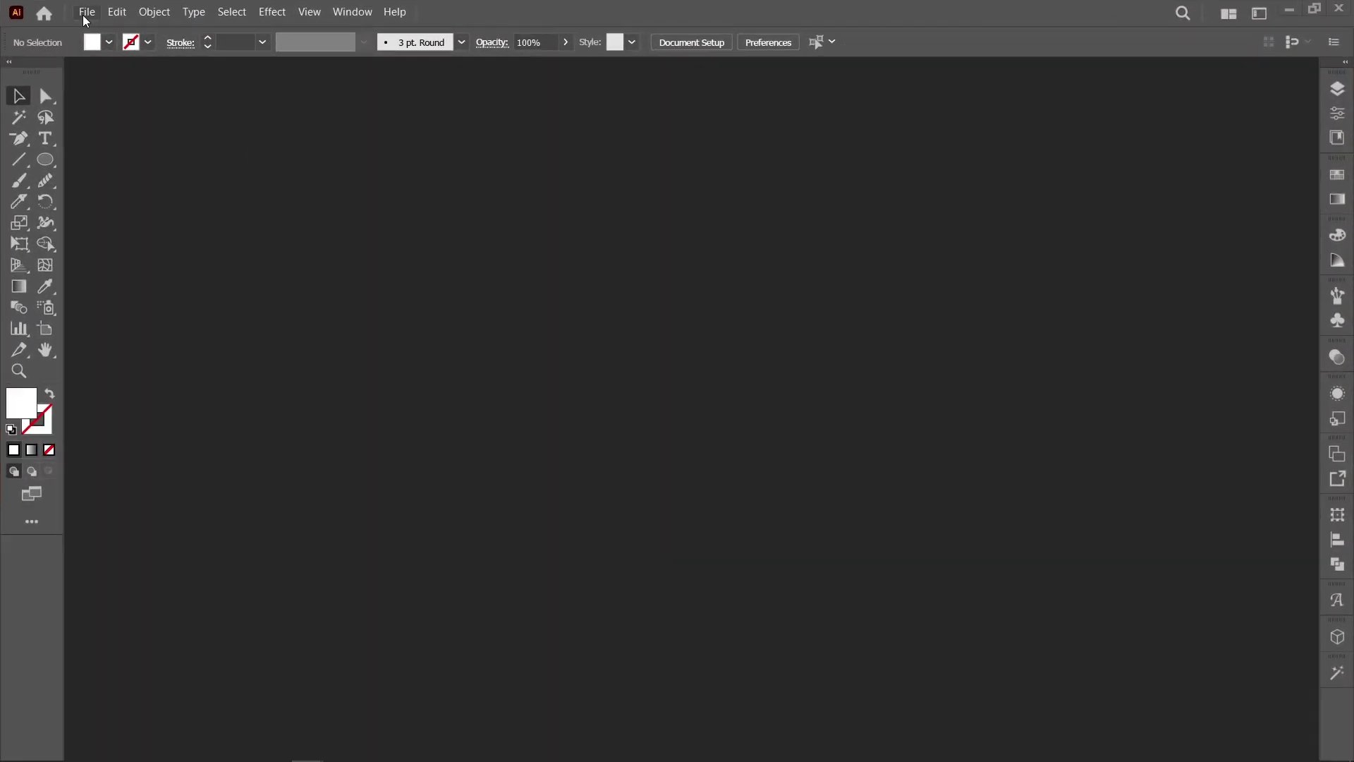
# Step: Start a new 130 × 200 mm document in millimetres with High (300 ppi) raster effects
pyautogui.click(85, 13)
pyautogui.click(92, 32)
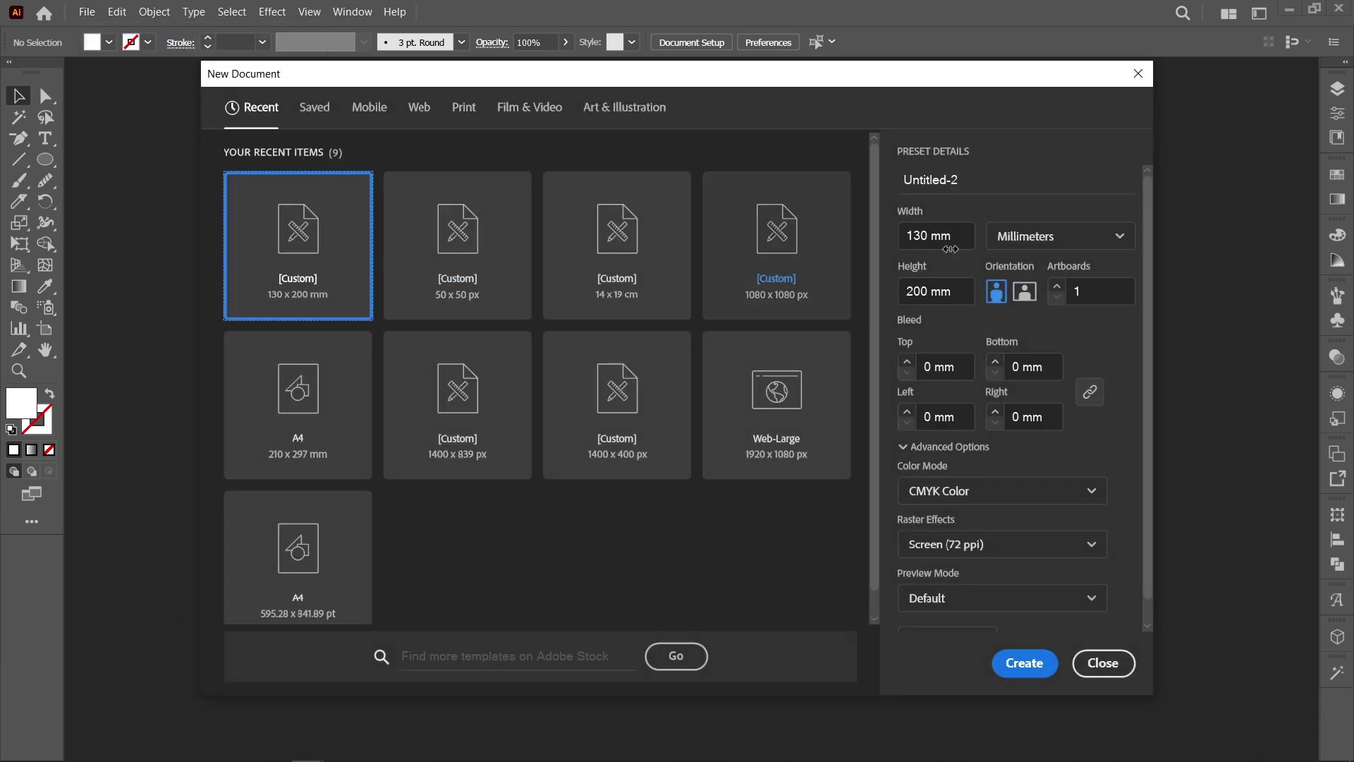
pyautogui.click(1064, 235)
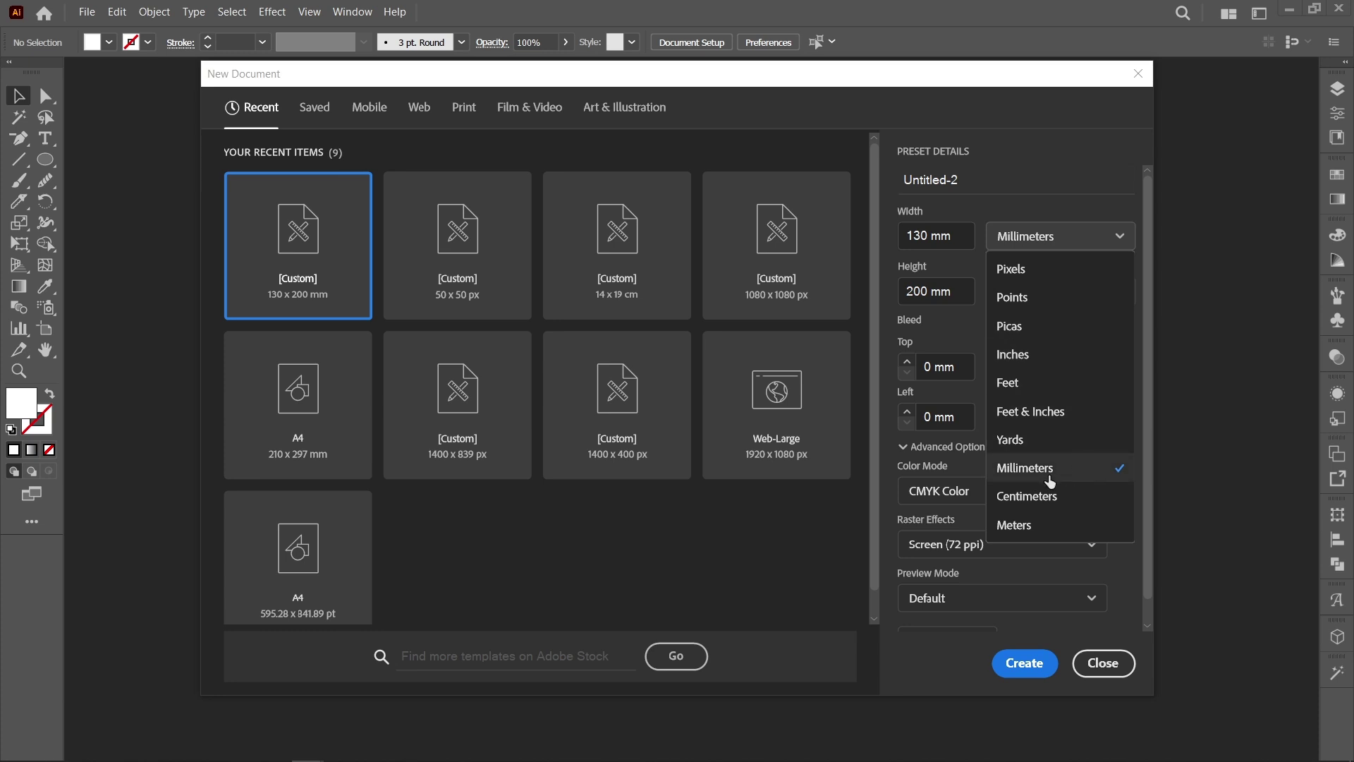
pyautogui.click(1077, 476)
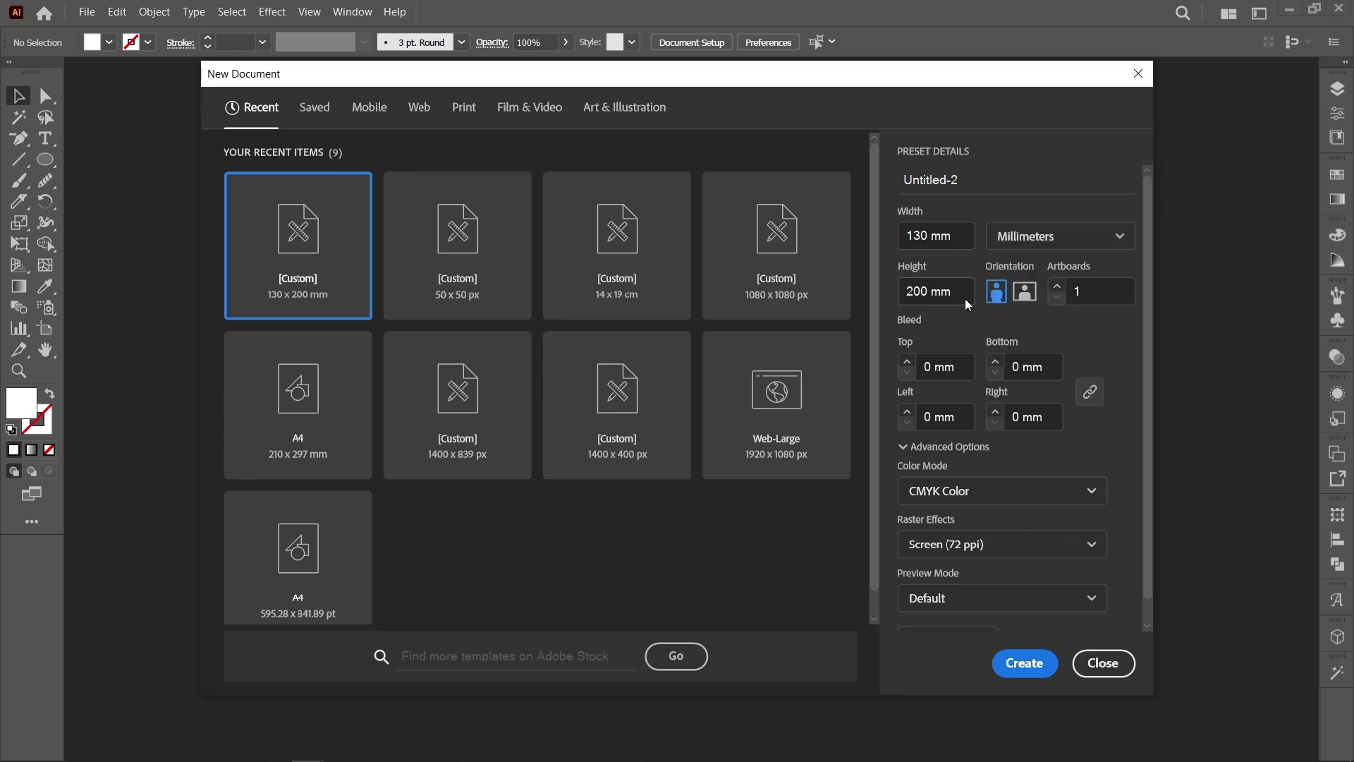
pyautogui.click(1022, 544)
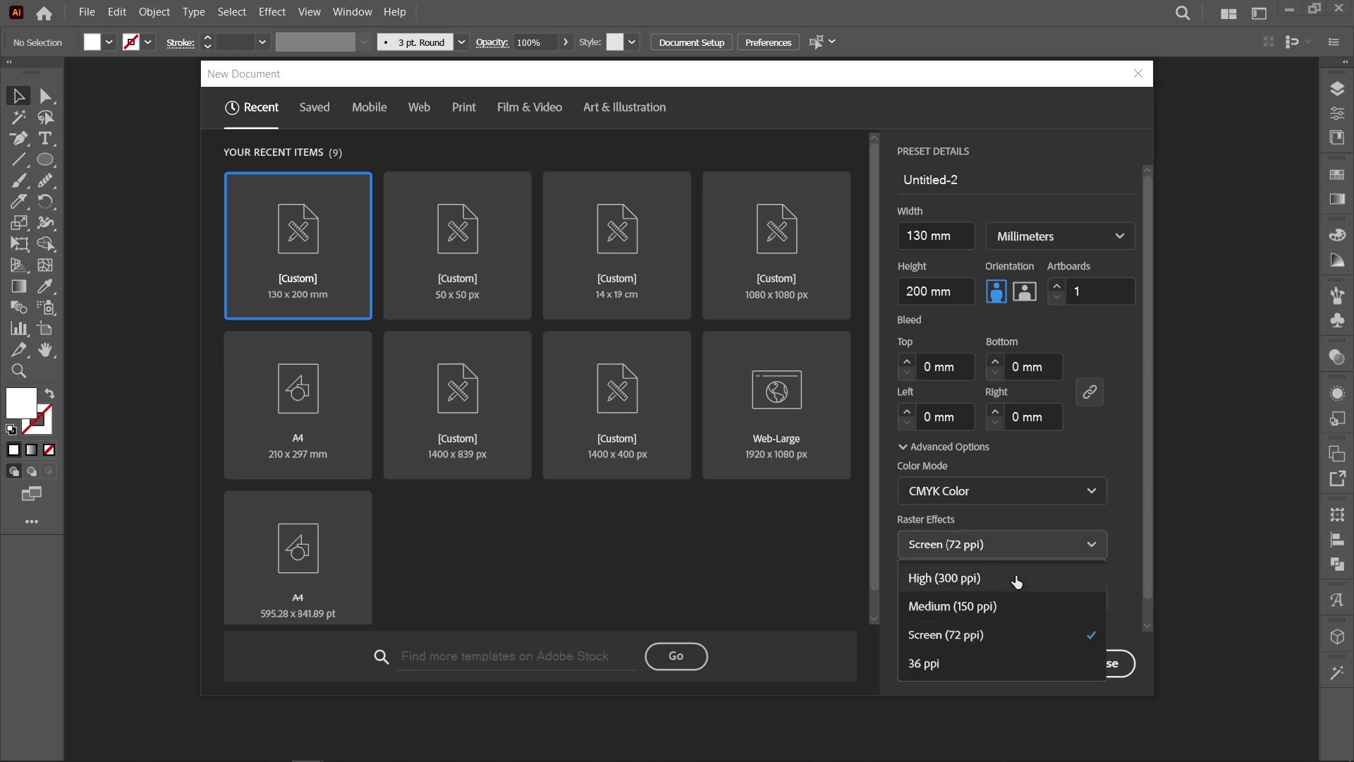
pyautogui.click(1016, 578)
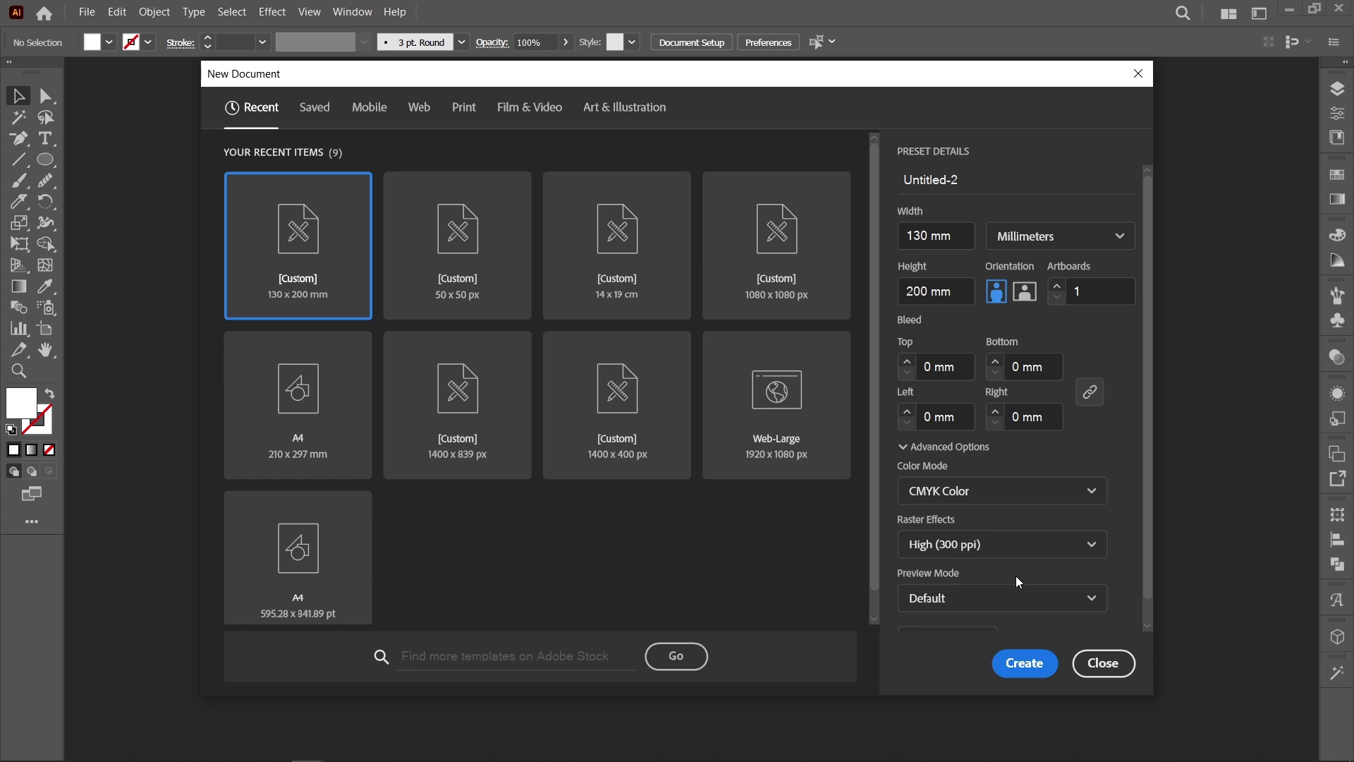
# Step: Create the blank document and pan the view to make room beside the artboard
pyautogui.click(1019, 665)
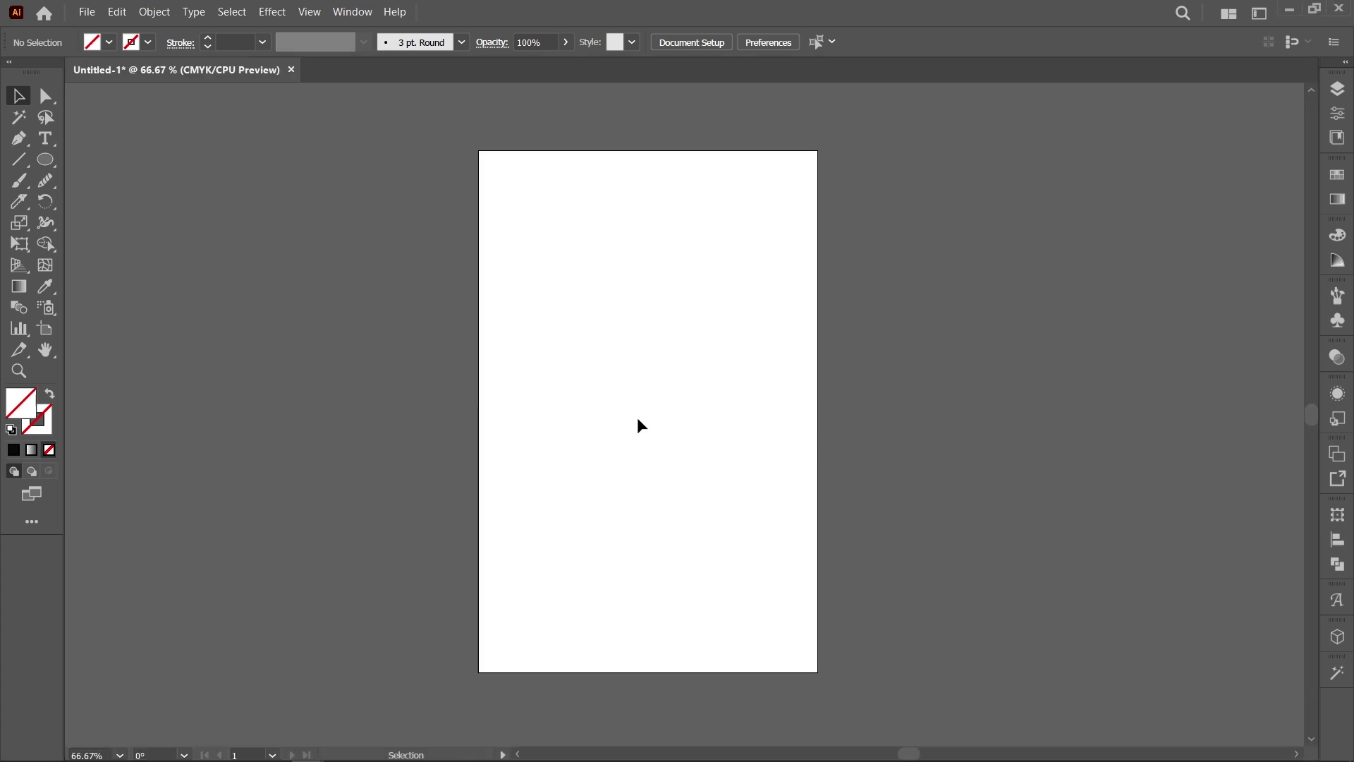
pyautogui.moveTo(639, 421); pyautogui.dragTo(266, 423)
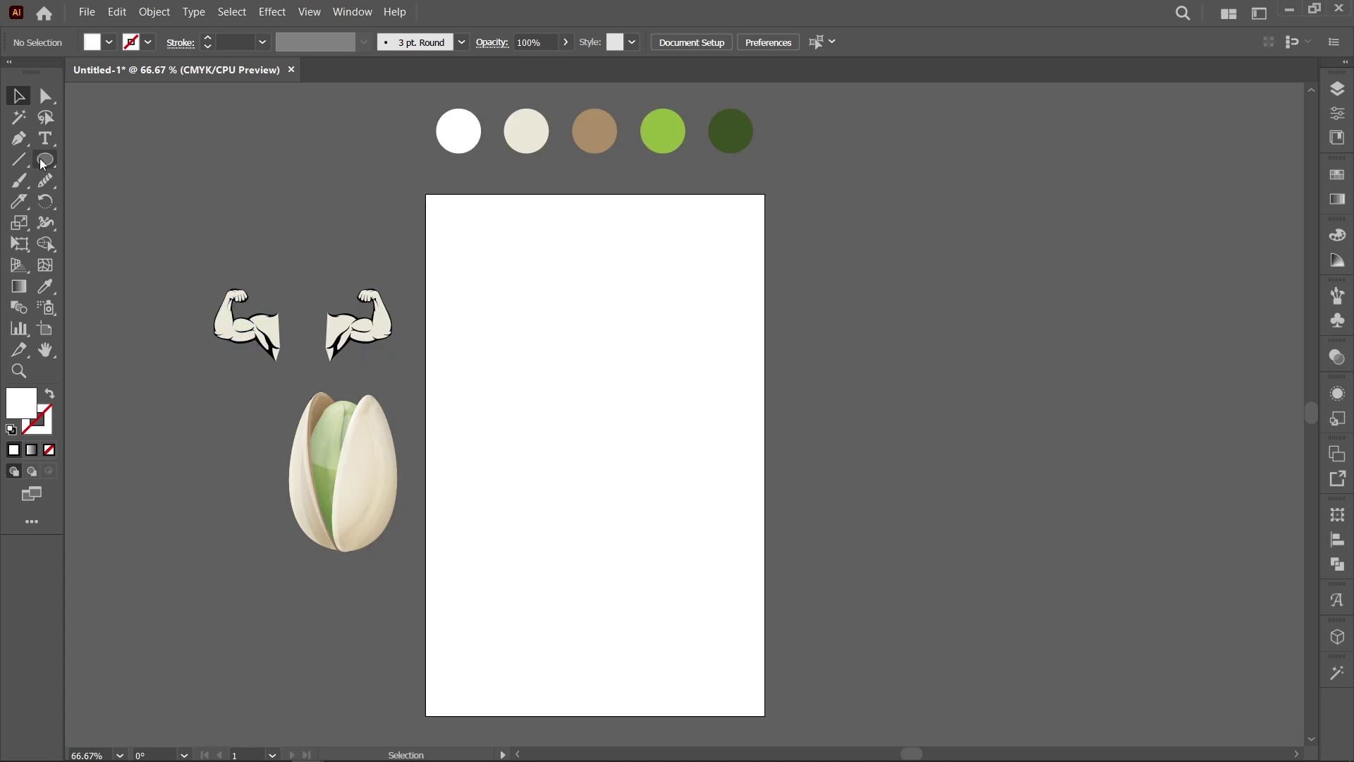
# Step: Draw a rectangle over the whole artboard and fill it with the palette's light green
pyautogui.moveTo(47, 159); pyautogui.dragTo(108, 157)
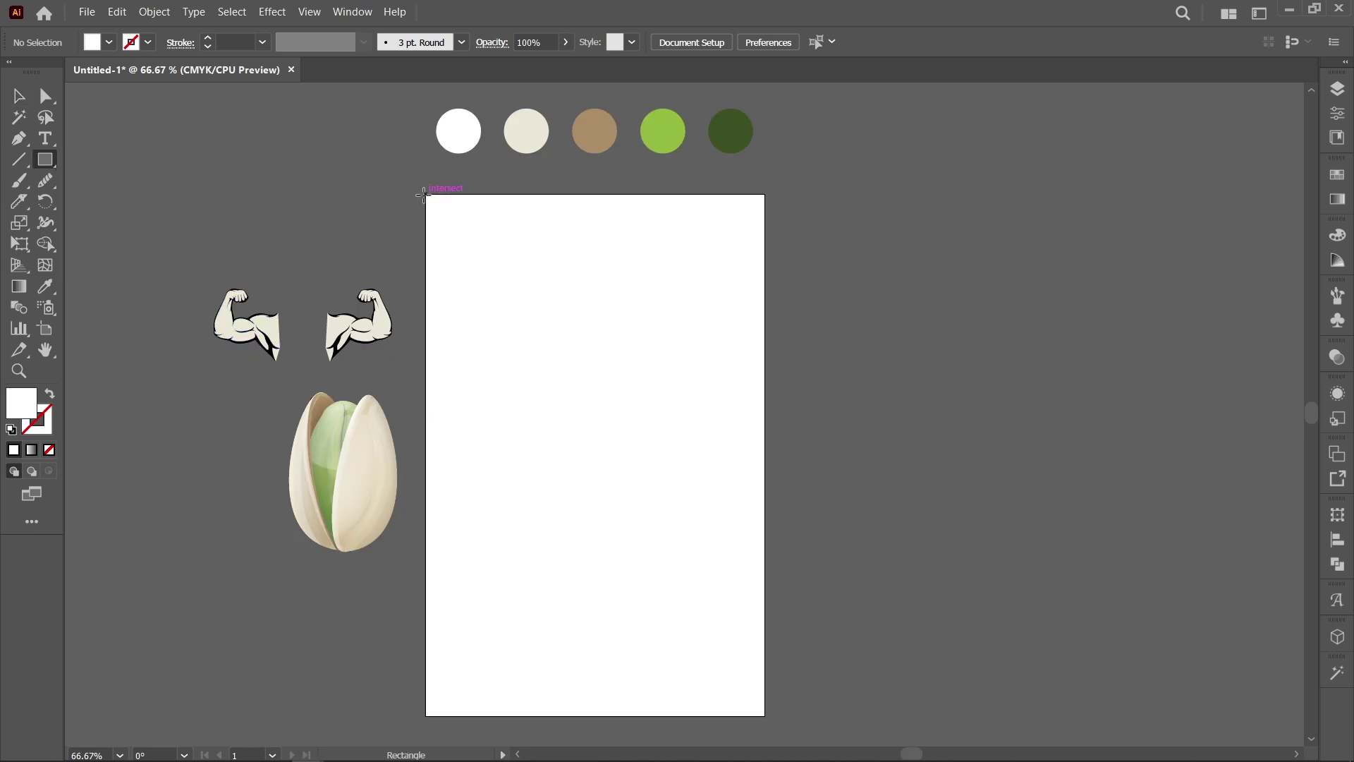
pyautogui.moveTo(423, 195)
pyautogui.mouseDown()
pyautogui.moveTo(780, 712)
pyautogui.moveTo(766, 716)
pyautogui.mouseUp()
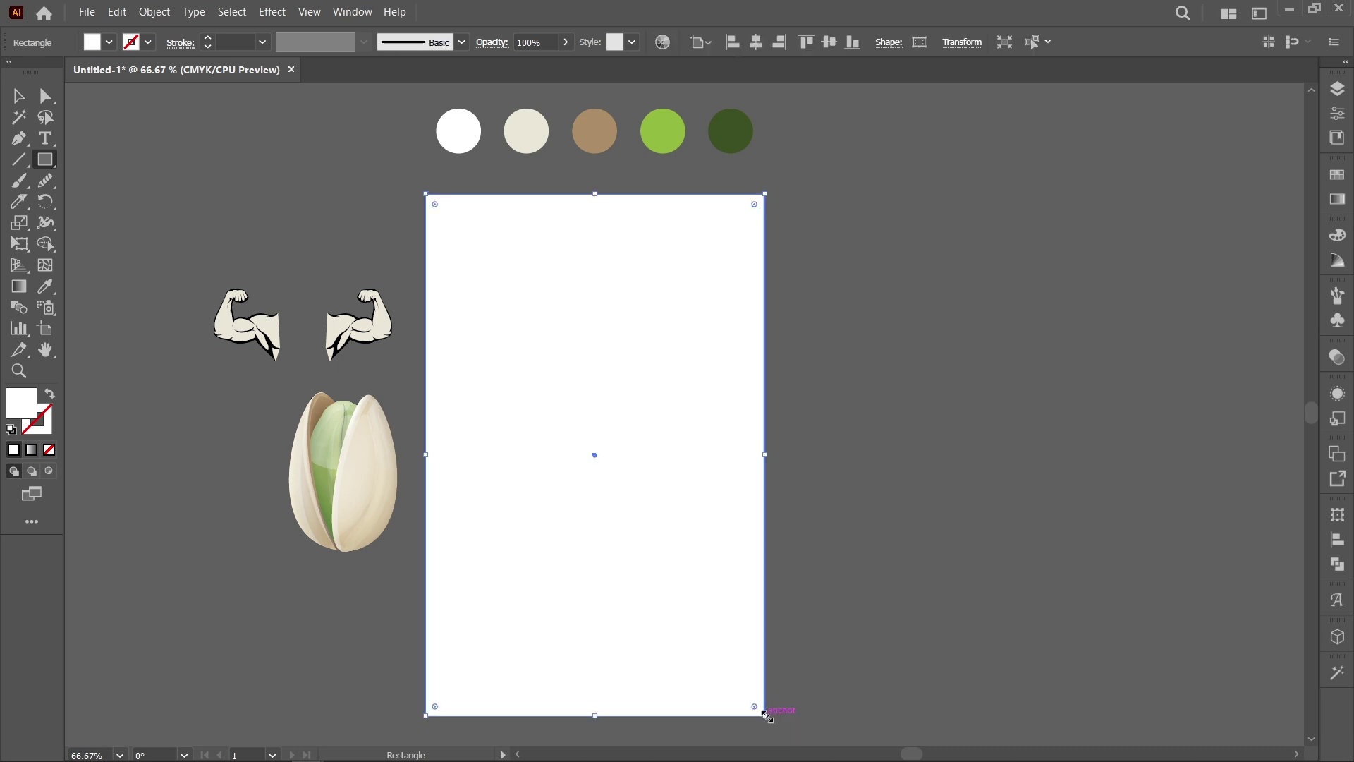
pyautogui.press('i')
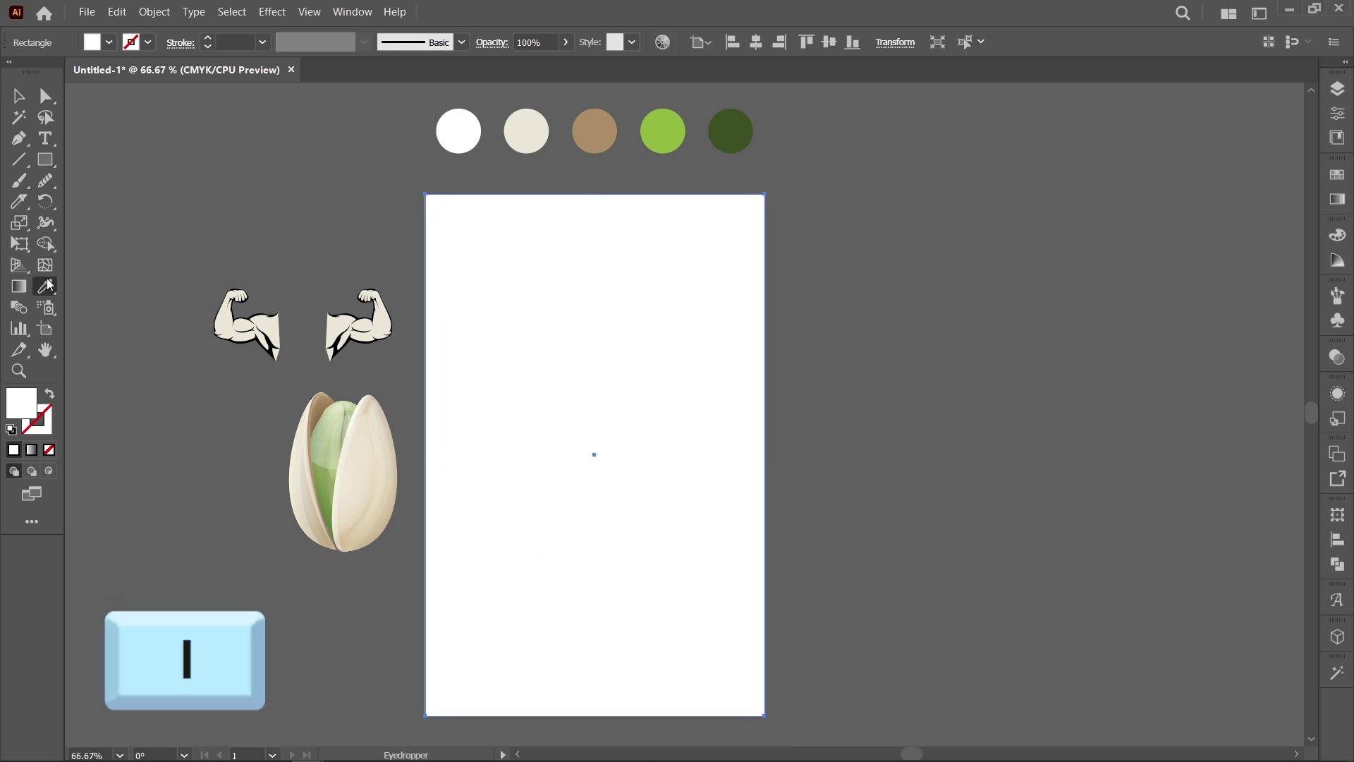
pyautogui.moveTo(50, 285); pyautogui.dragTo(185, 290)
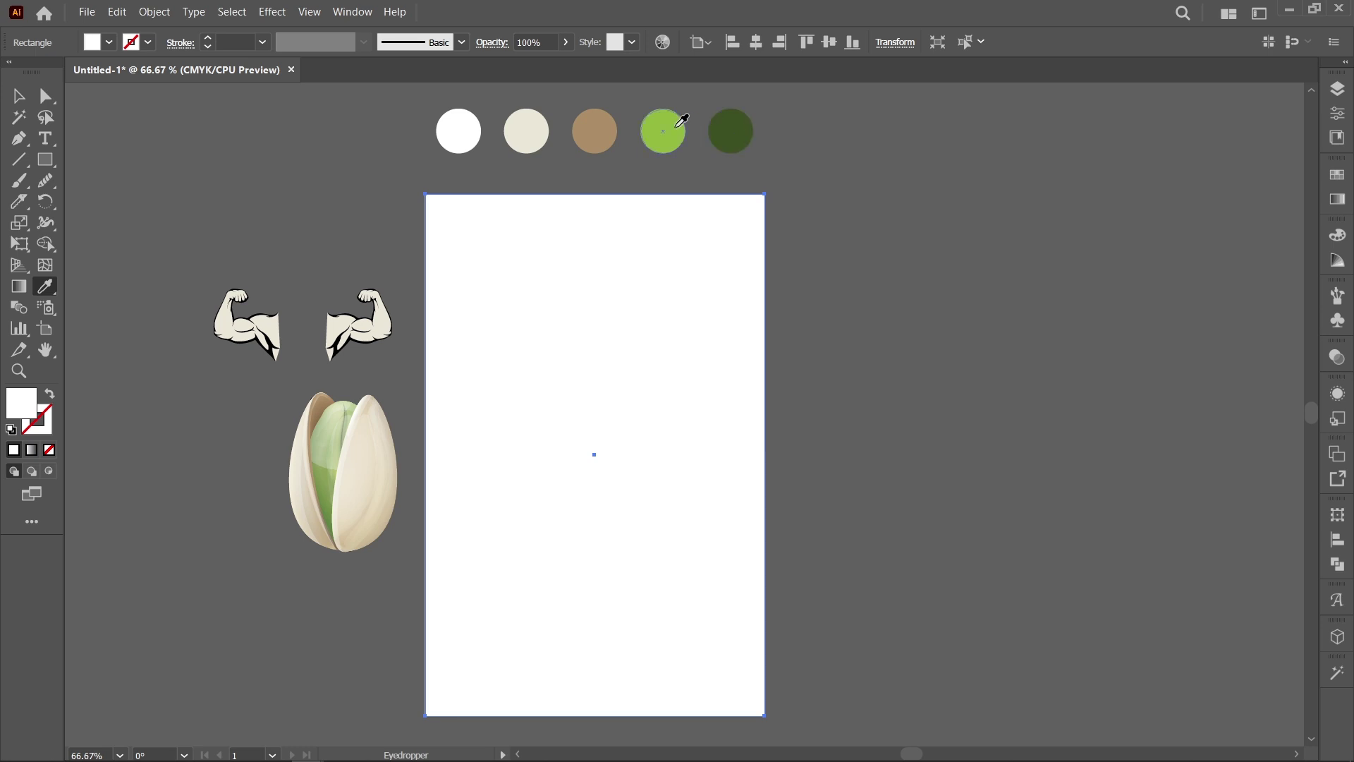
pyautogui.click(677, 126)
pyautogui.click(20, 95)
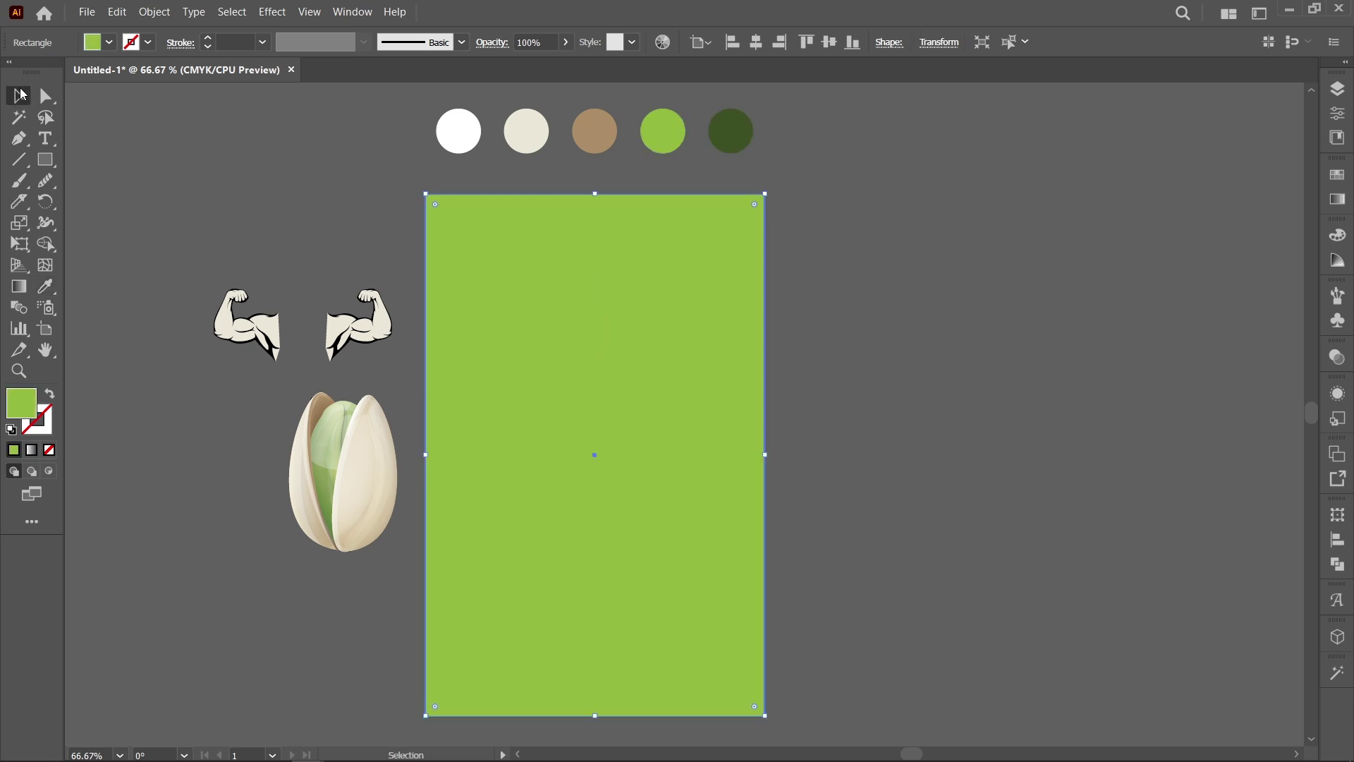
# Step: Scale the pistachio pattern over the artboard, then copy and paste the green rectangle in front
pyautogui.moveTo(1302, 423); pyautogui.dragTo(392, 418)
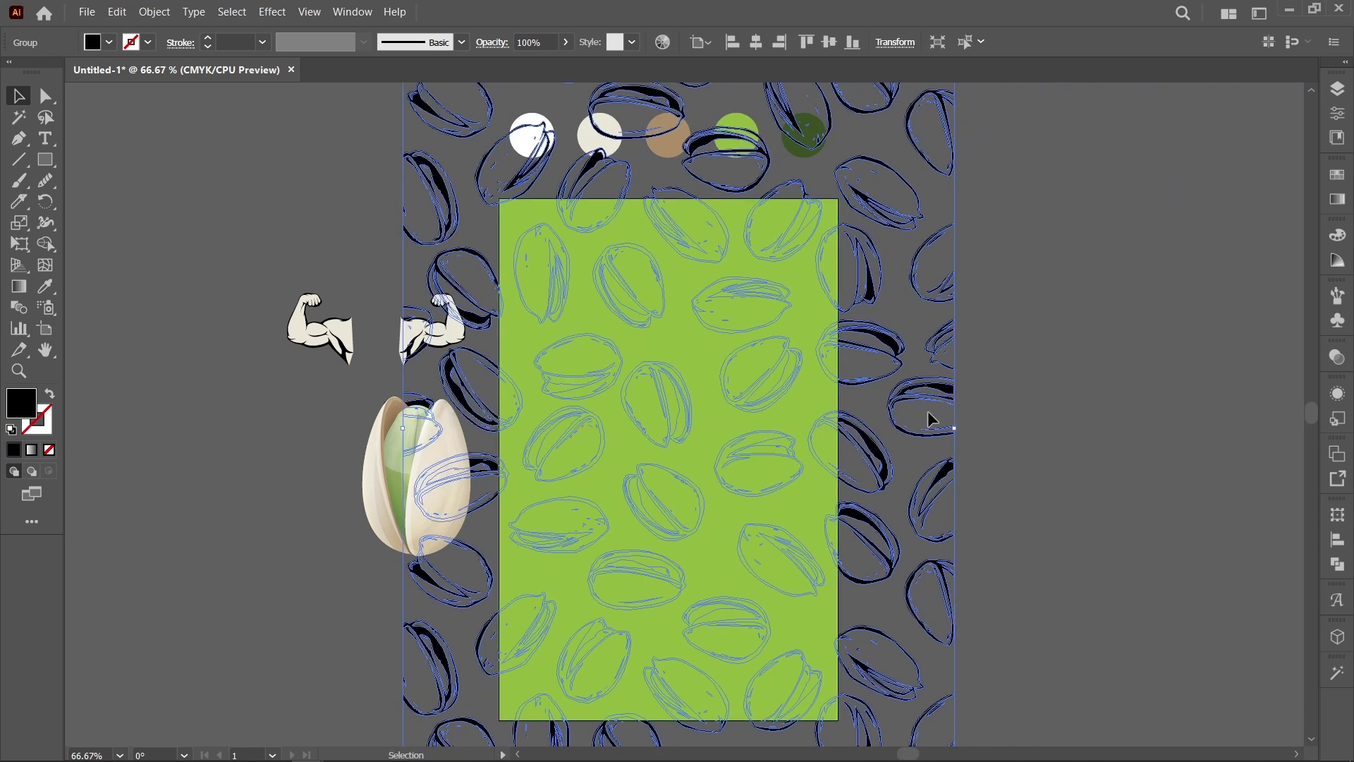
pyautogui.moveTo(959, 428); pyautogui.dragTo(932, 372)
pyautogui.click(731, 373)
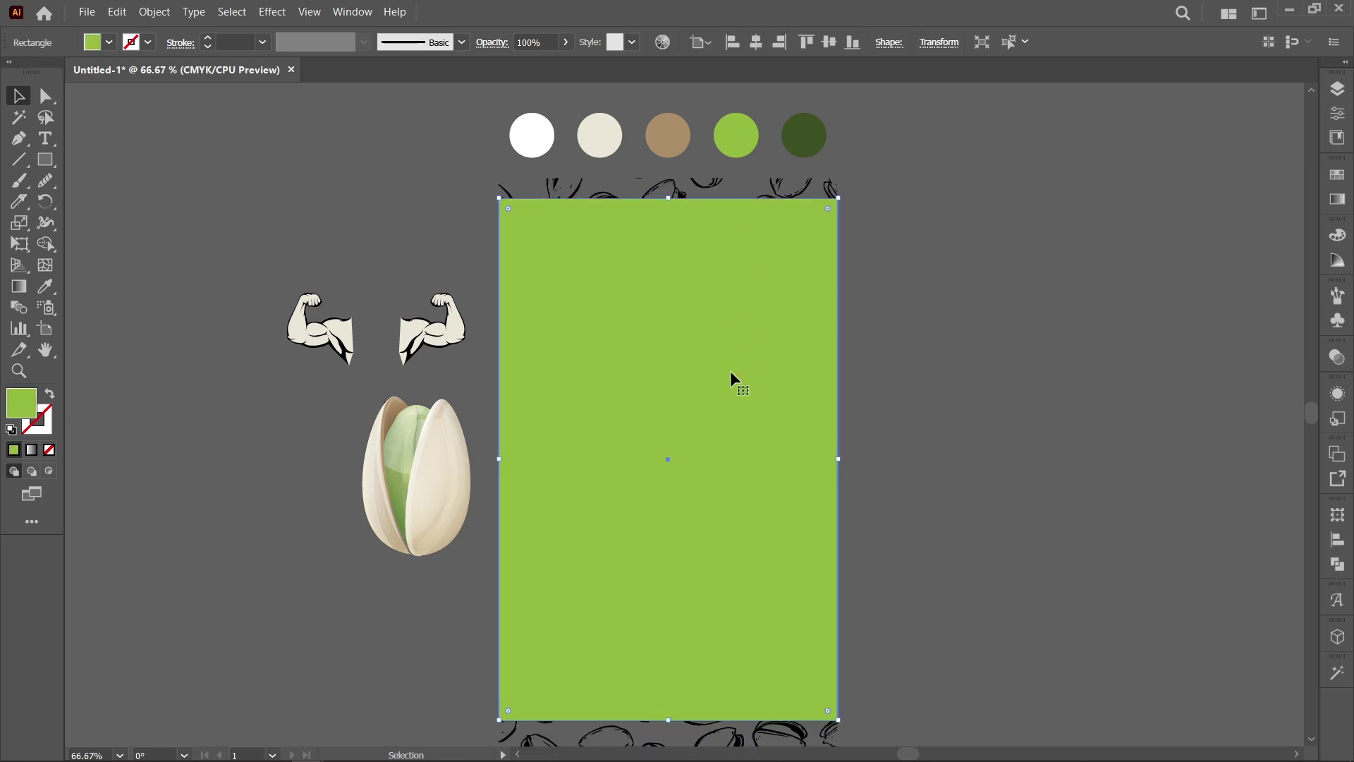
pyautogui.click(117, 12)
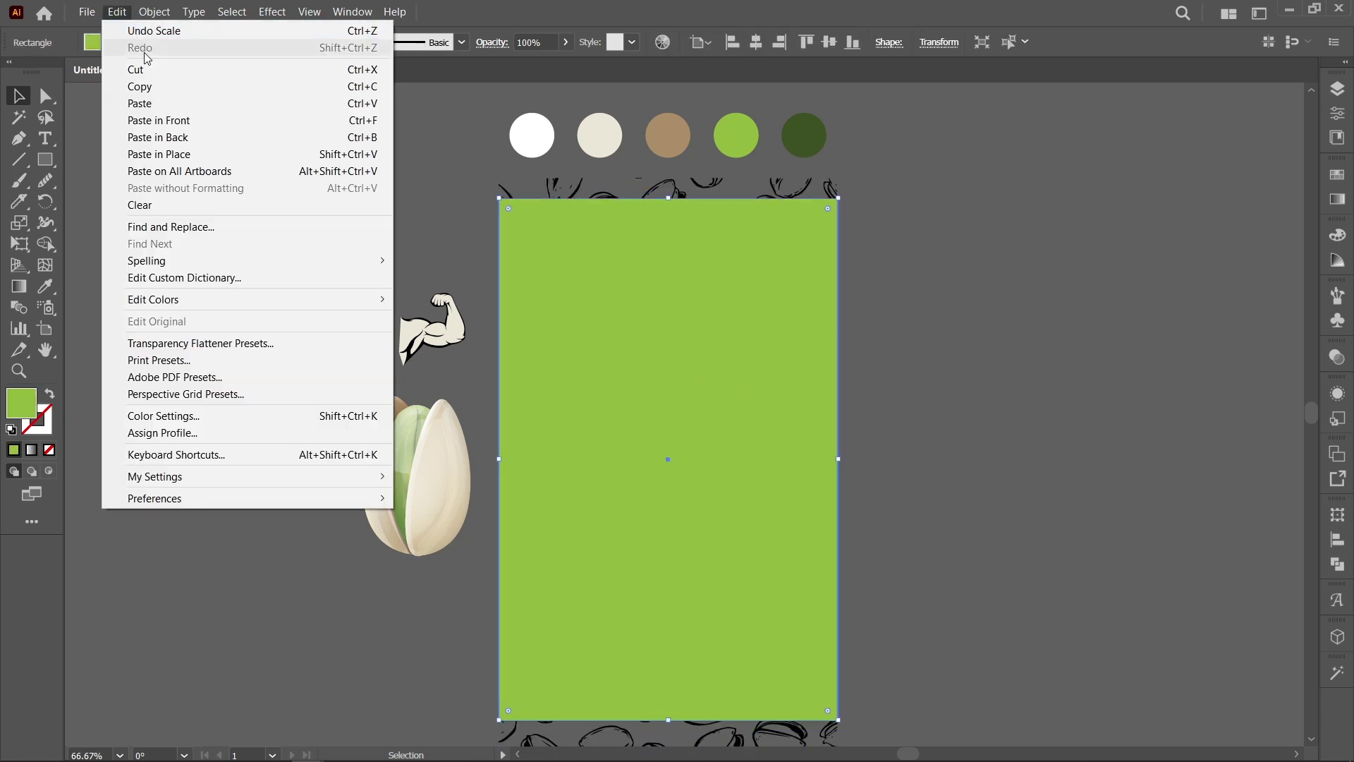
pyautogui.click(229, 87)
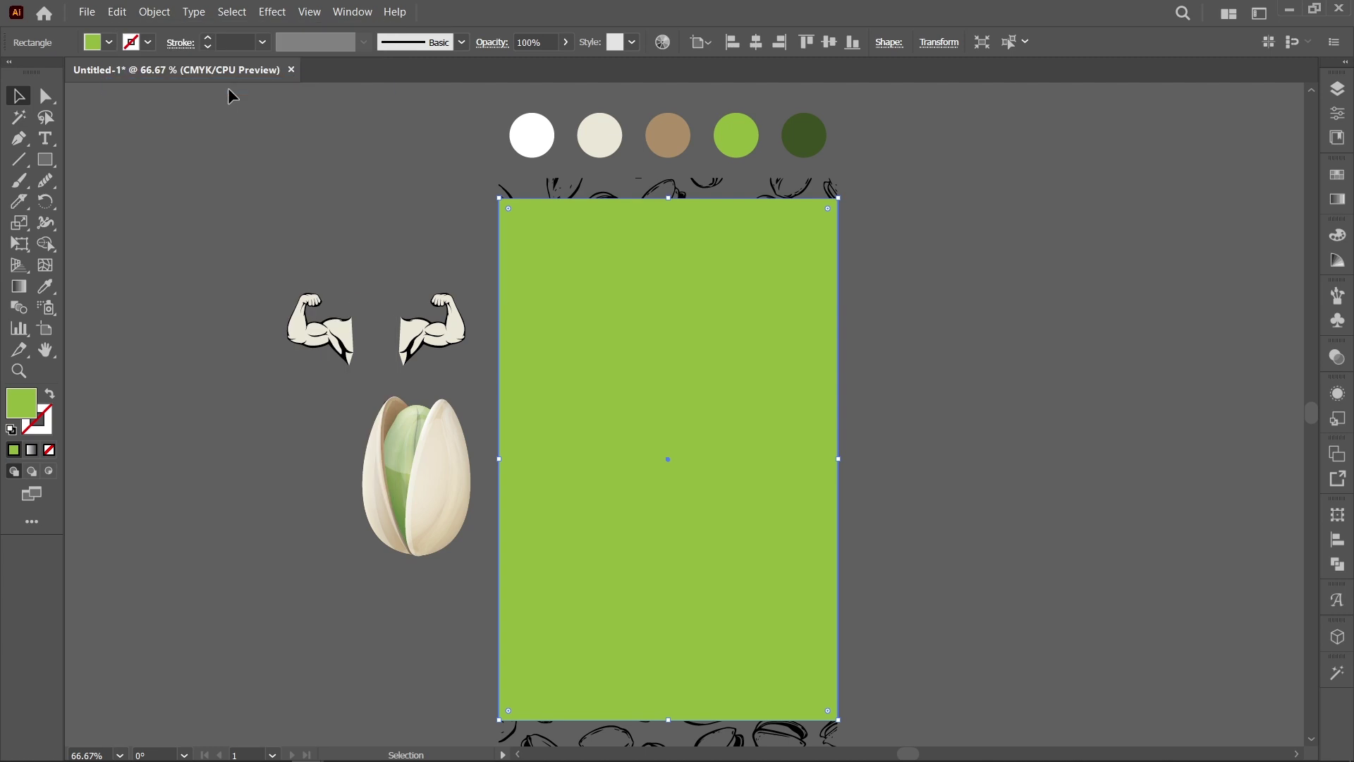
pyautogui.click(117, 12)
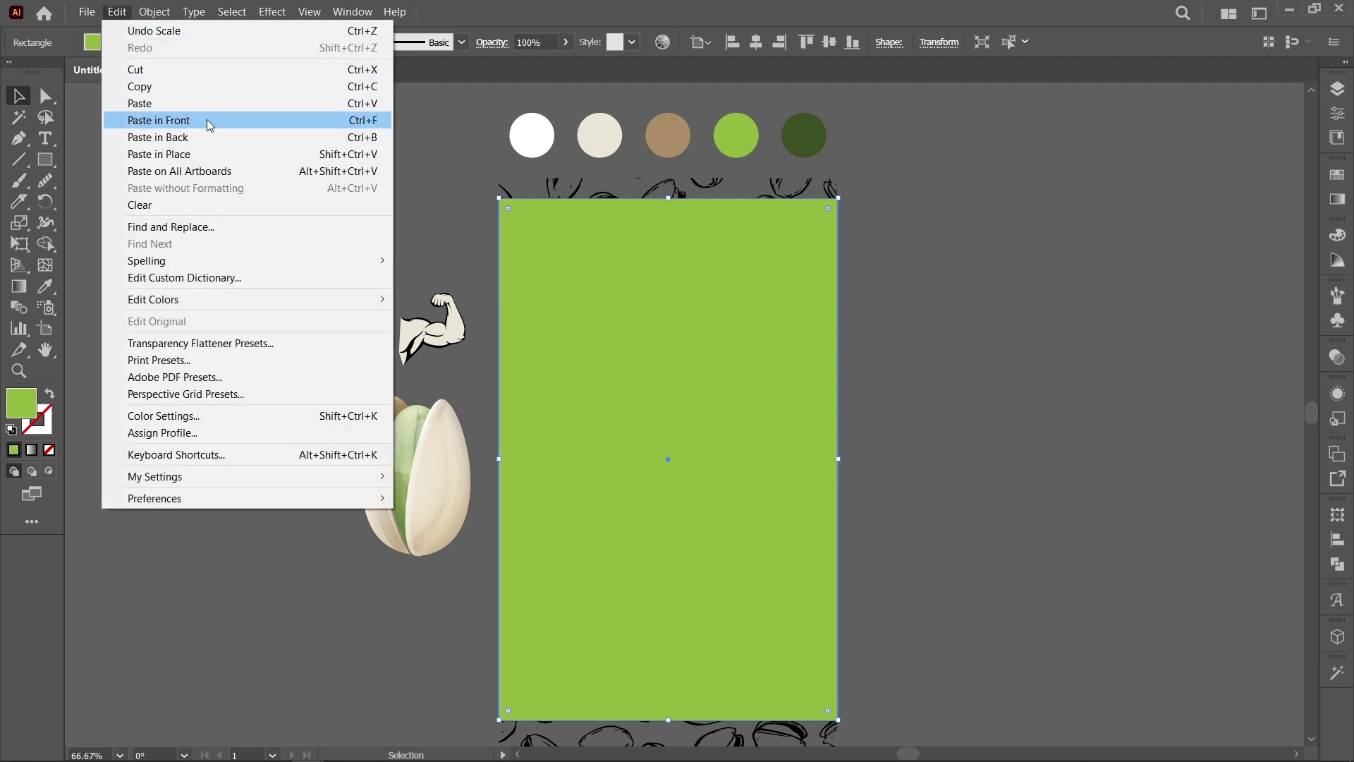
pyautogui.click(265, 121)
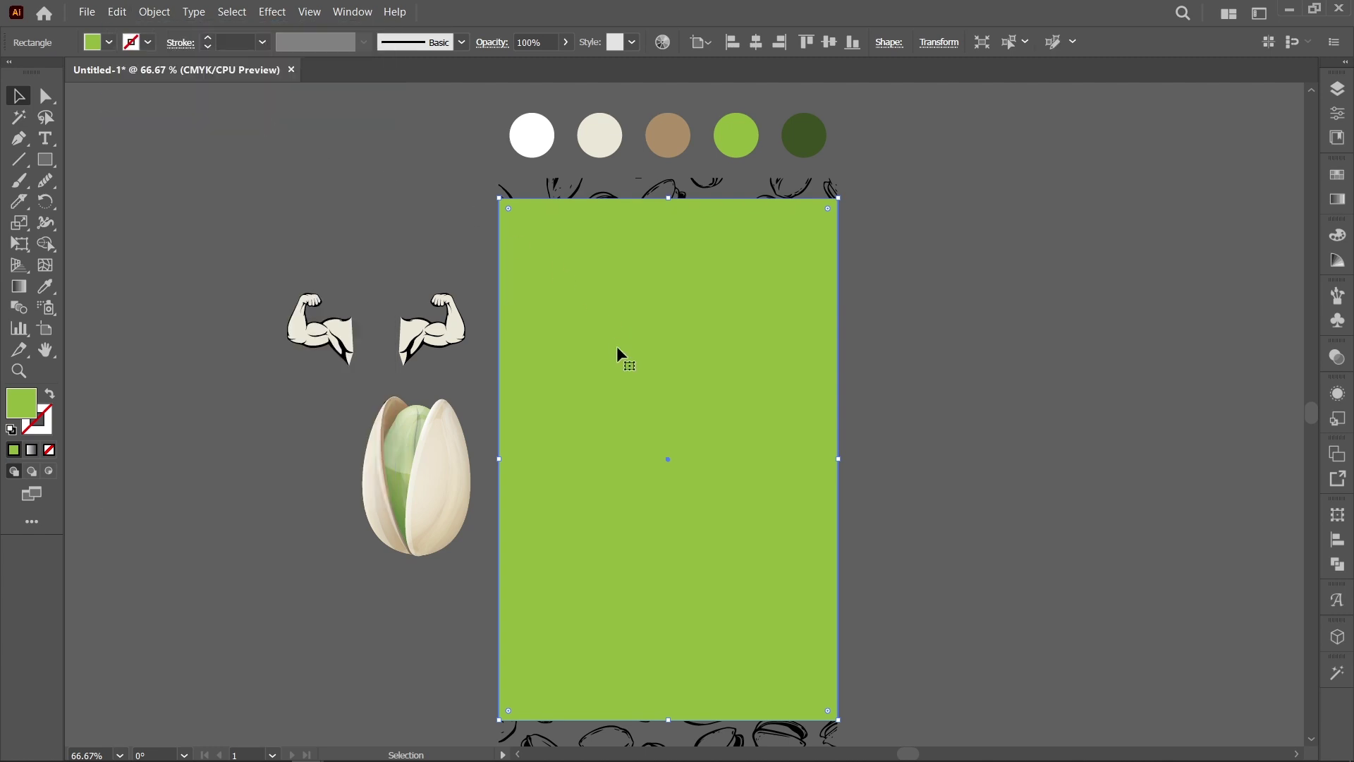
# Step: Send the rectangle copy to the back and recolour the pistachio pattern dark green
pyautogui.rightClick(880, 261)
pyautogui.moveTo(928, 540)
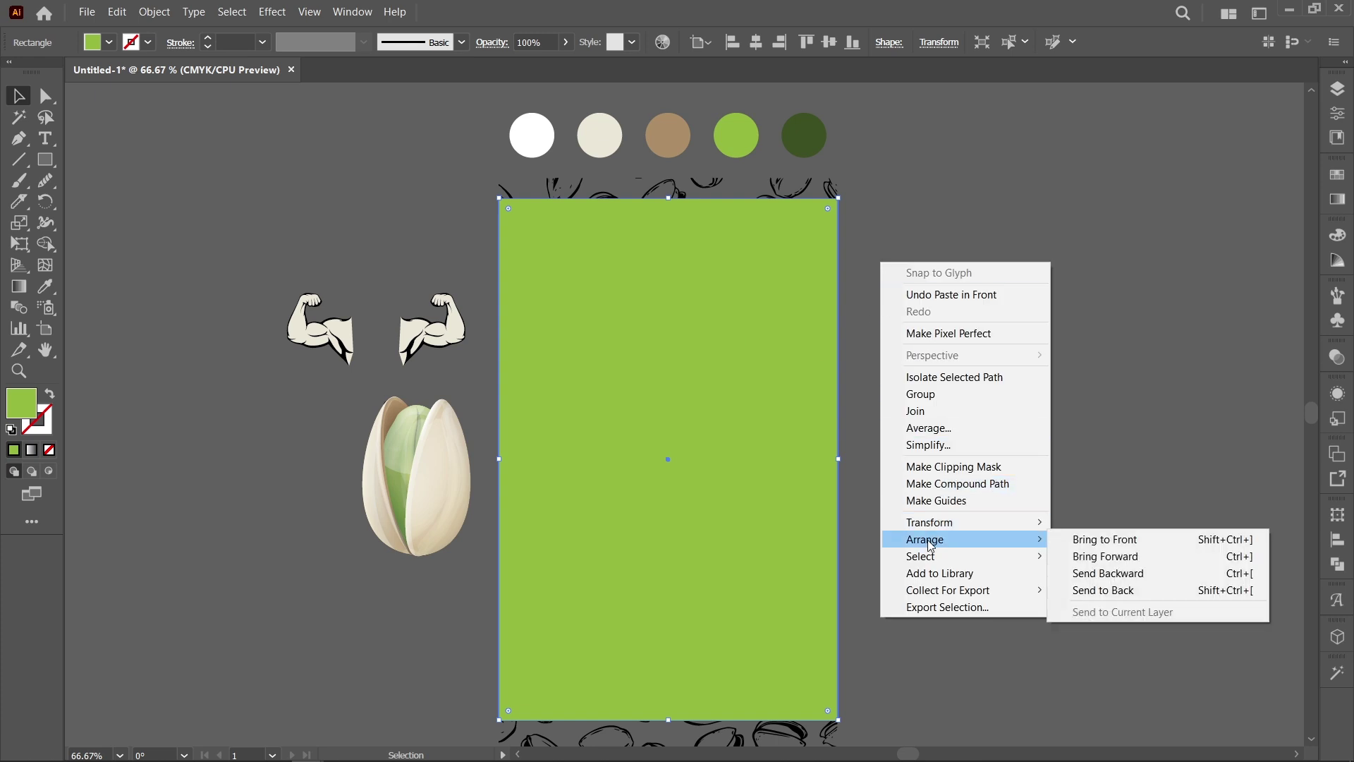
pyautogui.click(1143, 591)
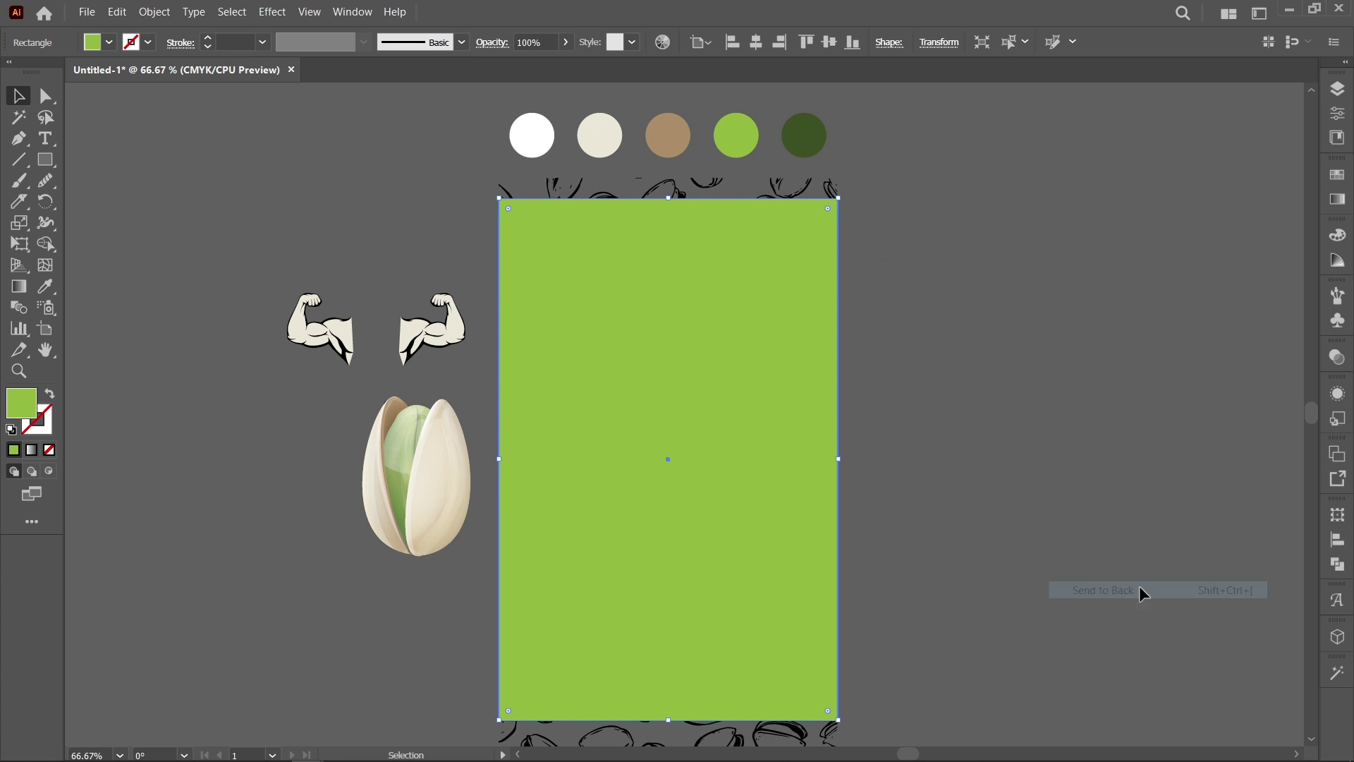
pyautogui.click(1138, 589)
pyautogui.click(680, 197)
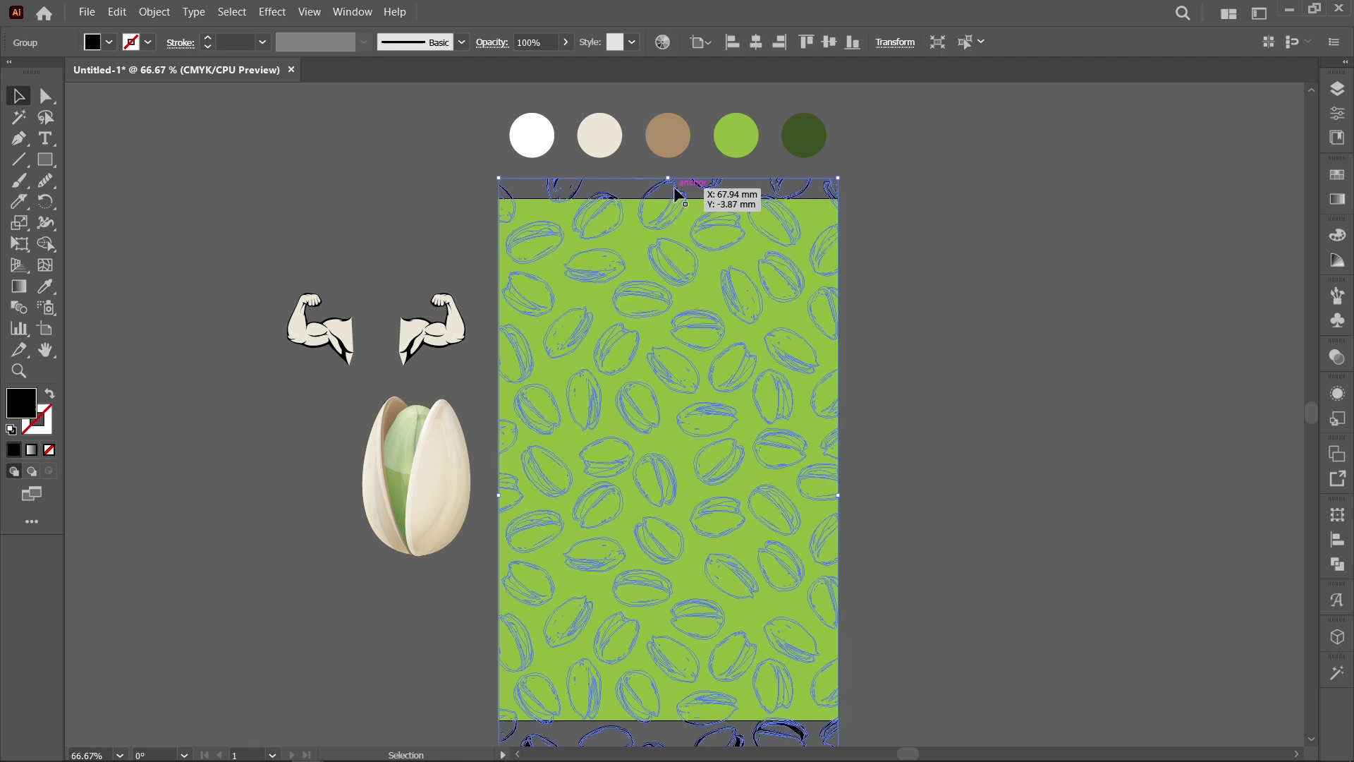
pyautogui.press('i')
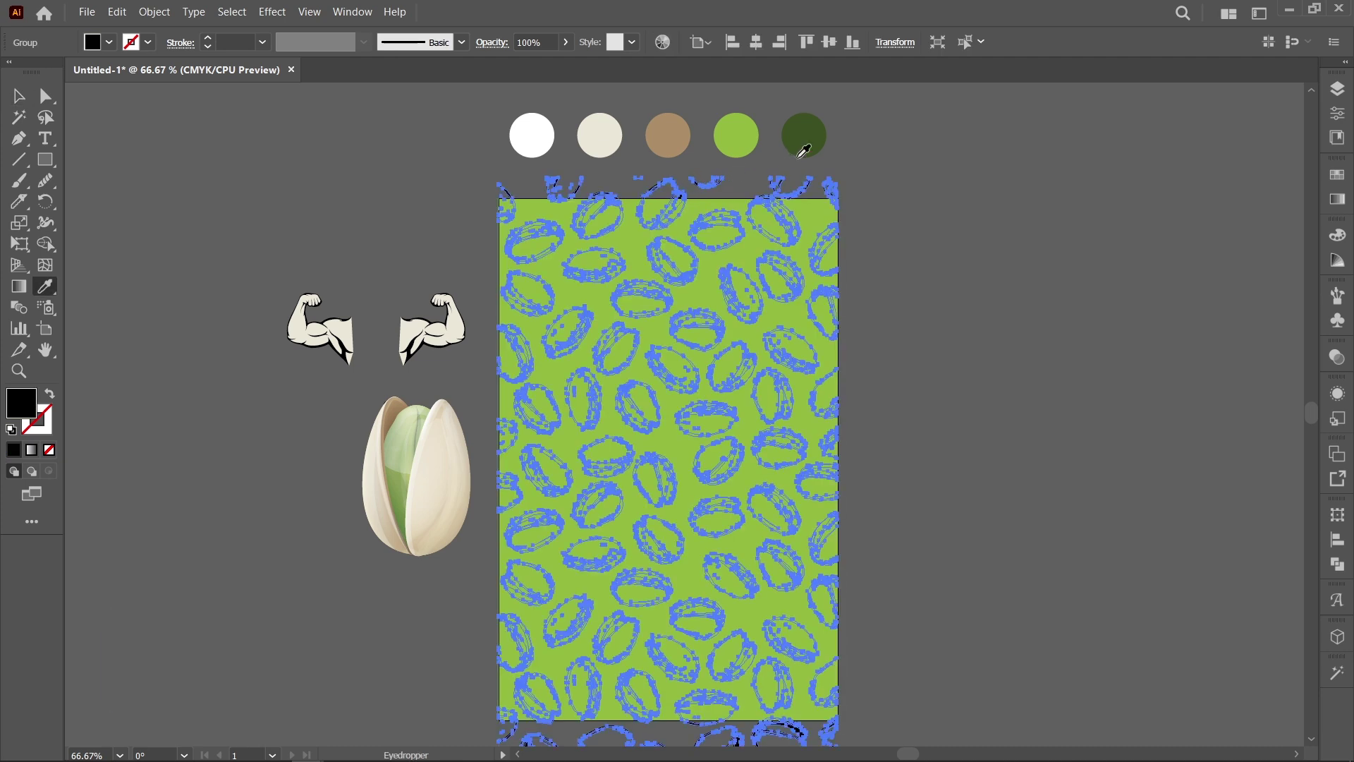
pyautogui.click(807, 133)
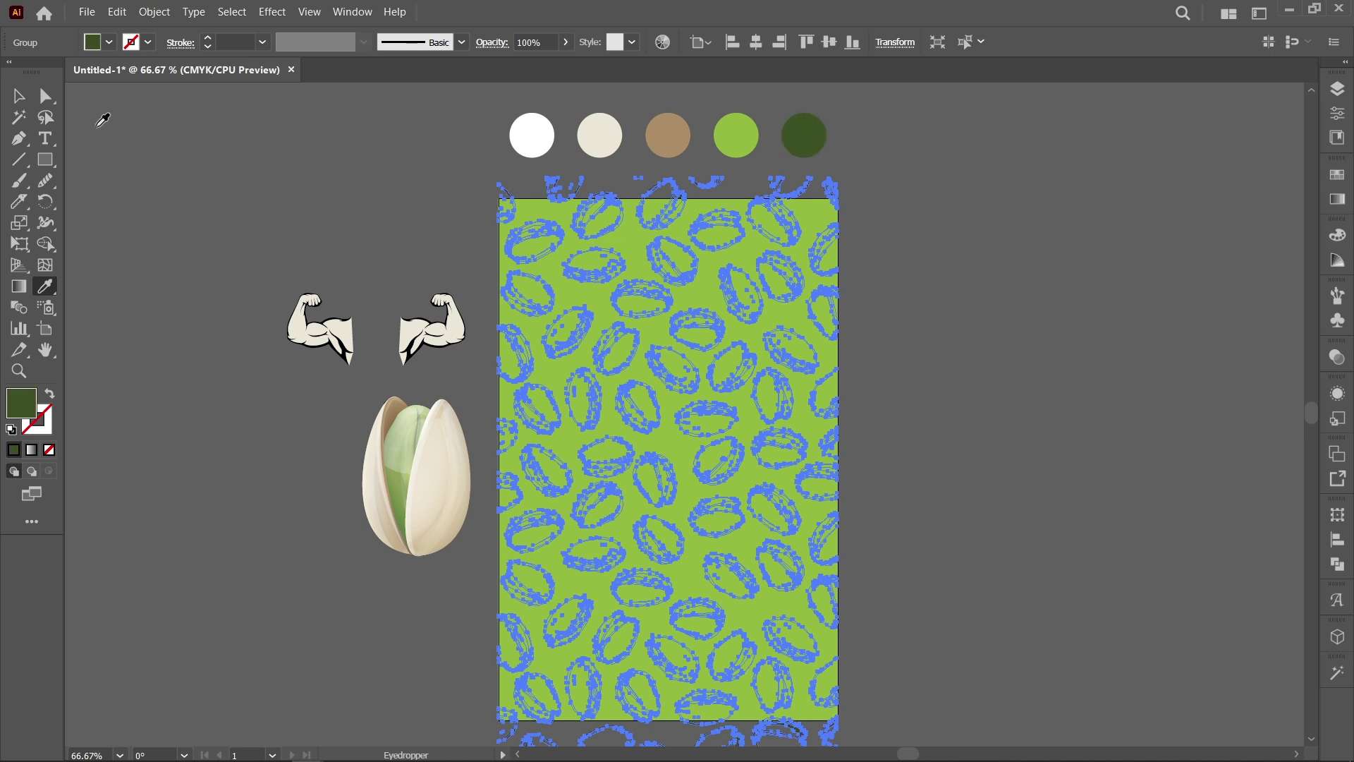
pyautogui.click(27, 102)
# Step: Clip the pattern to the top rectangle and set the clipped pattern's opacity to 30%
pyautogui.hotkey('ctrl', 'shift', '[')
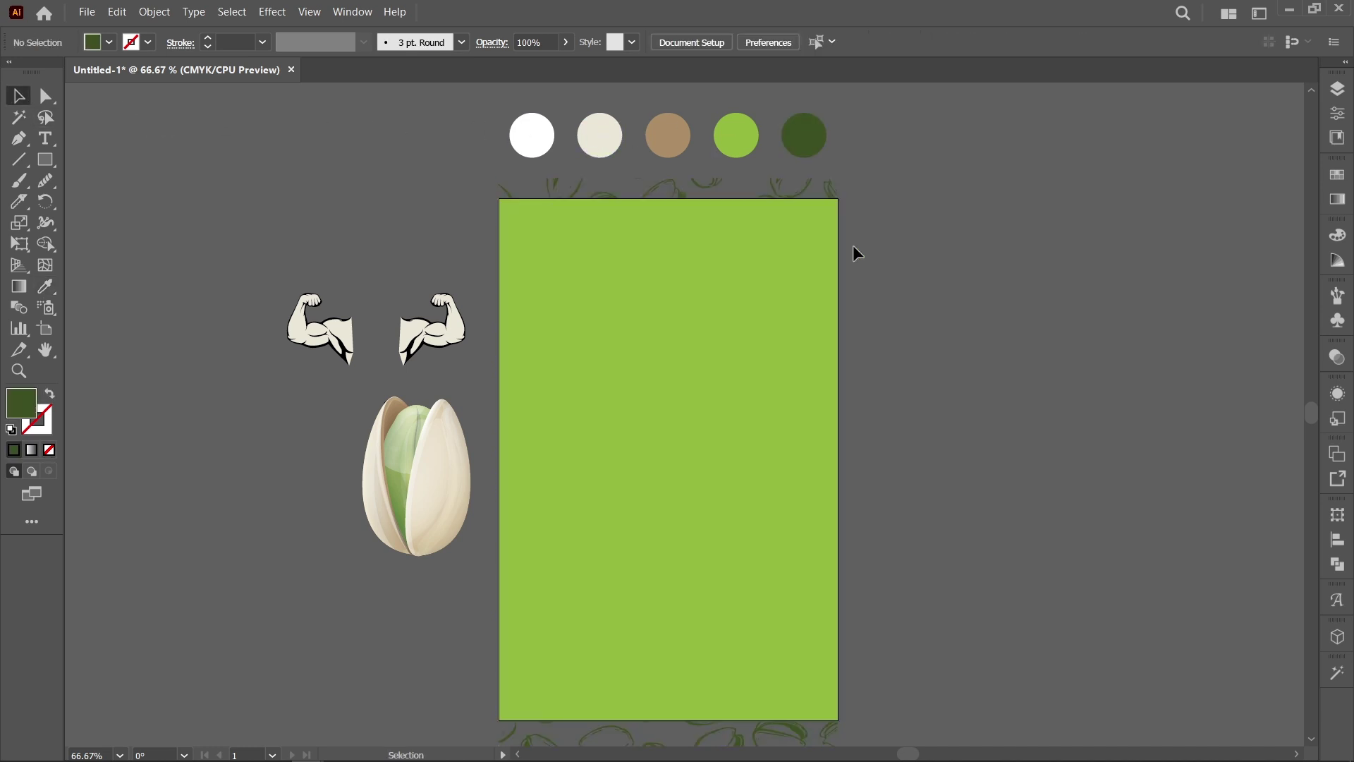
pyautogui.click(755, 226)
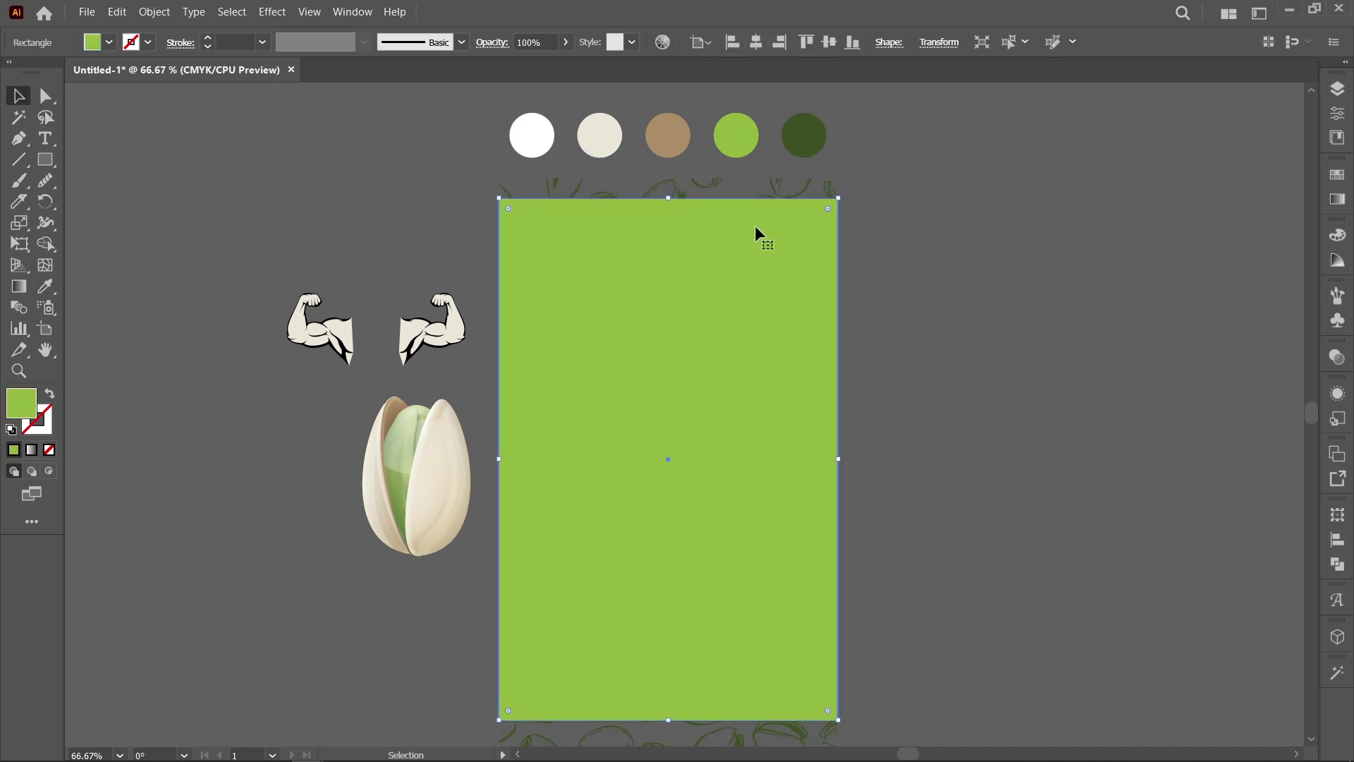
pyautogui.keyDown('shift'); pyautogui.click(667, 189); pyautogui.keyUp('shift')
pyautogui.rightClick(670, 311)
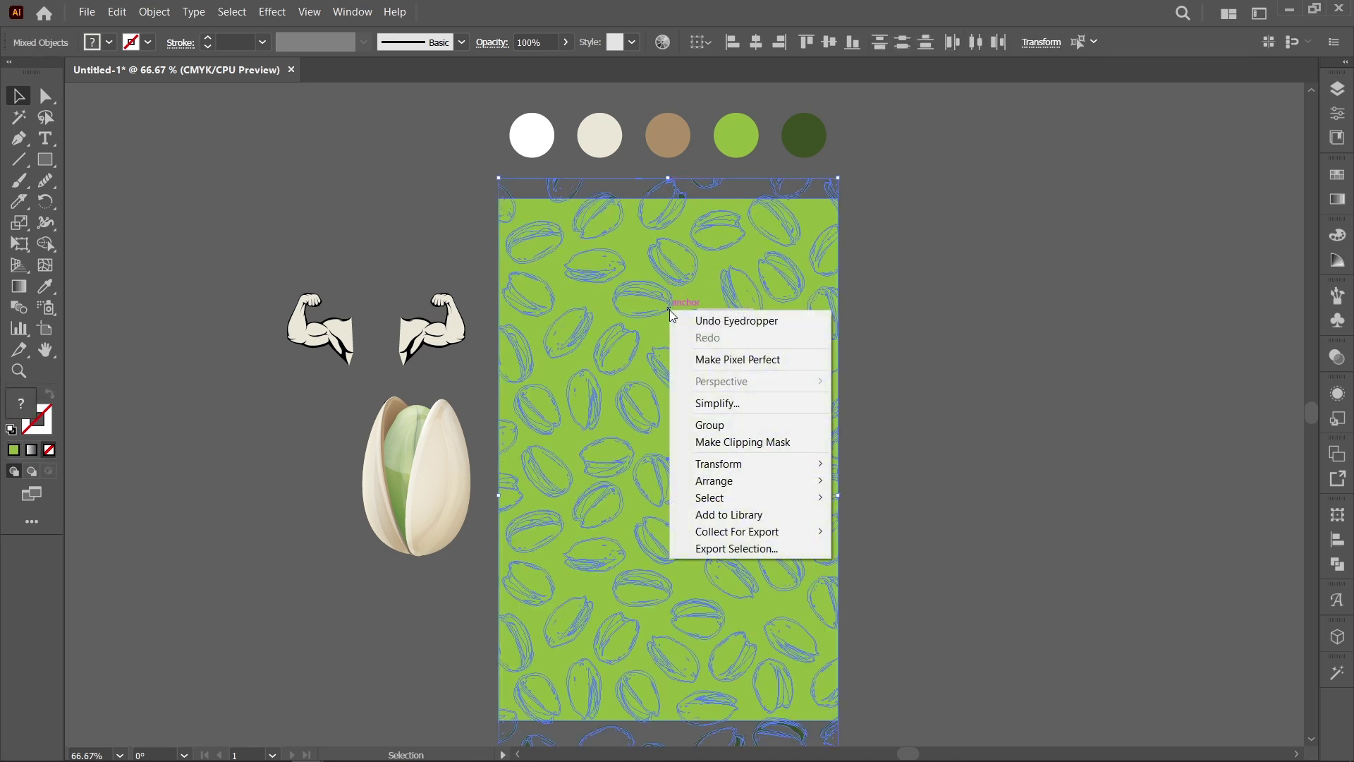
pyautogui.click(808, 448)
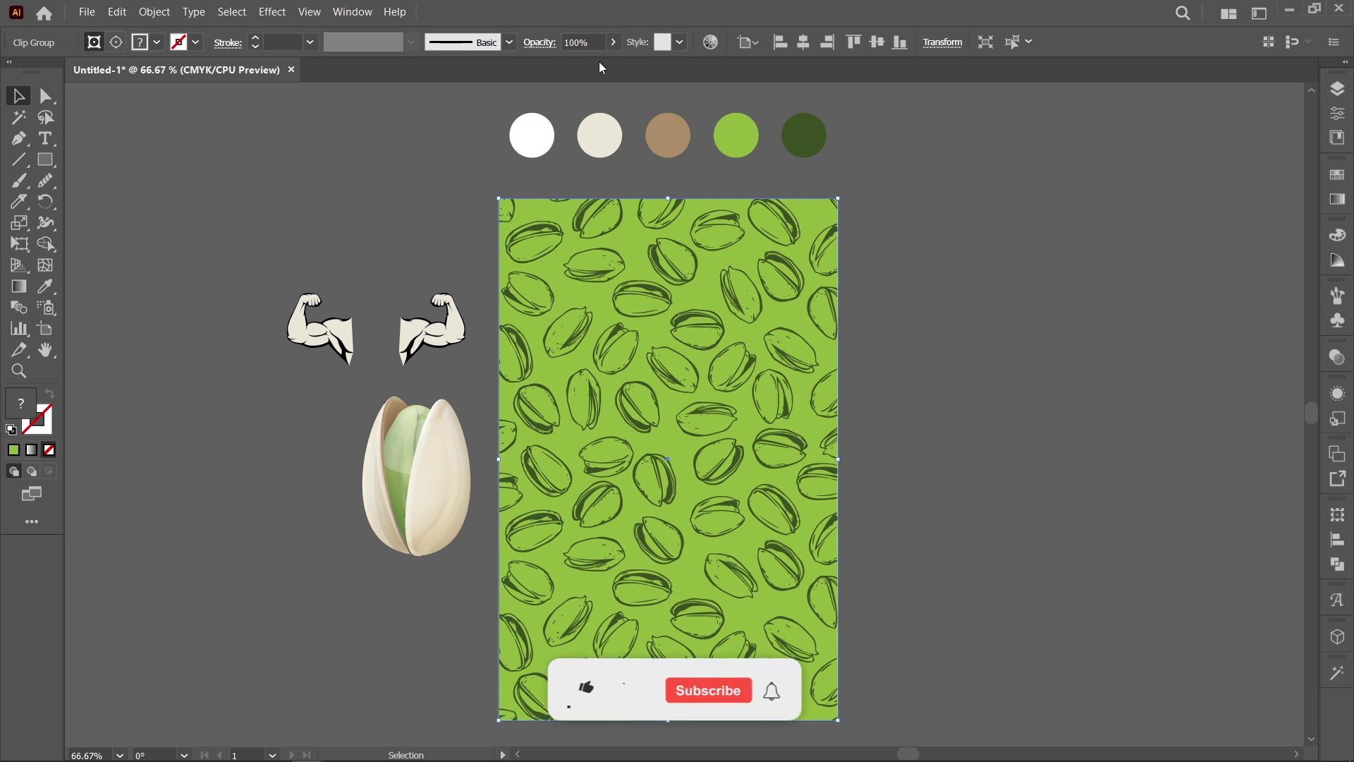
pyautogui.click(568, 42)
pyautogui.write('3')
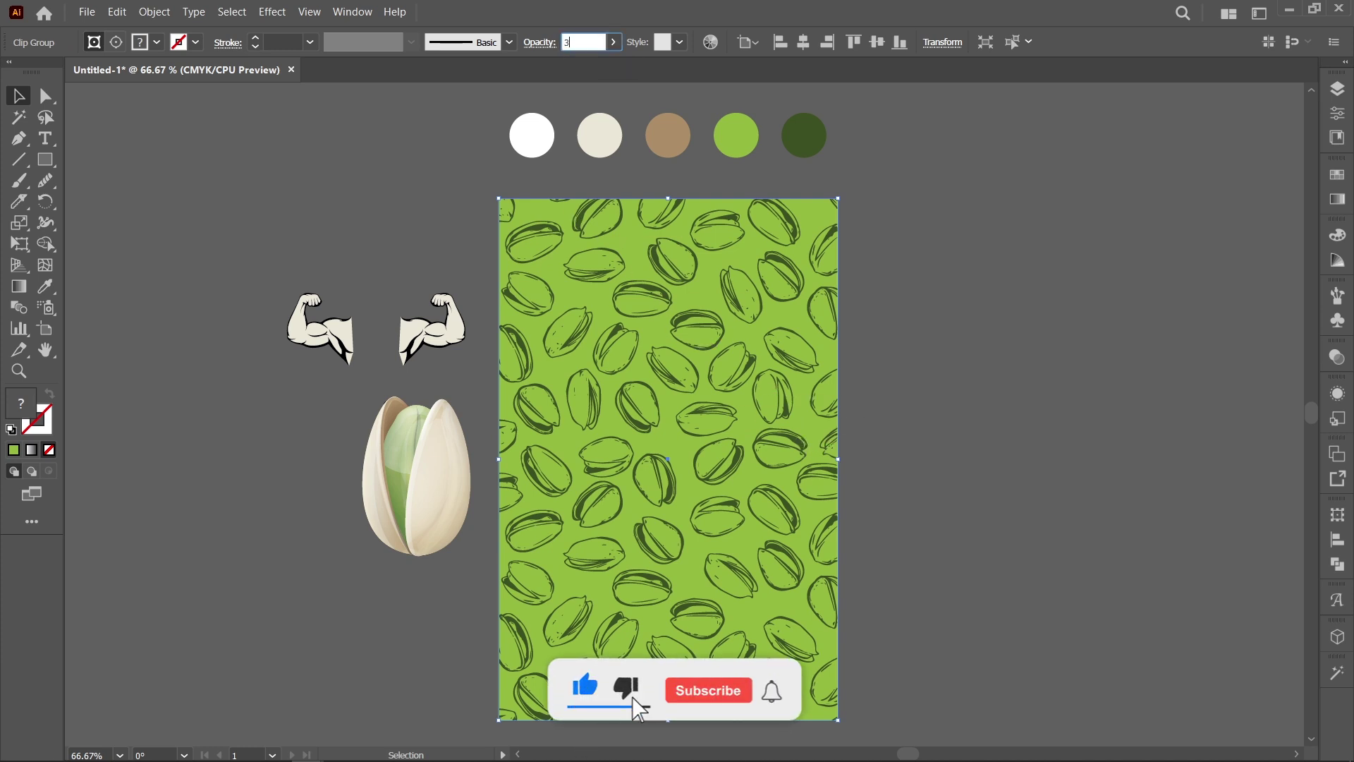
pyautogui.write('0')
pyautogui.press('Return')
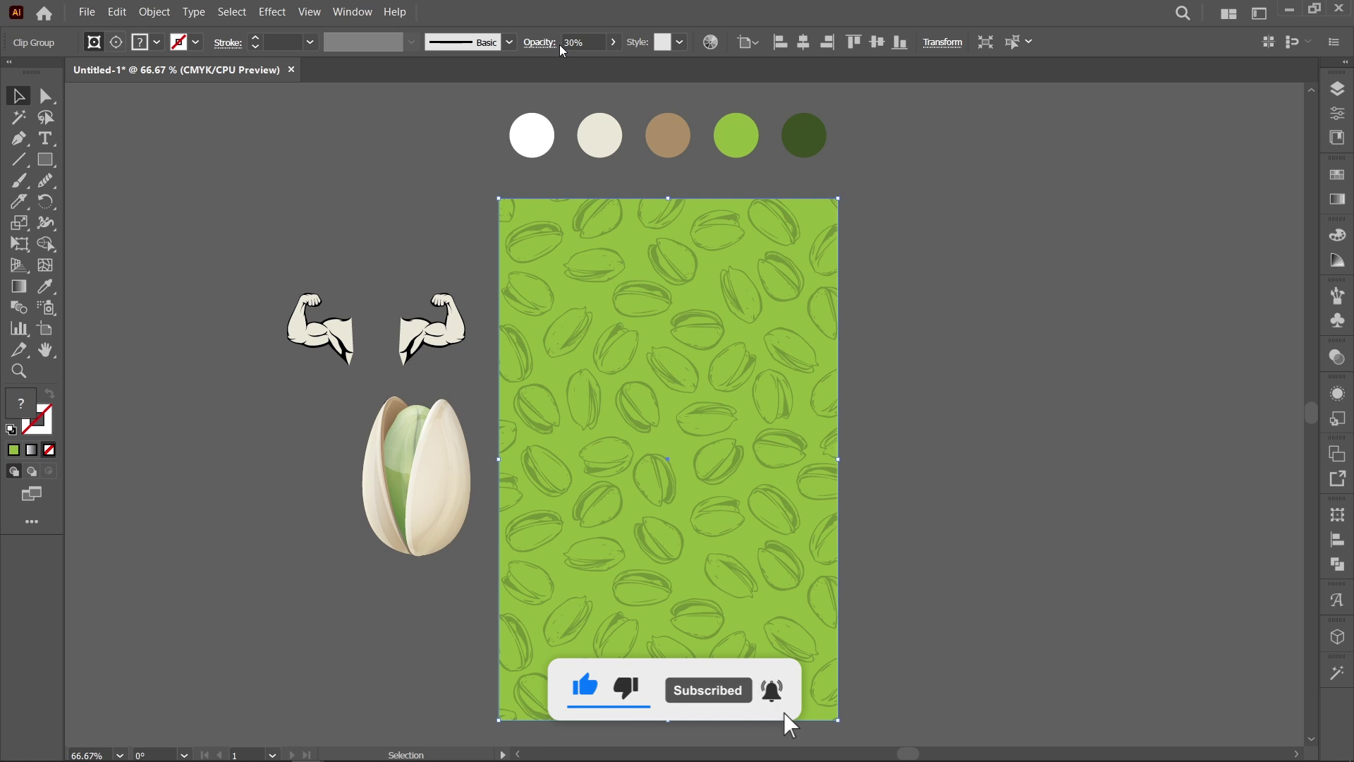
# Step: Enlarge the pistachio at the artboard centre and colour both arms tan from the palette
pyautogui.click(887, 361)
pyautogui.click(426, 485)
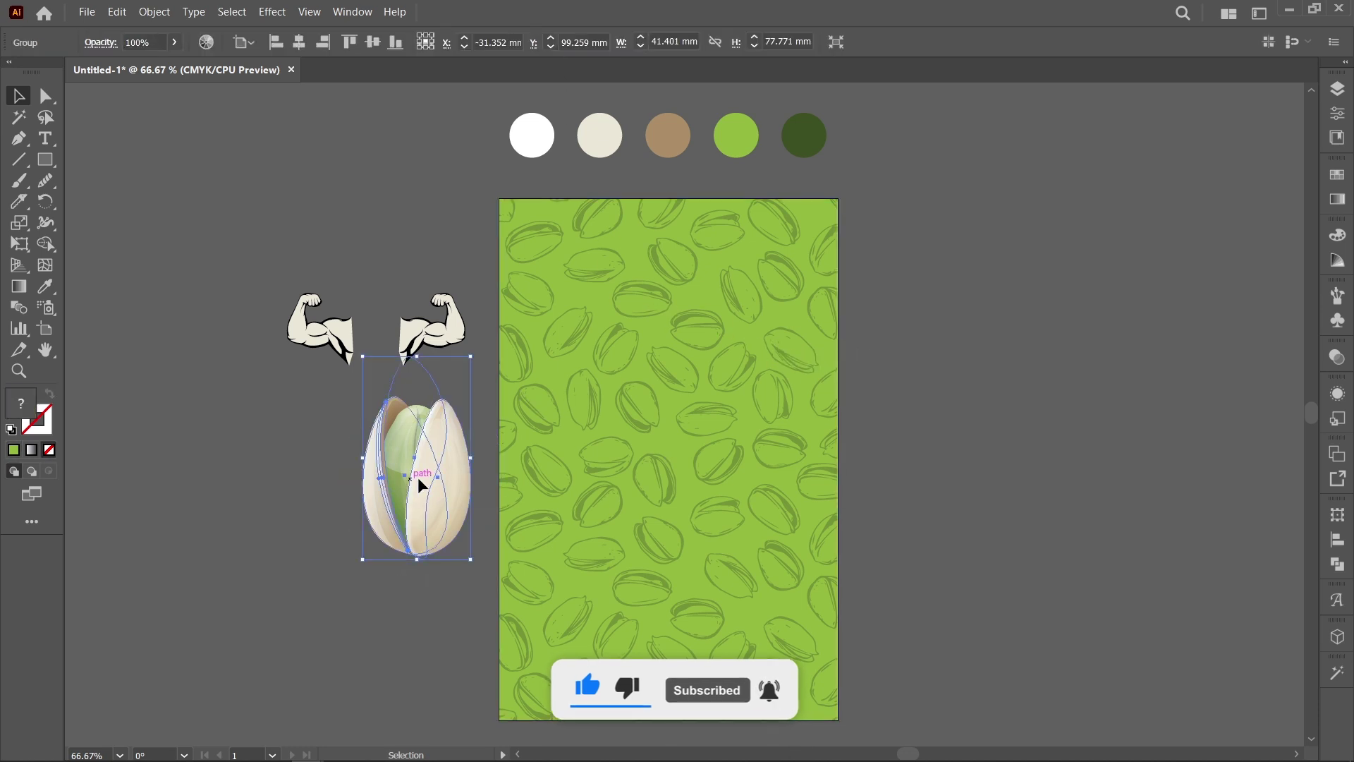
pyautogui.moveTo(418, 477); pyautogui.dragTo(667, 481)
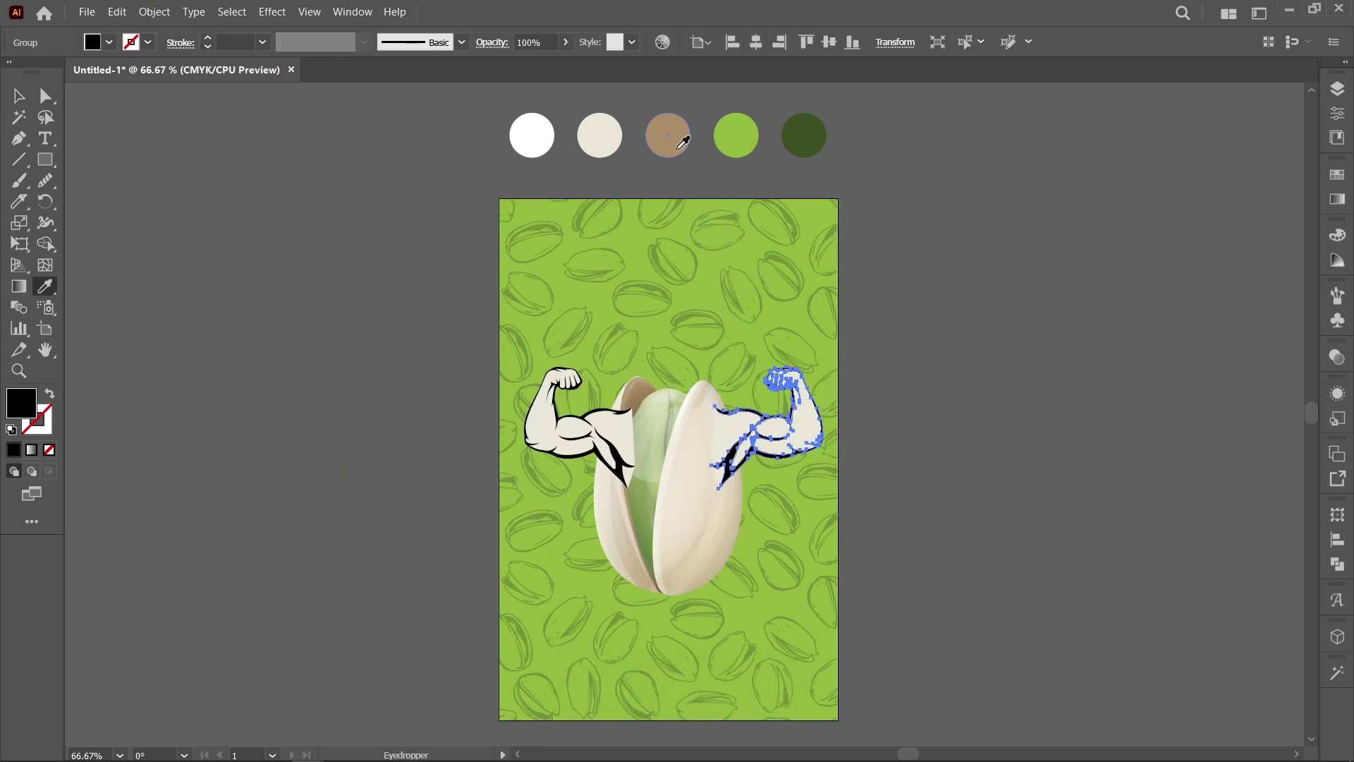
pyautogui.click(677, 143)
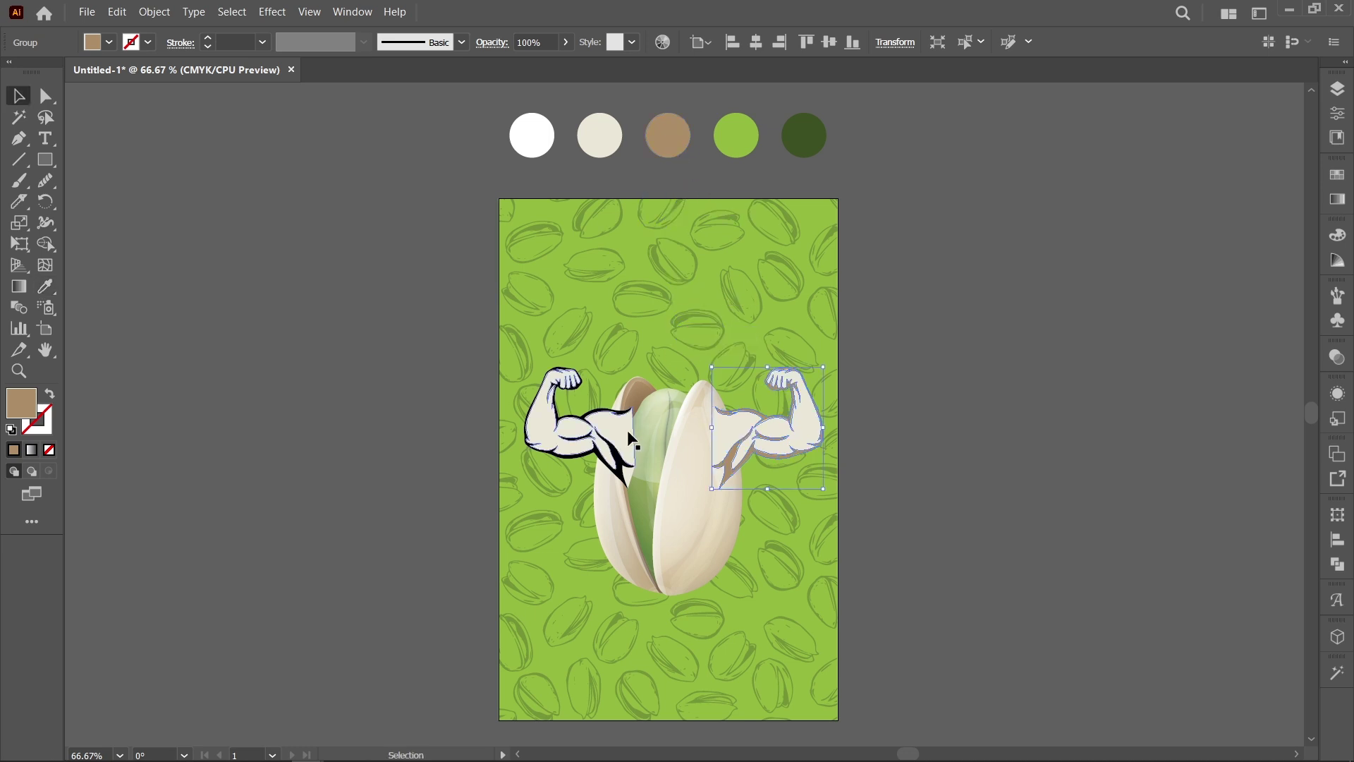
pyautogui.keyDown('ctrl'); pyautogui.click(624, 466); pyautogui.keyUp('ctrl')
pyautogui.click(665, 141)
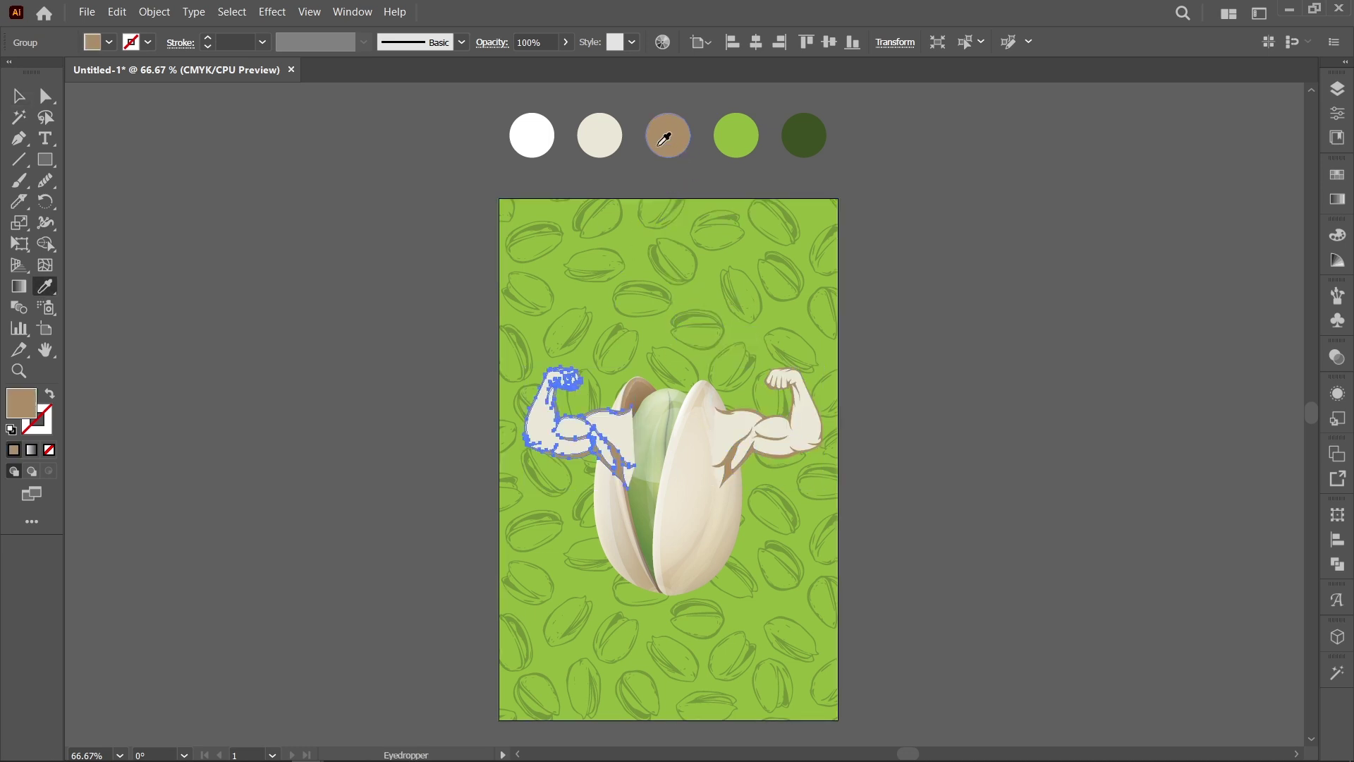
pyautogui.press('v')
pyautogui.click(492, 434)
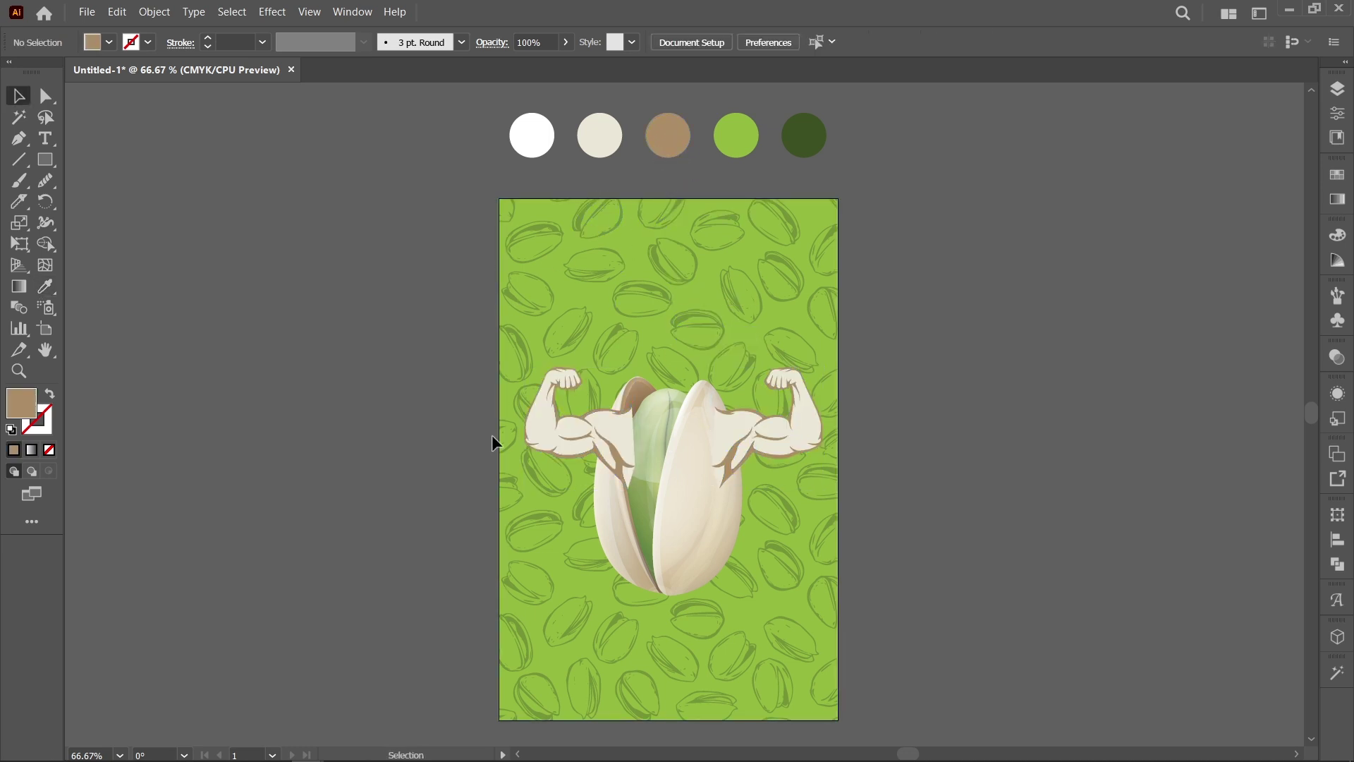
# Step: Group the two arms and send the group behind the pistachio
pyautogui.click(613, 433)
pyautogui.keyDown('shift'); pyautogui.click(735, 425); pyautogui.keyUp('shift')
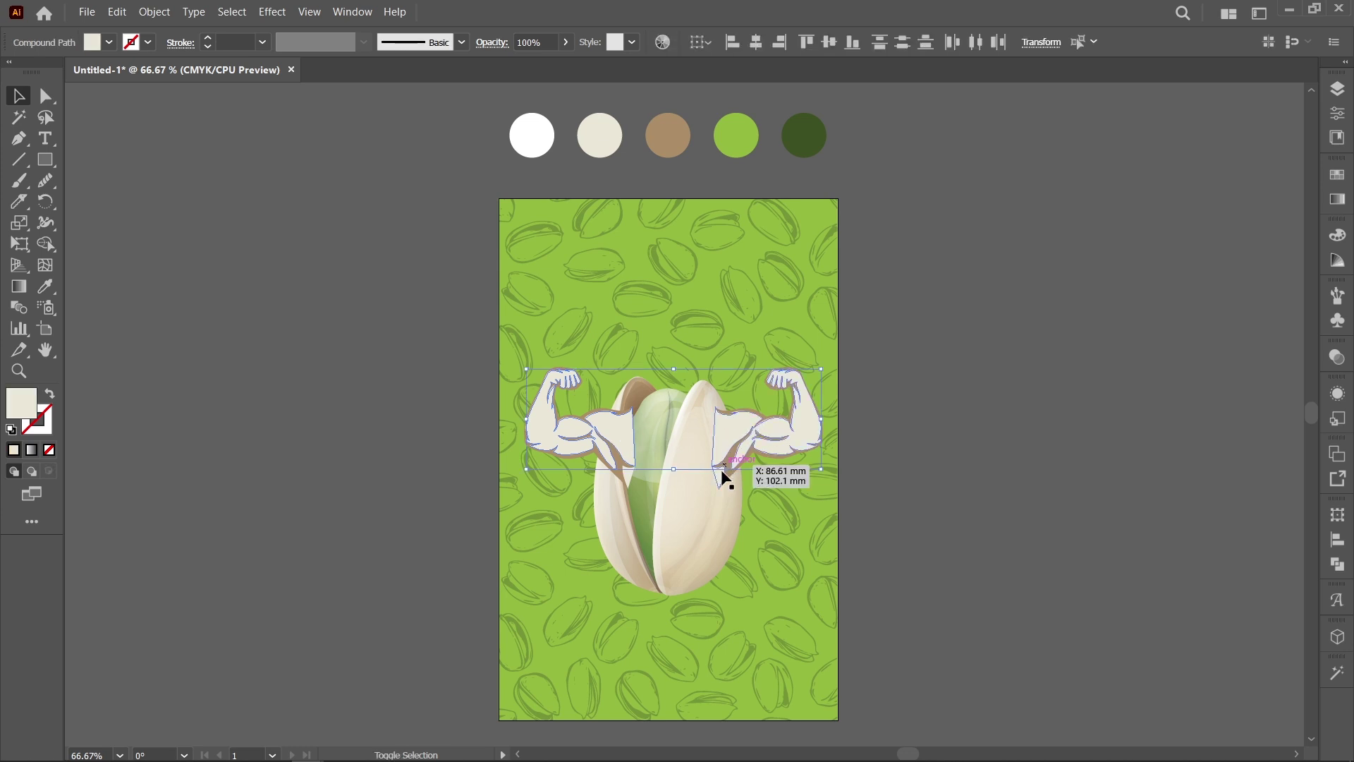
pyautogui.press('i')
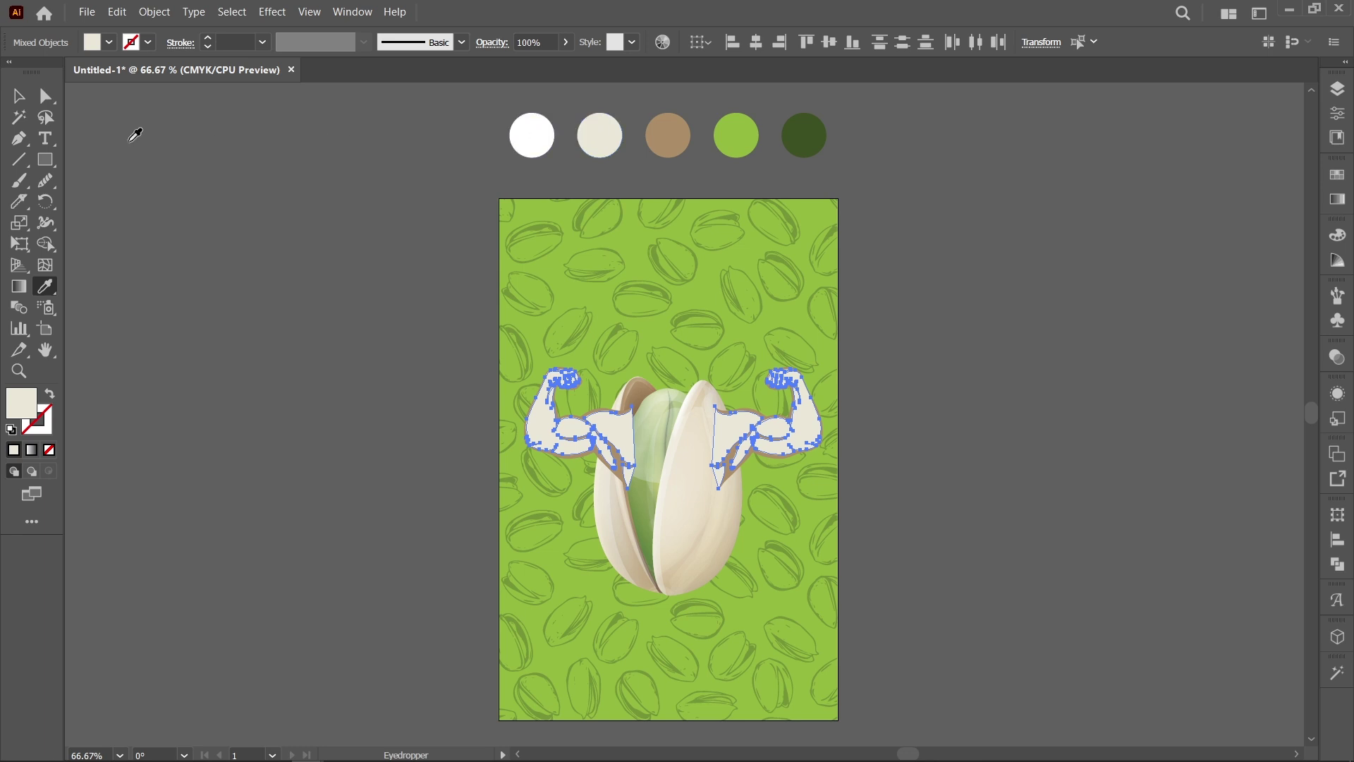
pyautogui.press('v')
pyautogui.rightClick(622, 457)
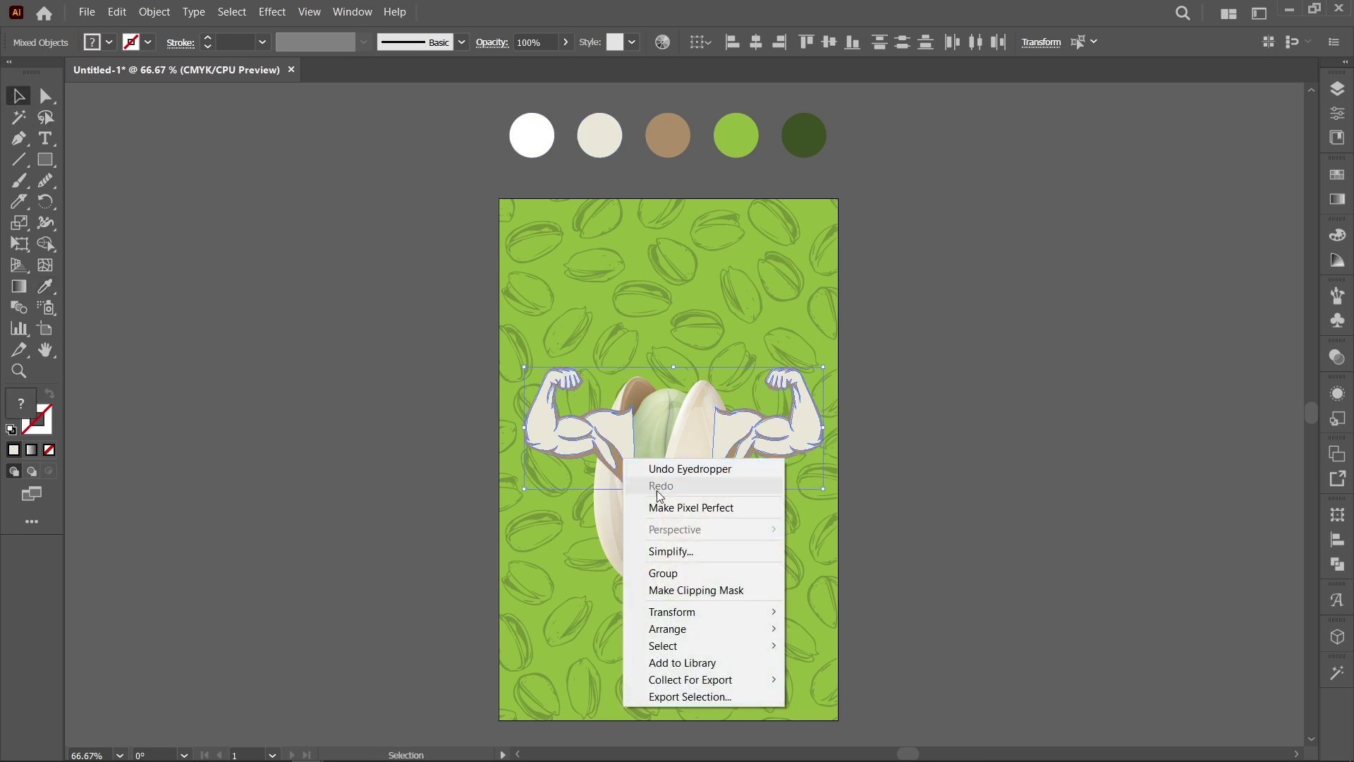
pyautogui.click(669, 573)
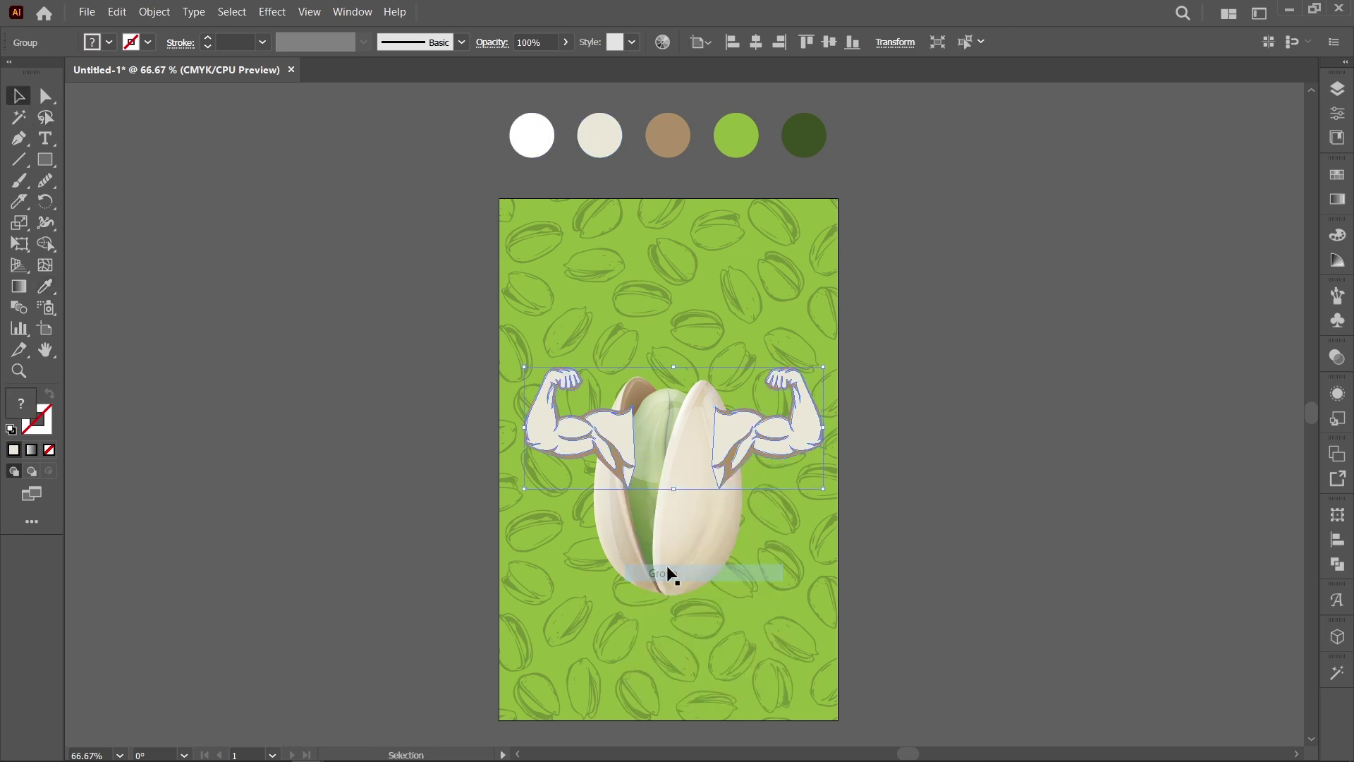
pyautogui.rightClick(735, 443)
pyautogui.moveTo(786, 628)
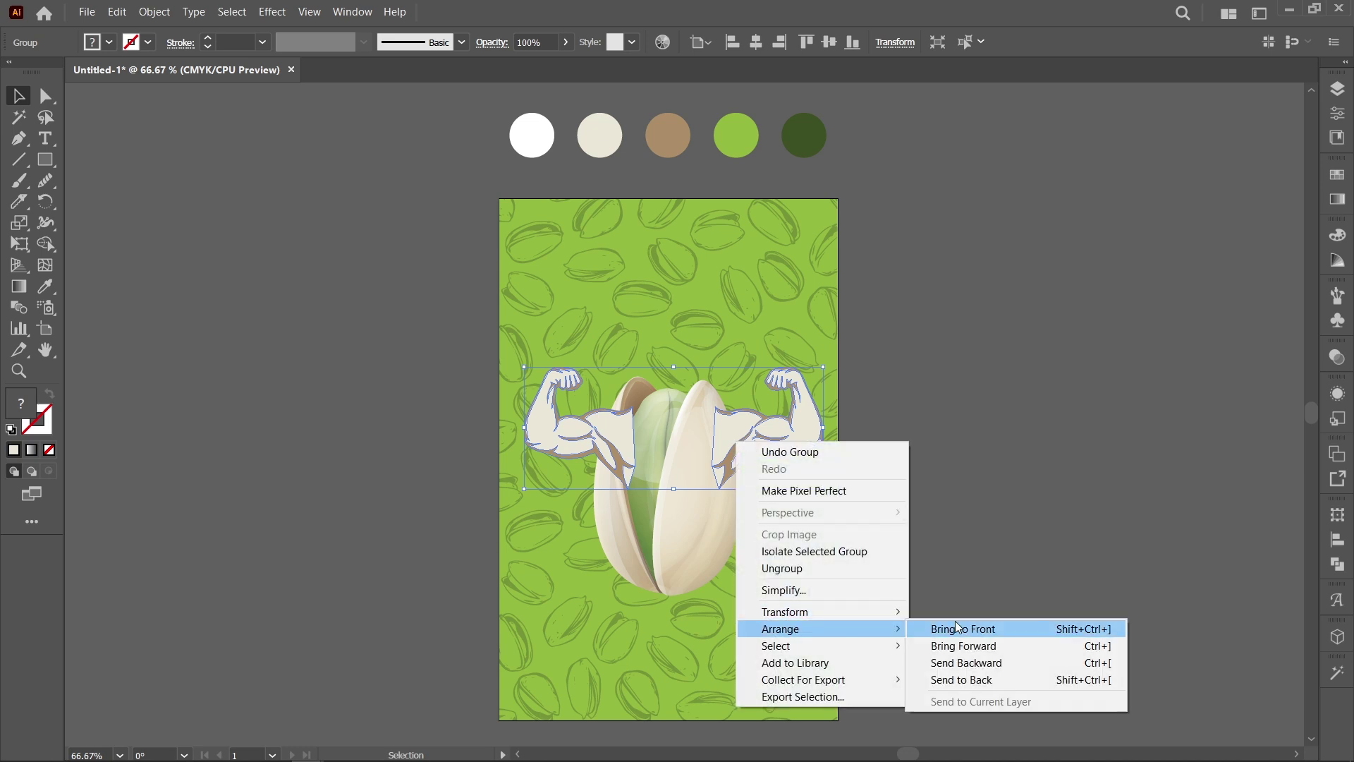
pyautogui.click(976, 667)
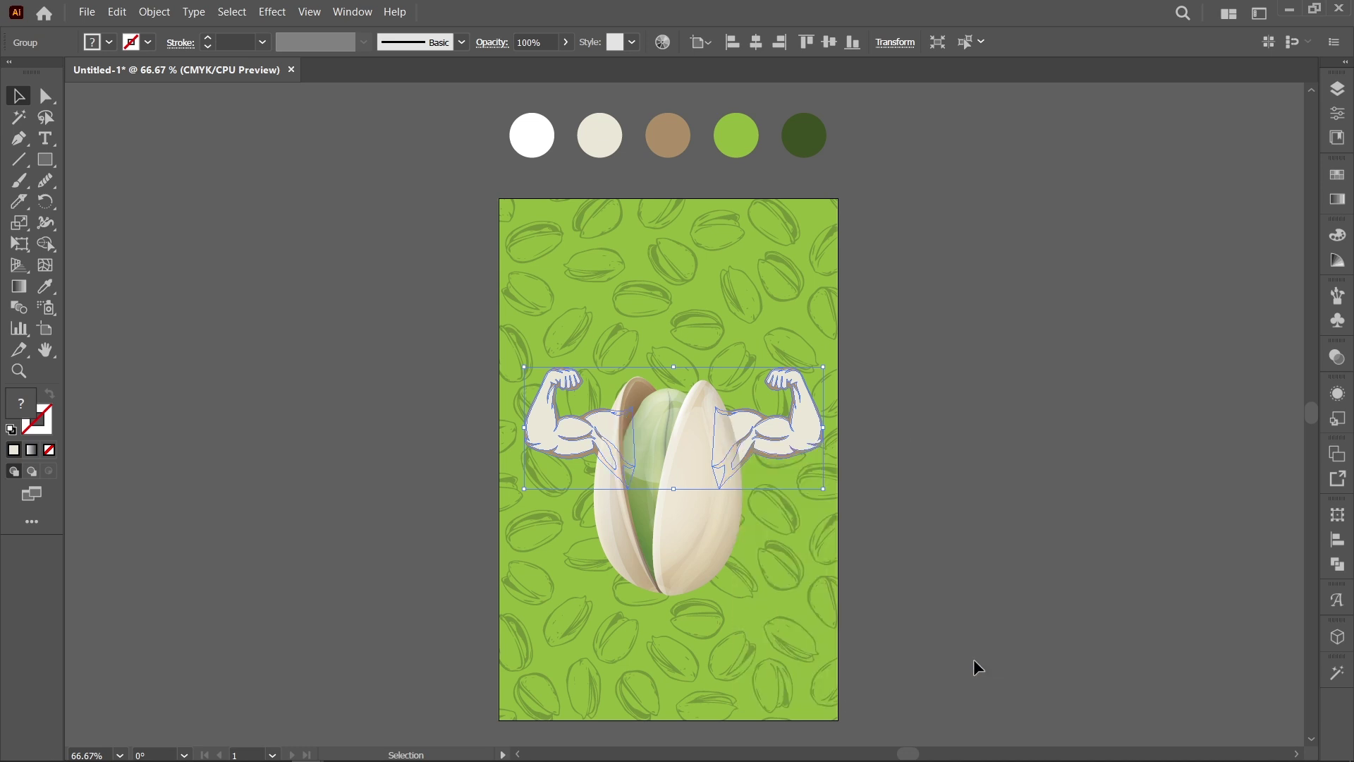
pyautogui.click(941, 528)
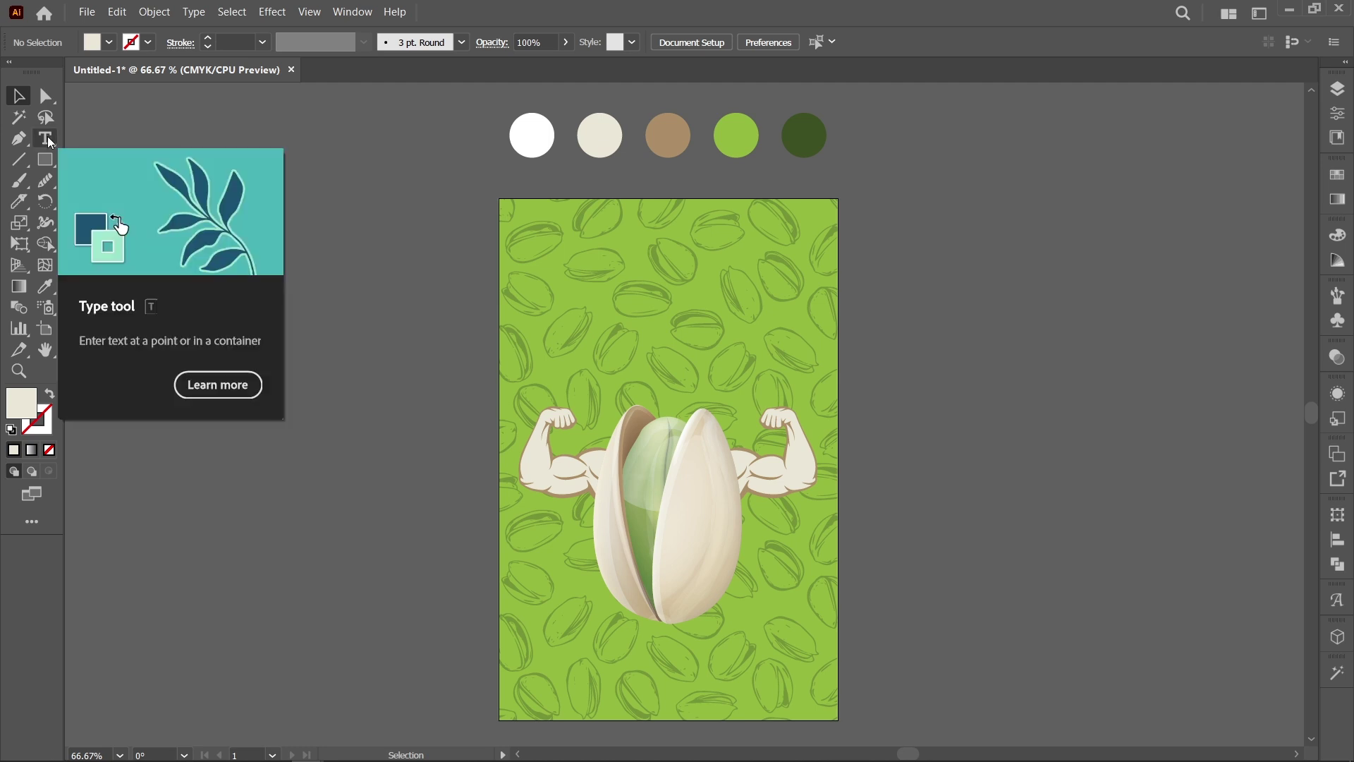
# Step: Draw a horizontally centred rectangle at the artboard top, round its corners and fill it white
pyautogui.click(45, 160)
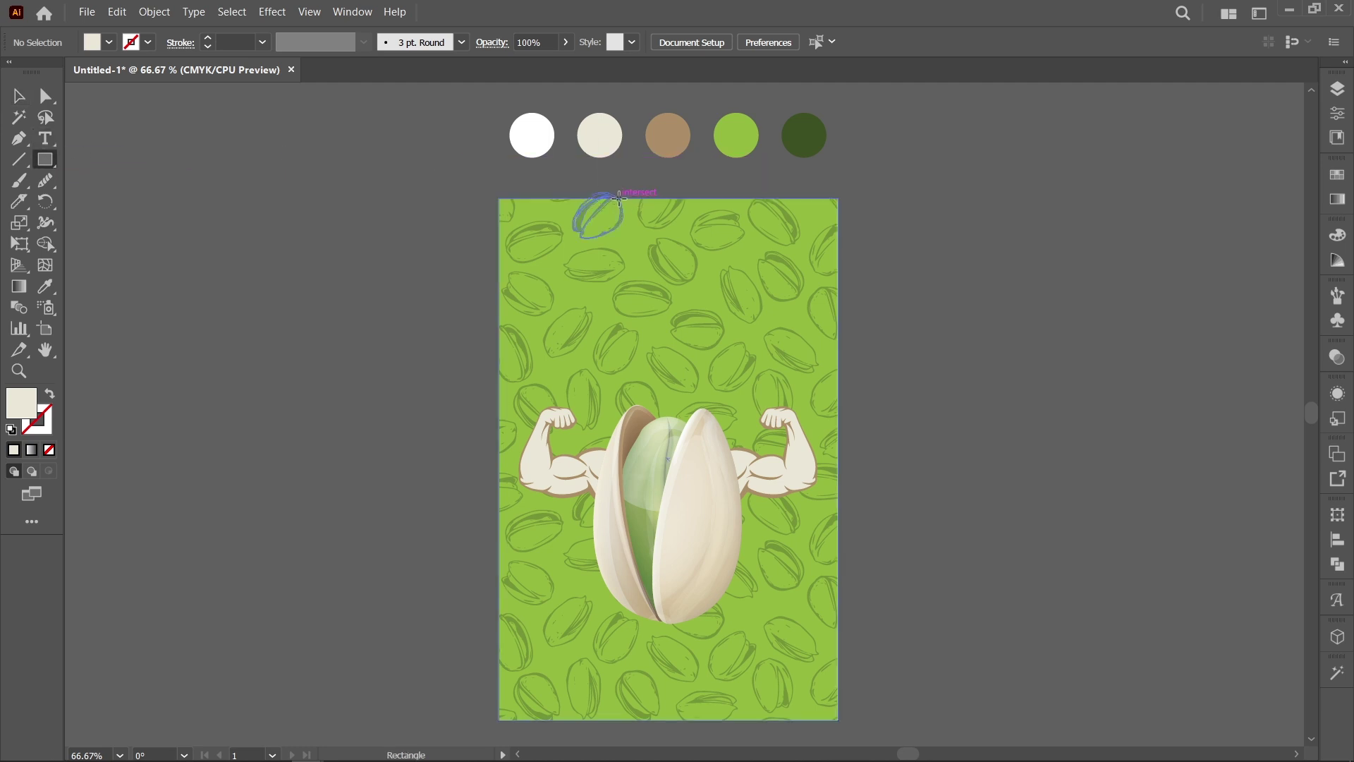
pyautogui.moveTo(619, 198)
pyautogui.mouseDown()
pyautogui.moveTo(695, 250)
pyautogui.moveTo(720, 306)
pyautogui.moveTo(708, 299)
pyautogui.mouseUp()
pyautogui.press('v')
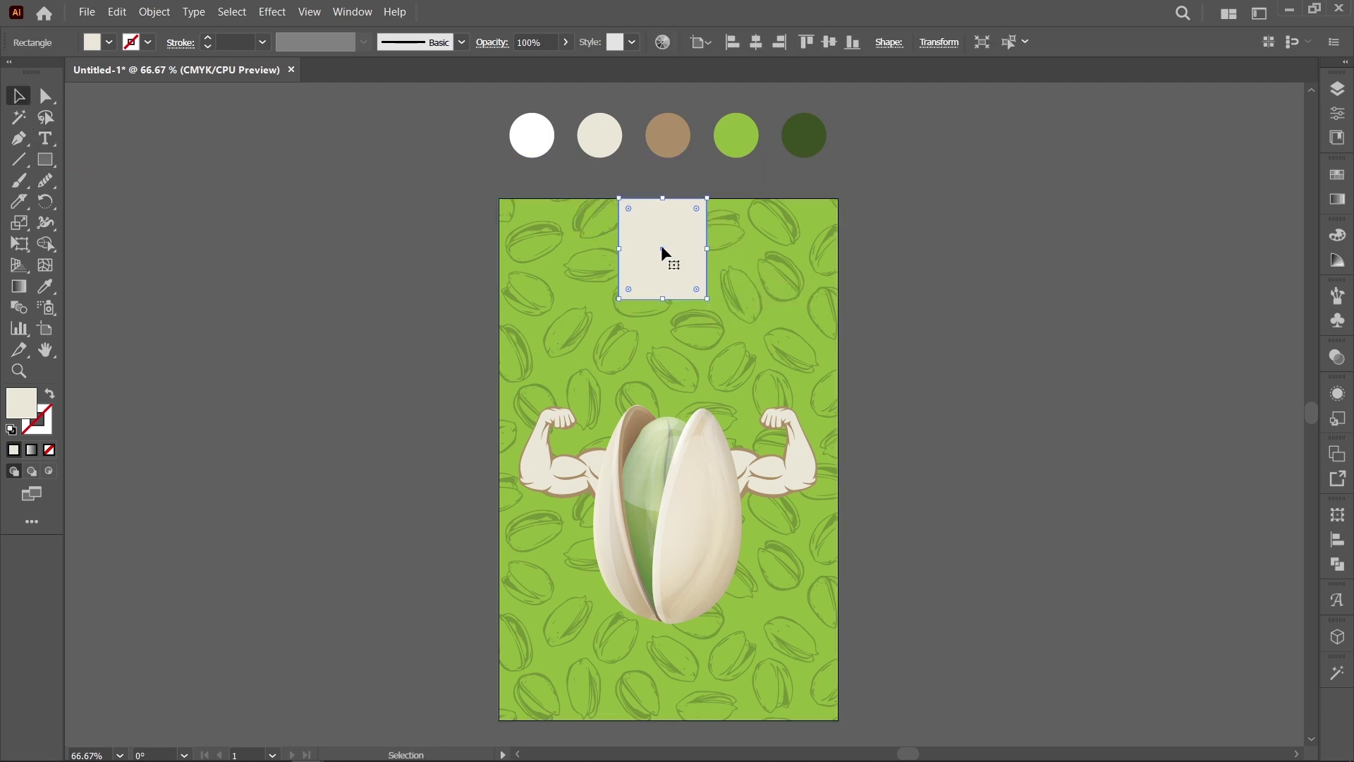
pyautogui.click(753, 51)
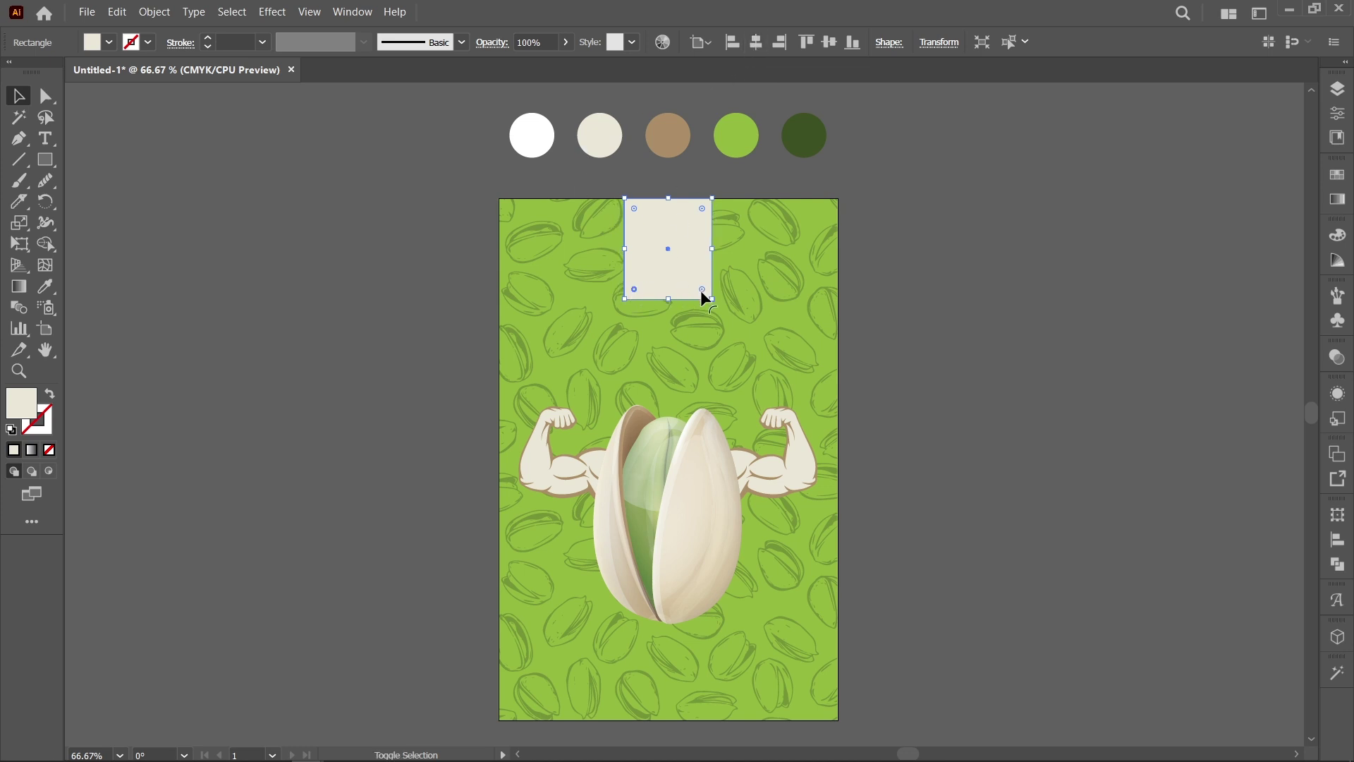
pyautogui.moveTo(701, 290); pyautogui.dragTo(698, 278)
pyautogui.press('i')
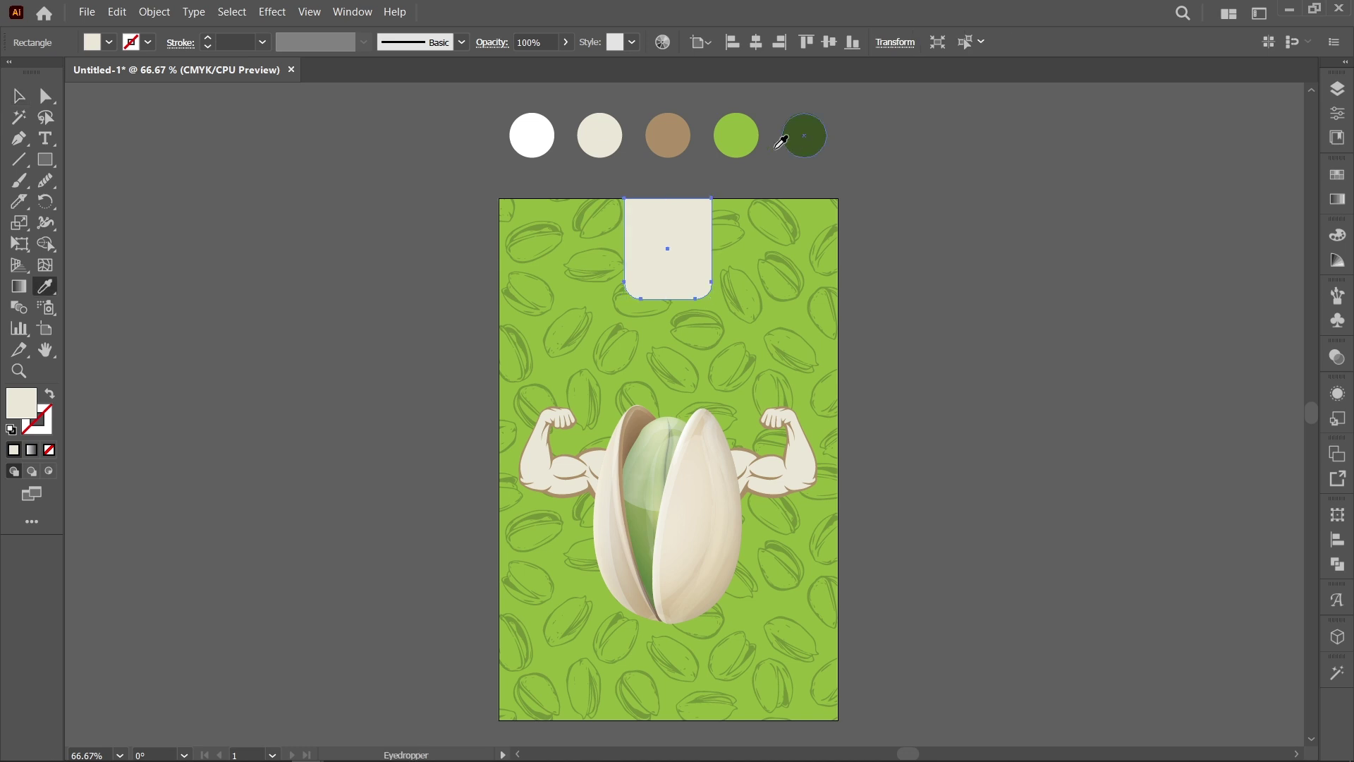
pyautogui.click(518, 145)
# Step: Shrink the VITABITE logo into the white tab and centre it horizontally
pyautogui.press('v')
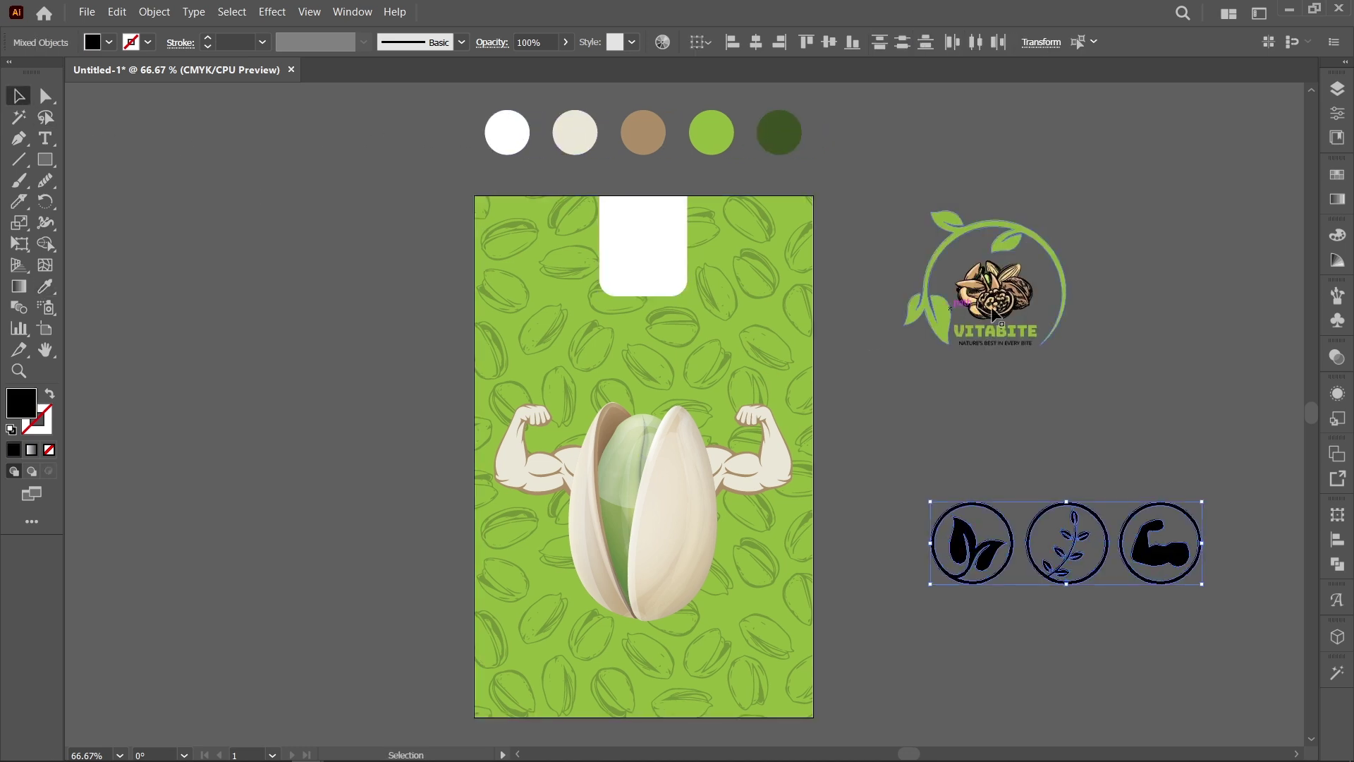
pyautogui.click(992, 306)
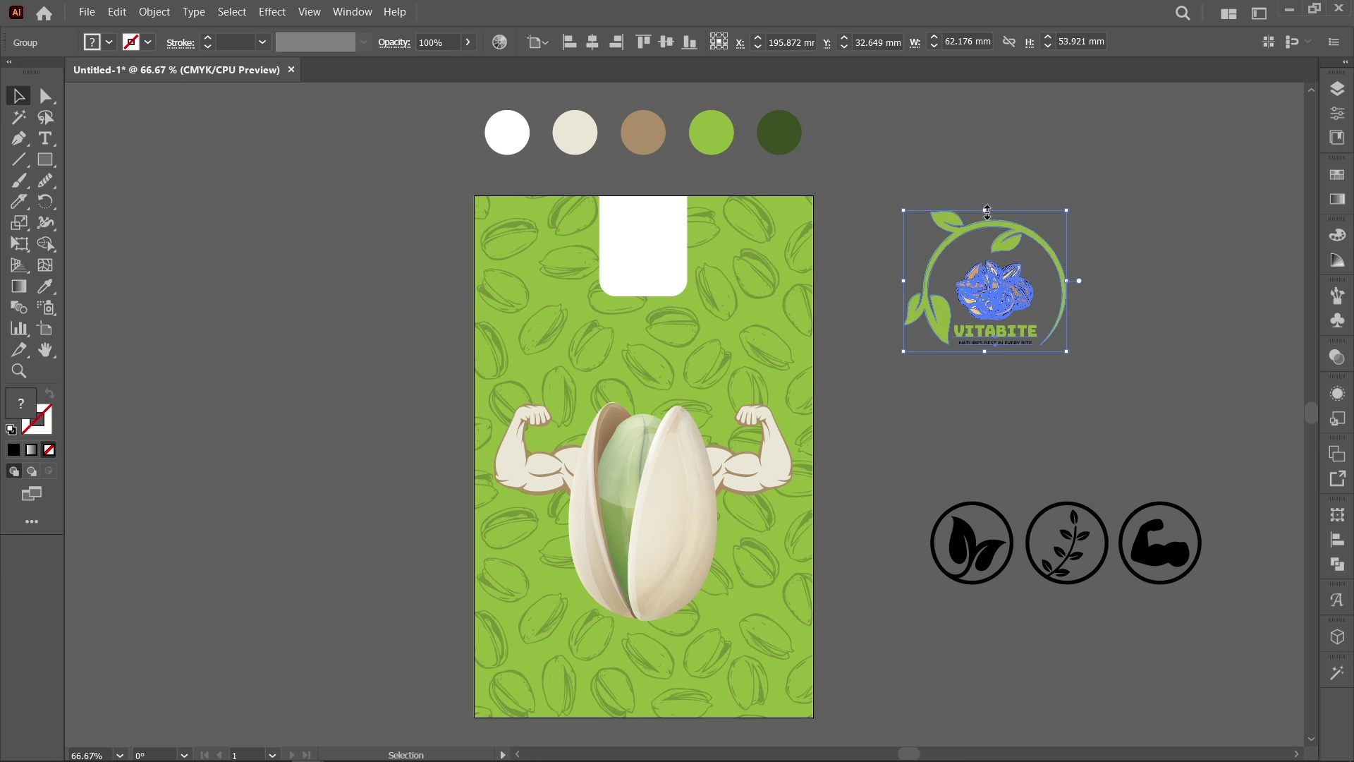
pyautogui.moveTo(992, 306); pyautogui.dragTo(644, 265)
pyautogui.click(592, 44)
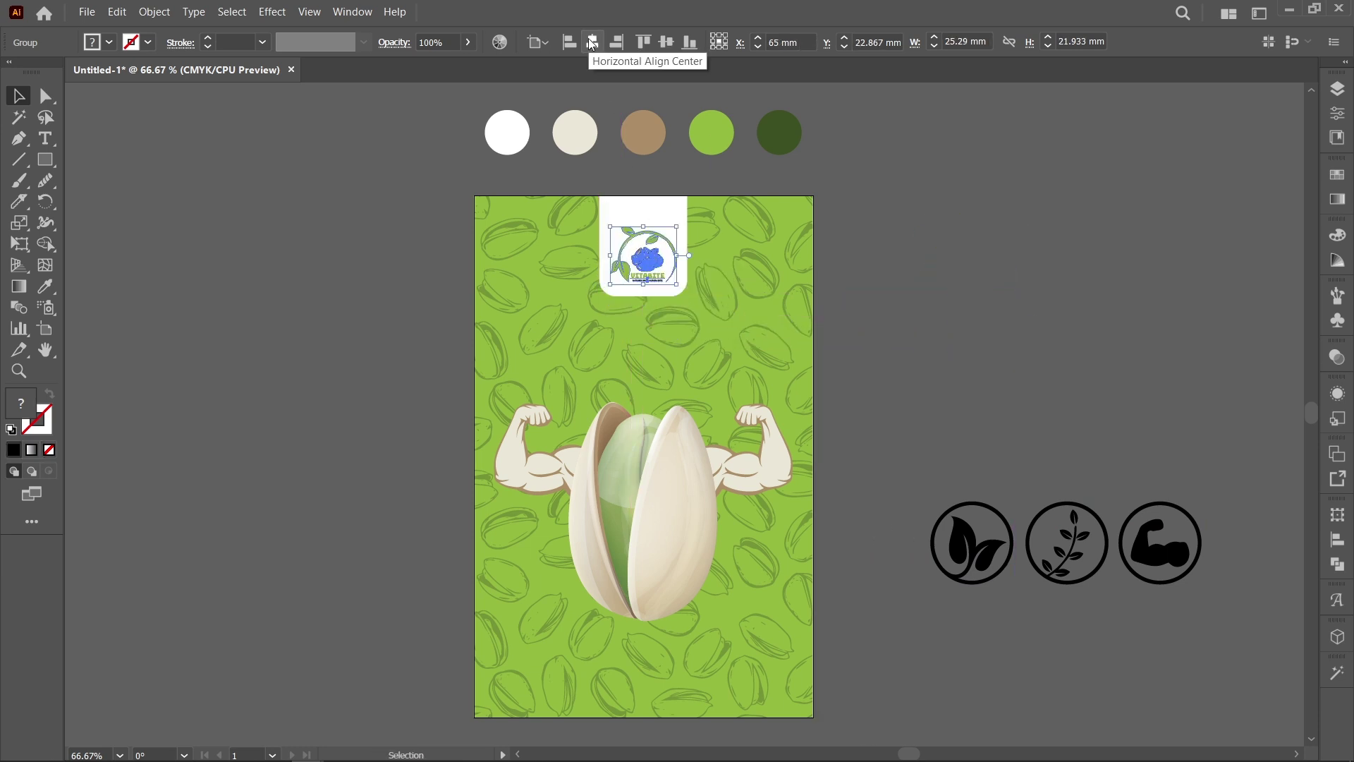
pyautogui.click(841, 391)
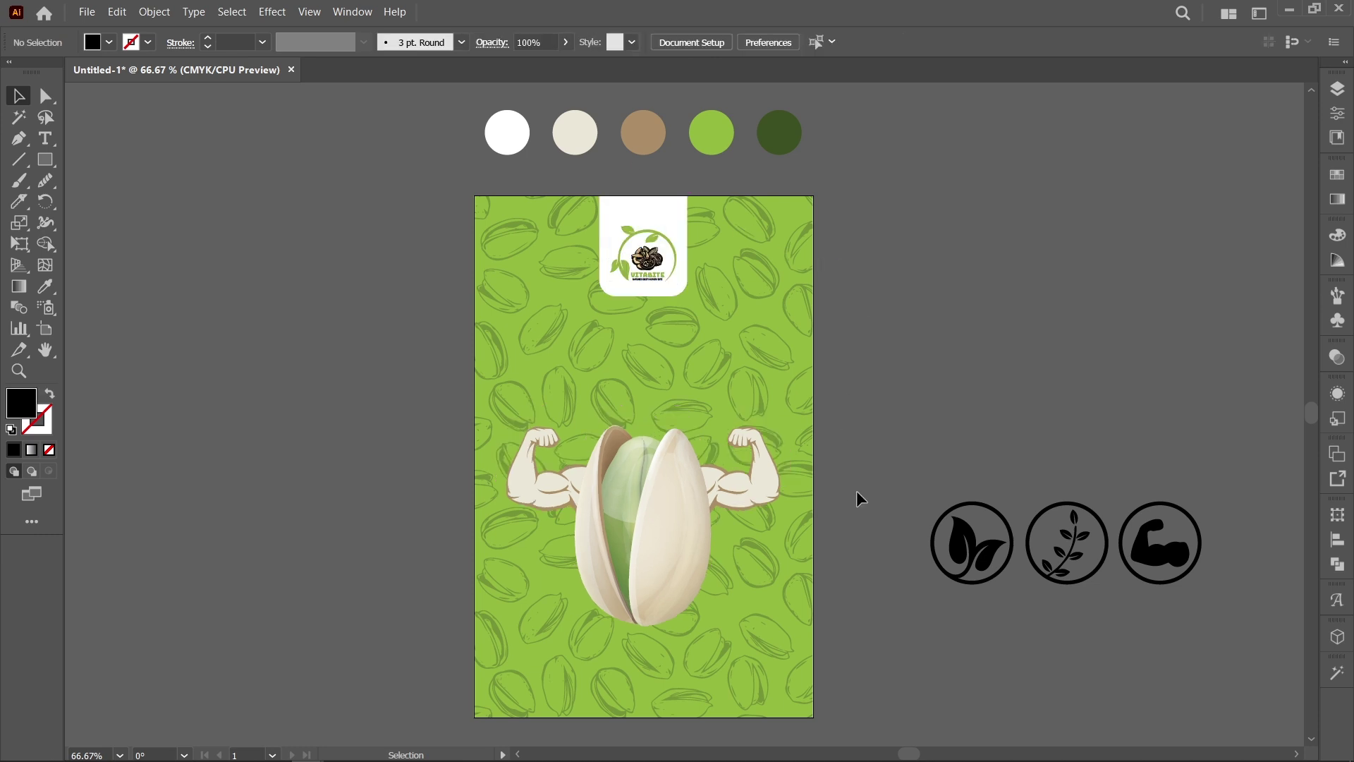
# Step: Lower the pistachio background pattern's opacity to make it fainter
pyautogui.click(760, 358)
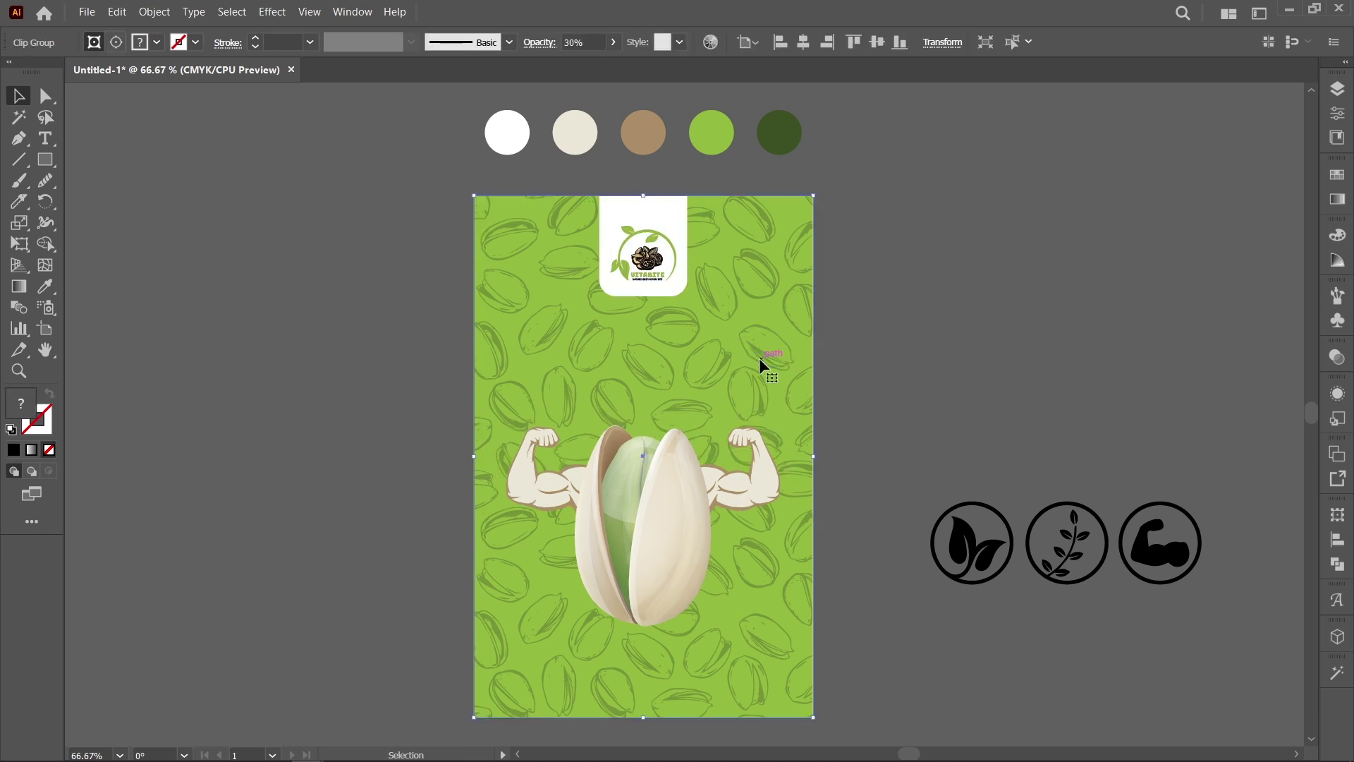
pyautogui.click(596, 37)
pyautogui.write('24')
pyautogui.press('Return')
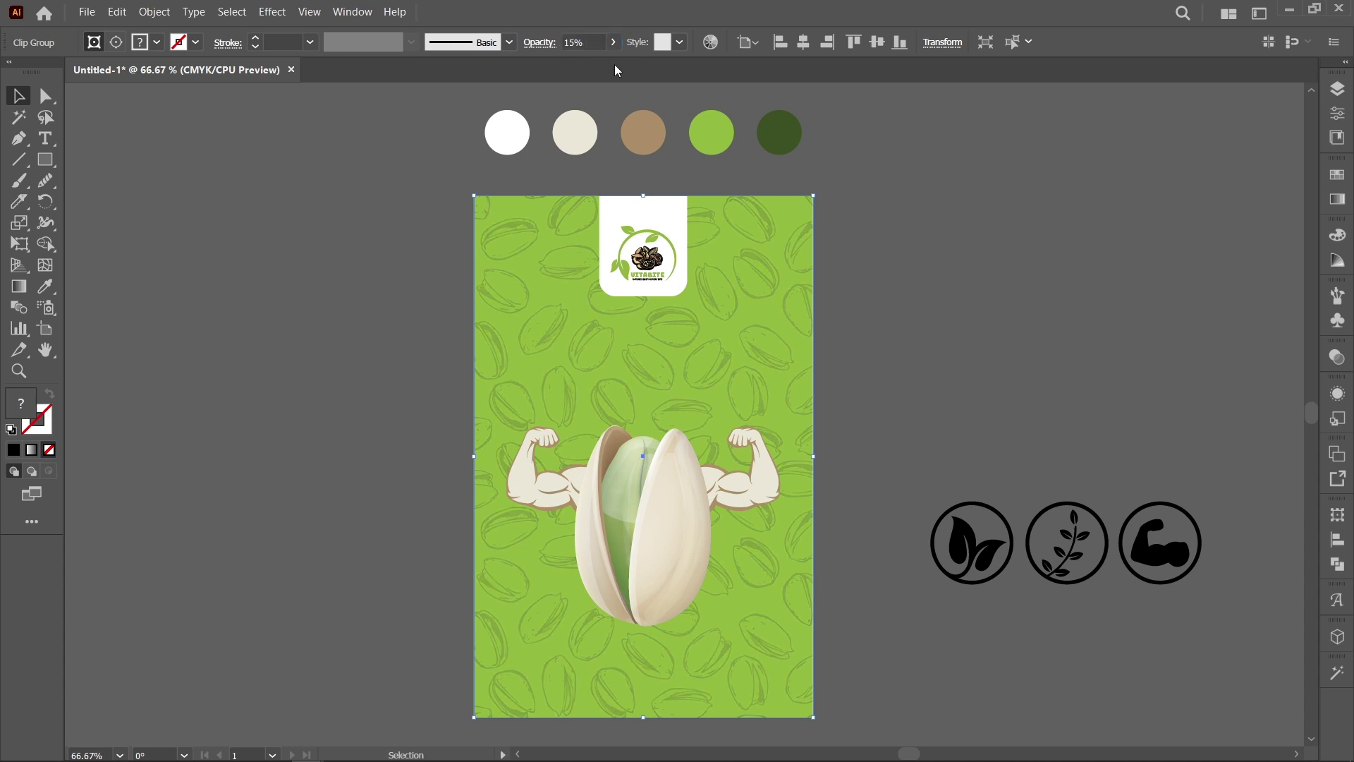
pyautogui.click(887, 434)
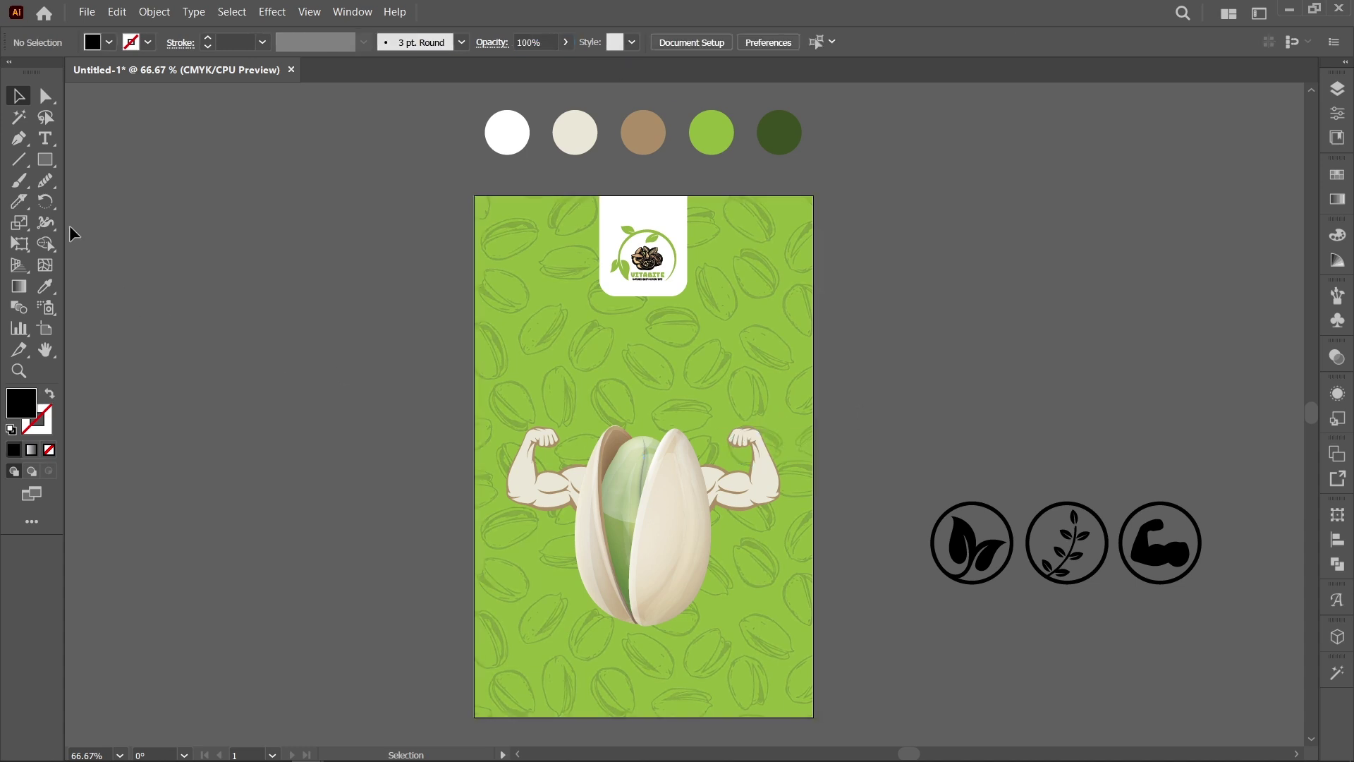
# Step: Add the two-line PREMIUM PISTACHIOS headline in Bungee Regular
pyautogui.moveTo(50, 143); pyautogui.dragTo(131, 139)
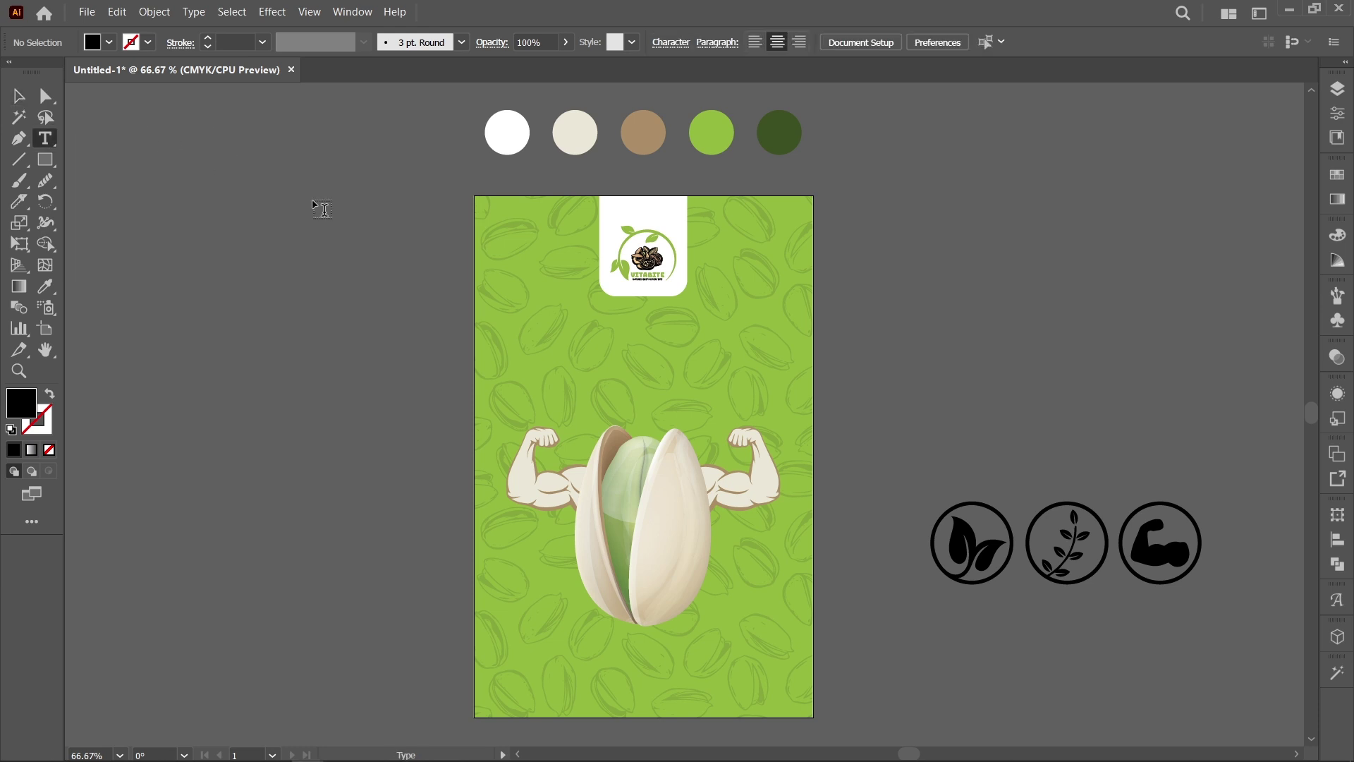
pyautogui.click(566, 350)
pyautogui.write('PREMIUM PISTACHIOS')
pyautogui.press('Escape')
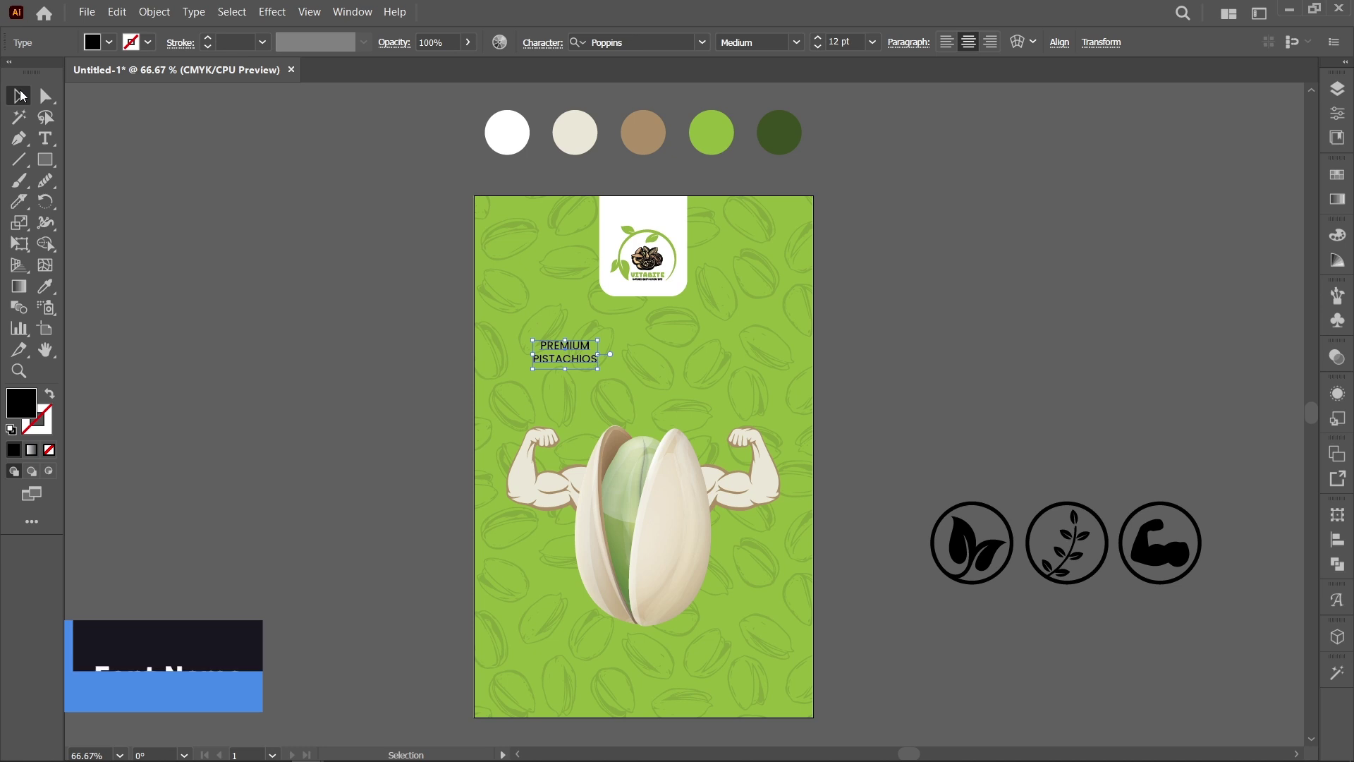
pyautogui.click(701, 44)
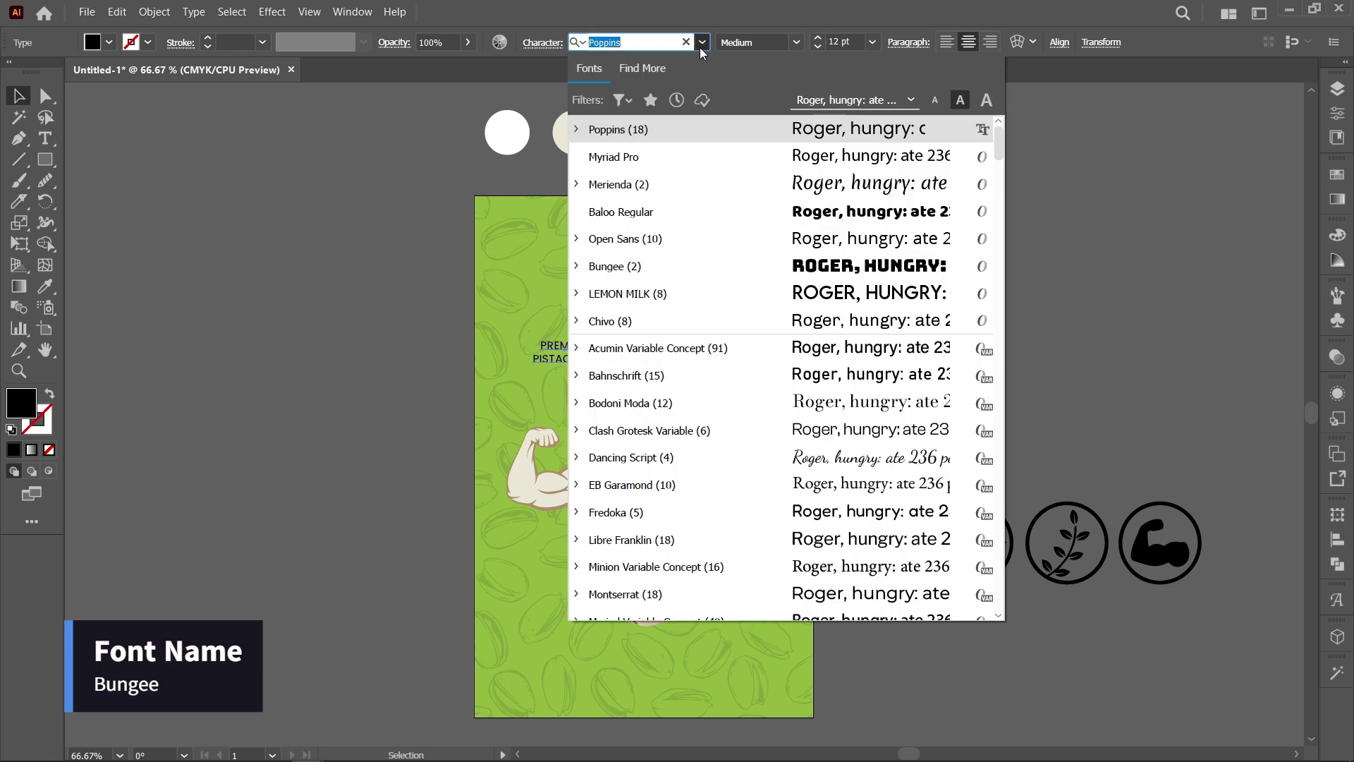
pyautogui.click(714, 265)
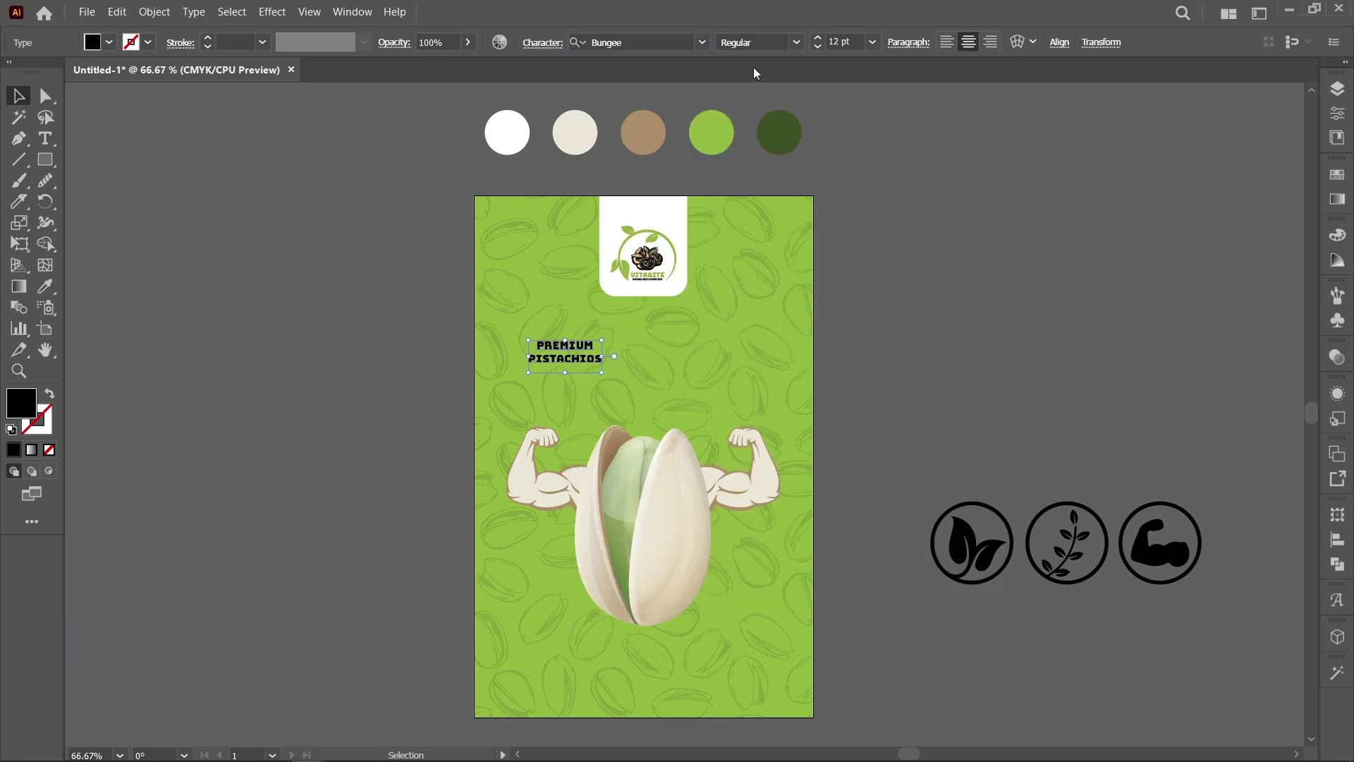
pyautogui.click(797, 45)
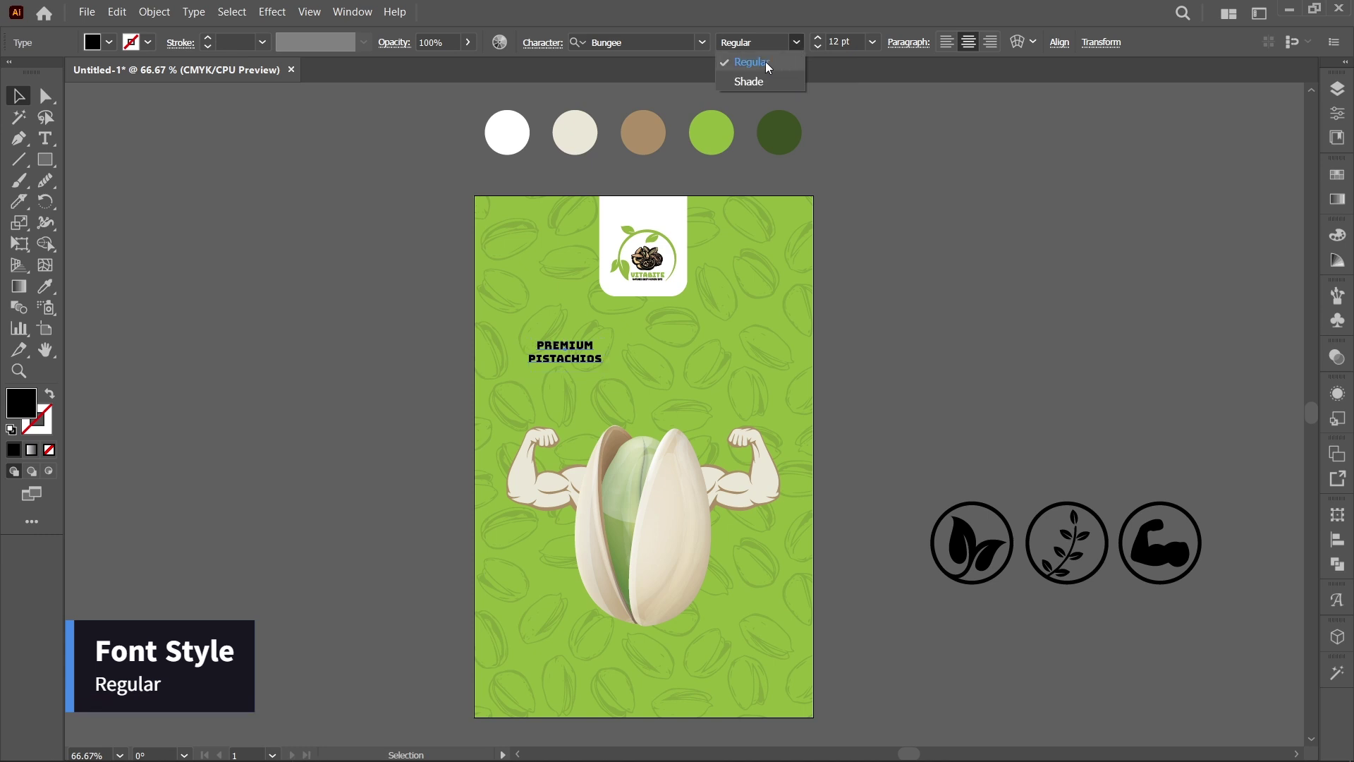
pyautogui.click(767, 63)
# Step: Set the headline to 36 pt and centre it horizontally on the artboard
pyautogui.click(873, 43)
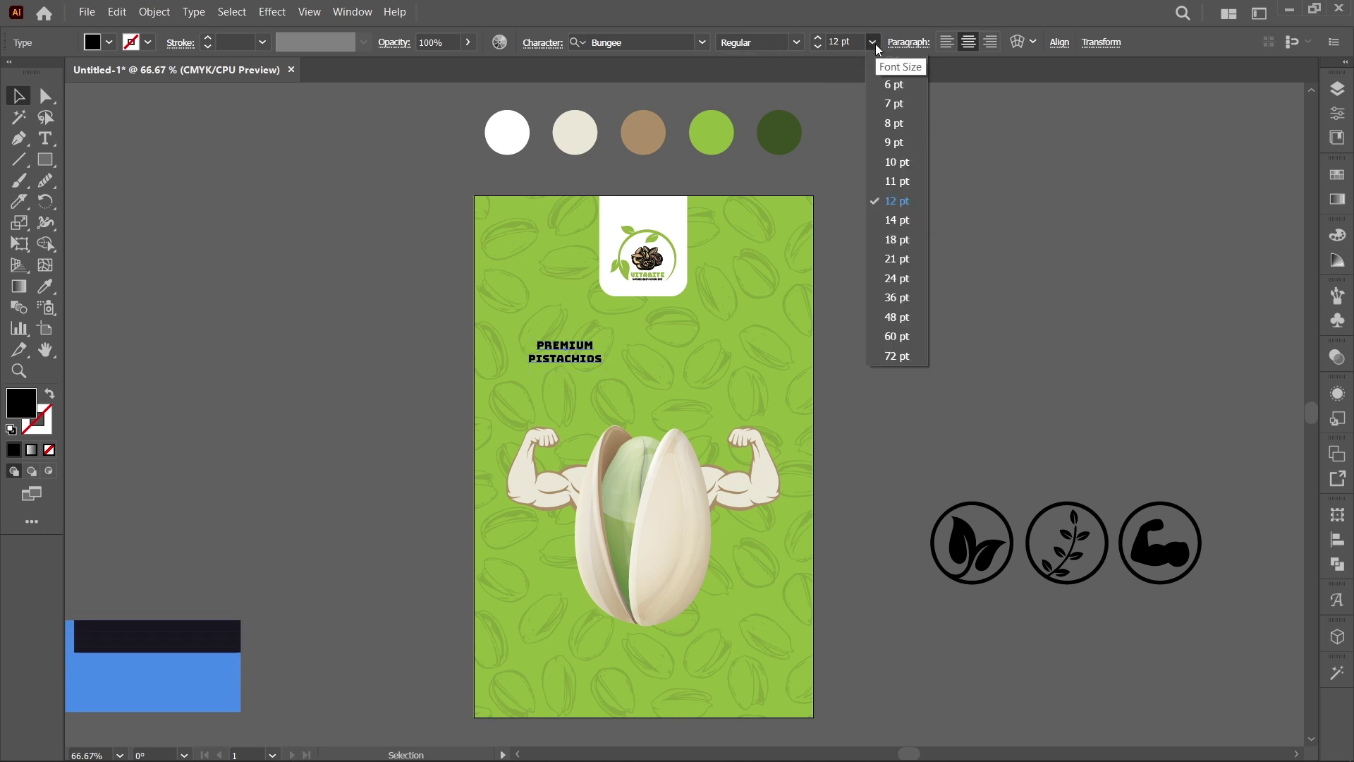
pyautogui.click(897, 298)
pyautogui.moveTo(562, 345); pyautogui.dragTo(646, 338)
pyautogui.click(1059, 44)
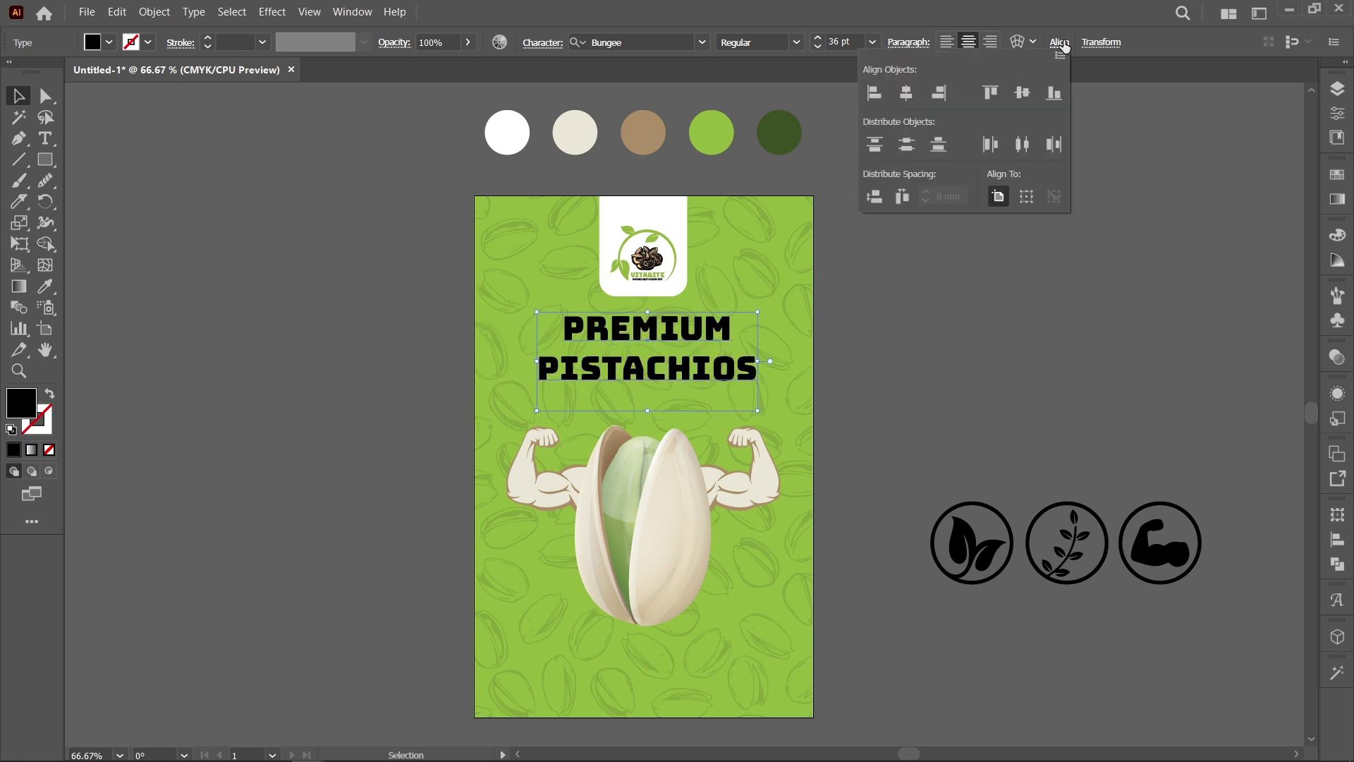
pyautogui.click(907, 94)
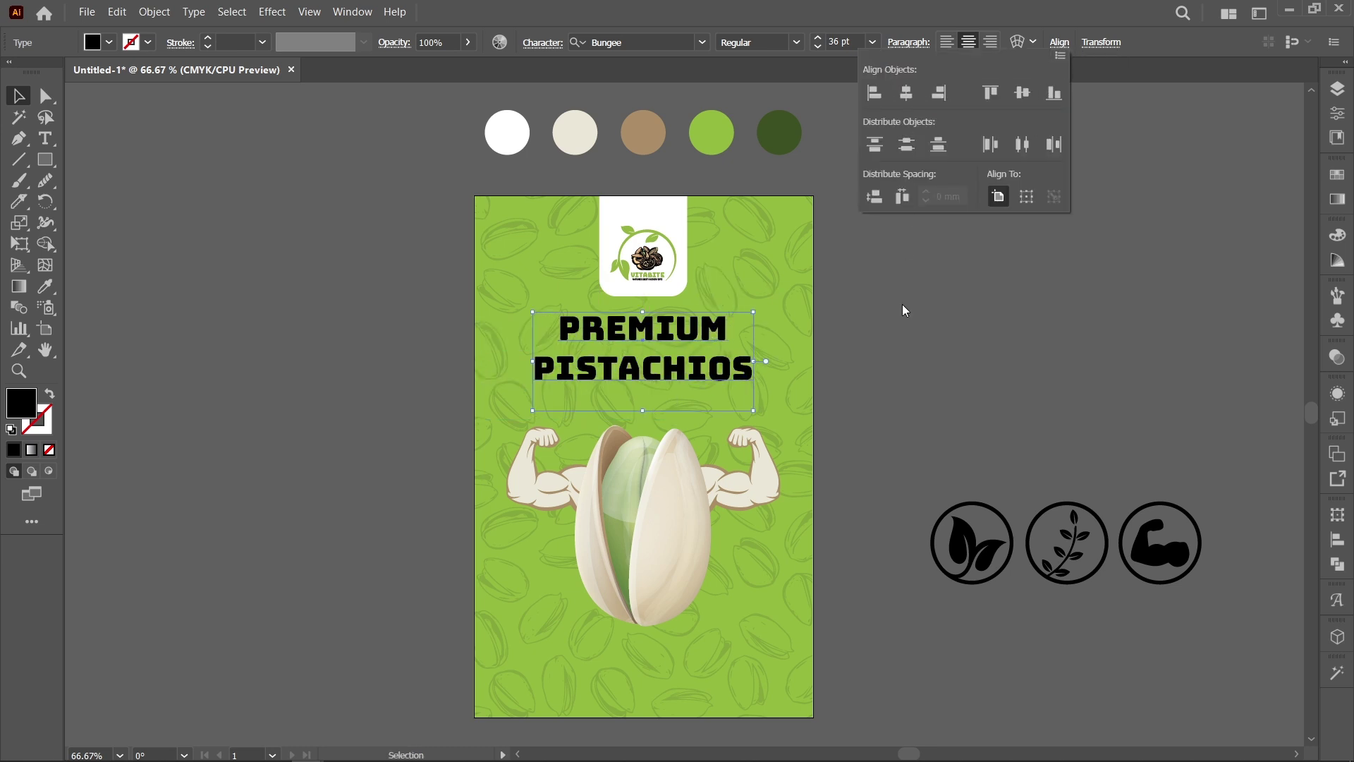
pyautogui.press('Up')
pyautogui.press('Up')
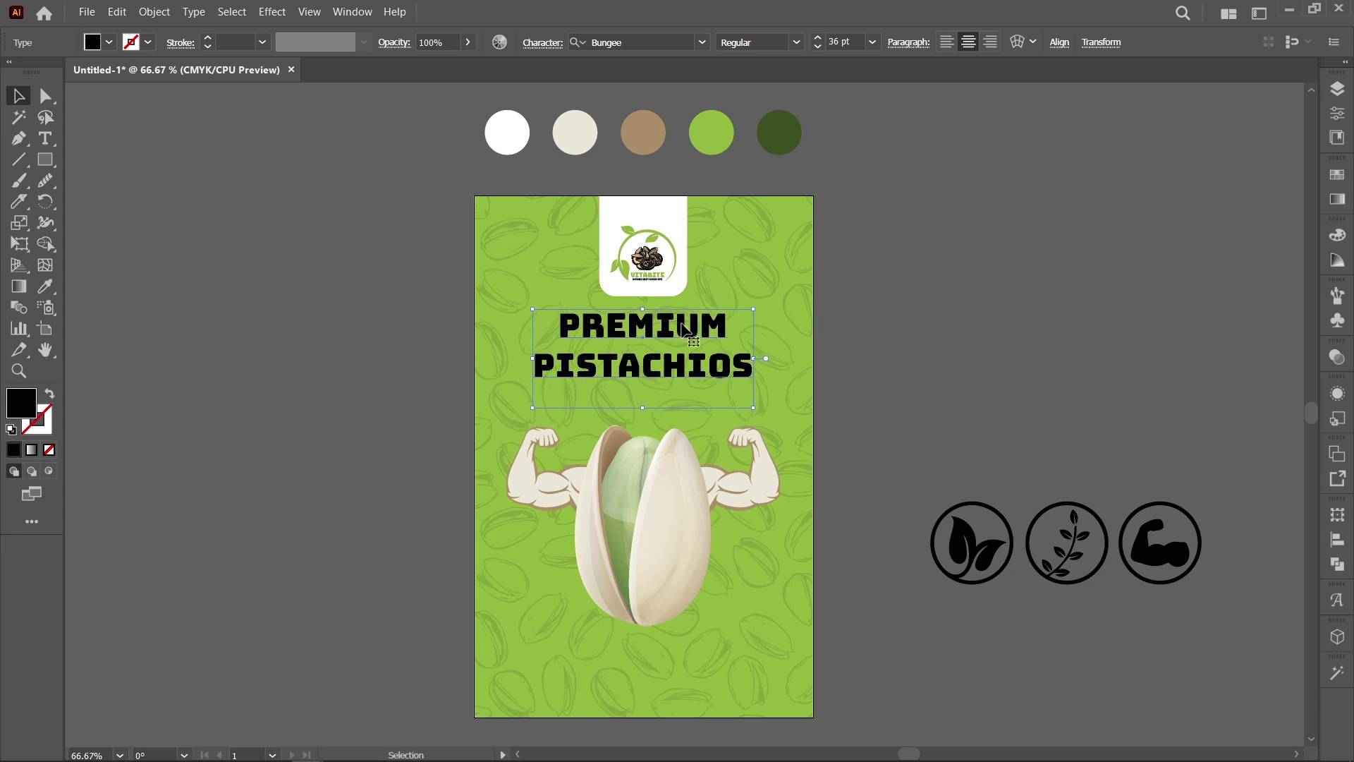
pyautogui.press('Down')
# Step: Tighten the headline's leading to 40 and colour it white from the palette
pyautogui.click(542, 43)
pyautogui.click(520, 124)
pyautogui.write('40')
pyautogui.press('Return')
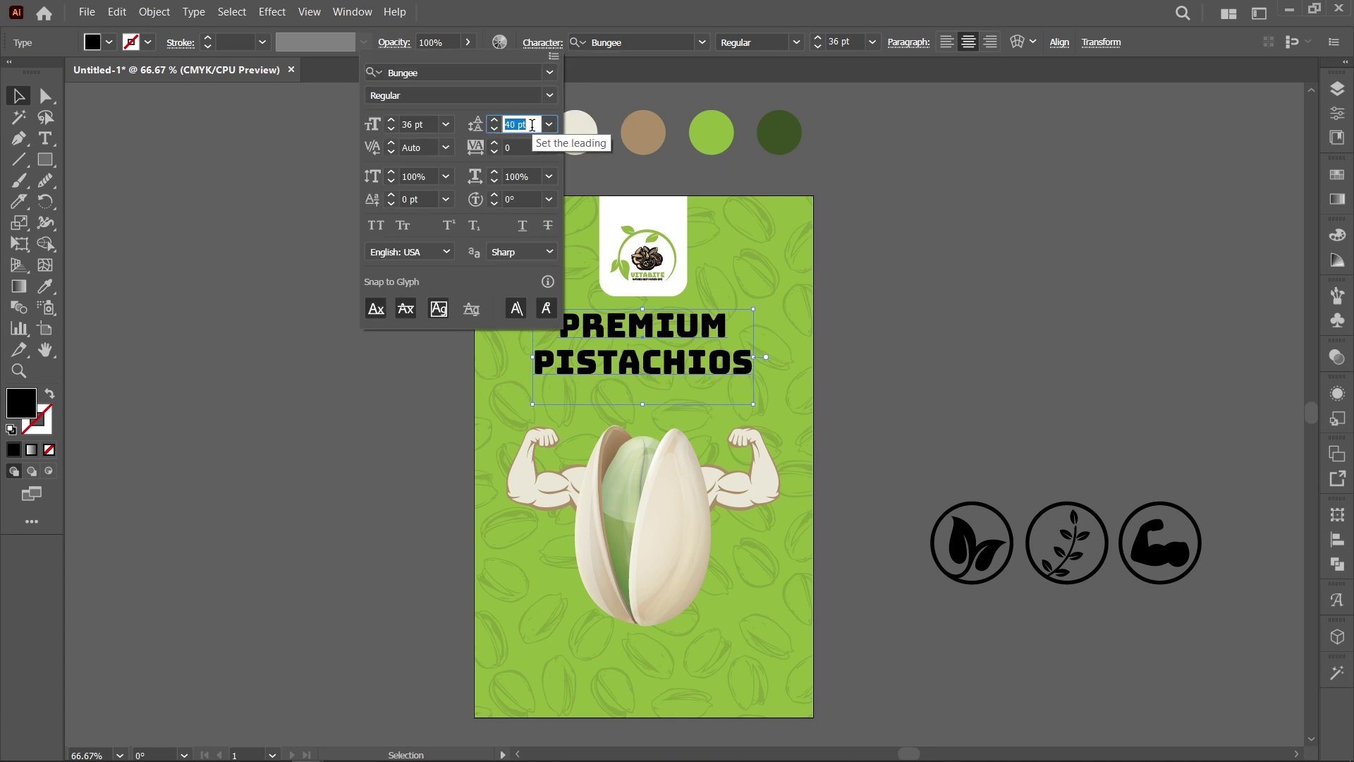
pyautogui.press('Escape')
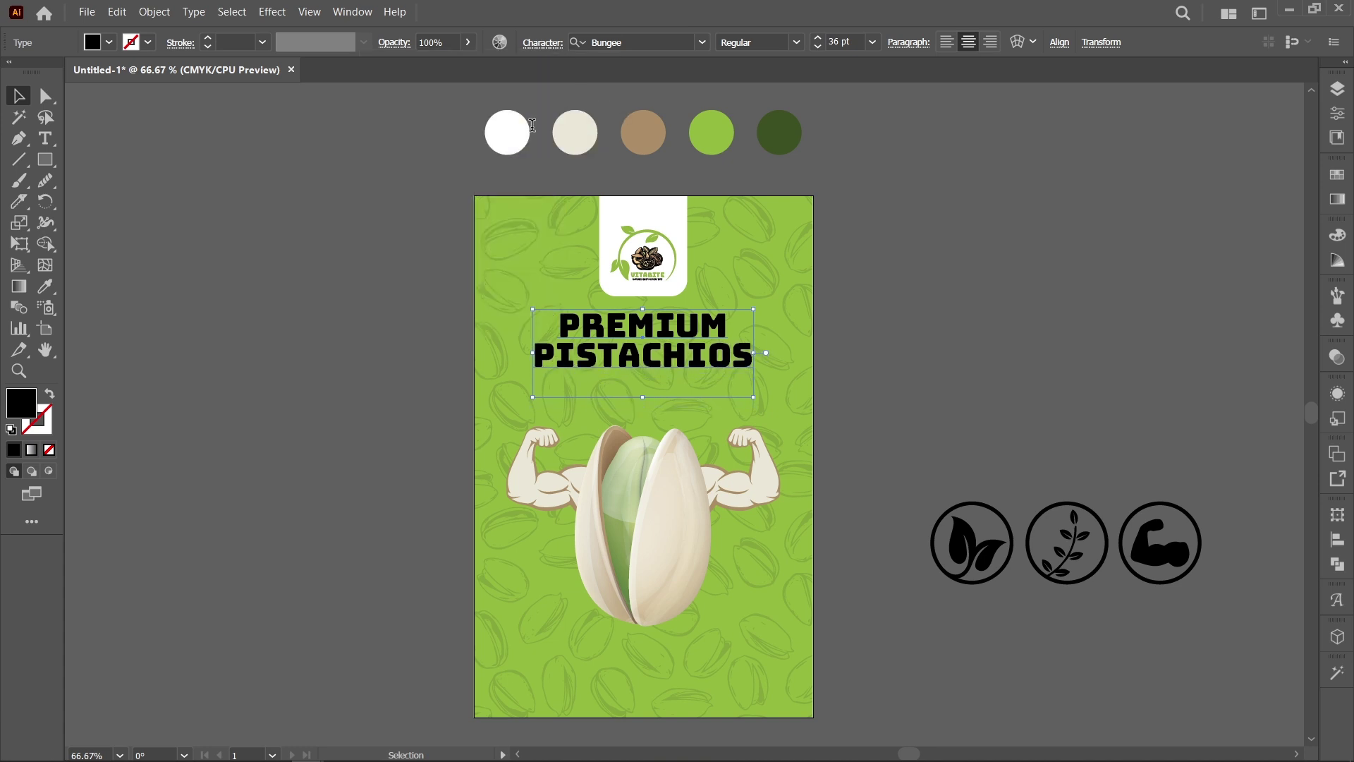
pyautogui.press('i')
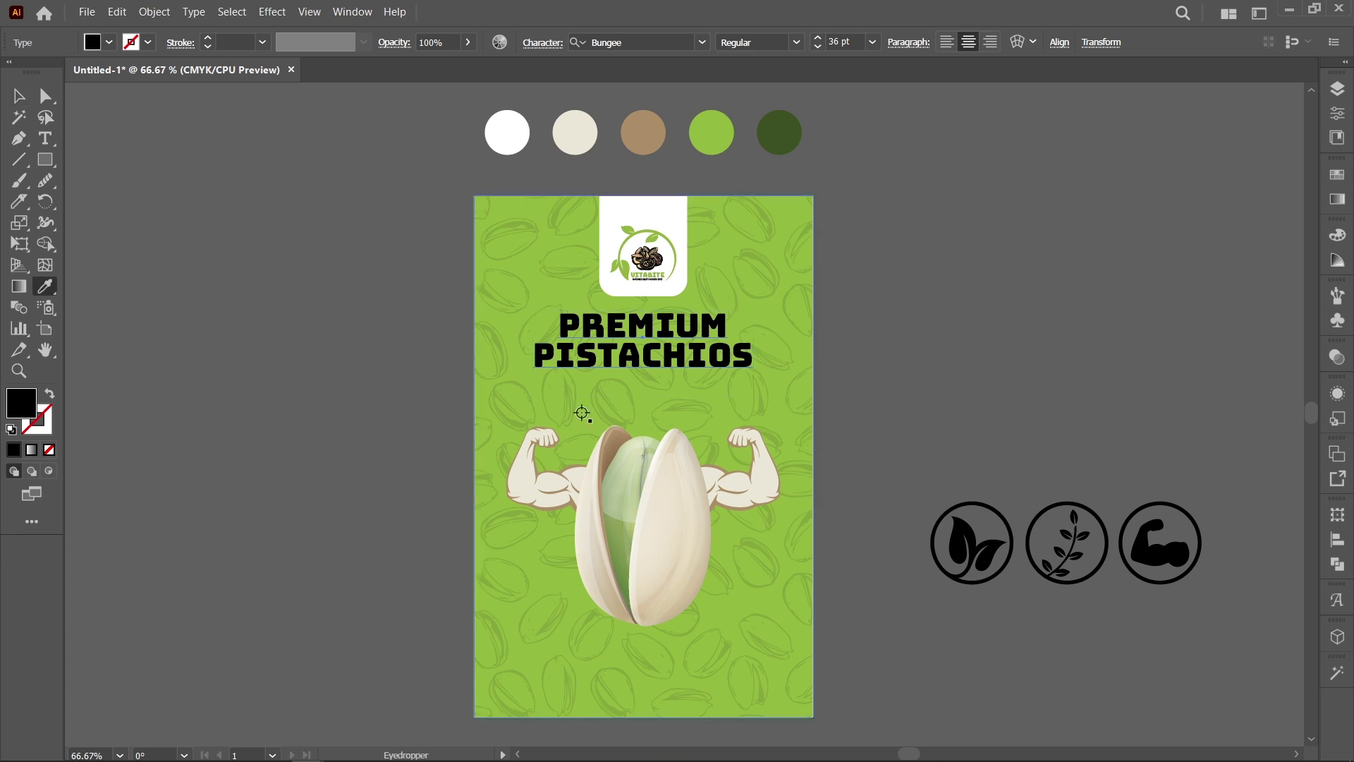
pyautogui.click(520, 137)
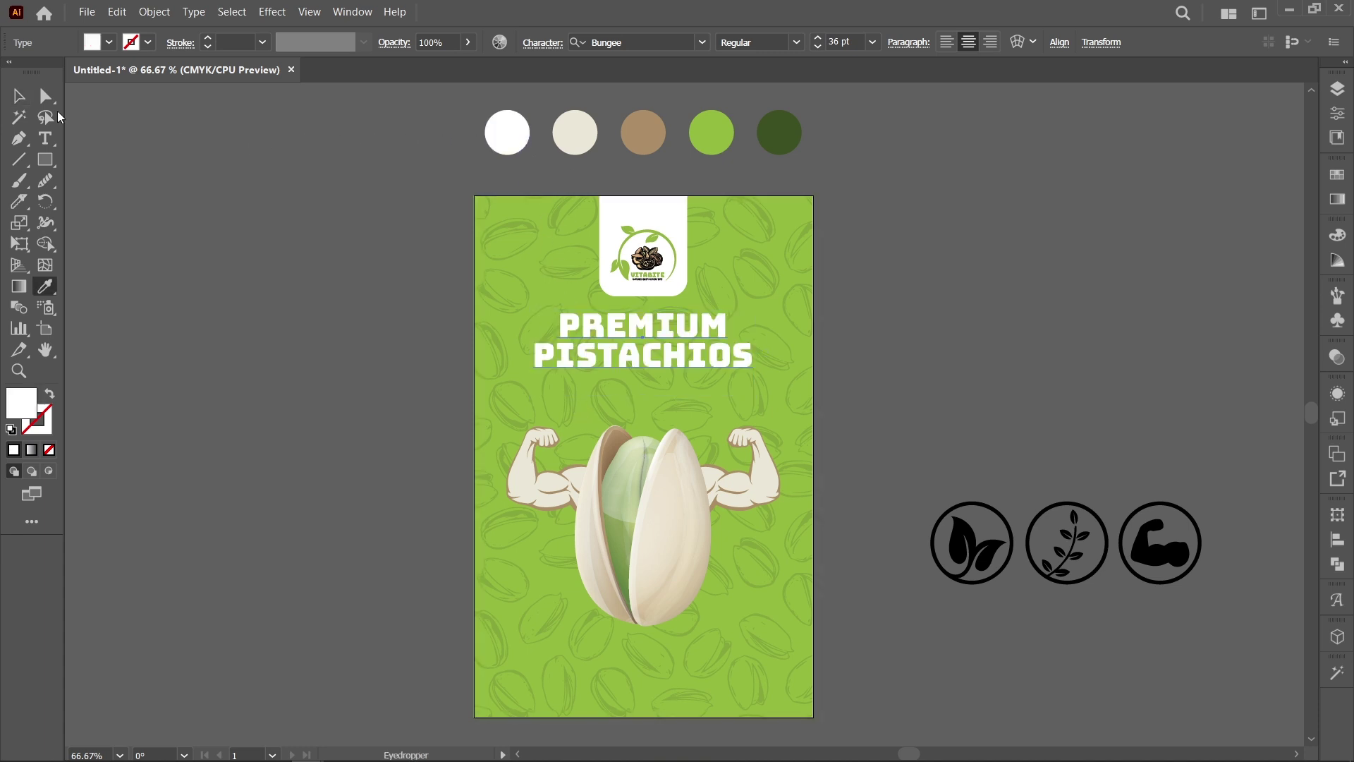
pyautogui.click(21, 97)
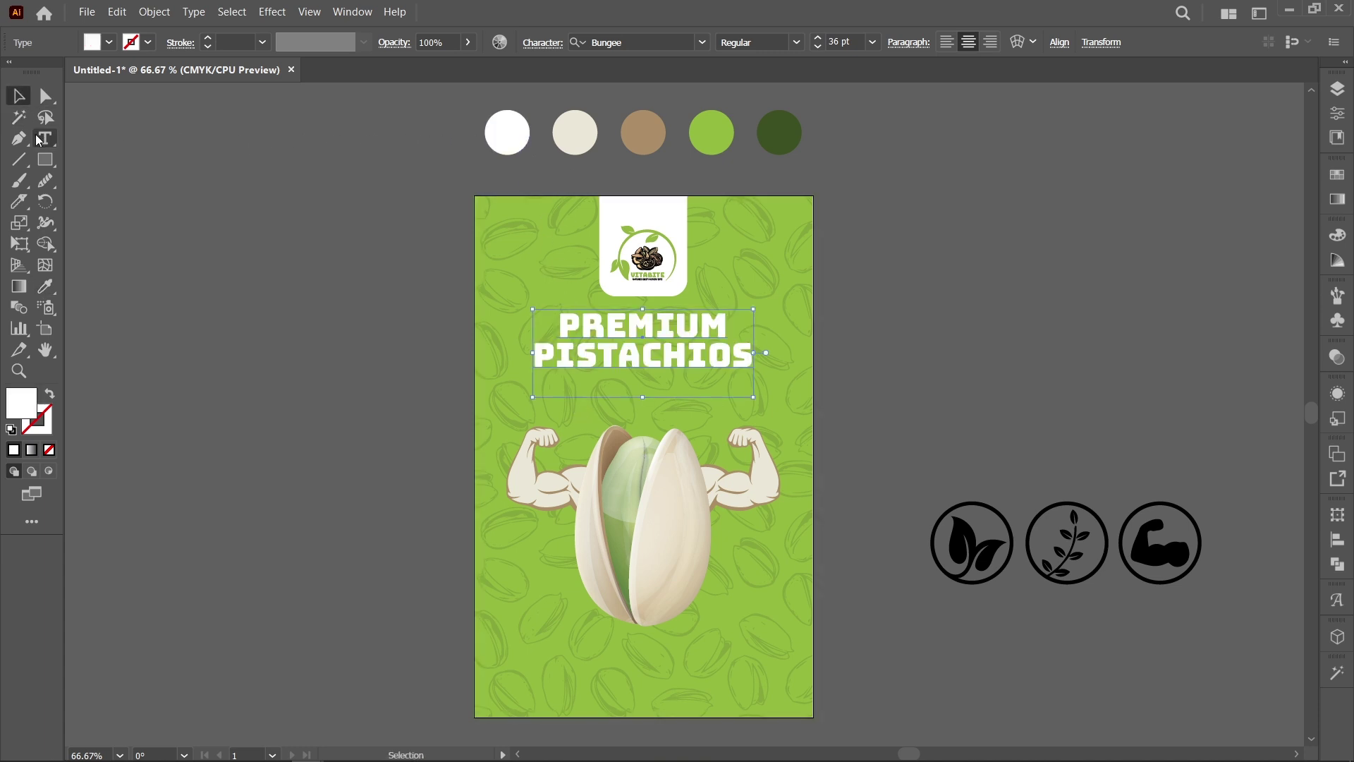
# Step: Add the 'Healthy and nutritious' subtitle below the headline in Merienda 18 pt
pyautogui.click(44, 139)
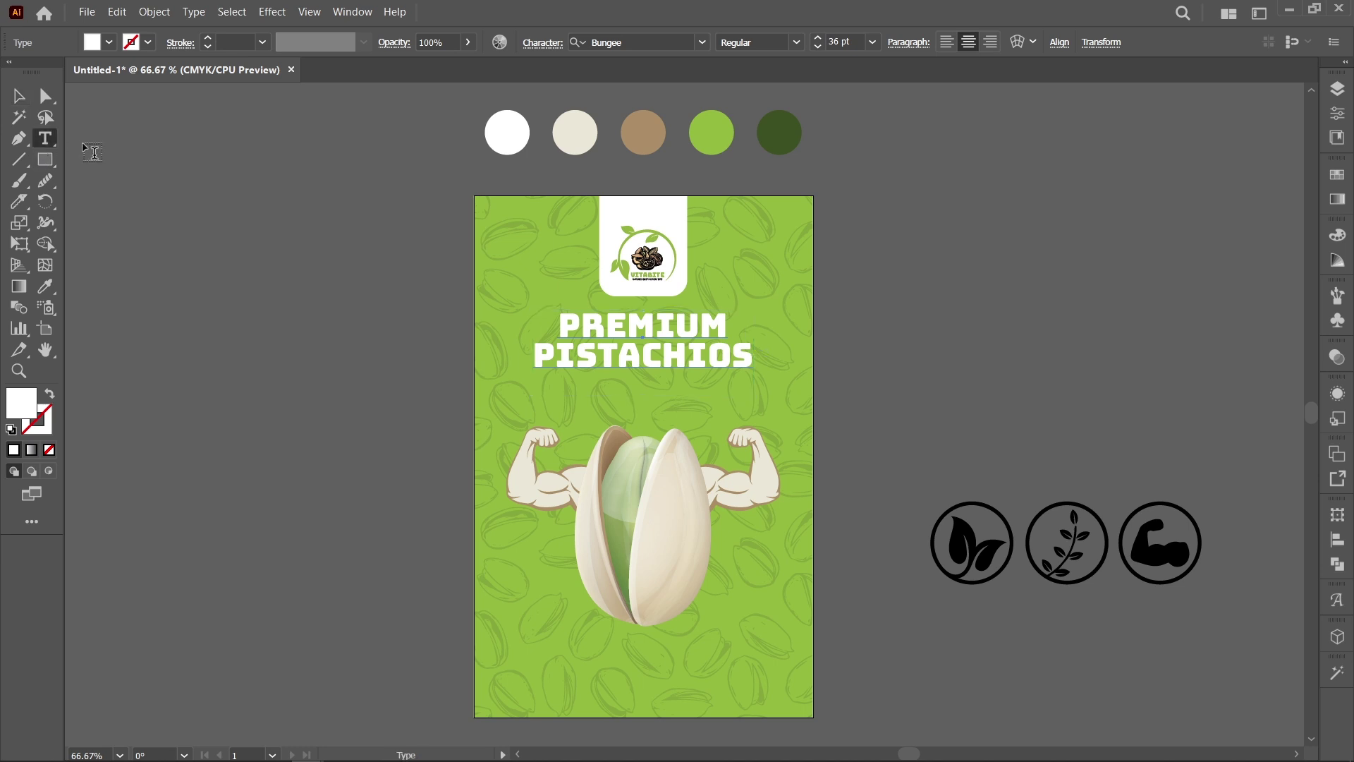
pyautogui.click(580, 409)
pyautogui.write('HEALTHY AND NUTRITIOUS')
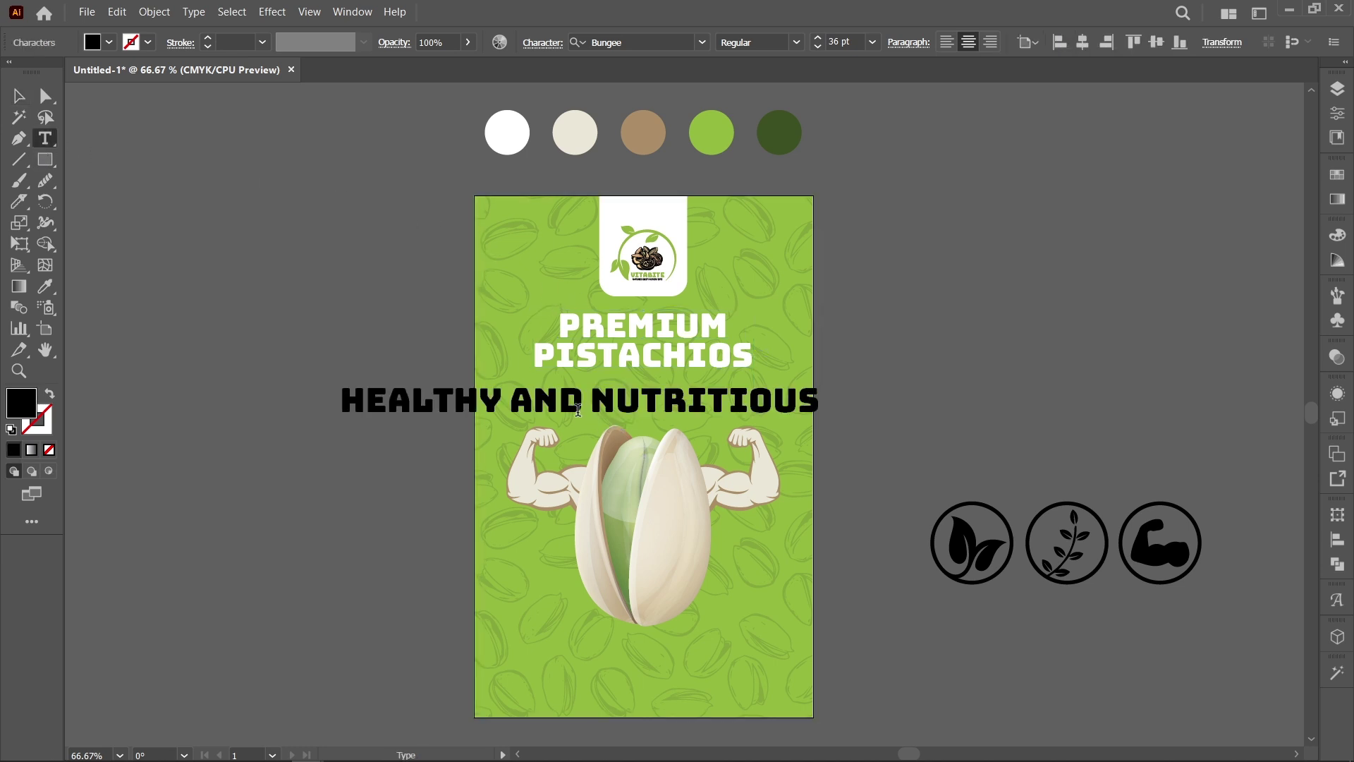
pyautogui.click(19, 96)
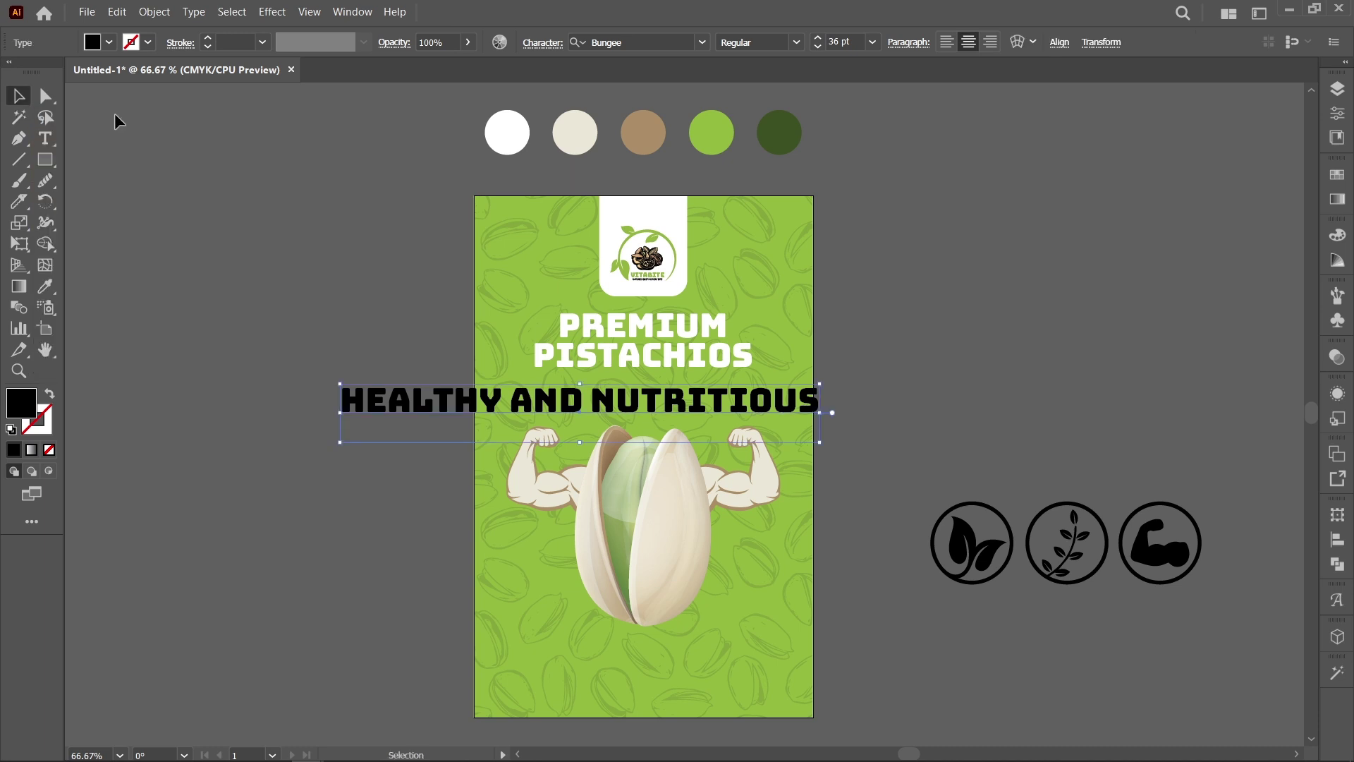
pyautogui.click(702, 42)
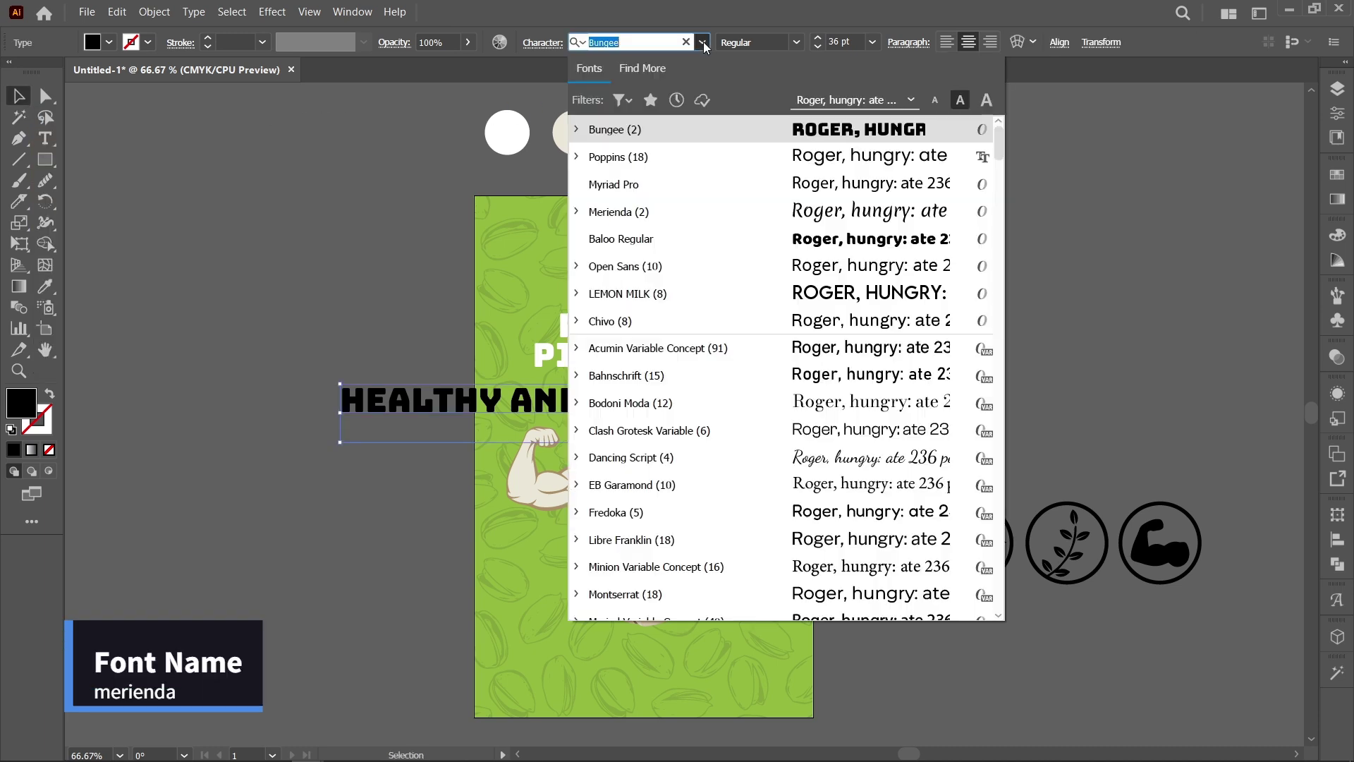
pyautogui.click(675, 213)
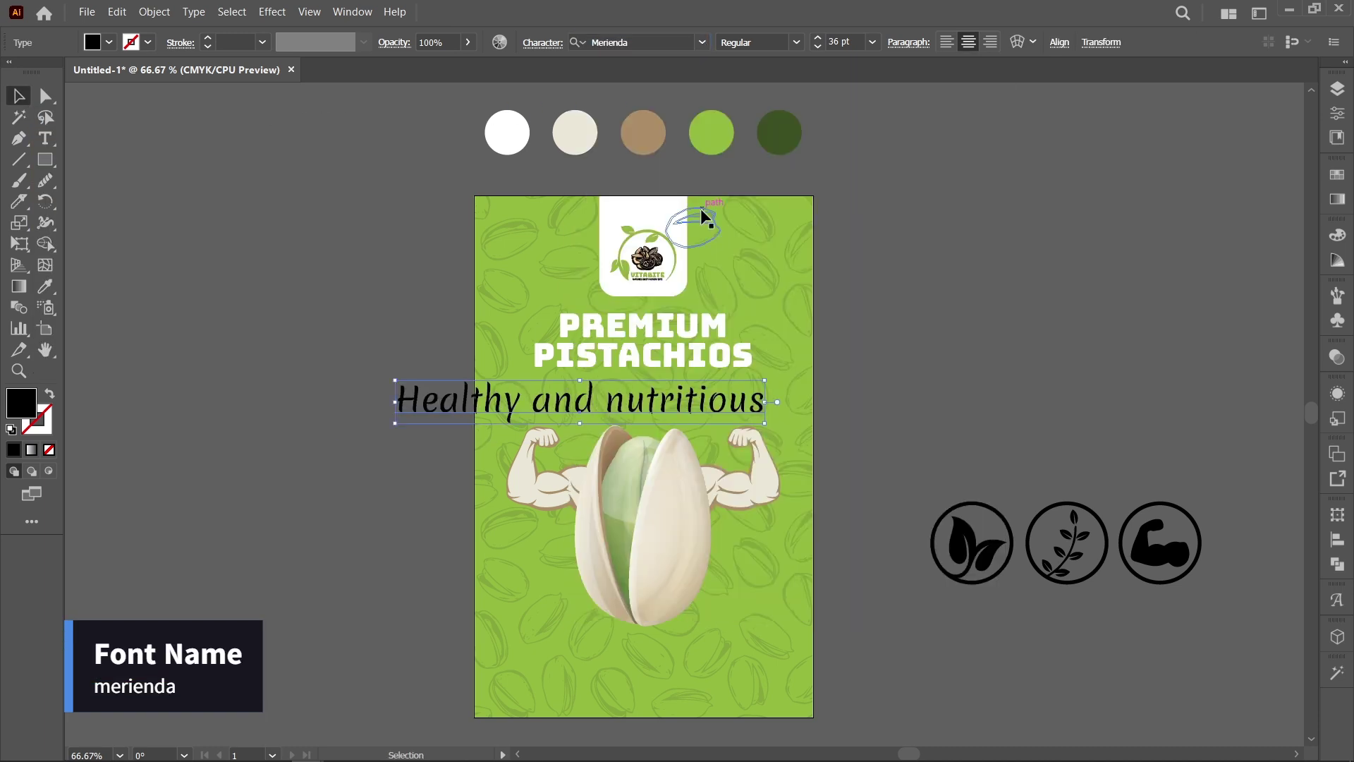
pyautogui.click(873, 43)
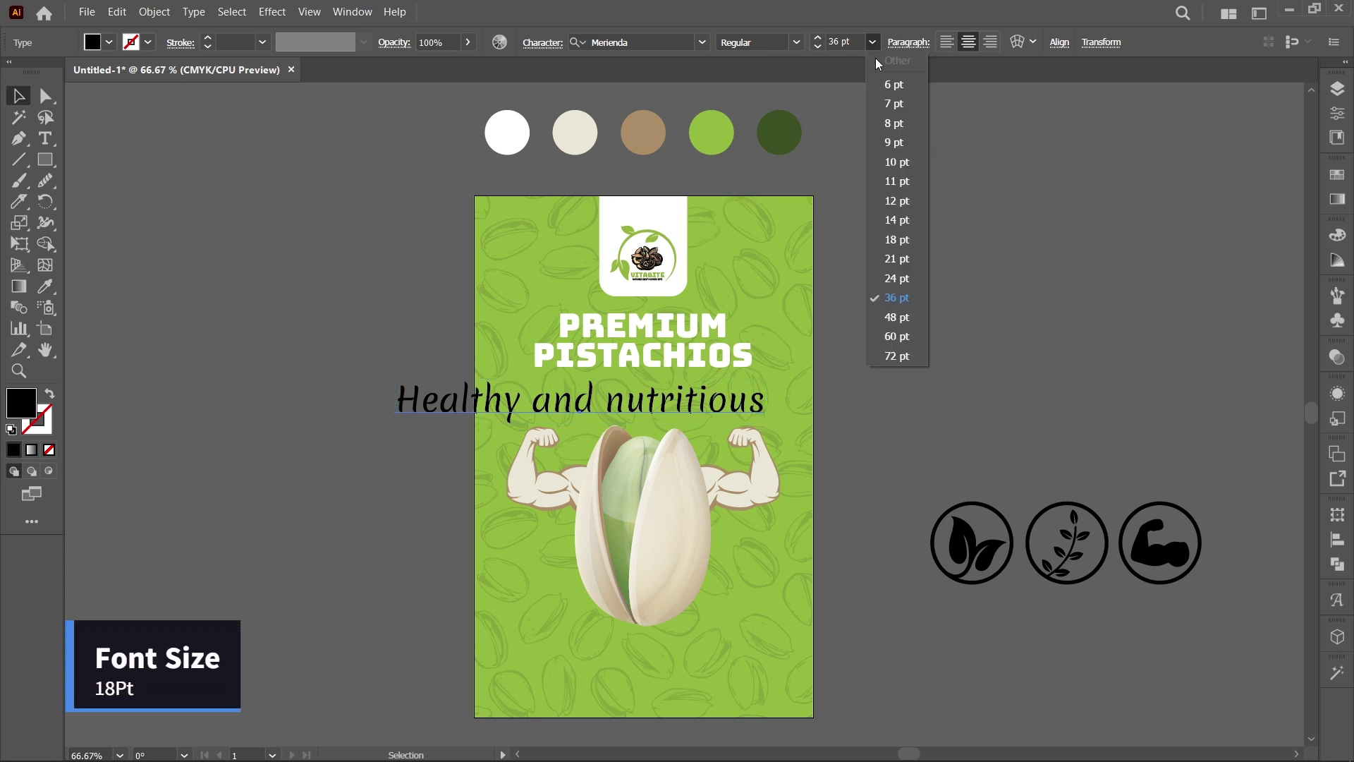
pyautogui.click(899, 239)
# Step: Move the subtitle under PISTACHIOS, centre it horizontally and colour it dark green
pyautogui.moveTo(591, 414); pyautogui.dragTo(653, 392)
pyautogui.click(1053, 45)
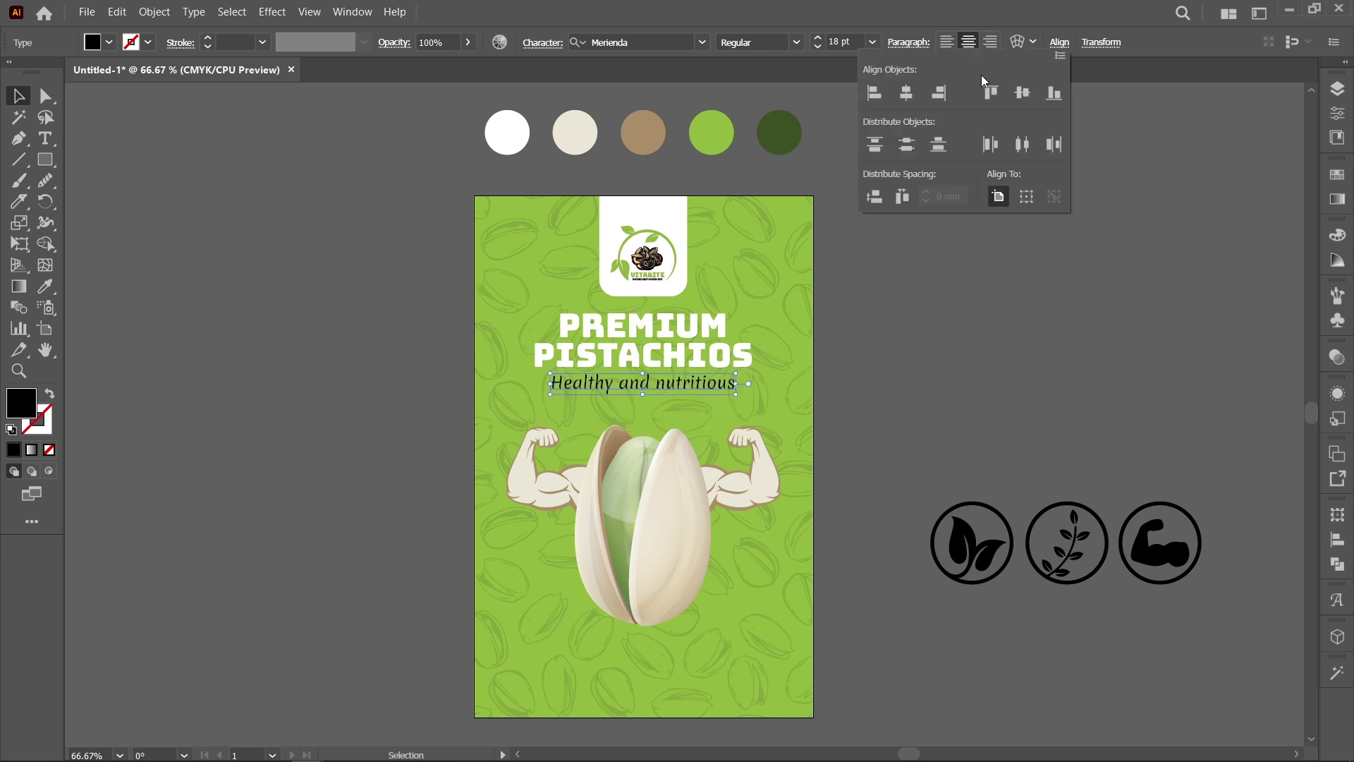
pyautogui.click(908, 93)
pyautogui.press('i')
pyautogui.click(778, 129)
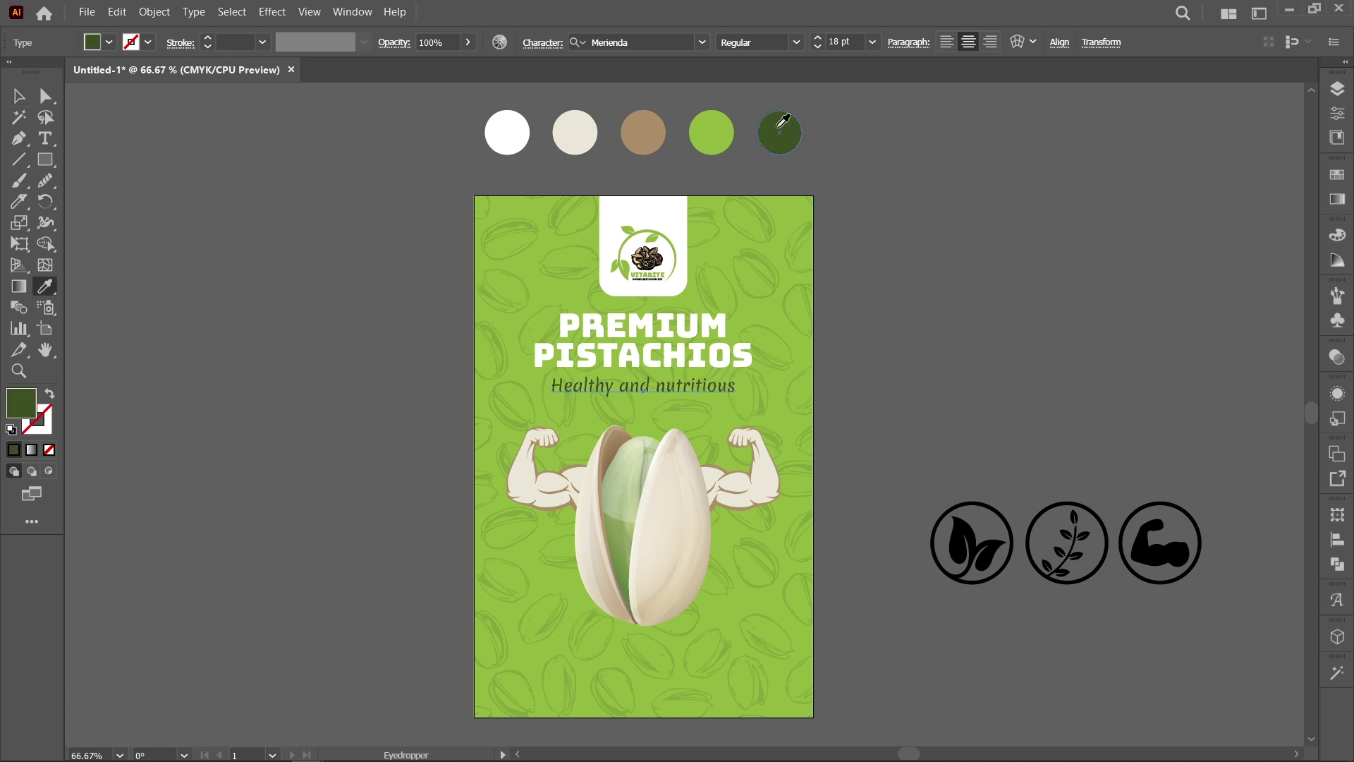
pyautogui.click(19, 95)
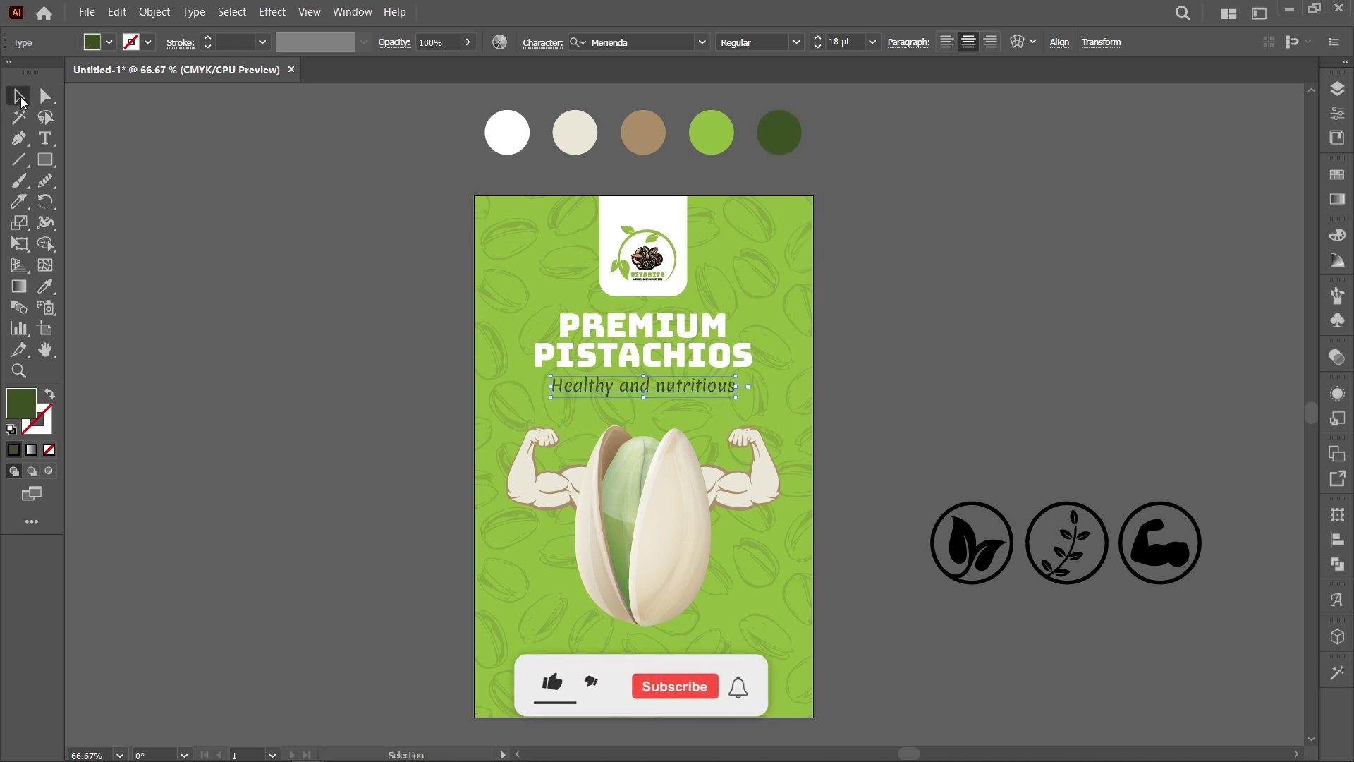
# Step: Move the three captions to the bottom, spaced 10 mm apart with Rich in fiber as key object
pyautogui.click(394, 372)
pyautogui.click(652, 518)
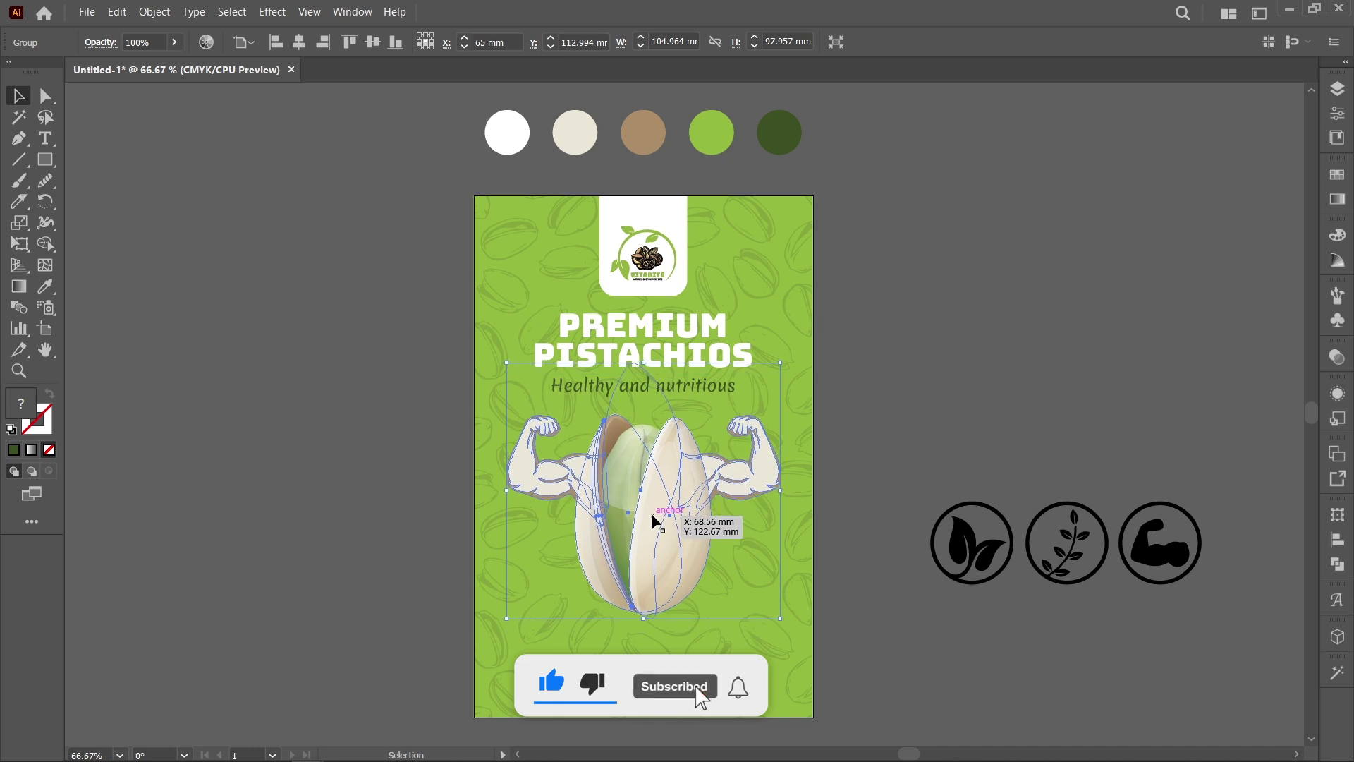
pyautogui.moveTo(363, 417); pyautogui.dragTo(735, 675)
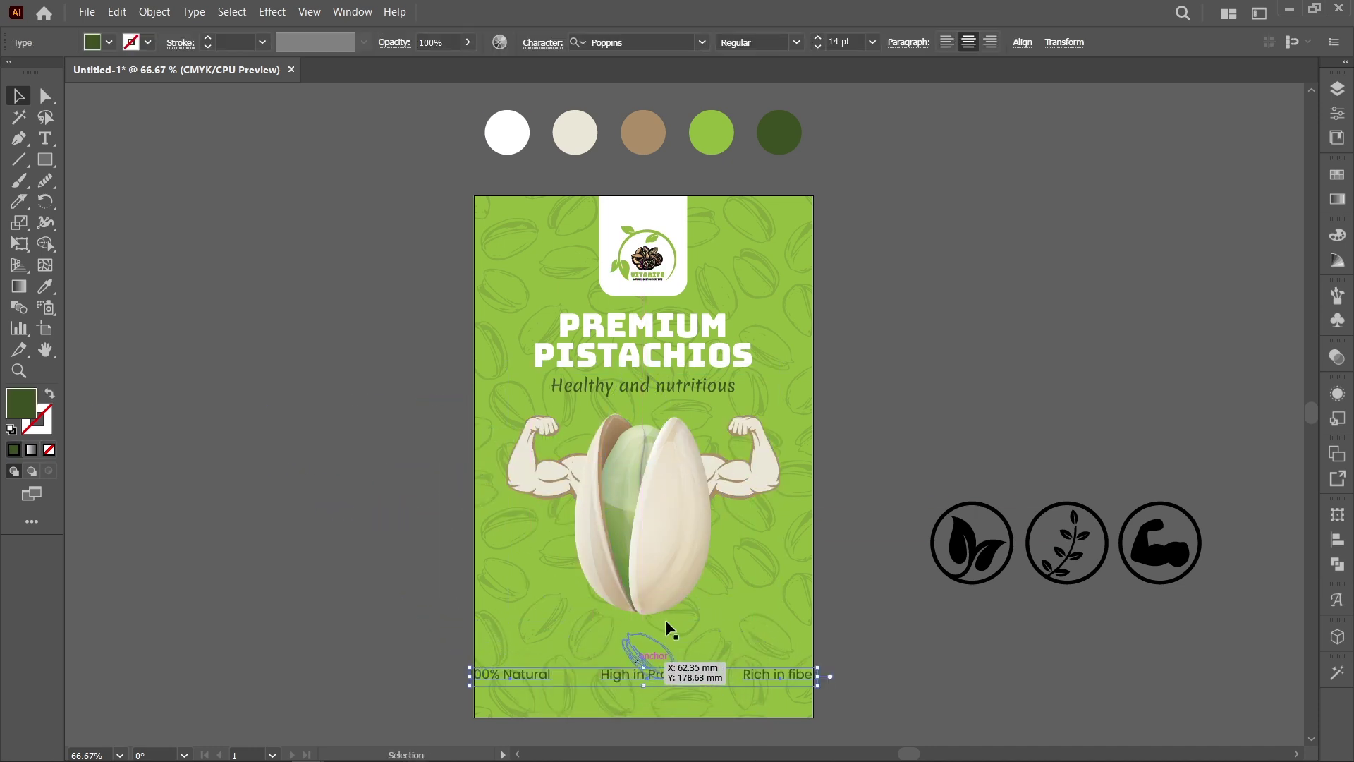
pyautogui.click(1022, 43)
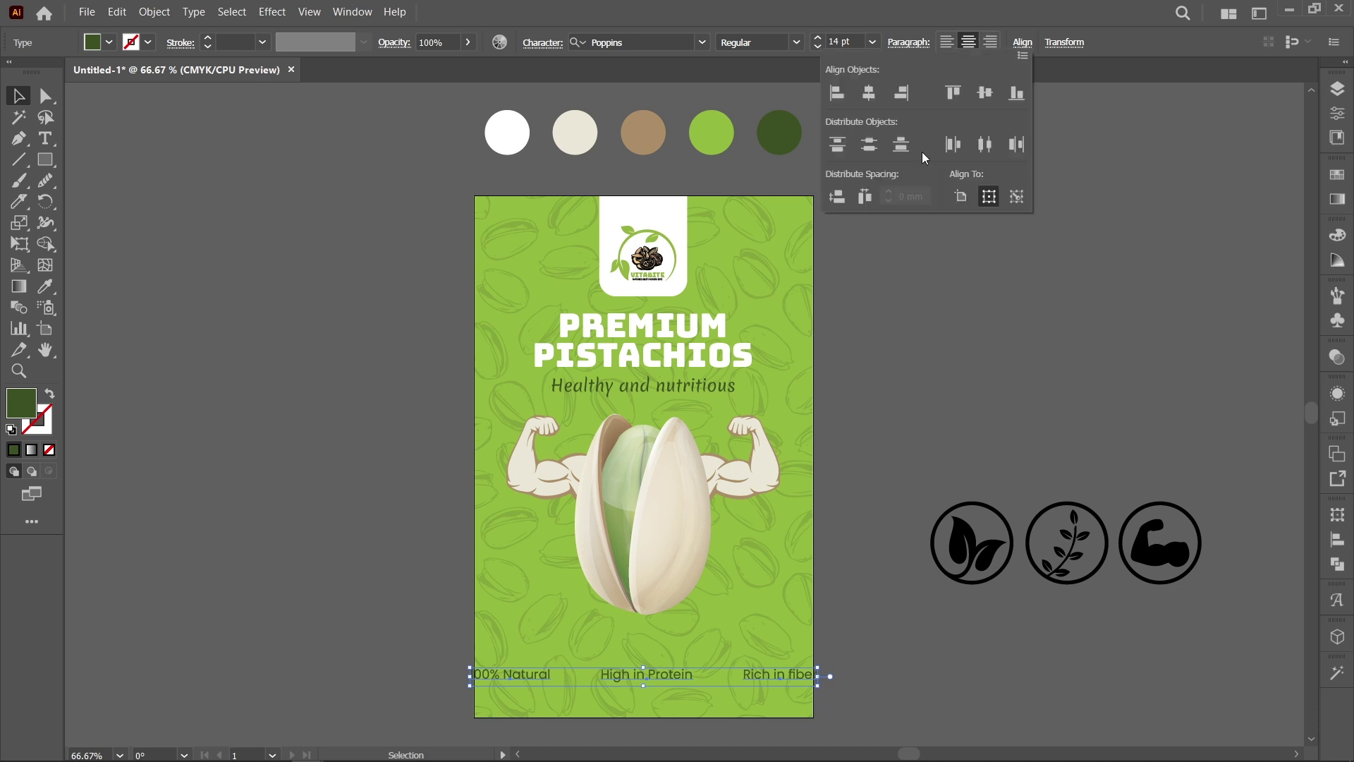
pyautogui.click(1015, 198)
pyautogui.click(905, 195)
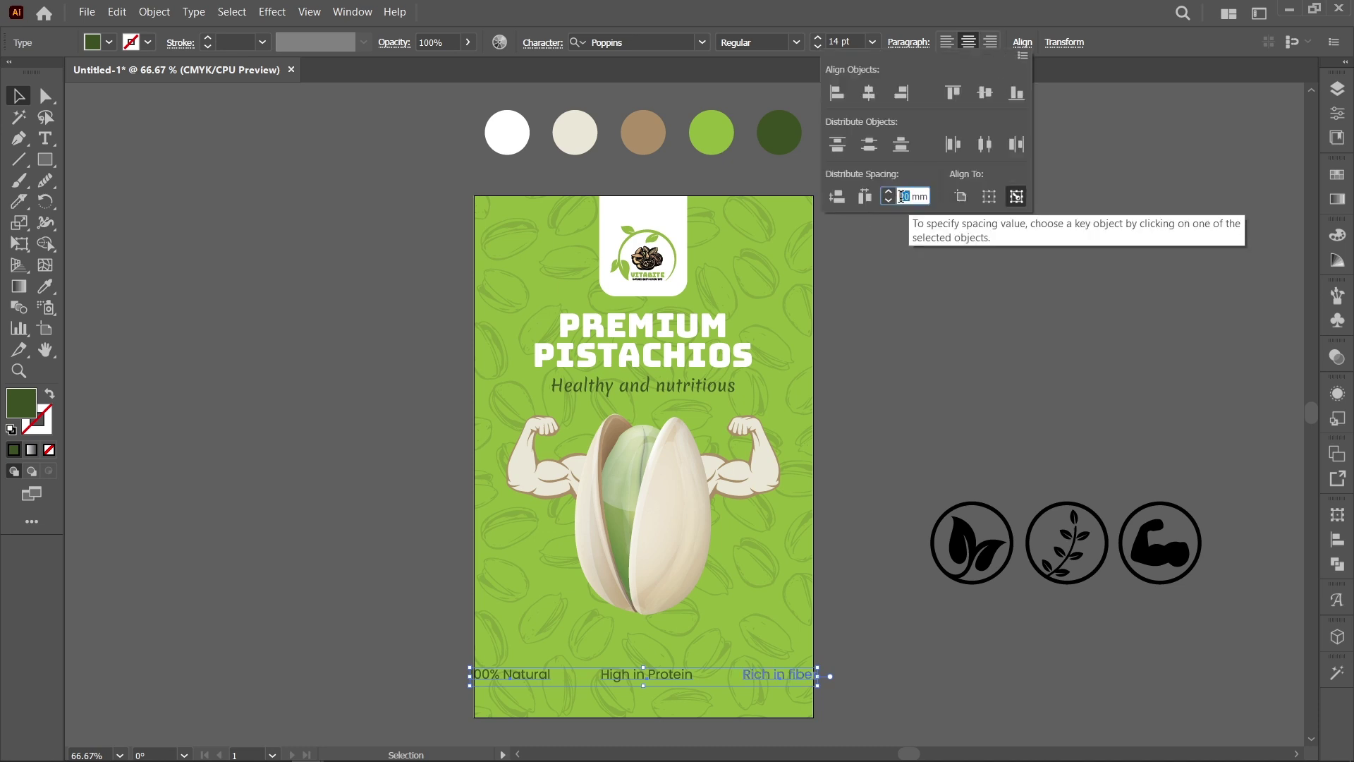
pyautogui.write('10')
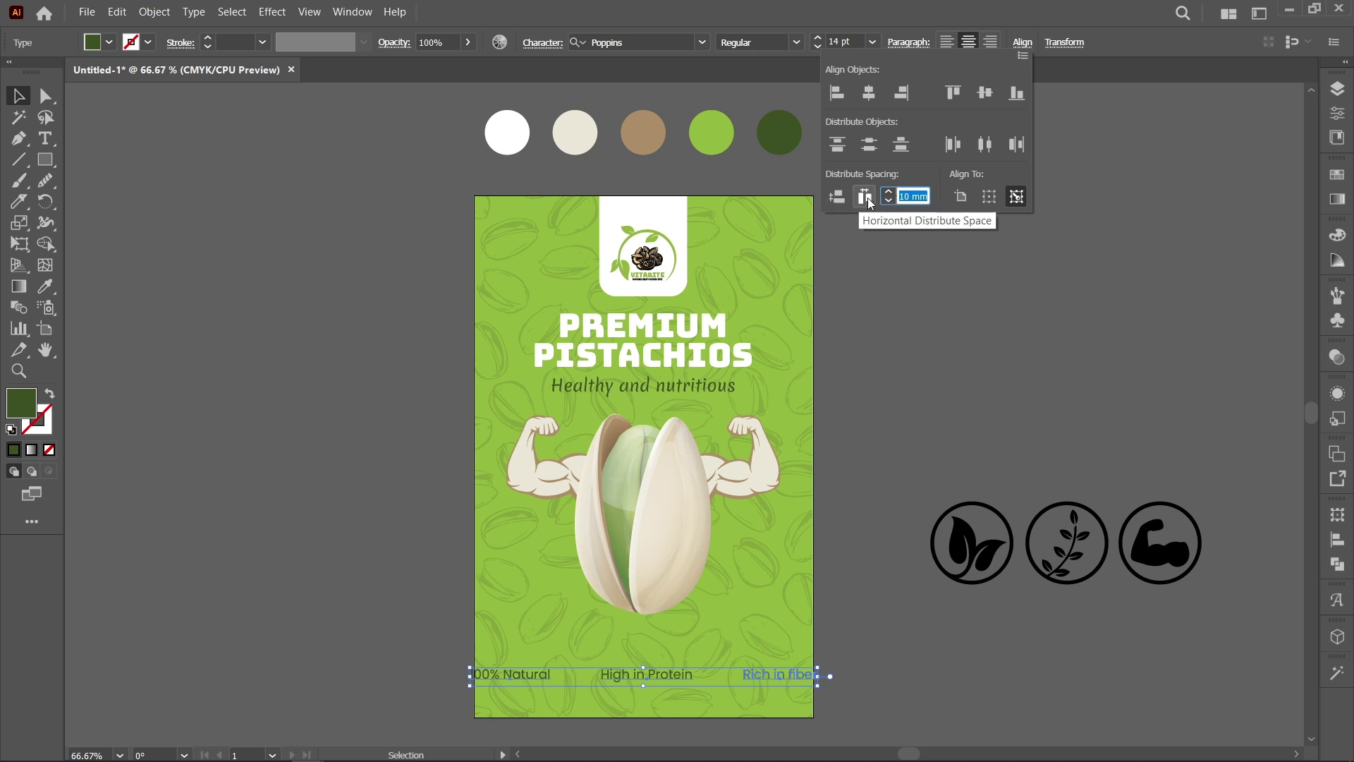
pyautogui.click(867, 197)
pyautogui.moveTo(670, 677); pyautogui.dragTo(641, 671)
# Step: Select the three icons and fill them with the white swatch
pyautogui.click(402, 672)
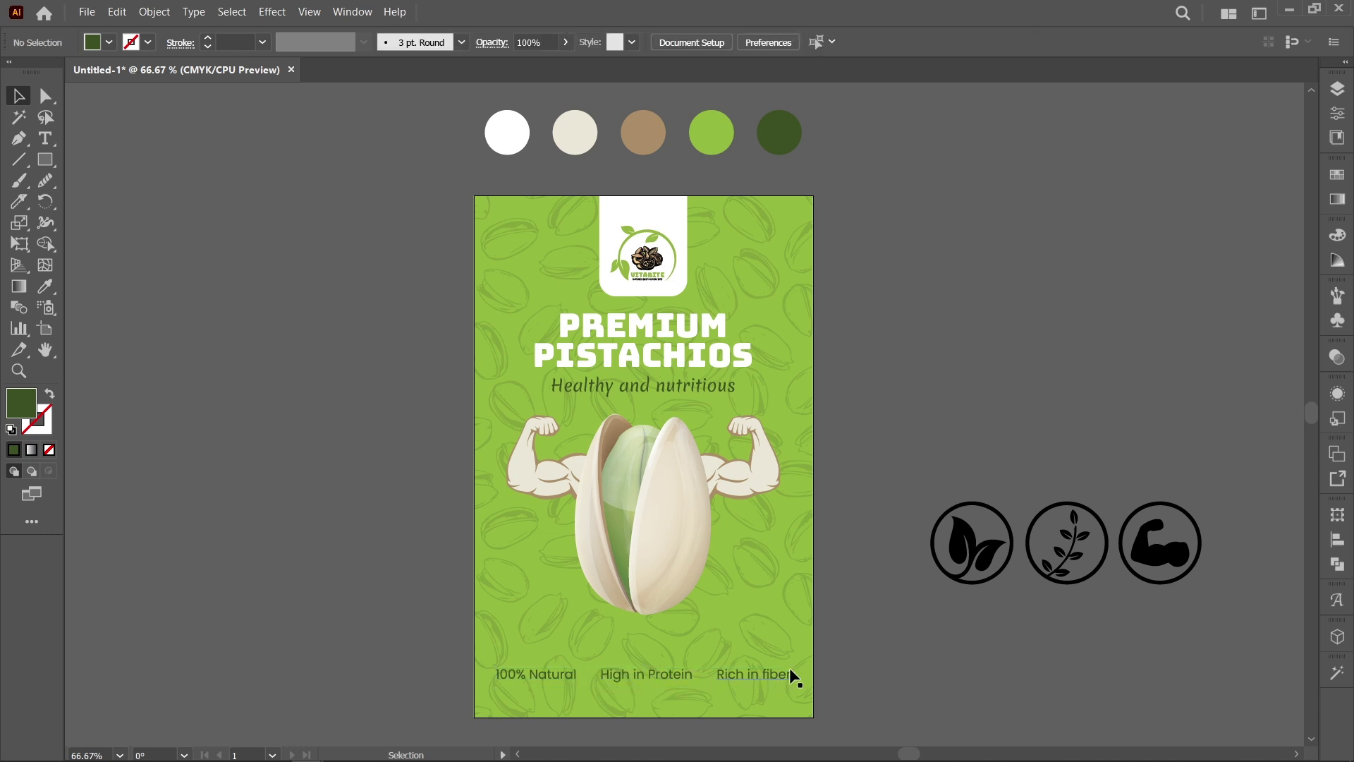
pyautogui.click(973, 549)
pyautogui.moveTo(1207, 617); pyautogui.dragTo(1205, 615)
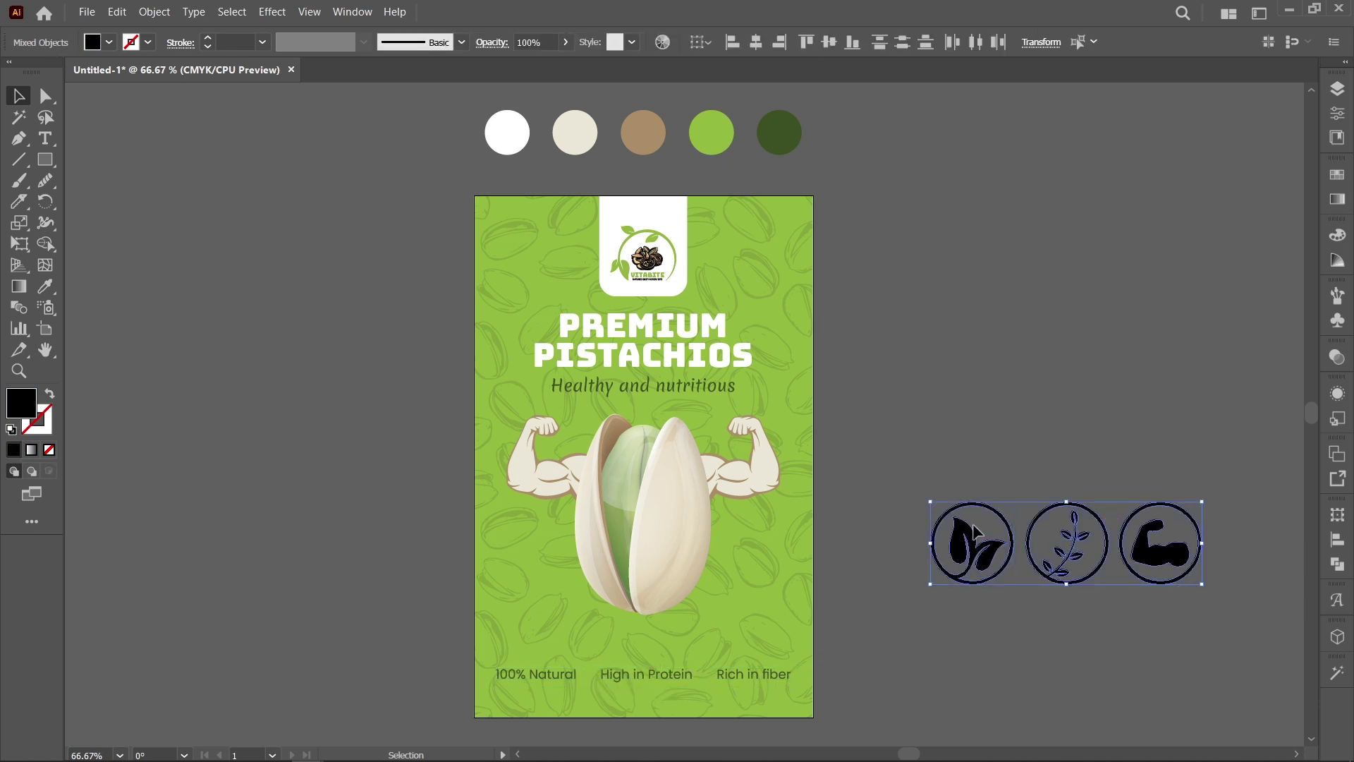
pyautogui.press('i')
pyautogui.click(507, 134)
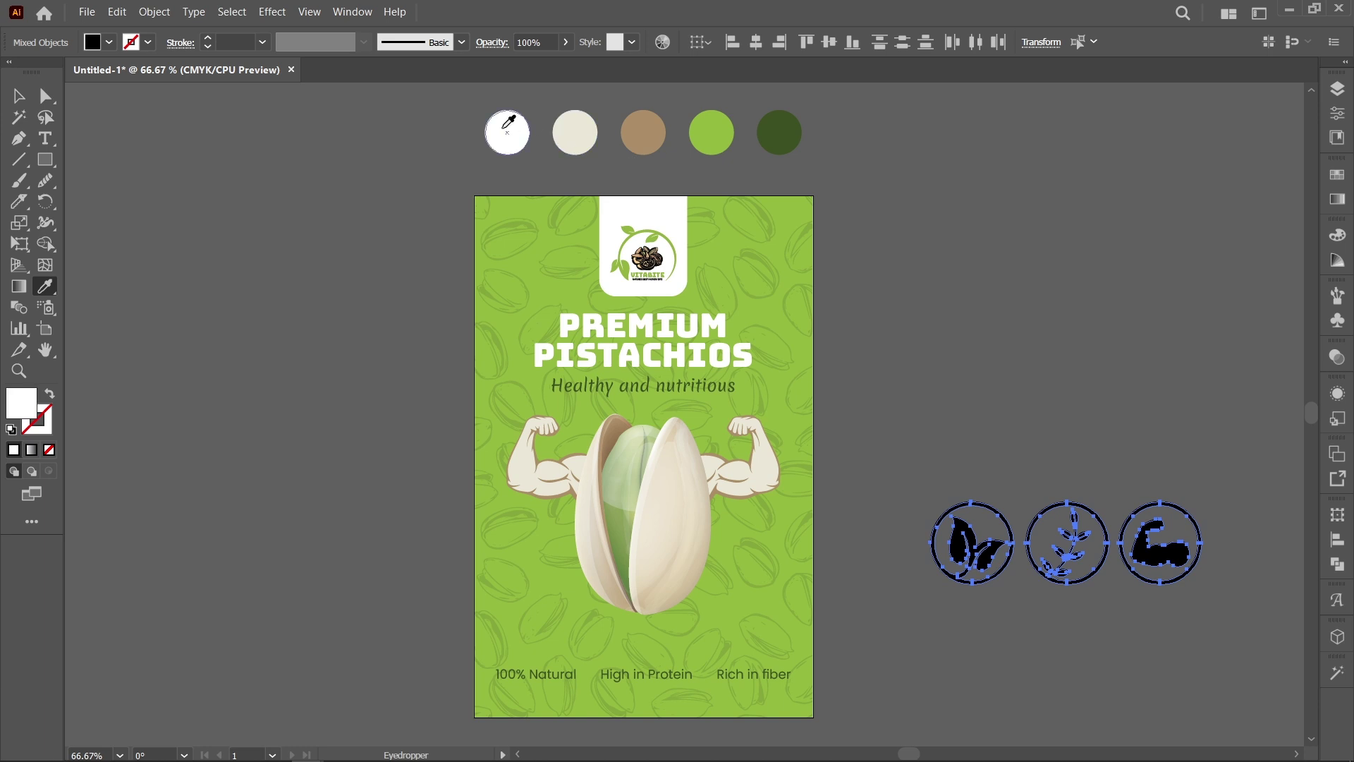
pyautogui.click(23, 100)
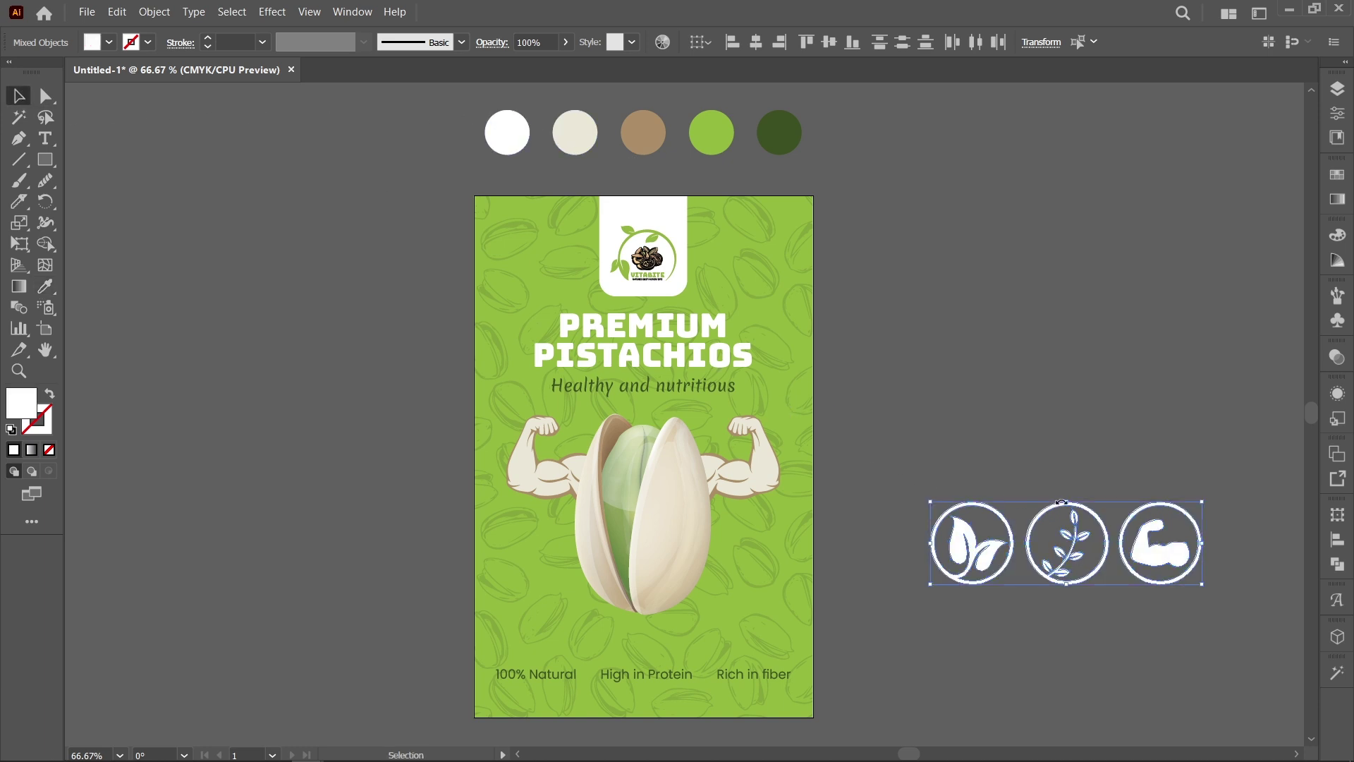
# Step: Shrink the icons and place each one above its caption in the feature row
pyautogui.moveTo(1079, 525); pyautogui.dragTo(1069, 555)
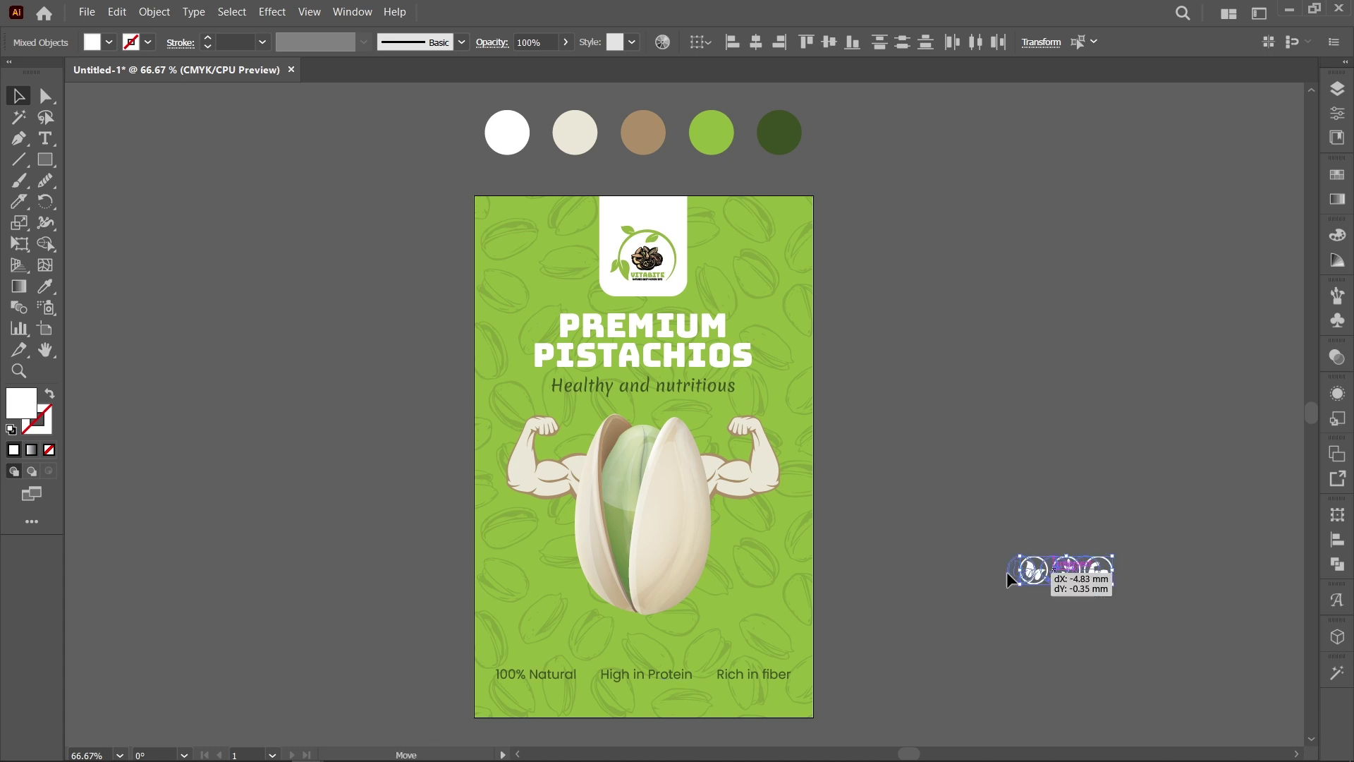
pyautogui.moveTo(1064, 574); pyautogui.dragTo(753, 646)
pyautogui.click(825, 645)
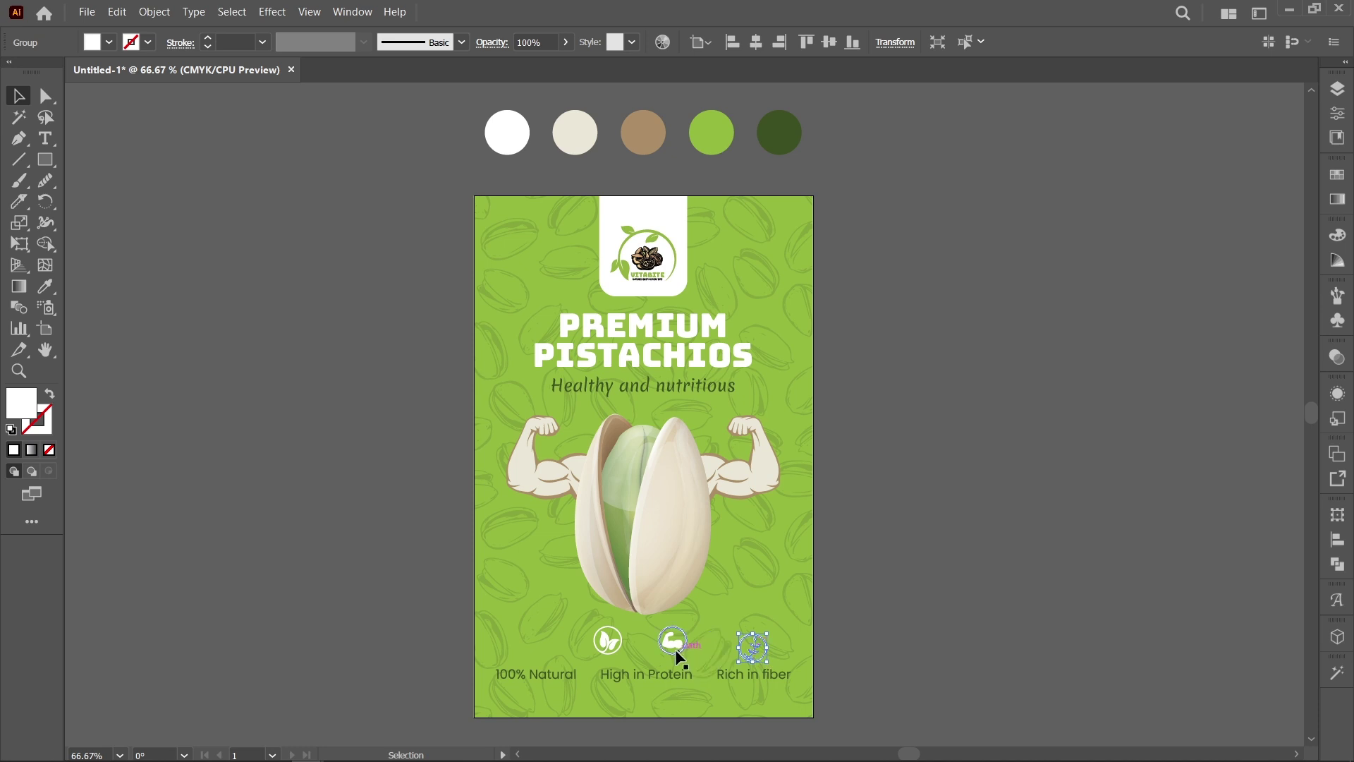
pyautogui.moveTo(671, 641); pyautogui.dragTo(529, 647)
pyautogui.keyDown('shift'); pyautogui.click(672, 647); pyautogui.keyUp('shift')
pyautogui.keyDown('shift'); pyautogui.click(752, 647); pyautogui.keyUp('shift')
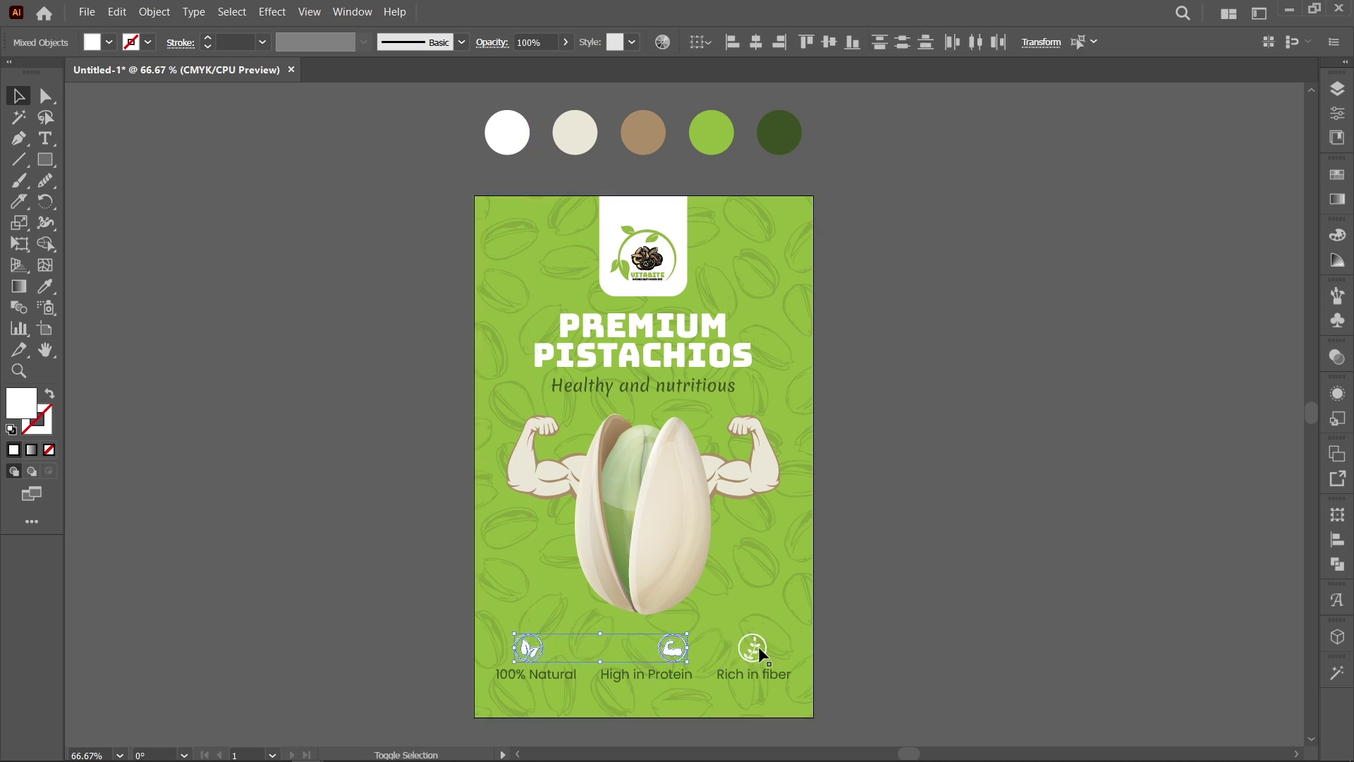
pyautogui.click(612, 697)
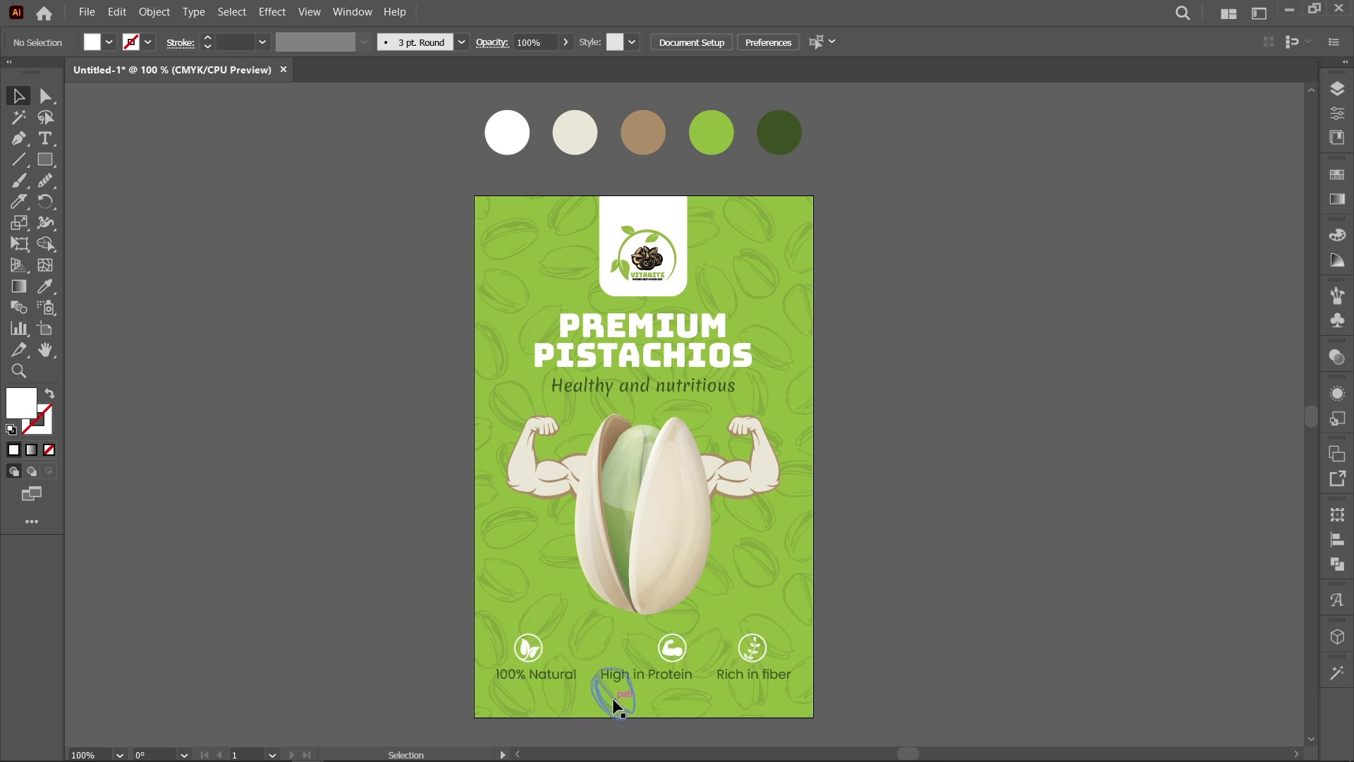
pyautogui.scroll(4, 612, 697)
pyautogui.scroll(-1, 597, 693)
# Step: Horizontally centre each icon over its caption: 100% Natural, High in Protein, Rich in fiber
pyautogui.click(366, 557)
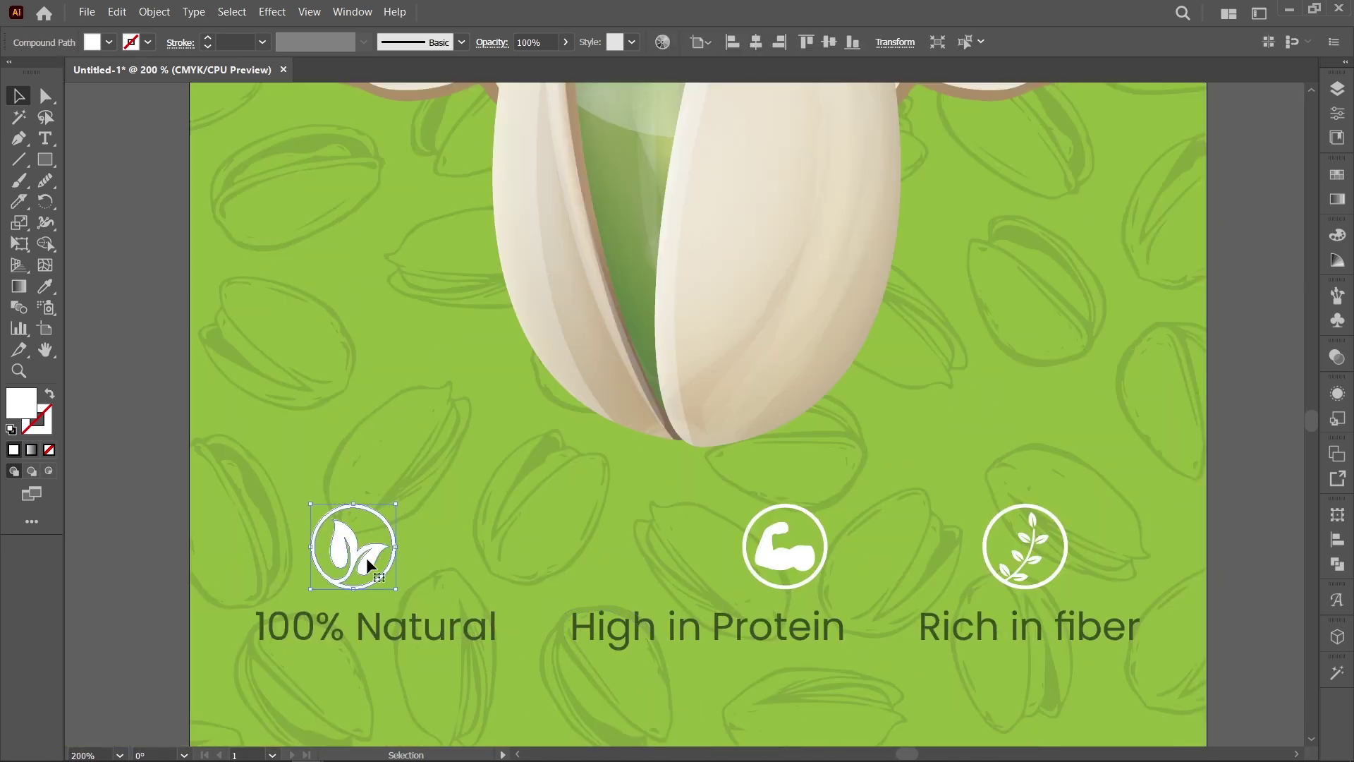
pyautogui.keyDown('shift'); pyautogui.click(439, 628); pyautogui.keyUp('shift')
pyautogui.click(592, 43)
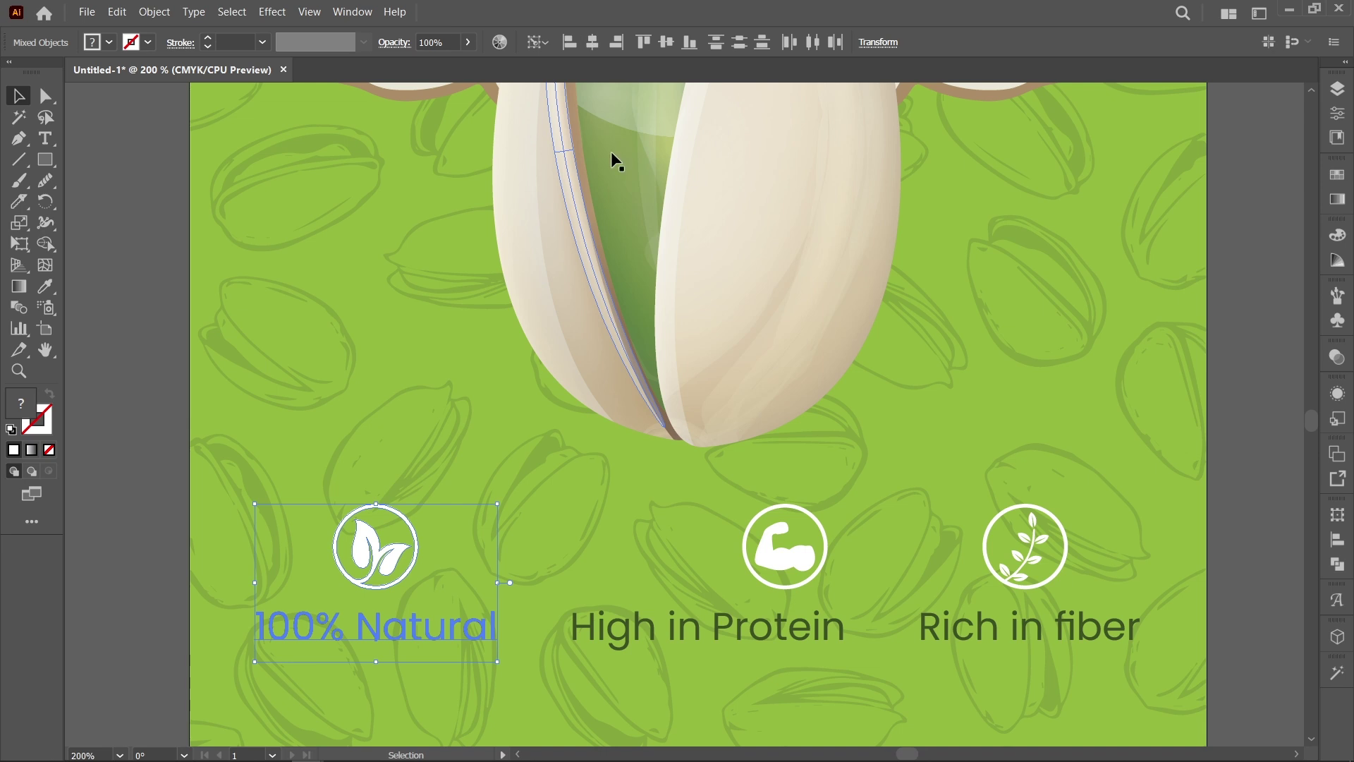
pyautogui.click(761, 556)
pyautogui.keyDown('shift'); pyautogui.click(692, 626); pyautogui.keyUp('shift')
pyautogui.click(593, 42)
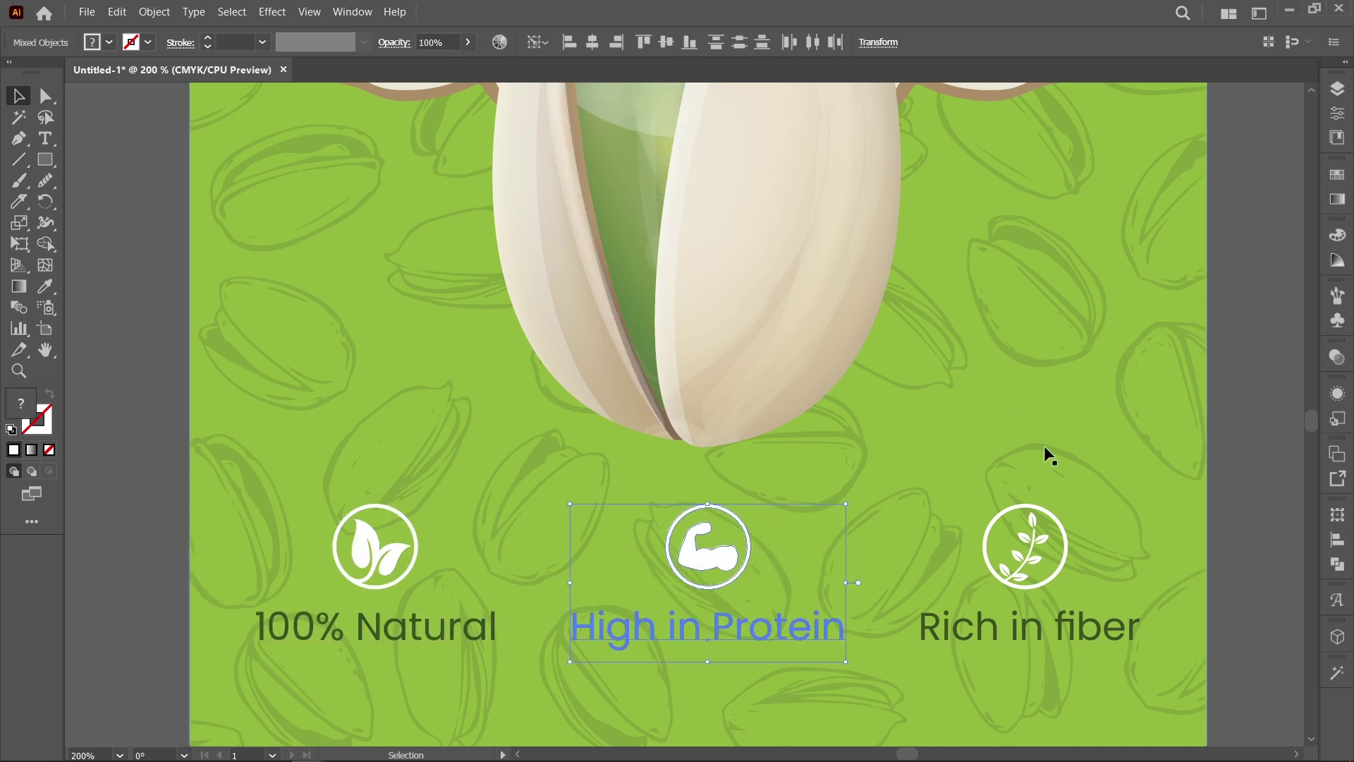
pyautogui.click(1025, 546)
pyautogui.keyDown('shift'); pyautogui.click(1020, 626); pyautogui.keyUp('shift')
pyautogui.click(593, 42)
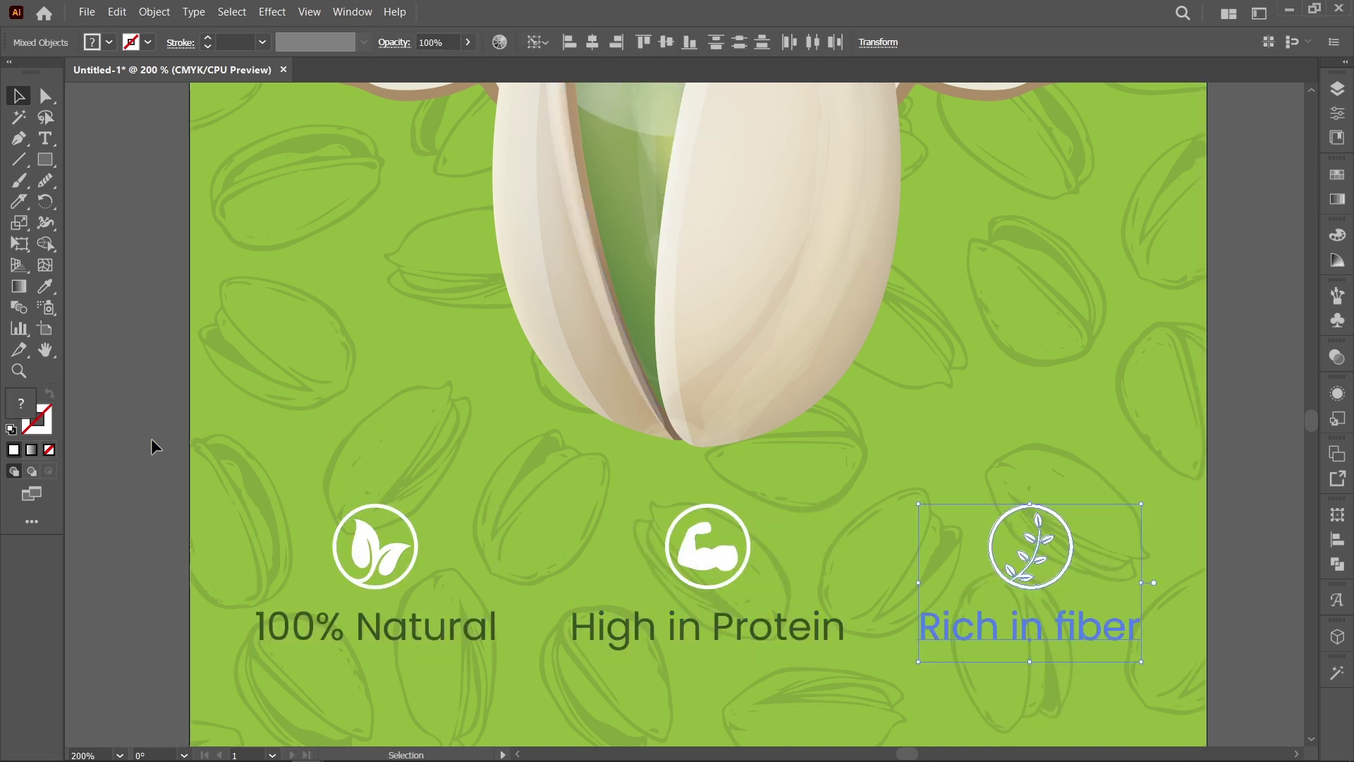
pyautogui.click(152, 439)
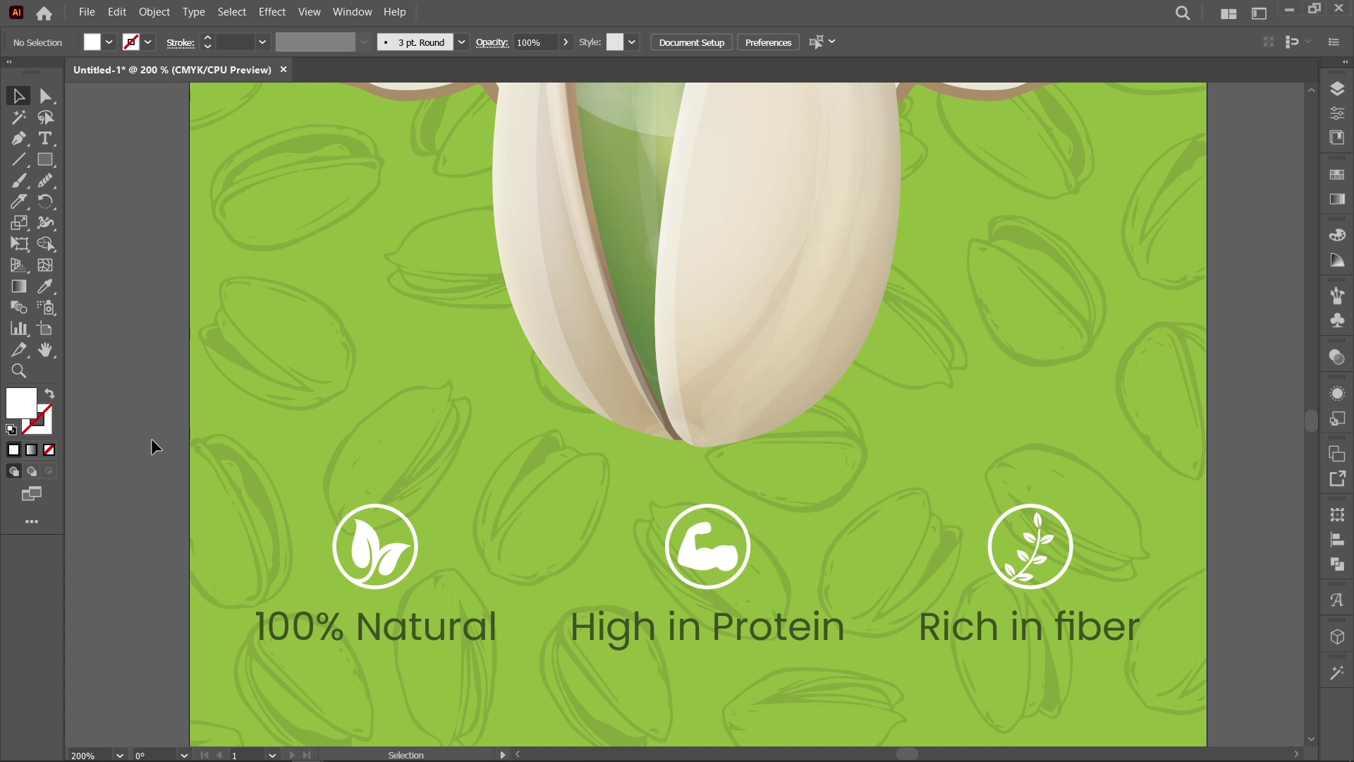
# Step: Draw a white rectangle between the first two captions and copy it to the right
pyautogui.click(47, 159)
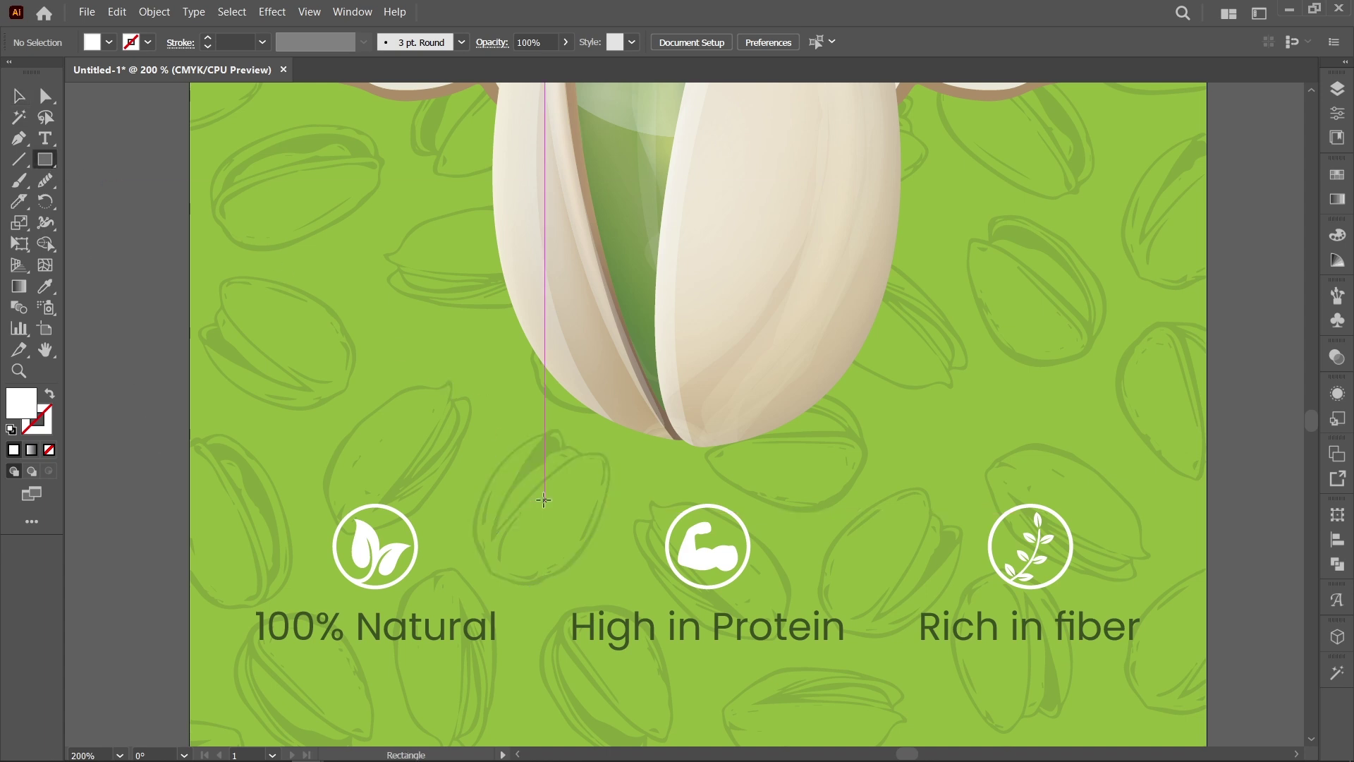
pyautogui.moveTo(573, 504); pyautogui.dragTo(495, 639)
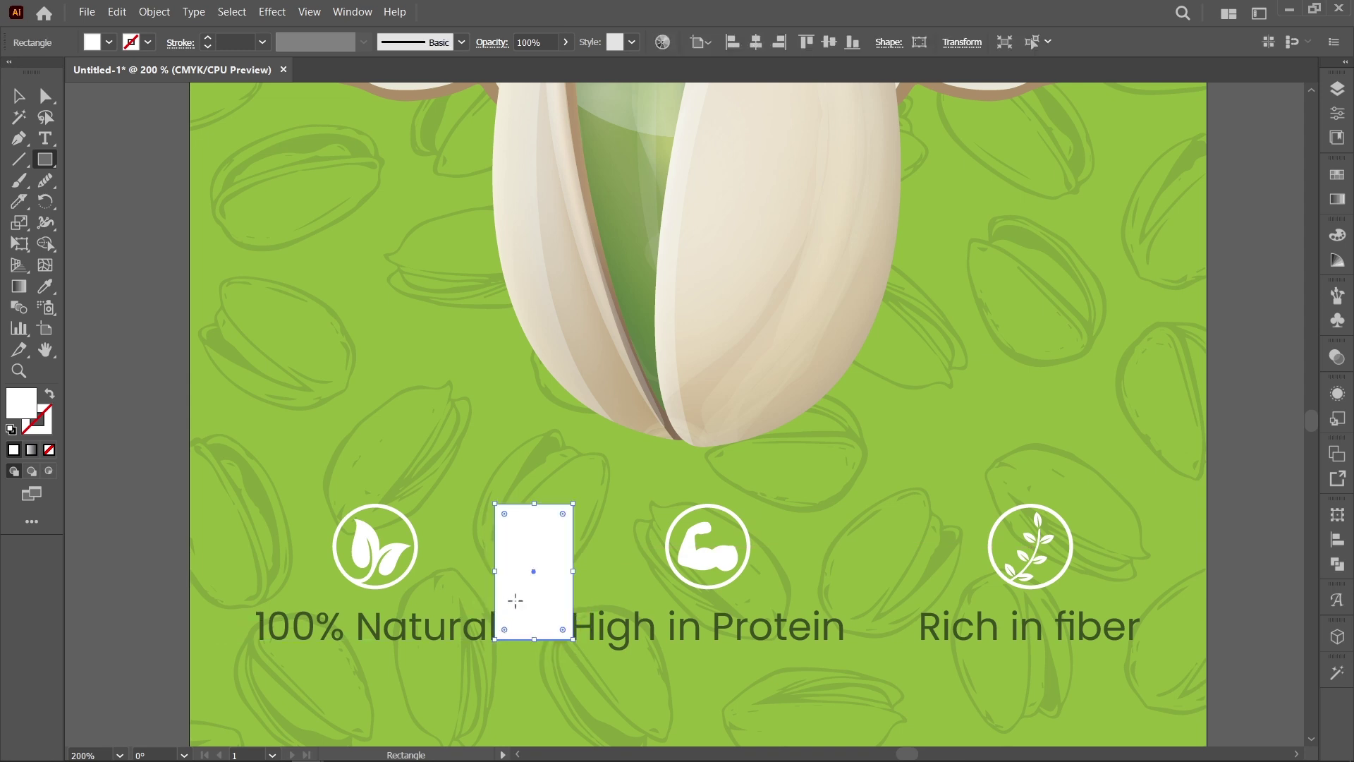
pyautogui.press('v')
pyautogui.keyDown('alt'); pyautogui.moveTo(520, 587); pyautogui.dragTo(875, 590); pyautogui.keyUp('alt')
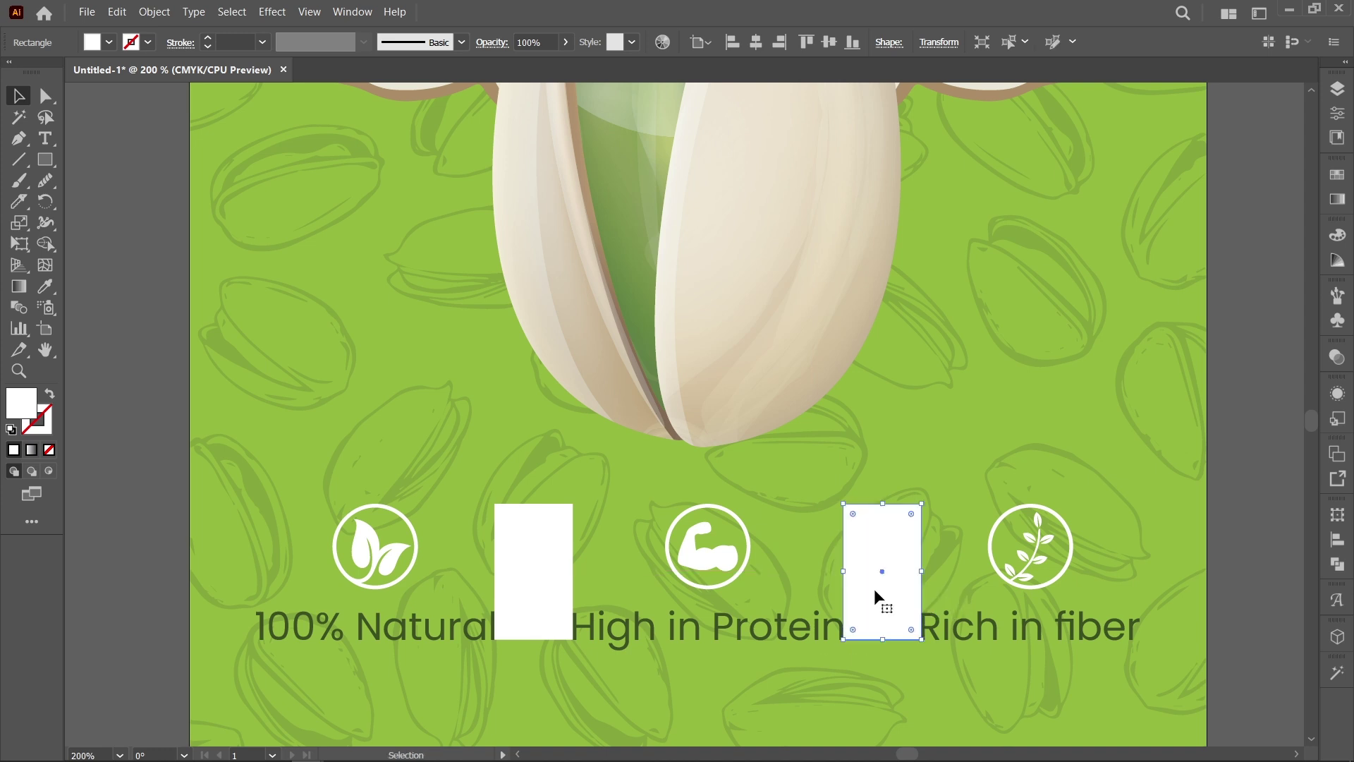
# Step: Narrow both white rectangles into thin vertical divider bars between the captions
pyautogui.click(565, 592)
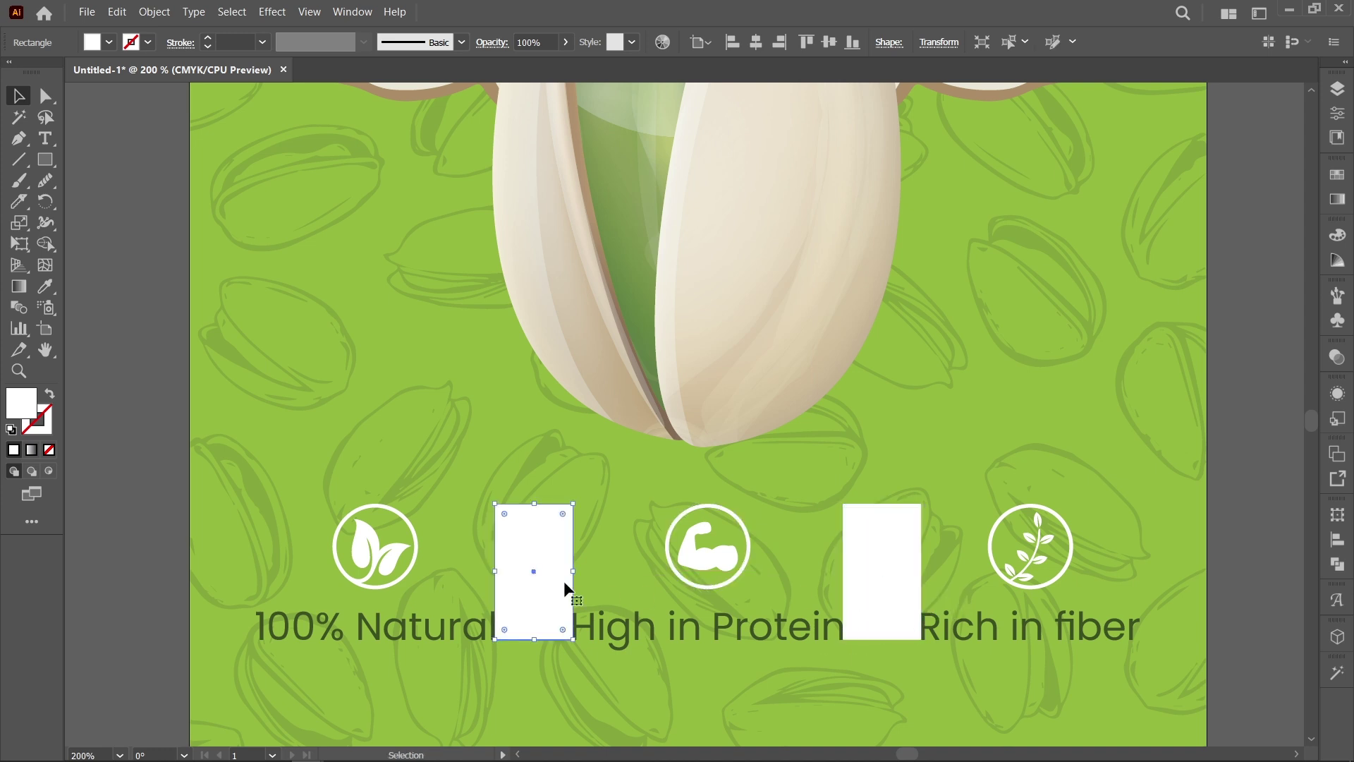
pyautogui.keyDown('alt'); pyautogui.moveTo(574, 570); pyautogui.dragTo(541, 569); pyautogui.keyUp('alt')
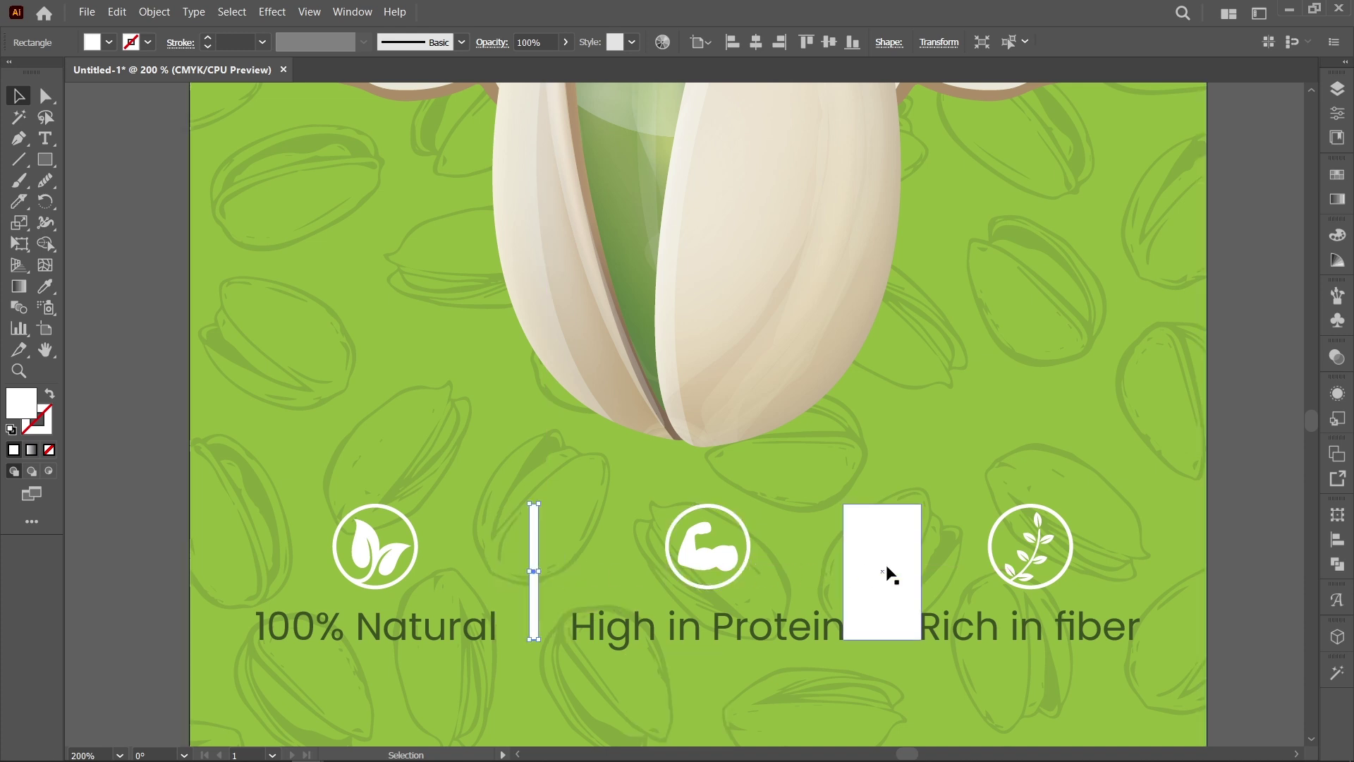
pyautogui.click(906, 568)
pyautogui.keyDown('alt'); pyautogui.moveTo(920, 570); pyautogui.dragTo(886, 574); pyautogui.keyUp('alt')
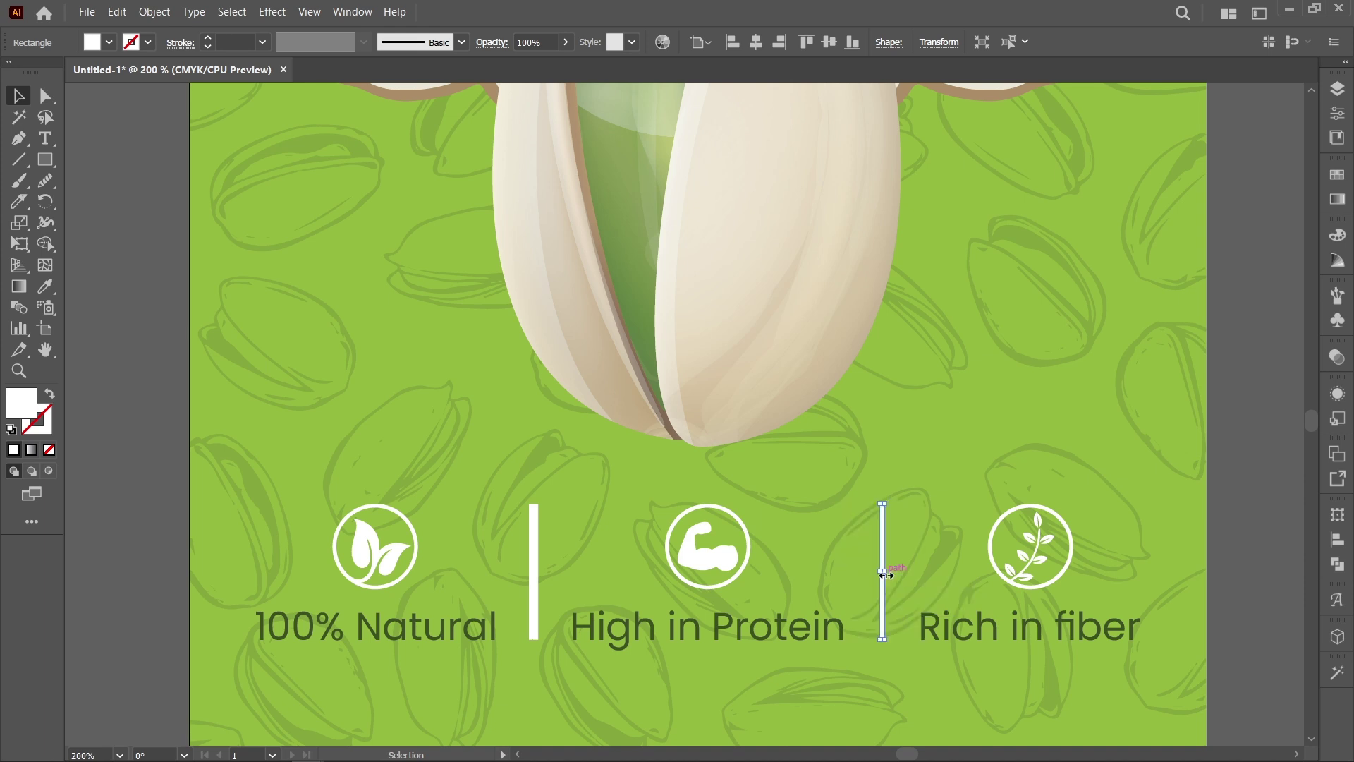
pyautogui.click(537, 576)
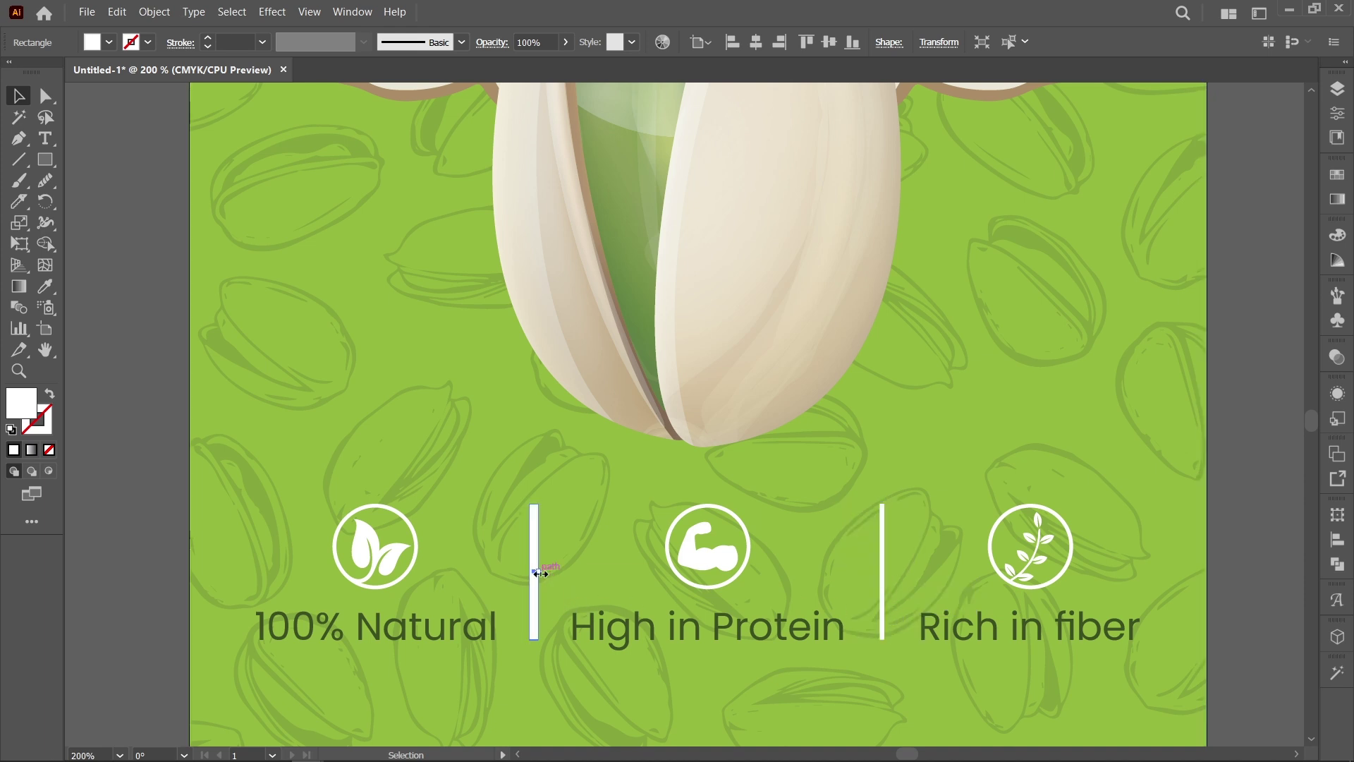
pyautogui.hotkey('ctrl', '-')
pyautogui.hotkey('ctrl', '-')
pyautogui.hotkey('ctrl', '-')
pyautogui.click(595, 597)
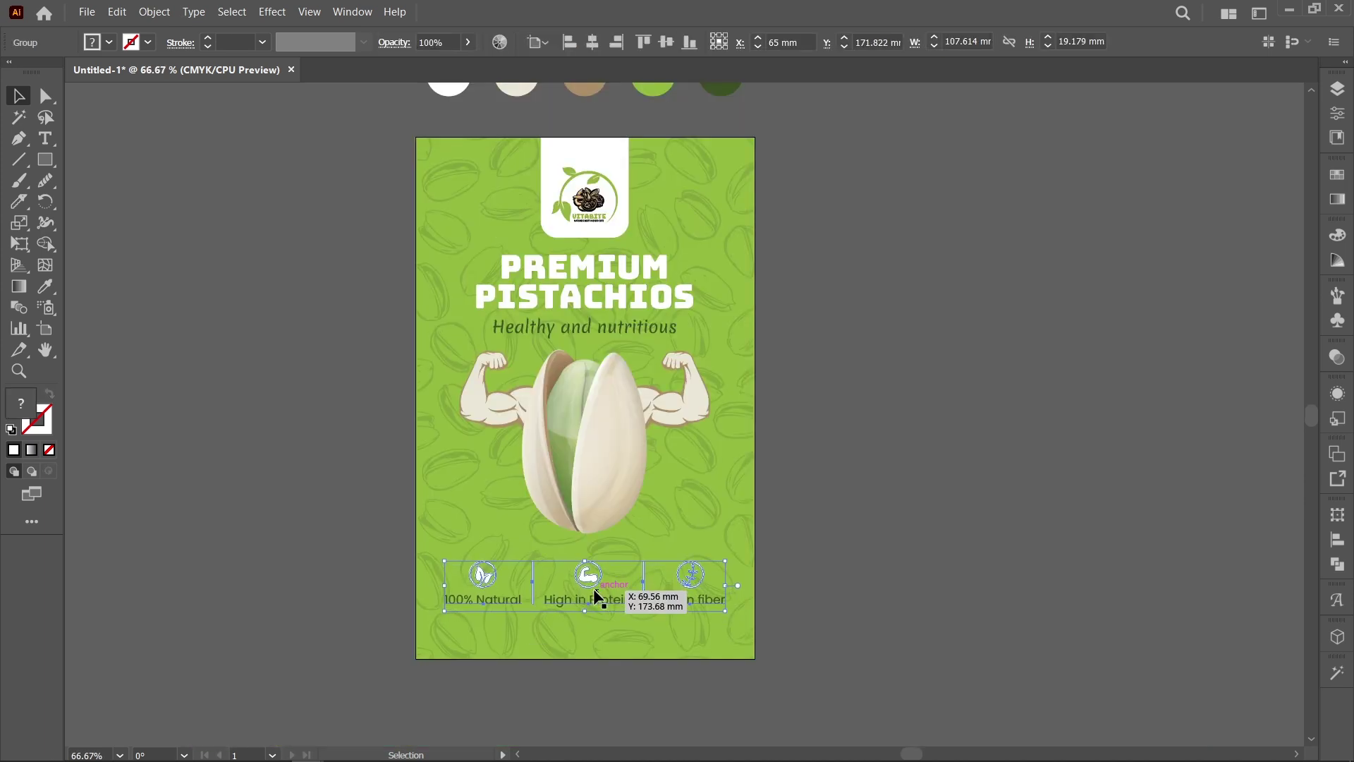
# Step: Add a '250g' text line below the benefit labels in 18 pt Medium
pyautogui.click(385, 582)
pyautogui.press('t')
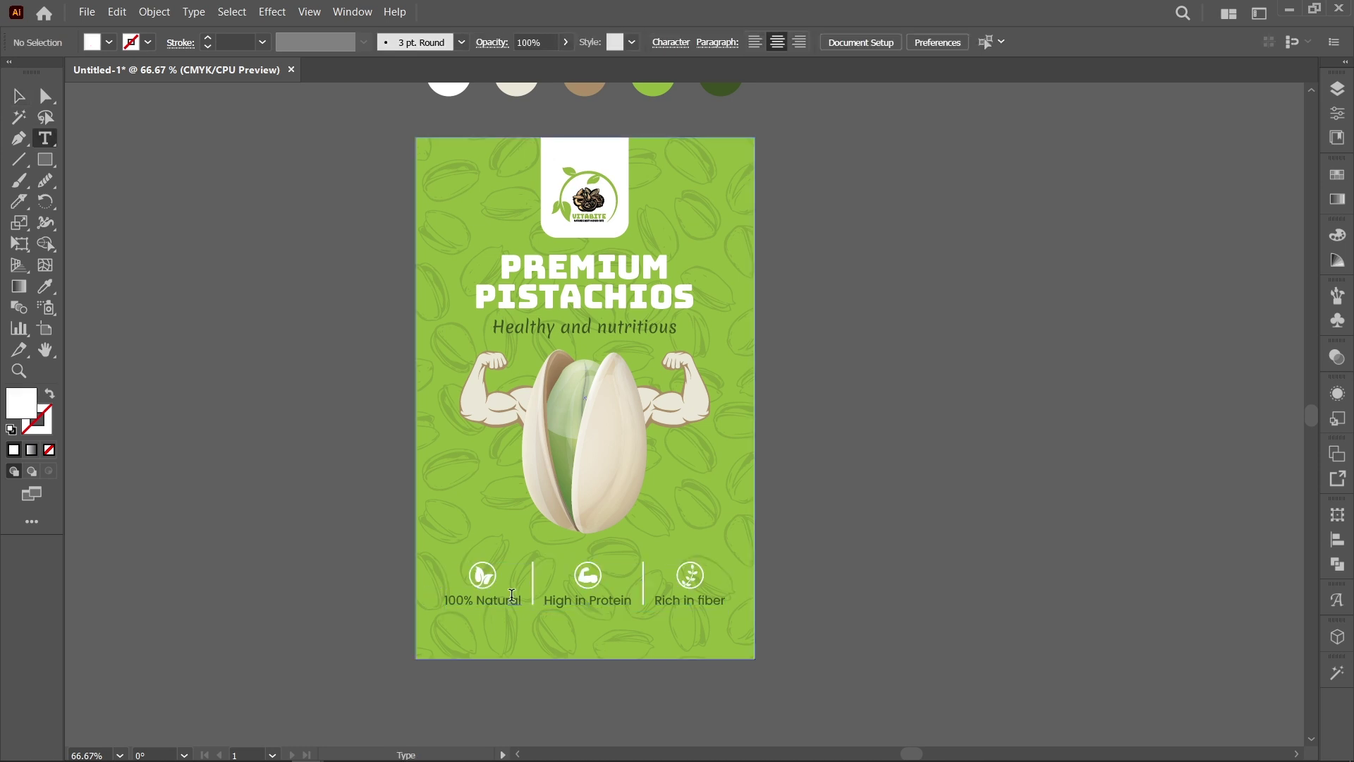
pyautogui.click(561, 626)
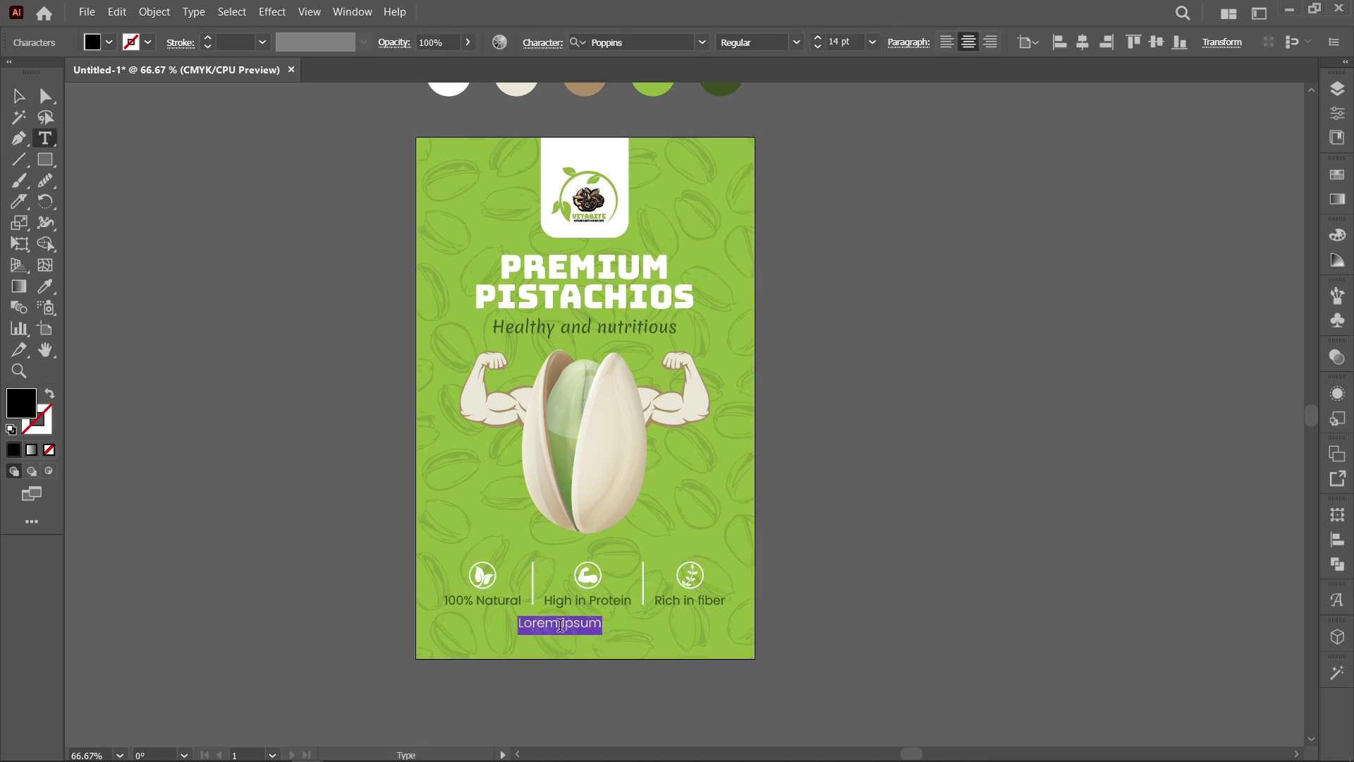
pyautogui.click(872, 42)
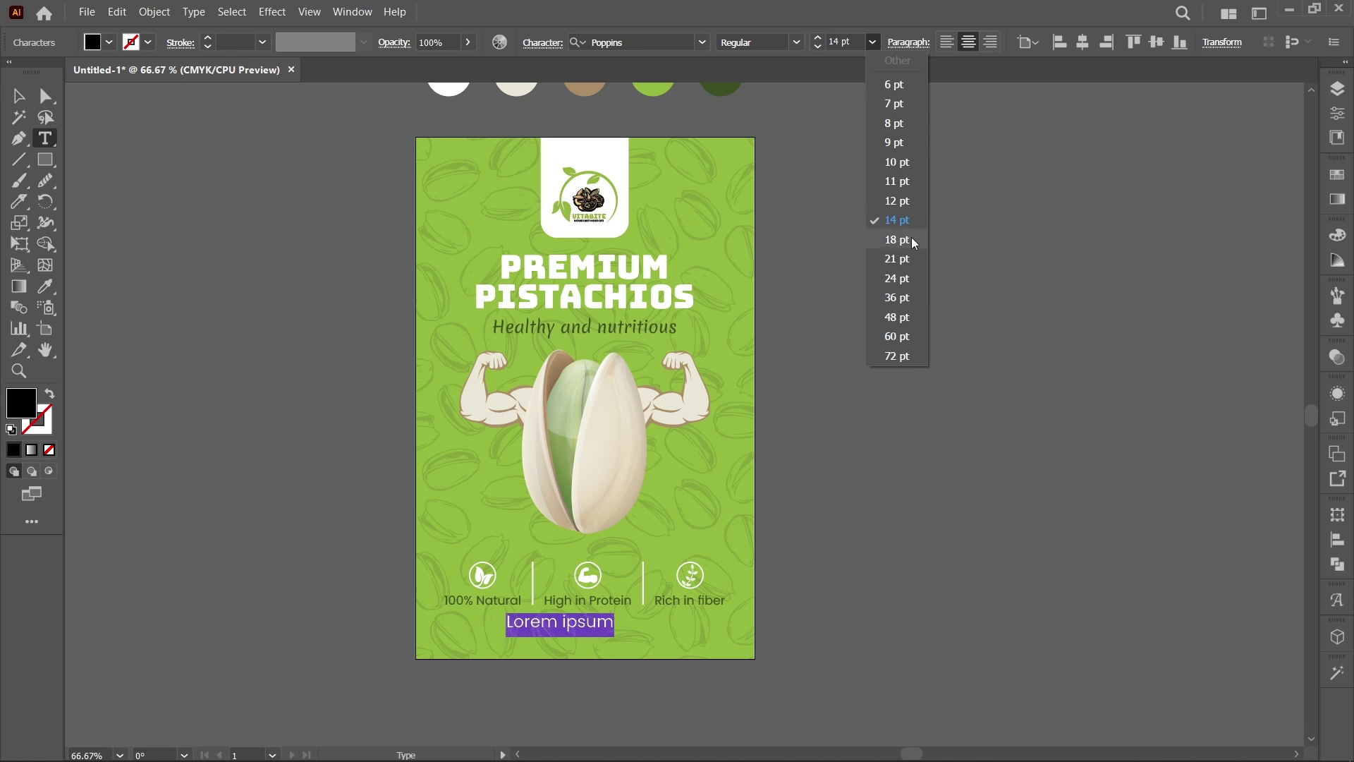
pyautogui.click(911, 240)
pyautogui.click(797, 42)
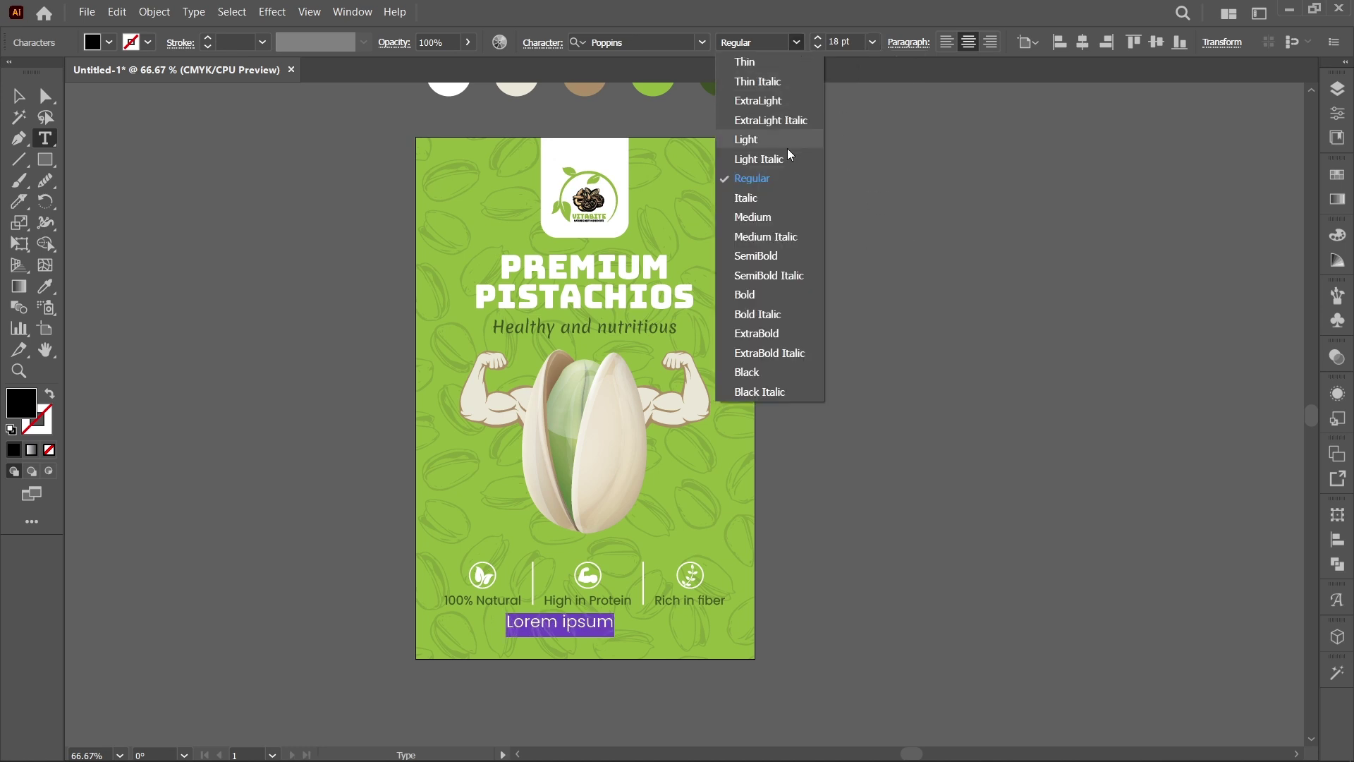
pyautogui.click(778, 215)
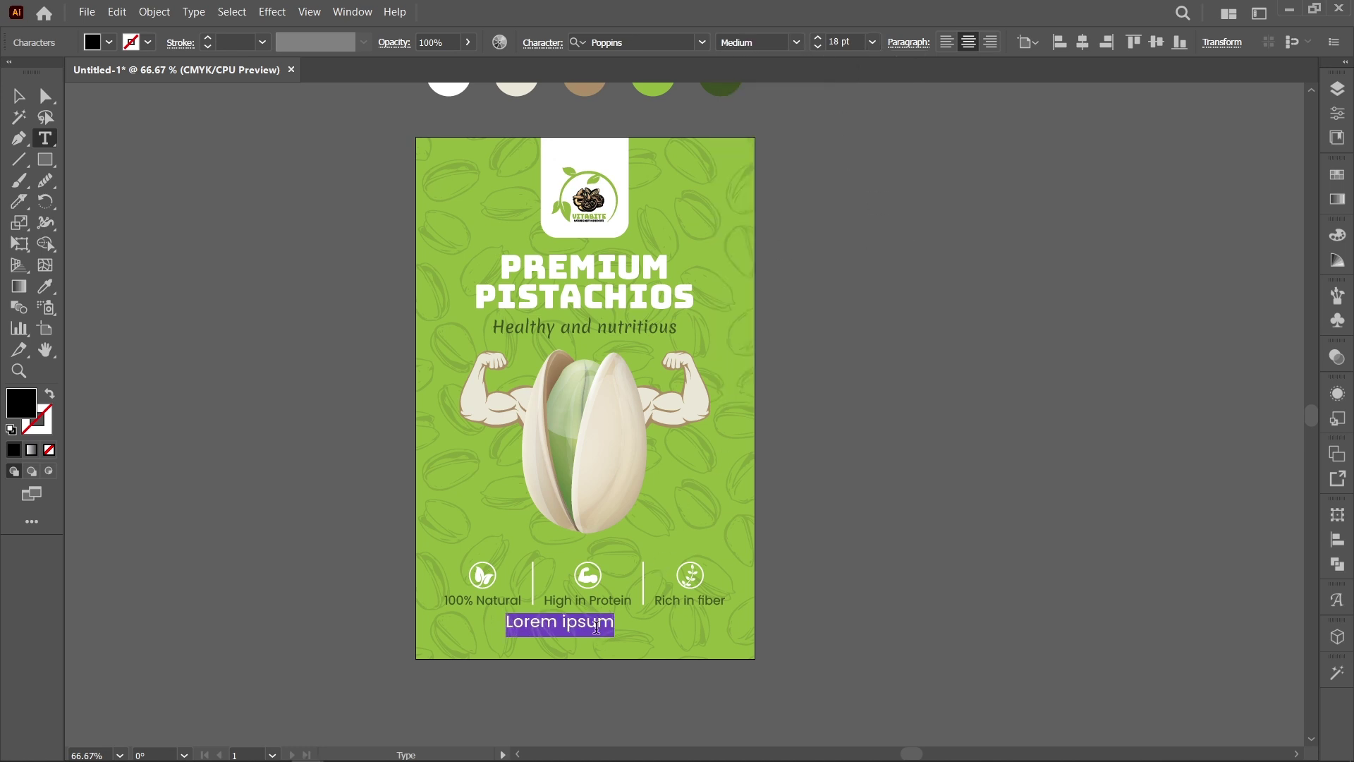
pyautogui.write('250g')
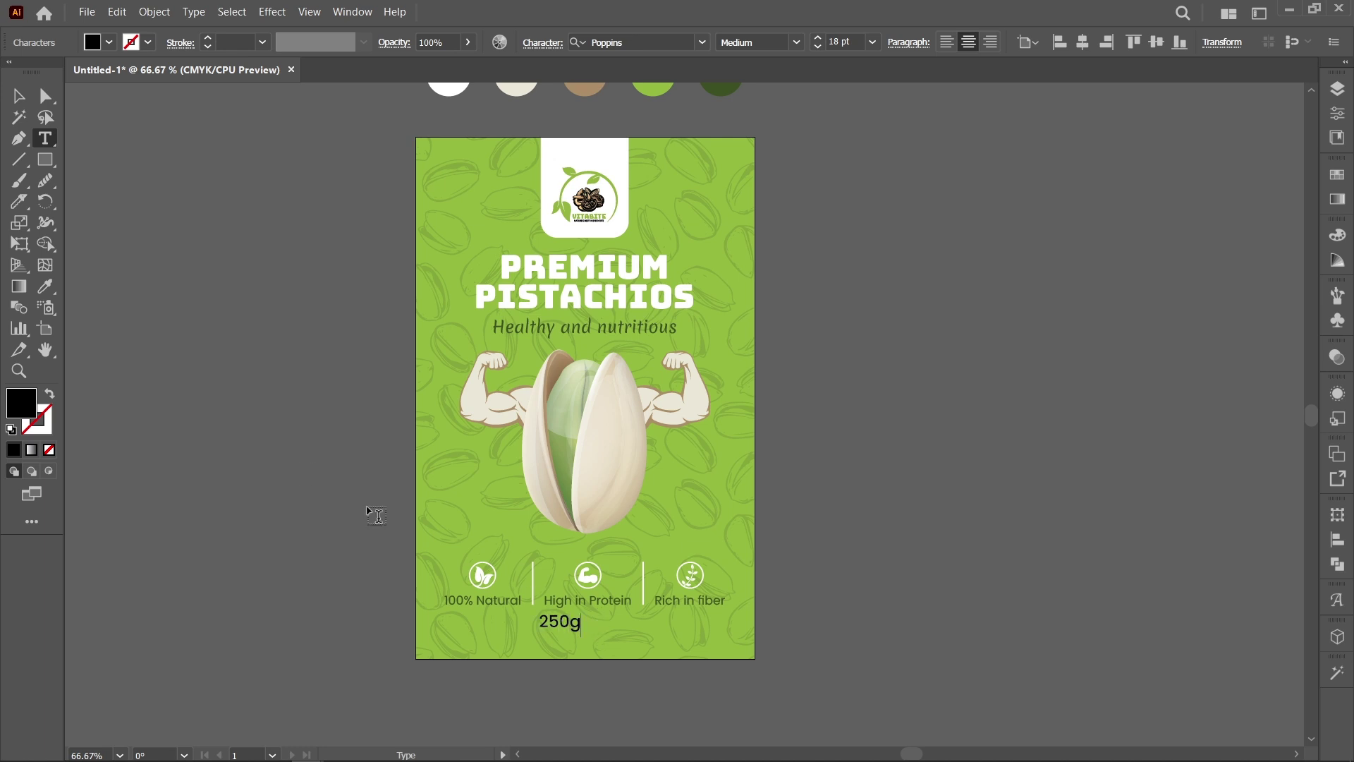
pyautogui.click(18, 96)
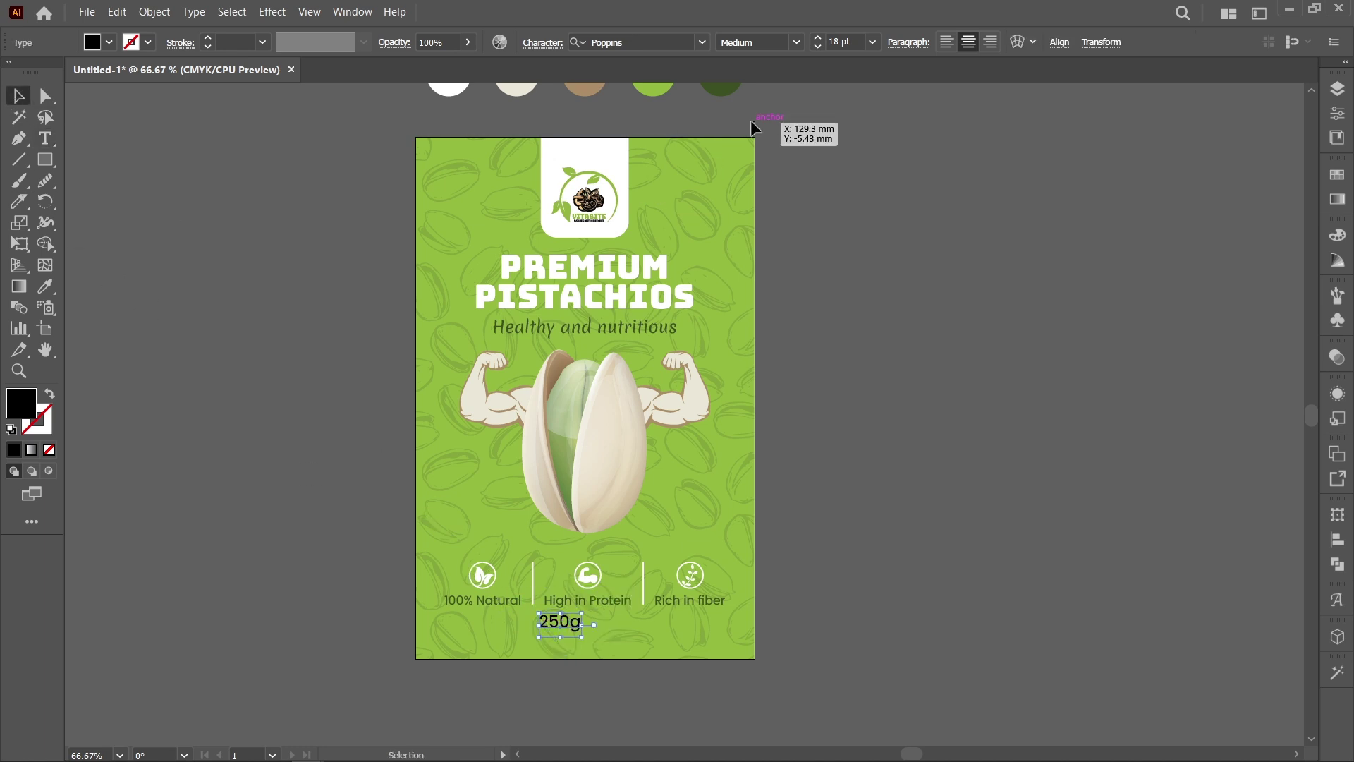
# Step: Centre the 250g text horizontally, nudge it slightly lower and colour it white
pyautogui.click(1059, 42)
pyautogui.click(908, 96)
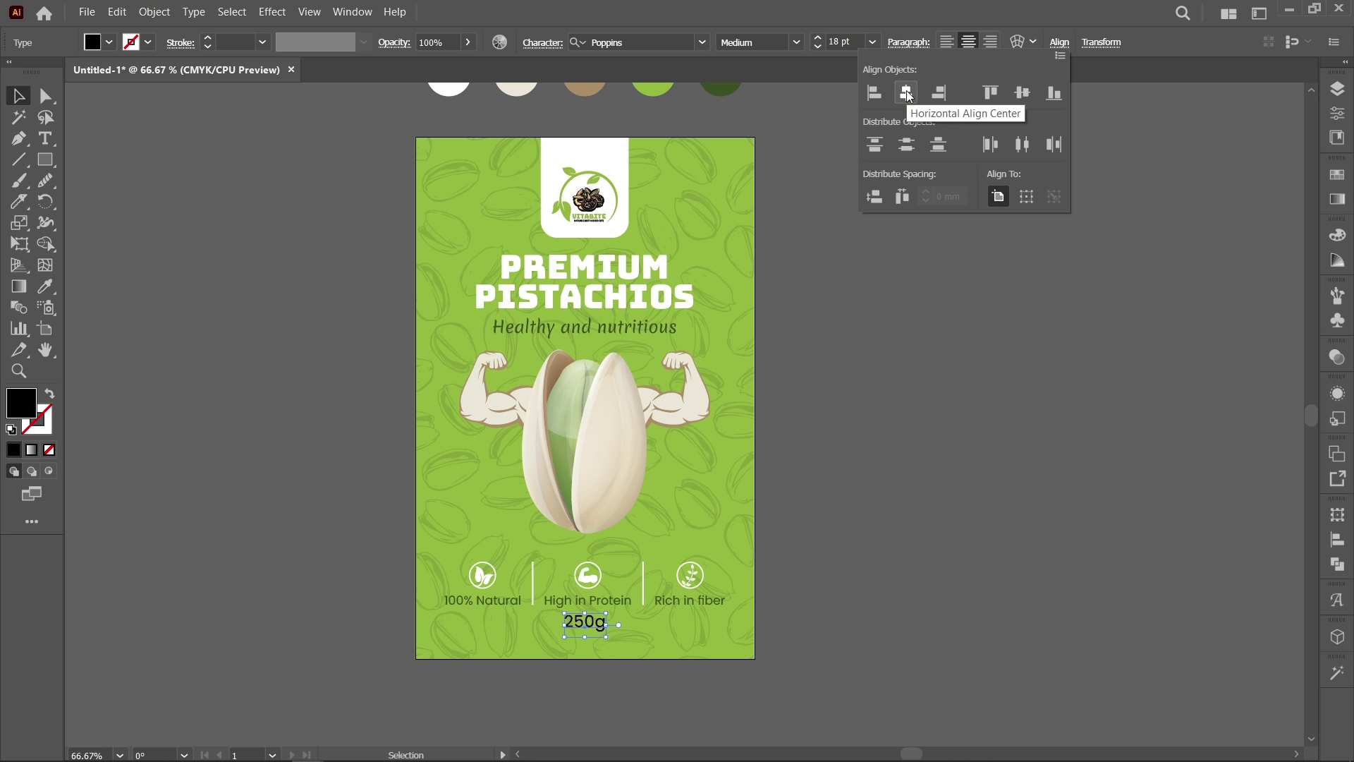
pyautogui.moveTo(592, 630); pyautogui.dragTo(592, 635)
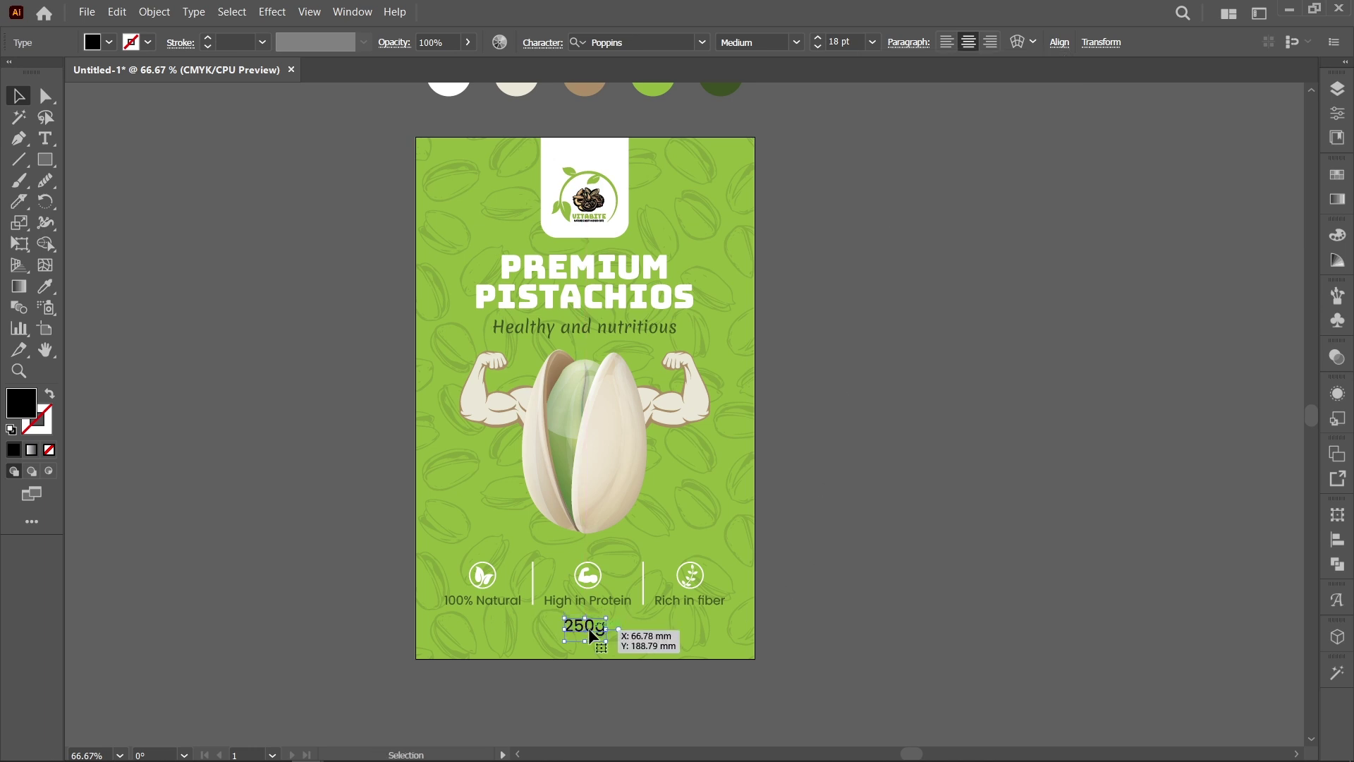
pyautogui.press('i')
pyautogui.scroll(2, 698, 155)
pyautogui.click(449, 118)
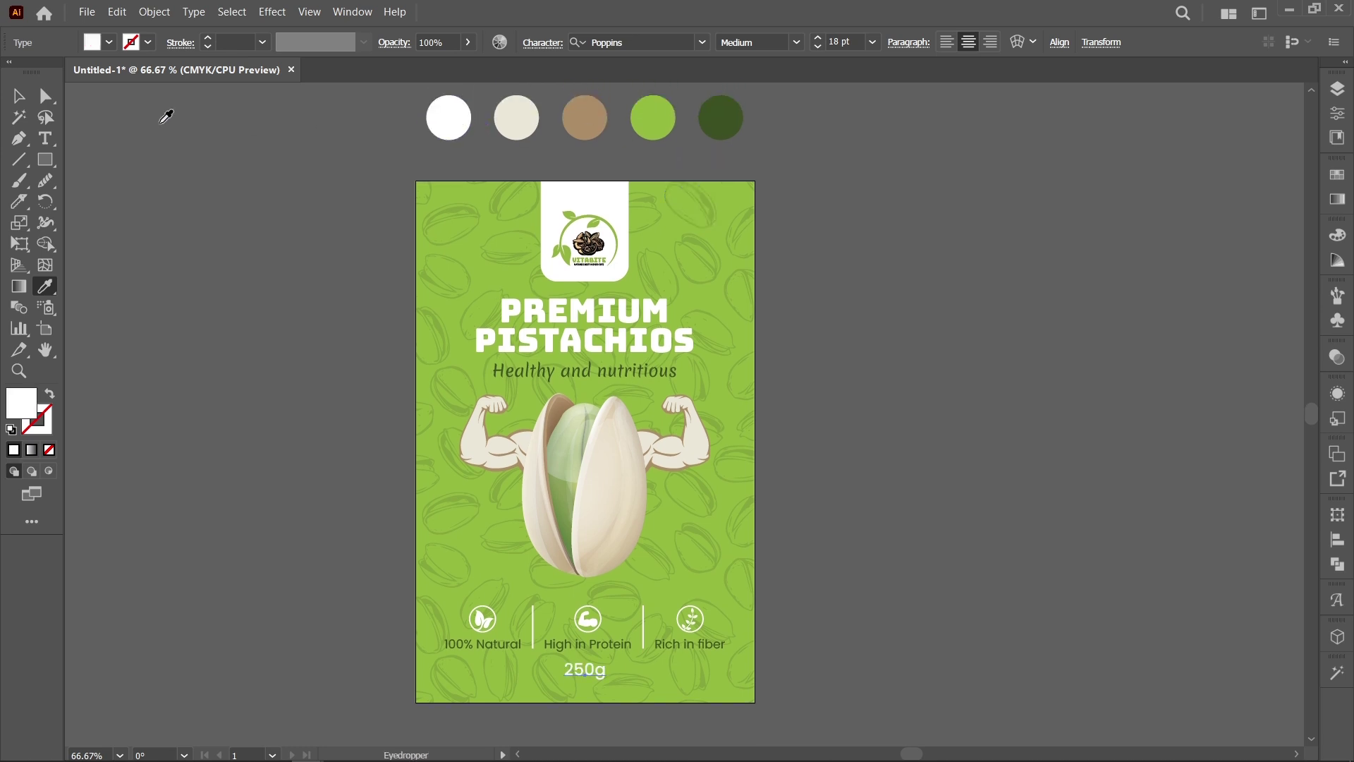
# Step: Delete the five colour swatch circles above the artboard
pyautogui.press('v')
pyautogui.click(324, 369)
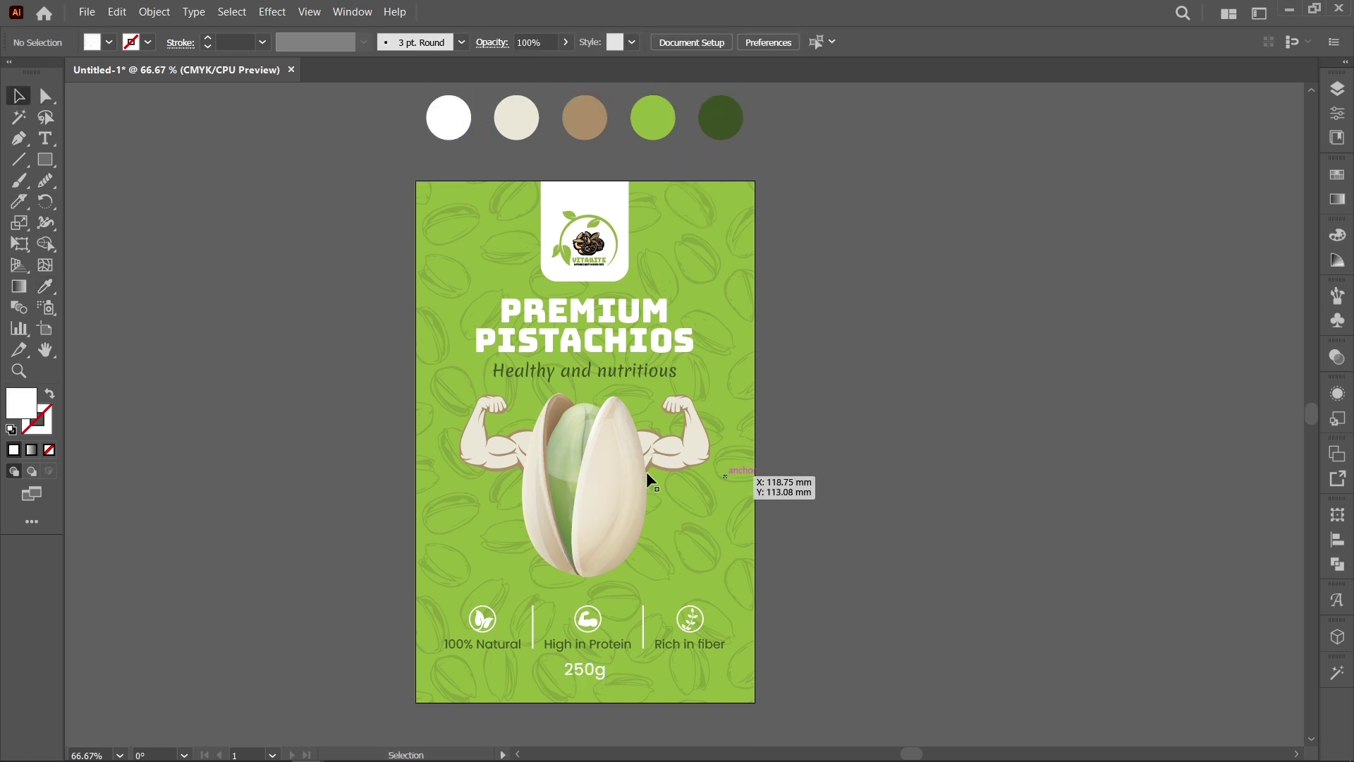
pyautogui.scroll(-2, 589, 484)
pyautogui.click(584, 298)
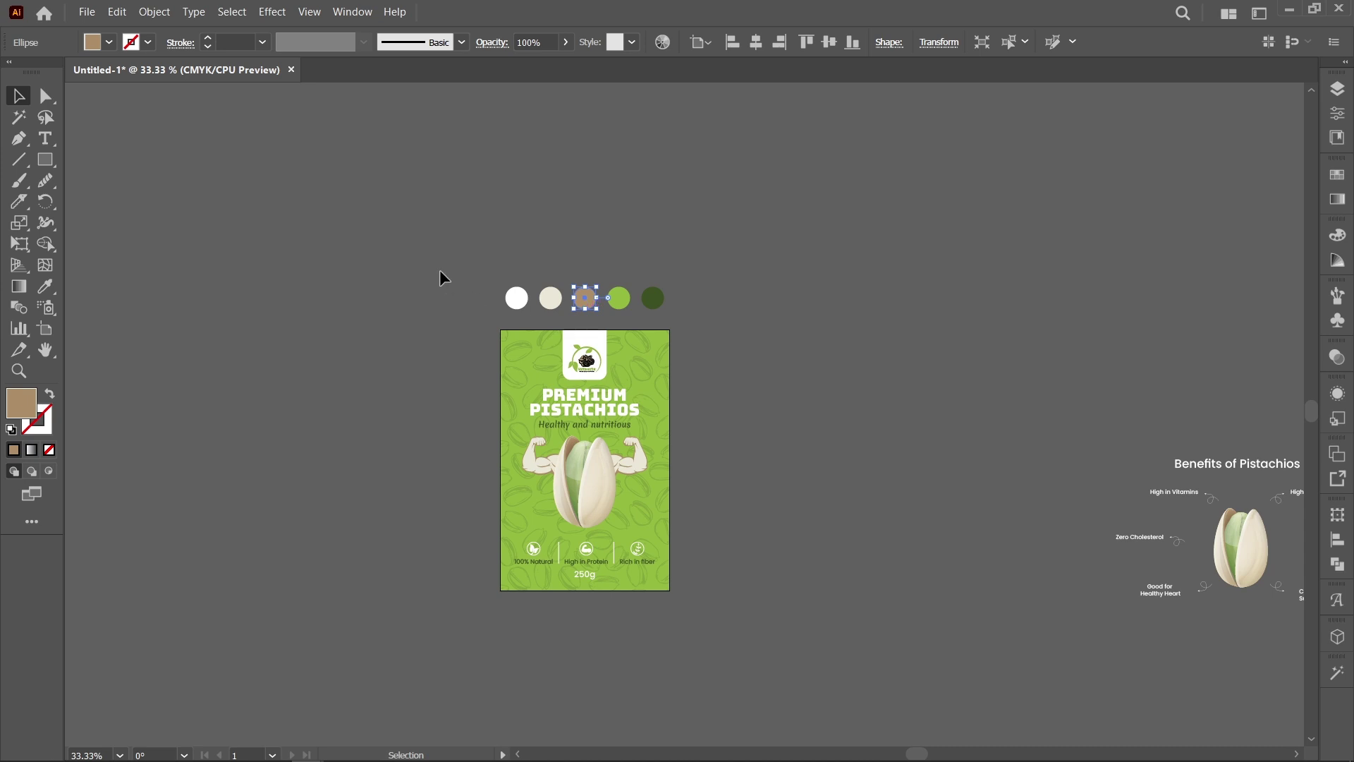
pyautogui.moveTo(439, 271); pyautogui.dragTo(683, 306)
pyautogui.press('Delete')
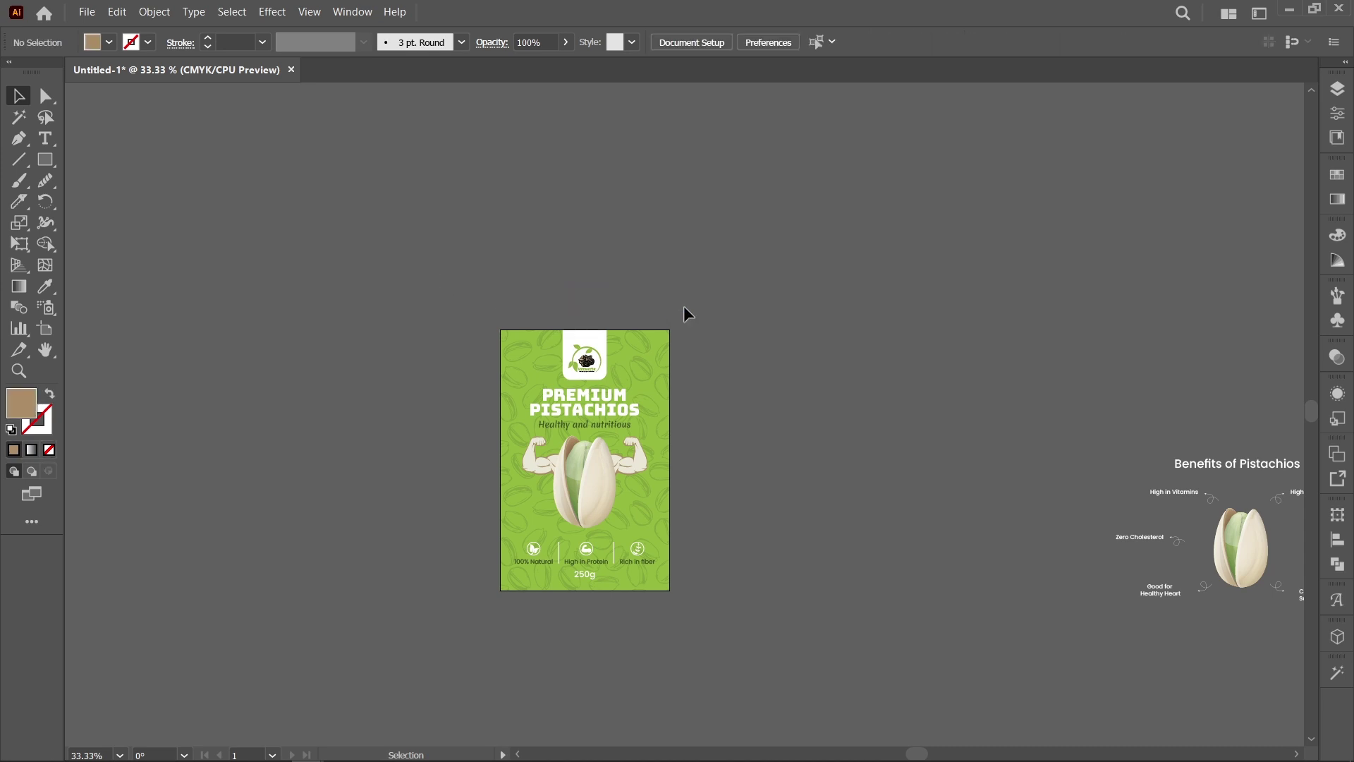
# Step: Delete the Benefits of Pistachios infographic
pyautogui.scroll(-2, 569, 444)
pyautogui.moveTo(846, 443); pyautogui.dragTo(1071, 548)
pyautogui.press('Delete')
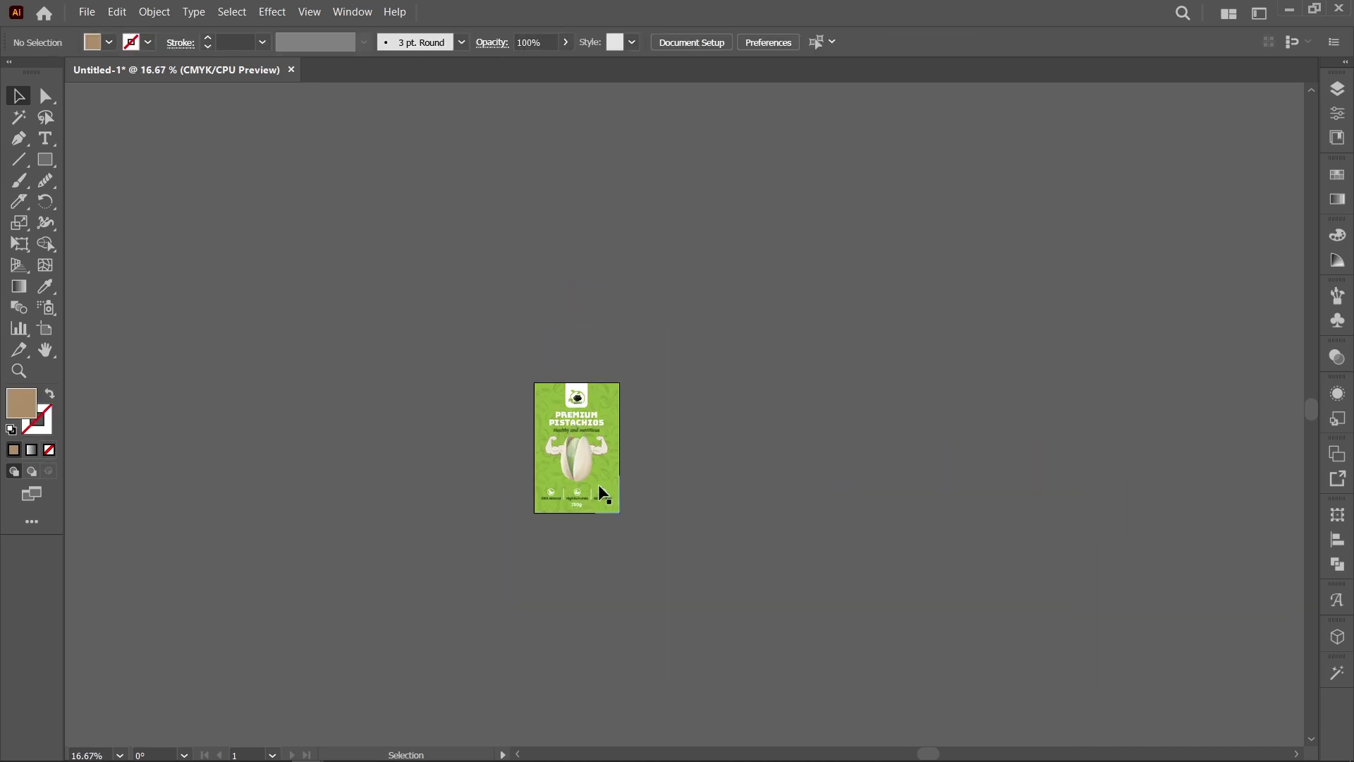
pyautogui.scroll(5, 578, 469)
pyautogui.scroll(-1, 577, 469)
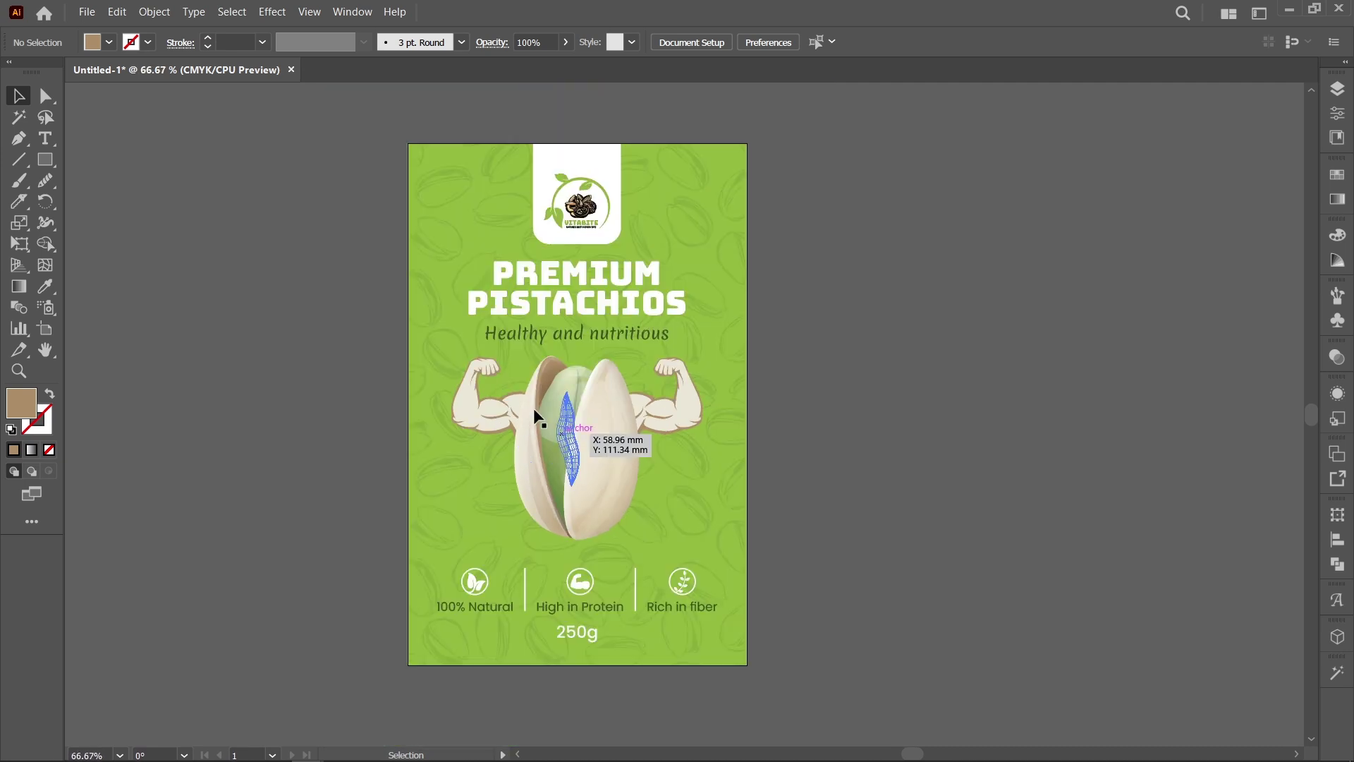
# Step: Export the design as 'pistachios packaging design' PSD with layers, CMYK and High resolution
pyautogui.click(96, 12)
pyautogui.moveTo(134, 311)
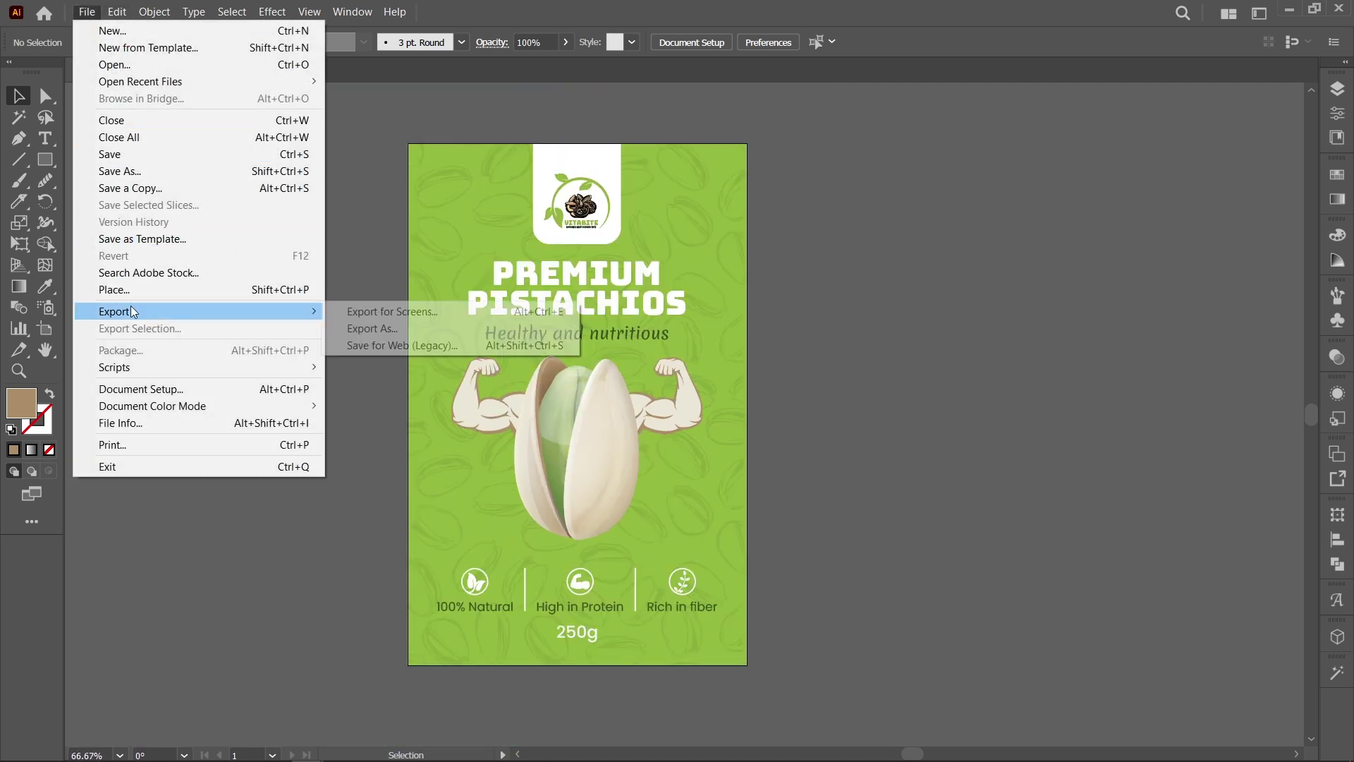
pyautogui.click(404, 328)
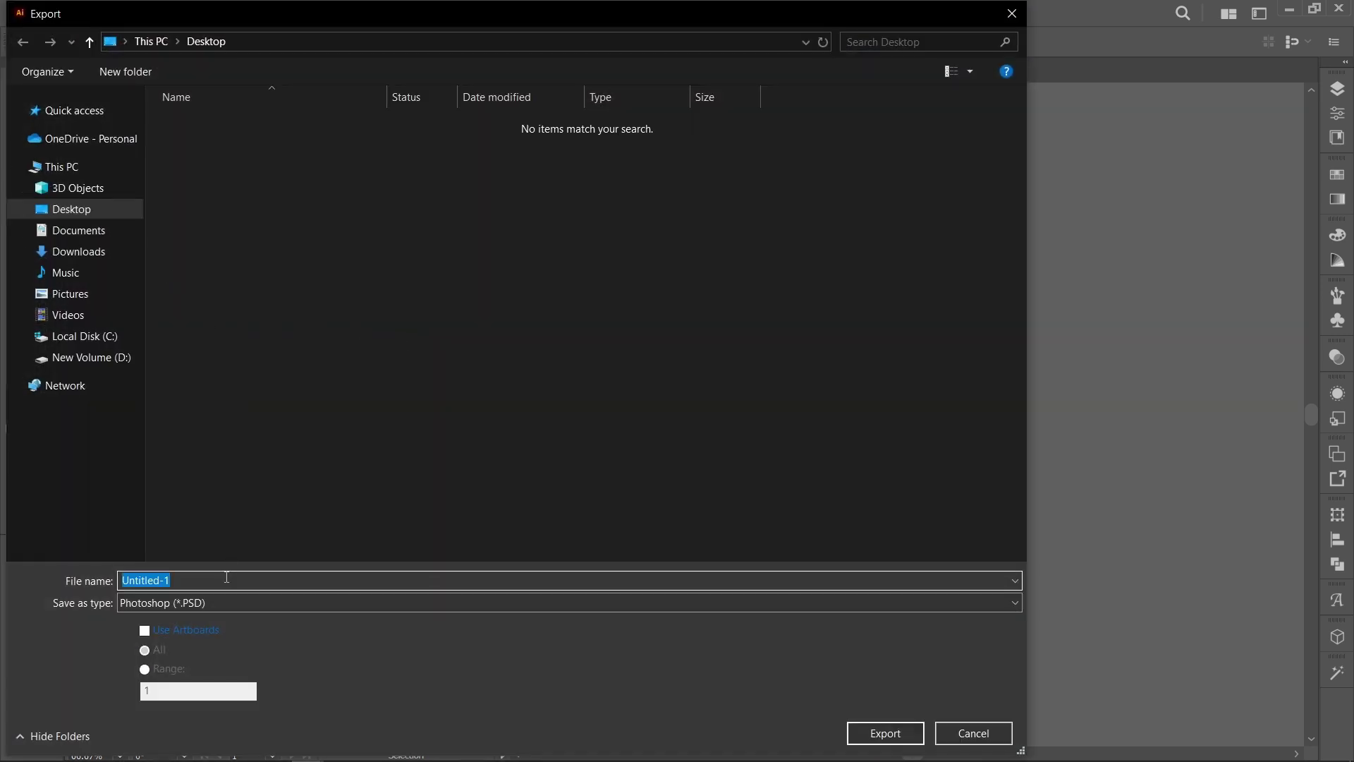
pyautogui.write('pistachios packaging design')
pyautogui.click(279, 599)
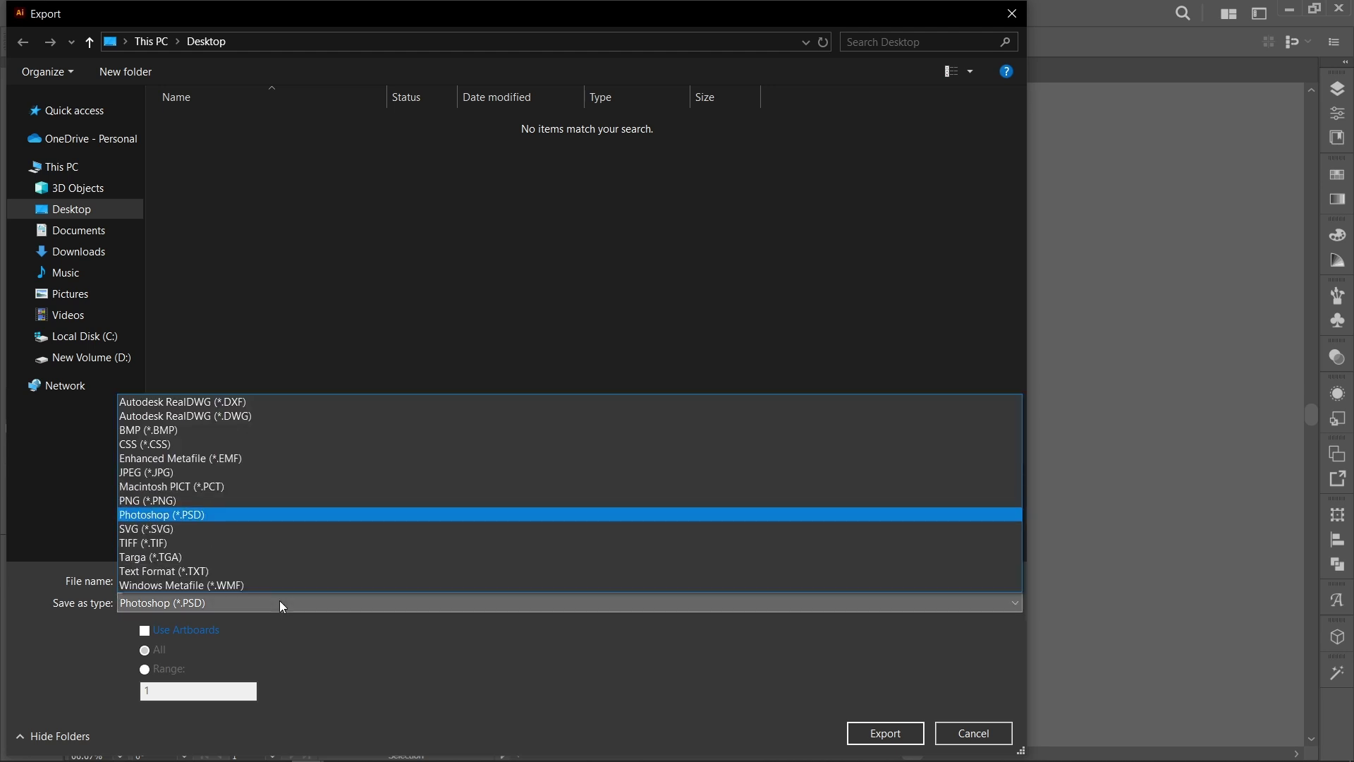
pyautogui.click(278, 514)
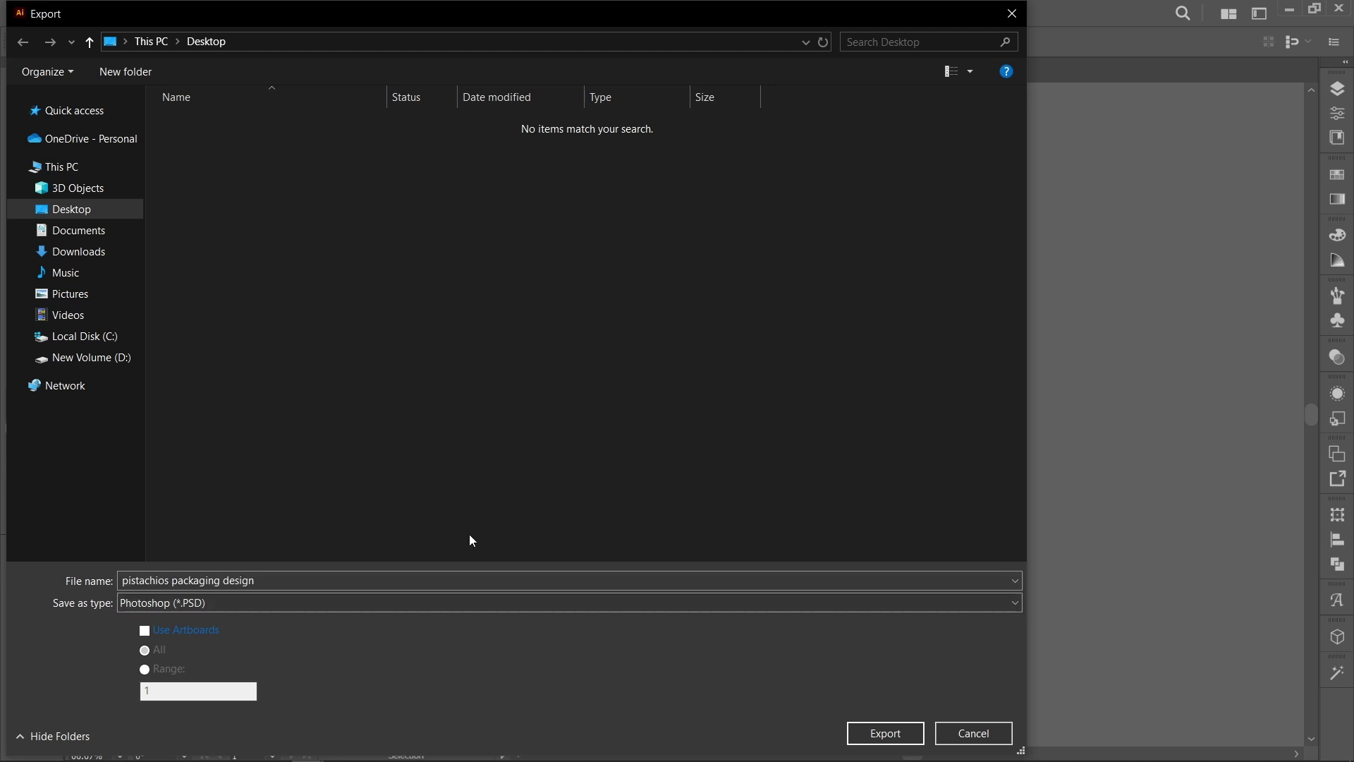
pyautogui.click(884, 733)
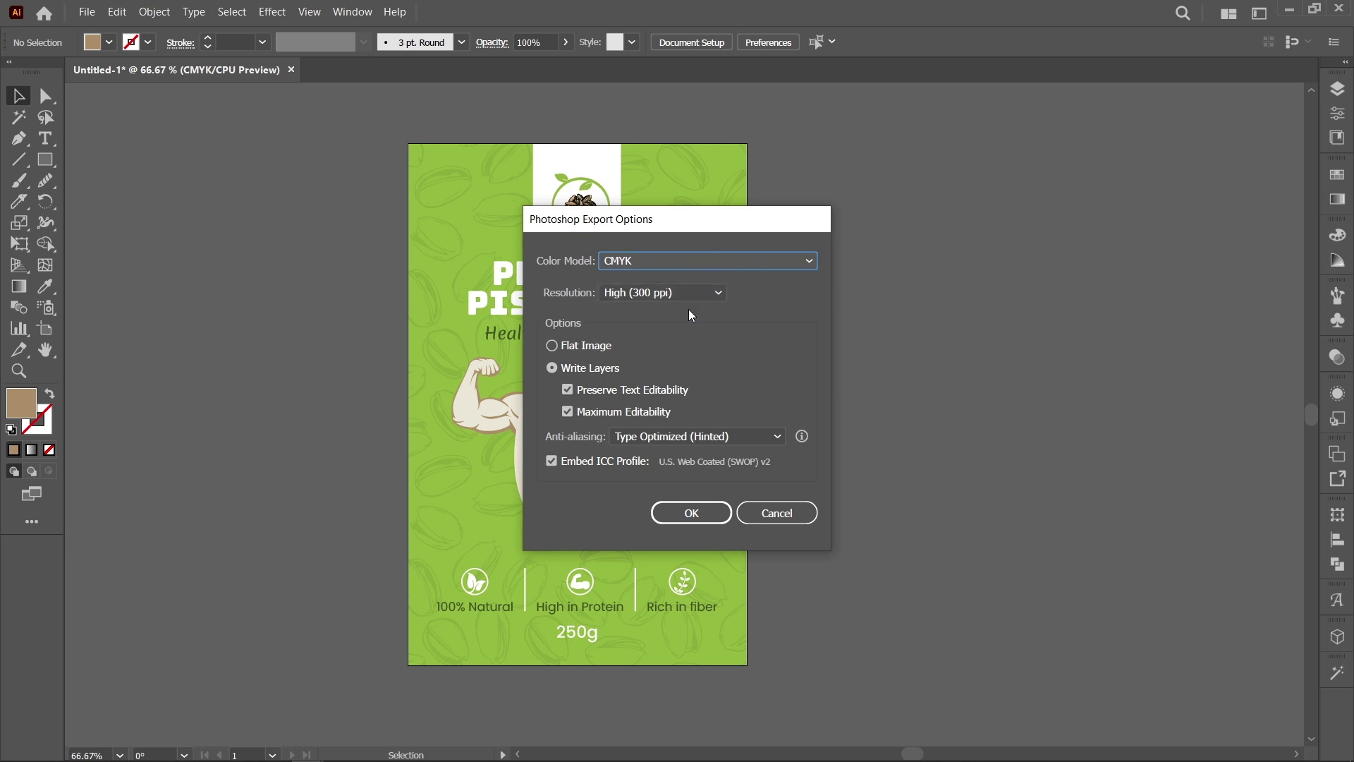
pyautogui.click(564, 372)
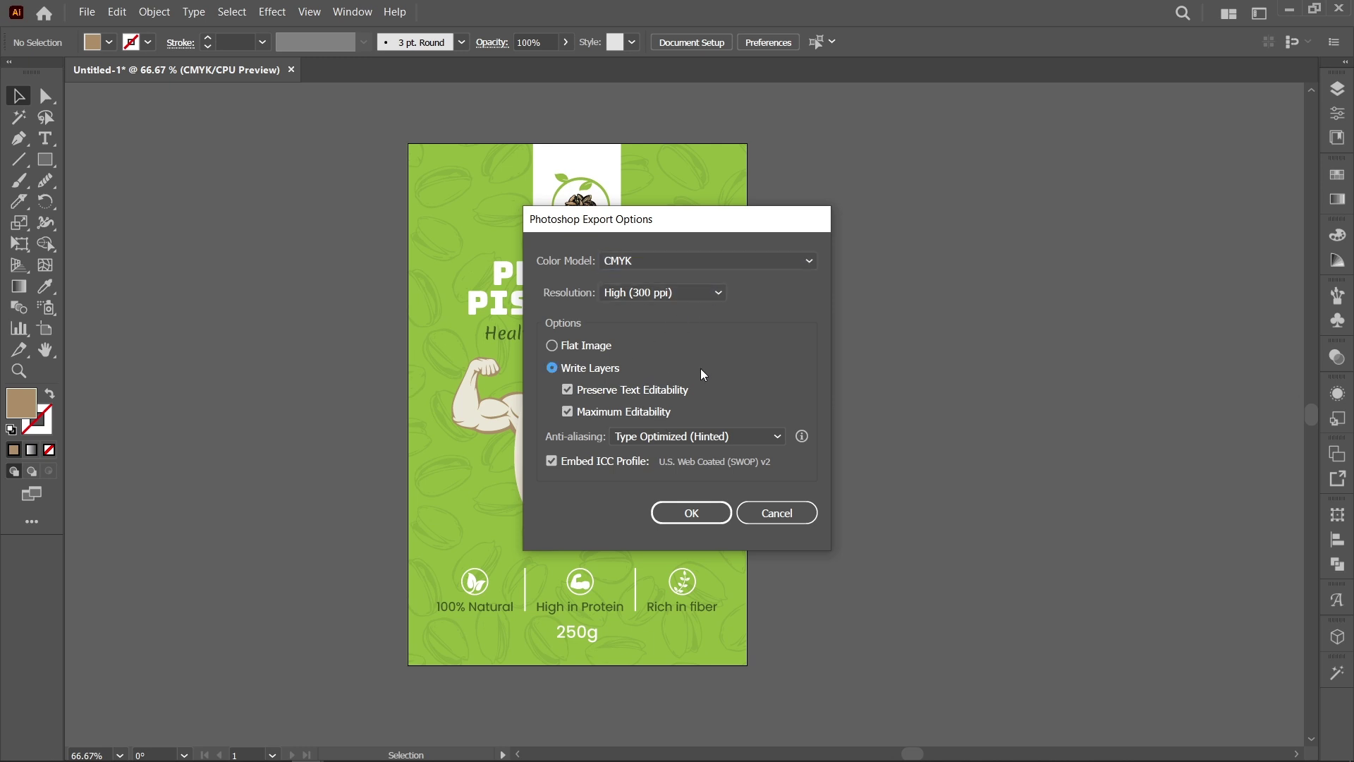
pyautogui.click(716, 516)
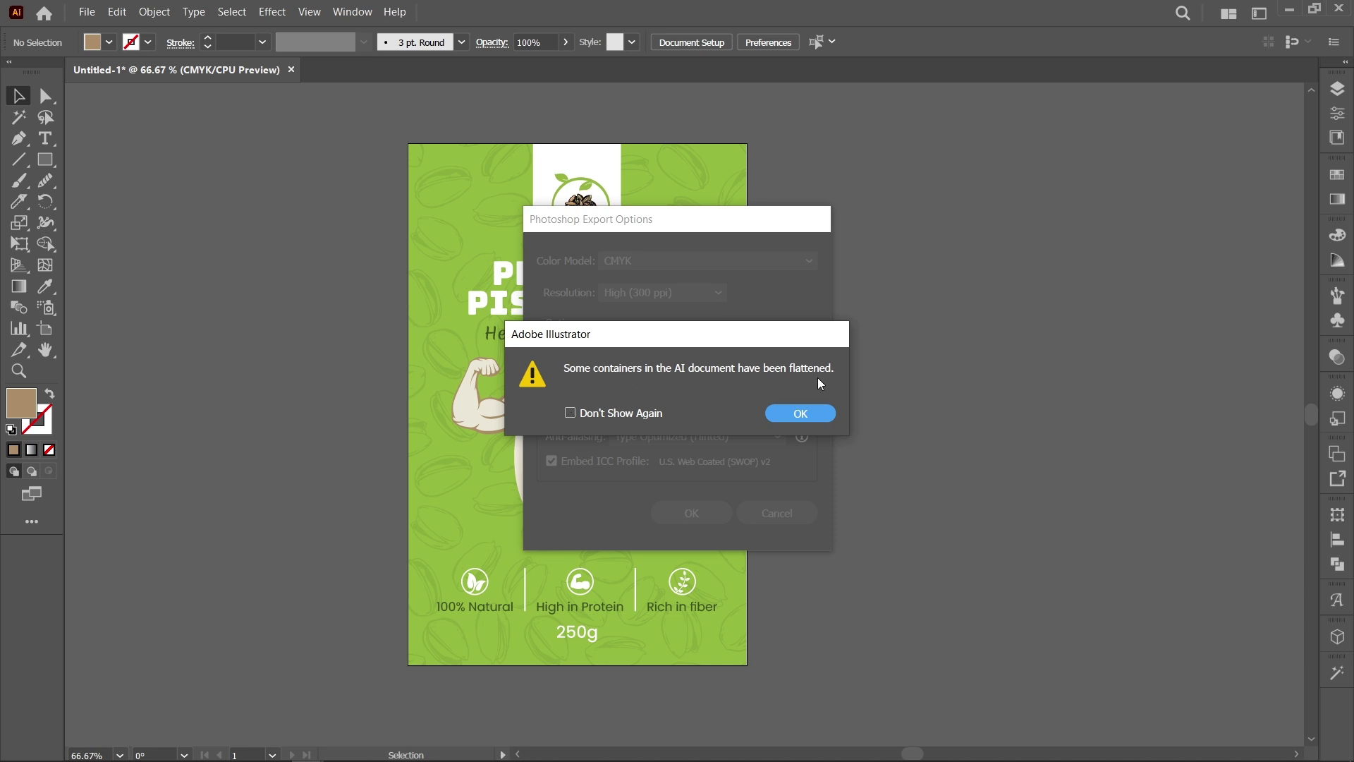
pyautogui.click(819, 414)
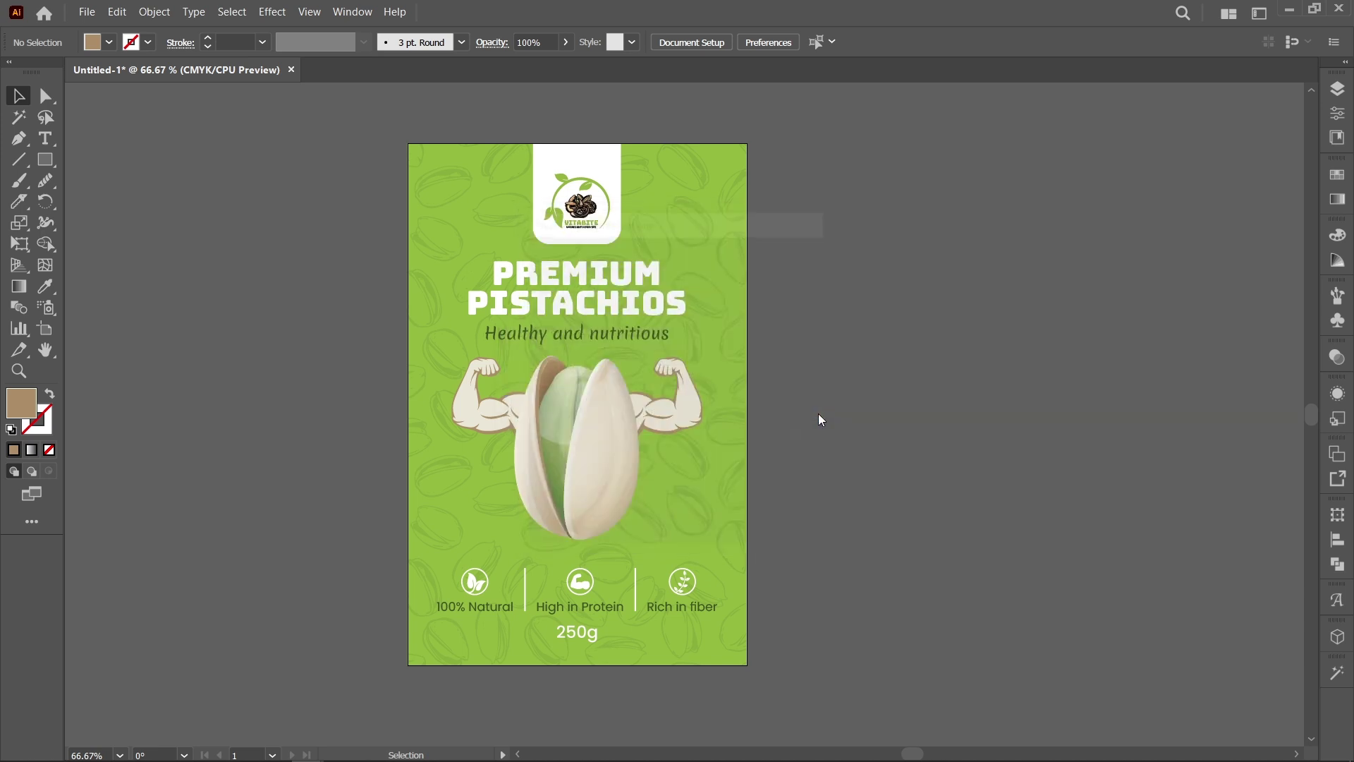
pyautogui.click(595, 423)
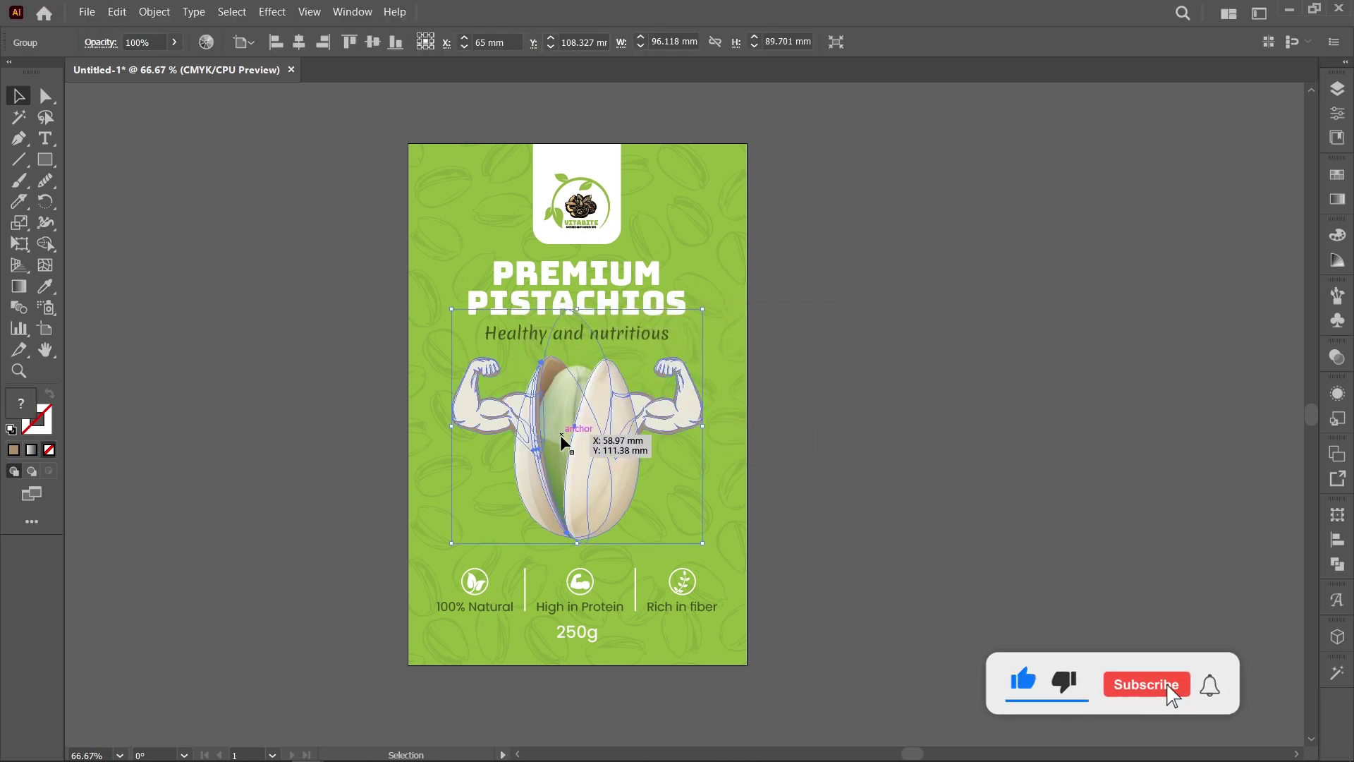
# Step: Cut the pistachio-and-arms illustration and export the label as 'pistachios packaging design' PSD
pyautogui.click(131, 10)
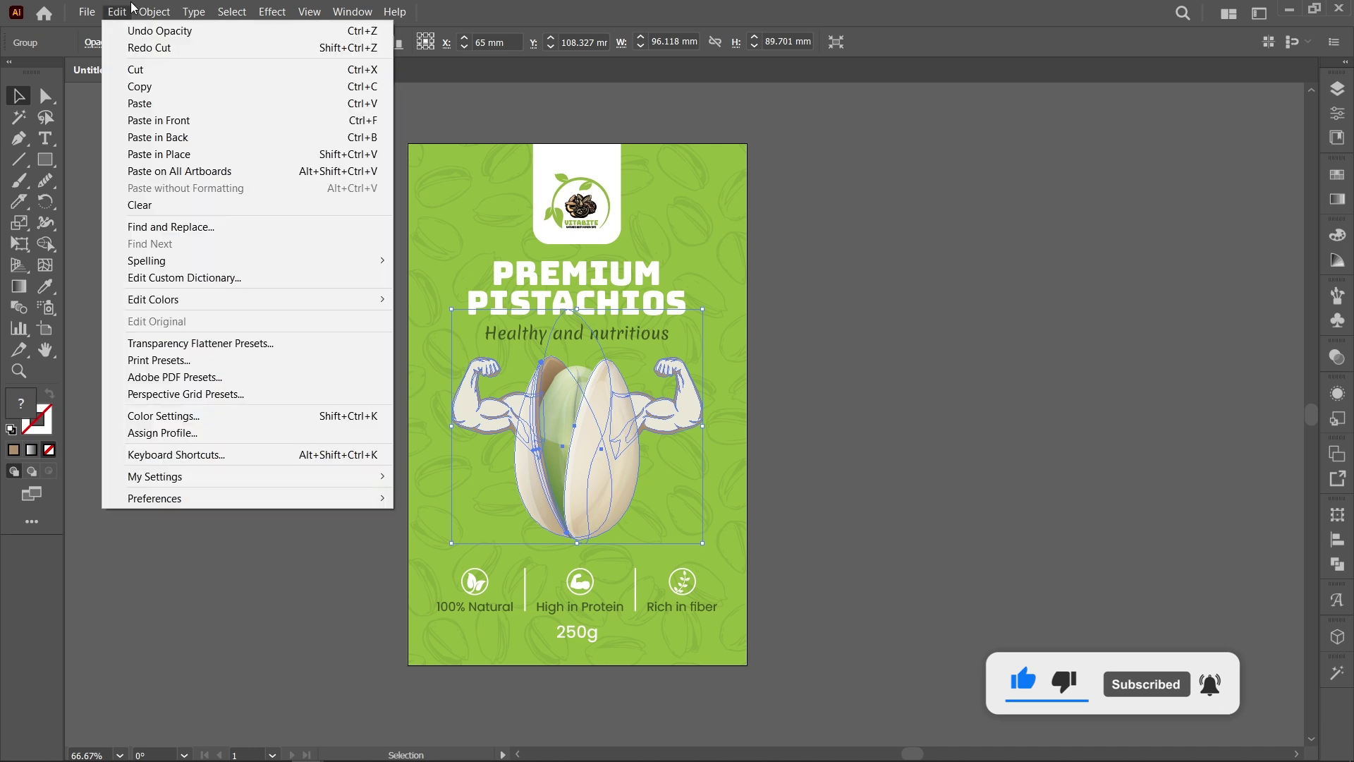
pyautogui.click(132, 68)
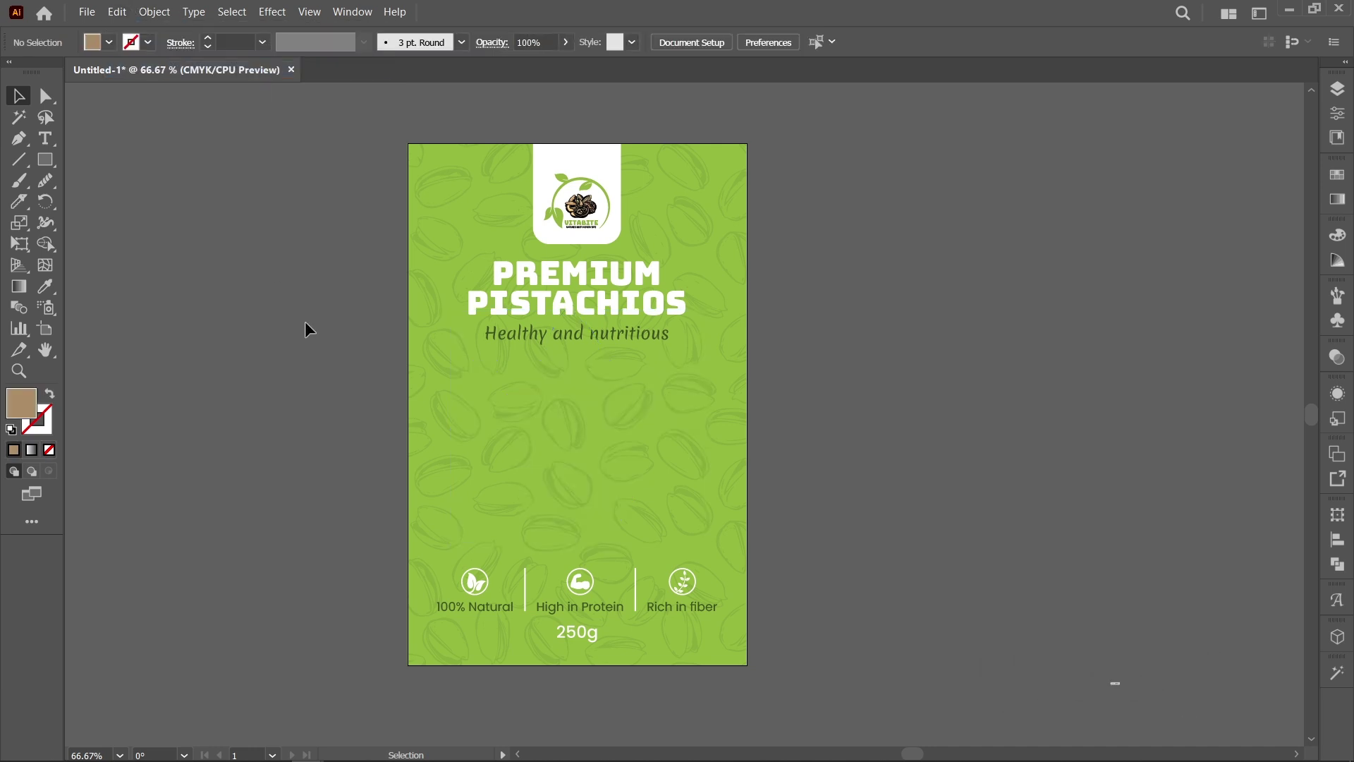
pyautogui.click(86, 12)
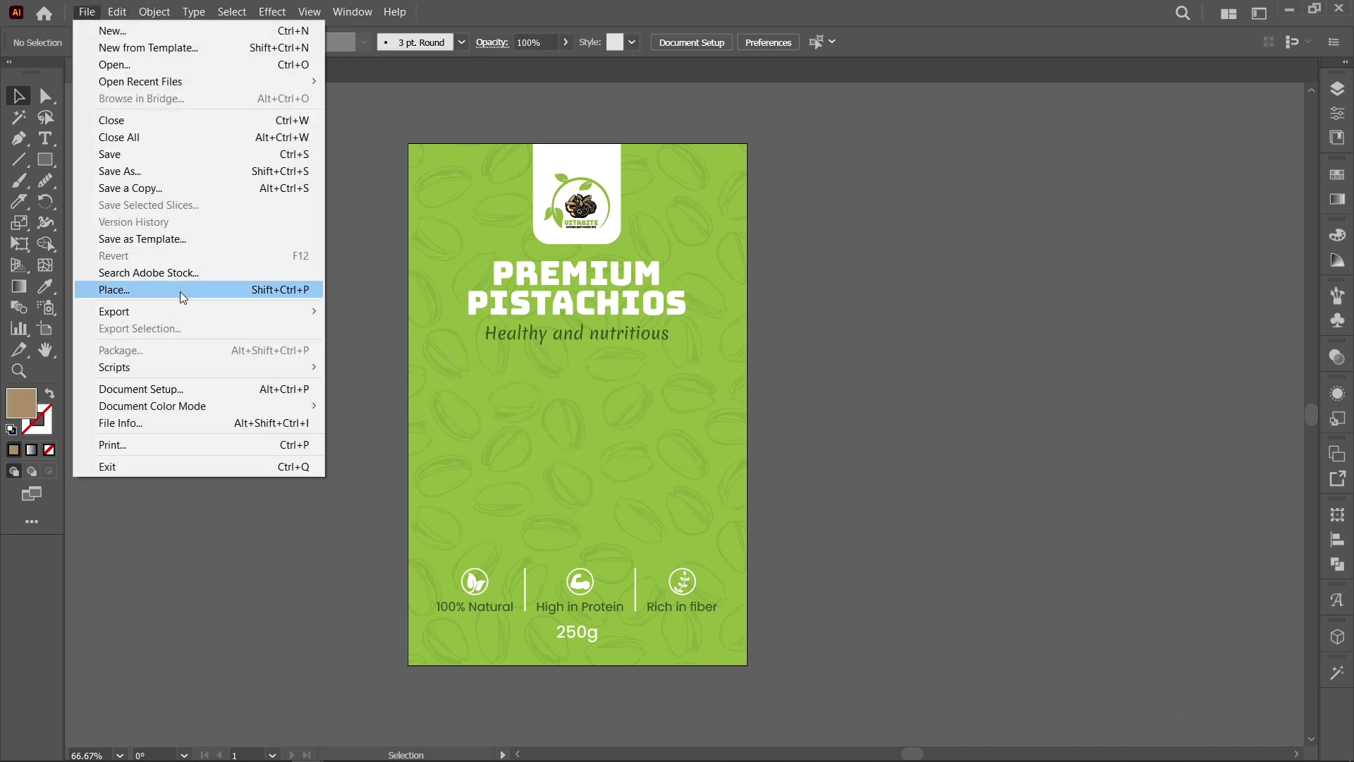
pyautogui.moveTo(183, 311)
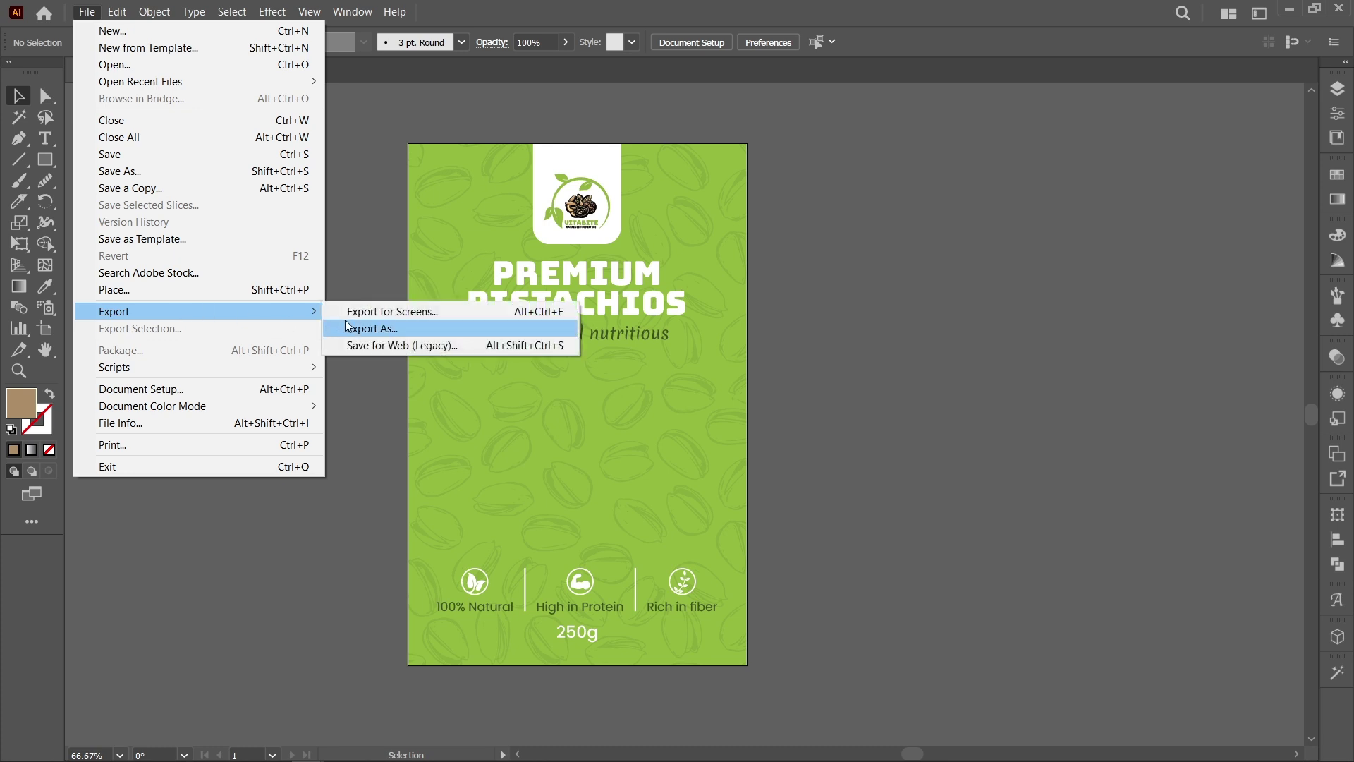
pyautogui.click(448, 325)
pyautogui.click(420, 602)
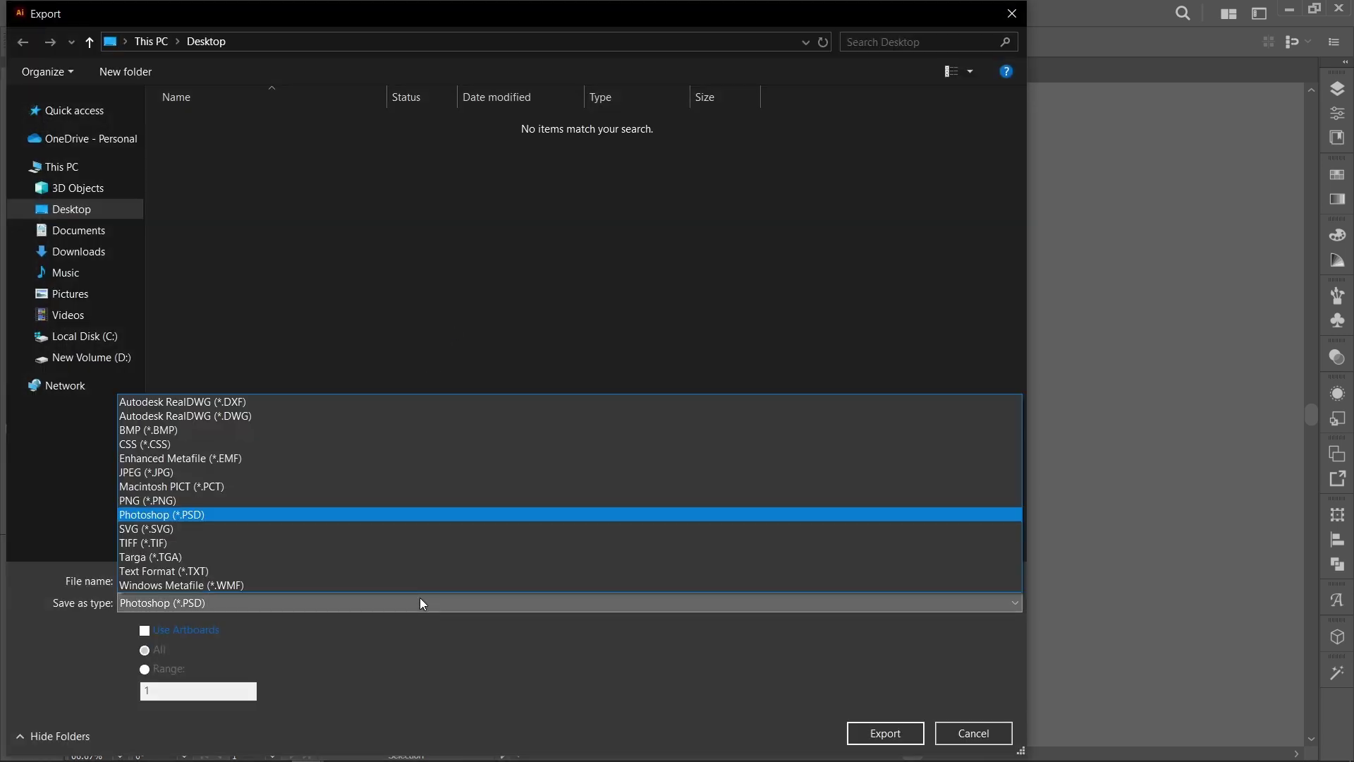
pyautogui.click(327, 517)
pyautogui.click(246, 585)
pyautogui.hotkey('ctrl', 'a')
pyautogui.hotkey('ctrl', 'v')
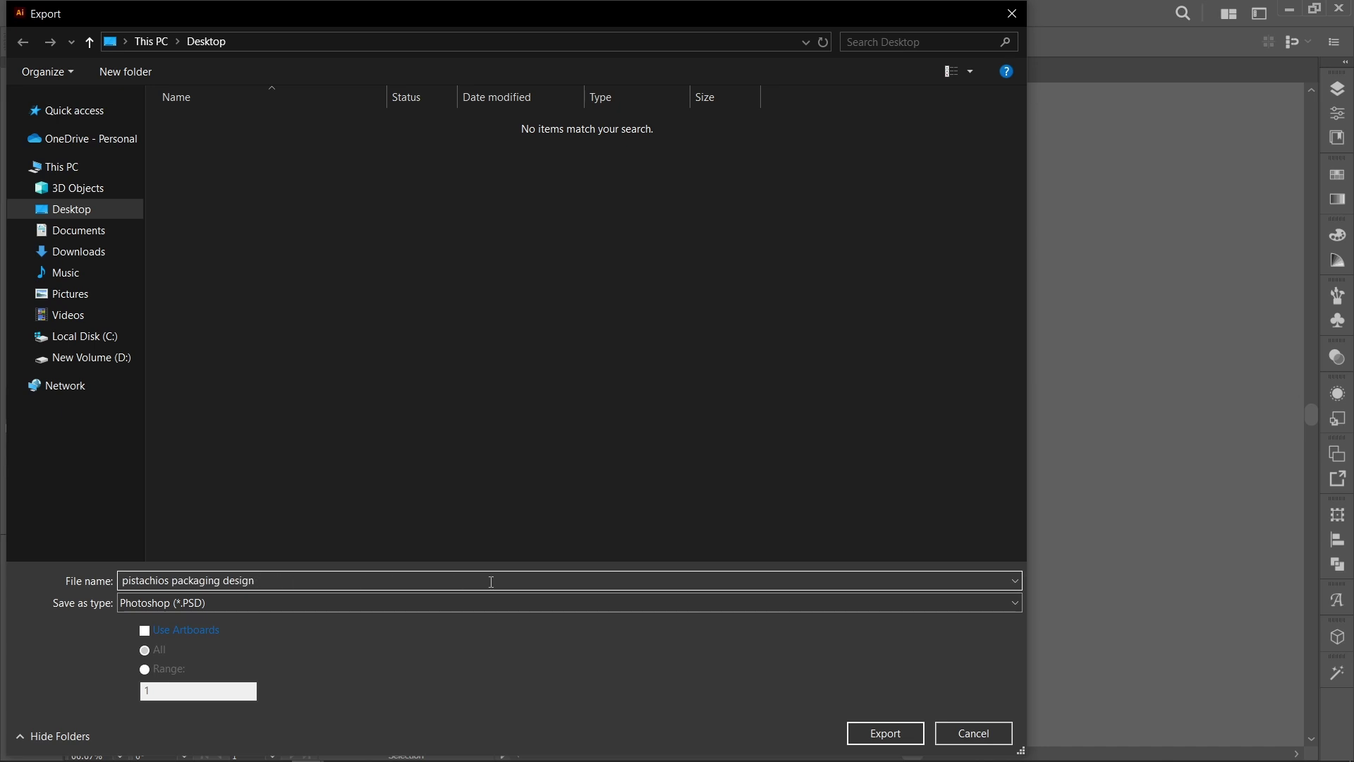
pyautogui.click(886, 734)
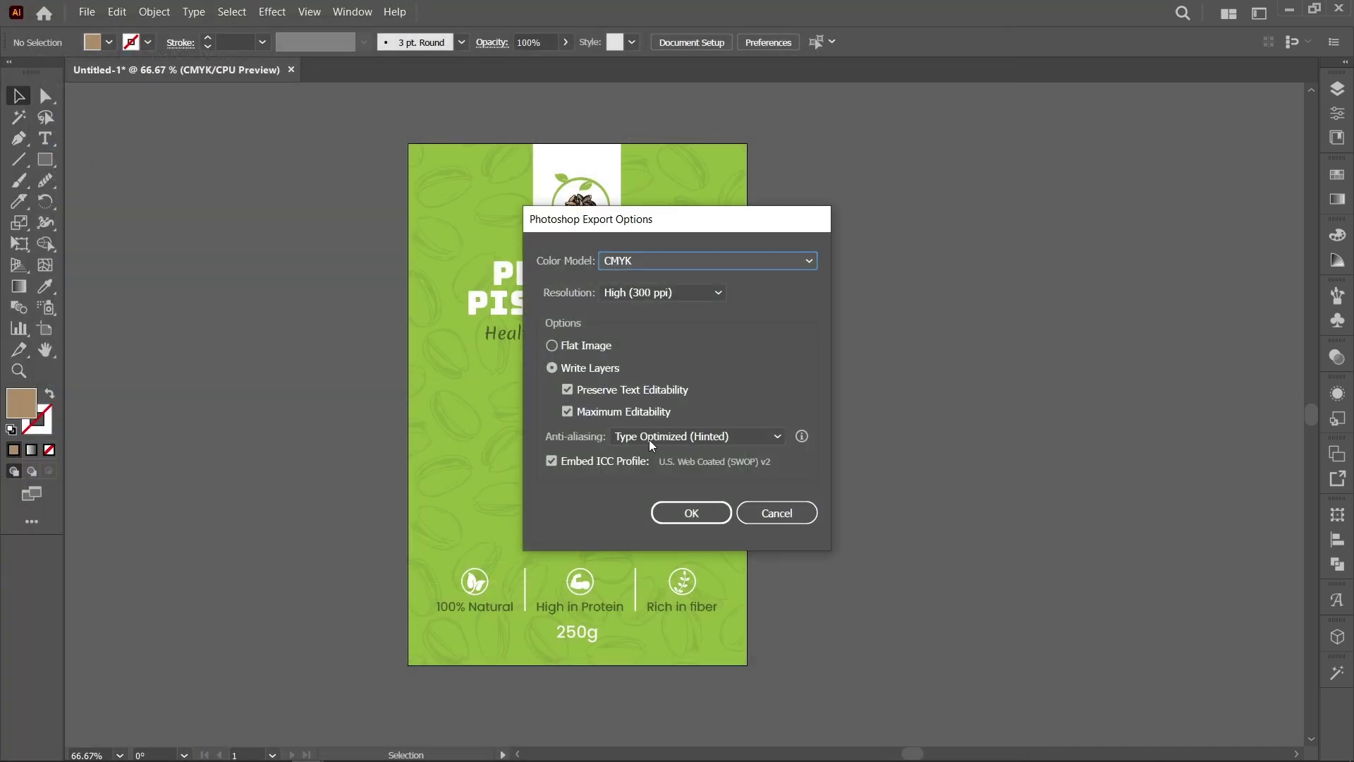
# Step: Keep CMYK, 300 ppi and Write Layers in the Photoshop export options and confirm
pyautogui.click(700, 263)
pyautogui.click(697, 294)
pyautogui.click(697, 295)
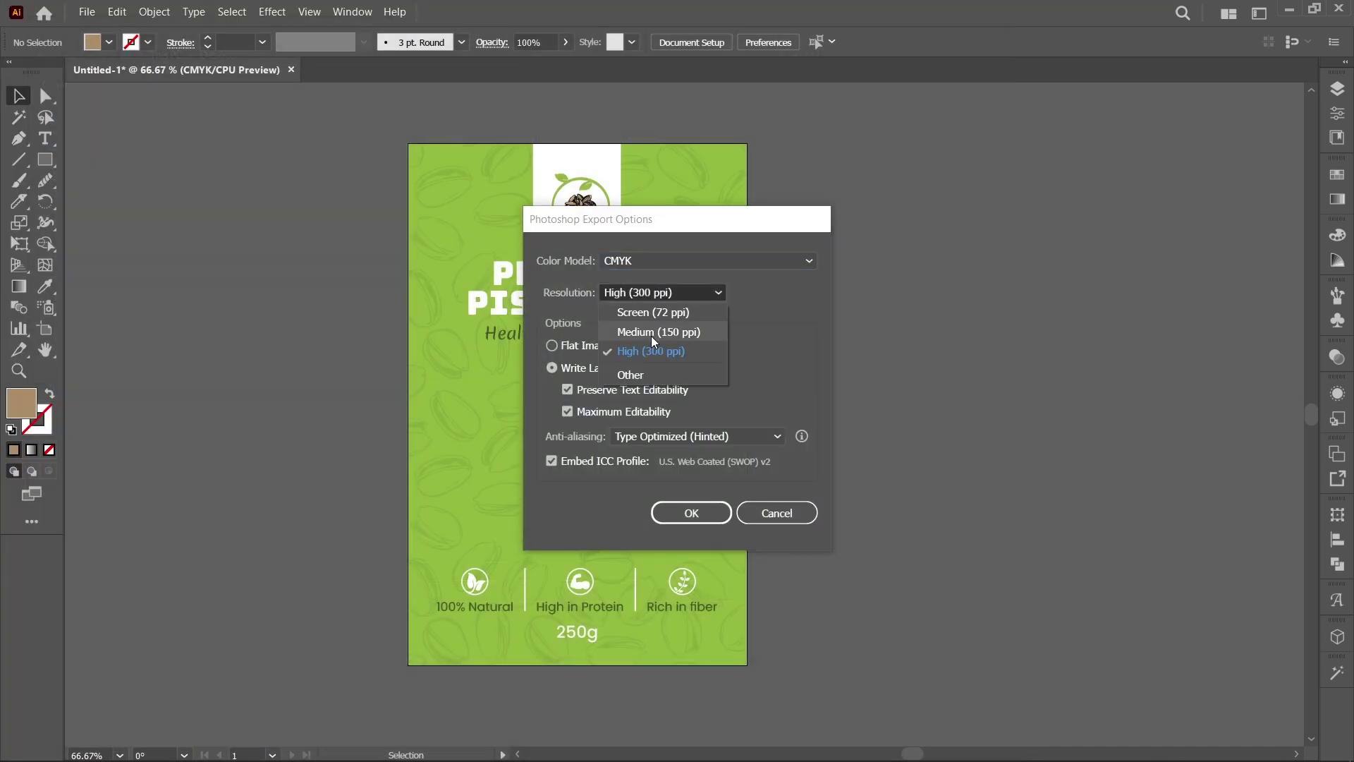
pyautogui.click(649, 349)
pyautogui.click(552, 368)
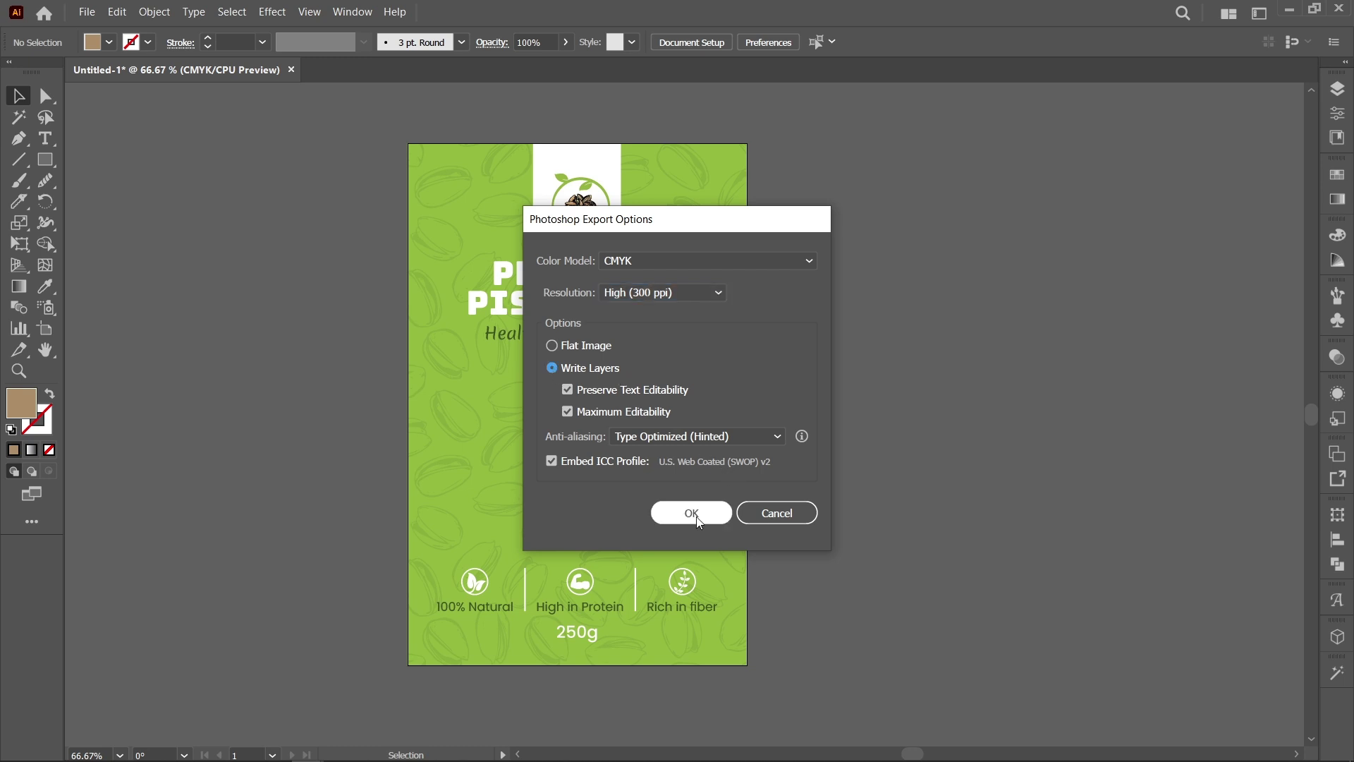
pyautogui.click(714, 517)
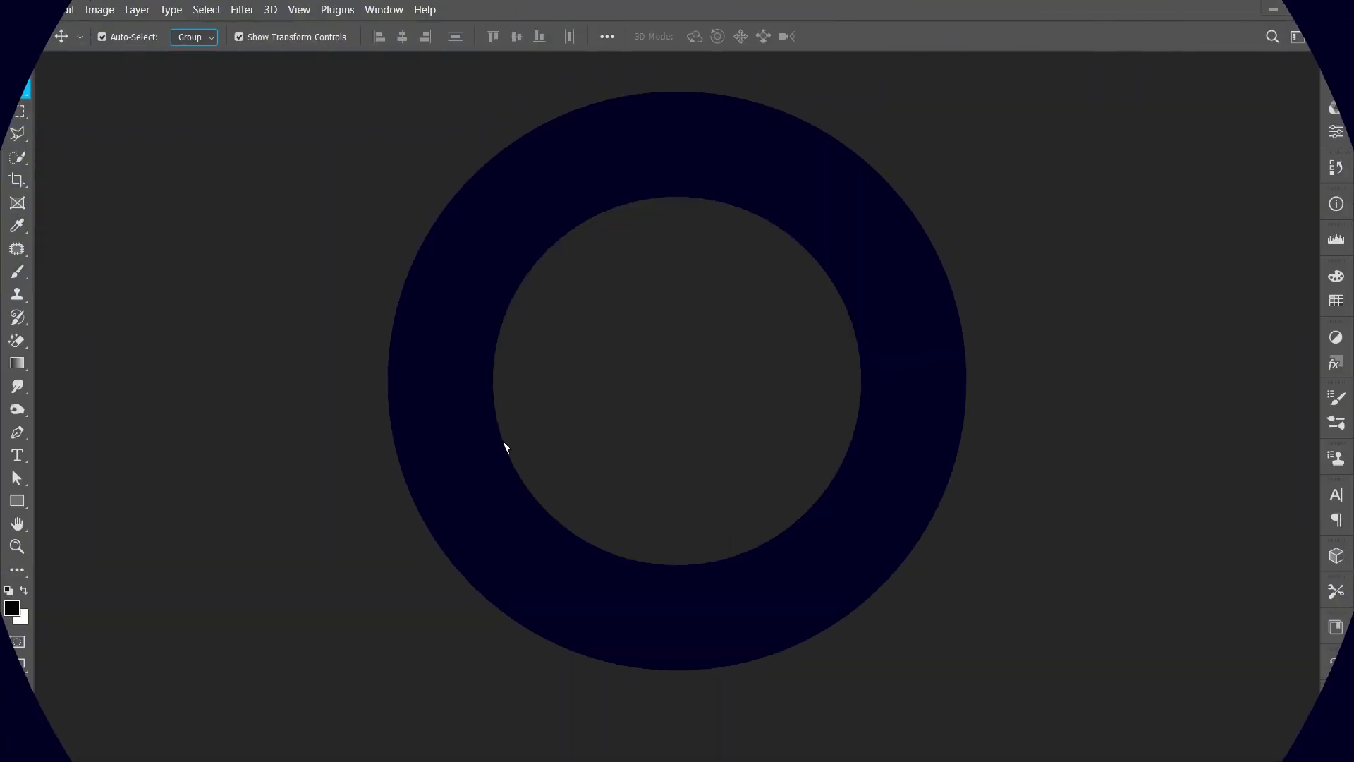
# Step: Open pistachios packaging design.psd from the Desktop in Photoshop
pyautogui.click(33, 10)
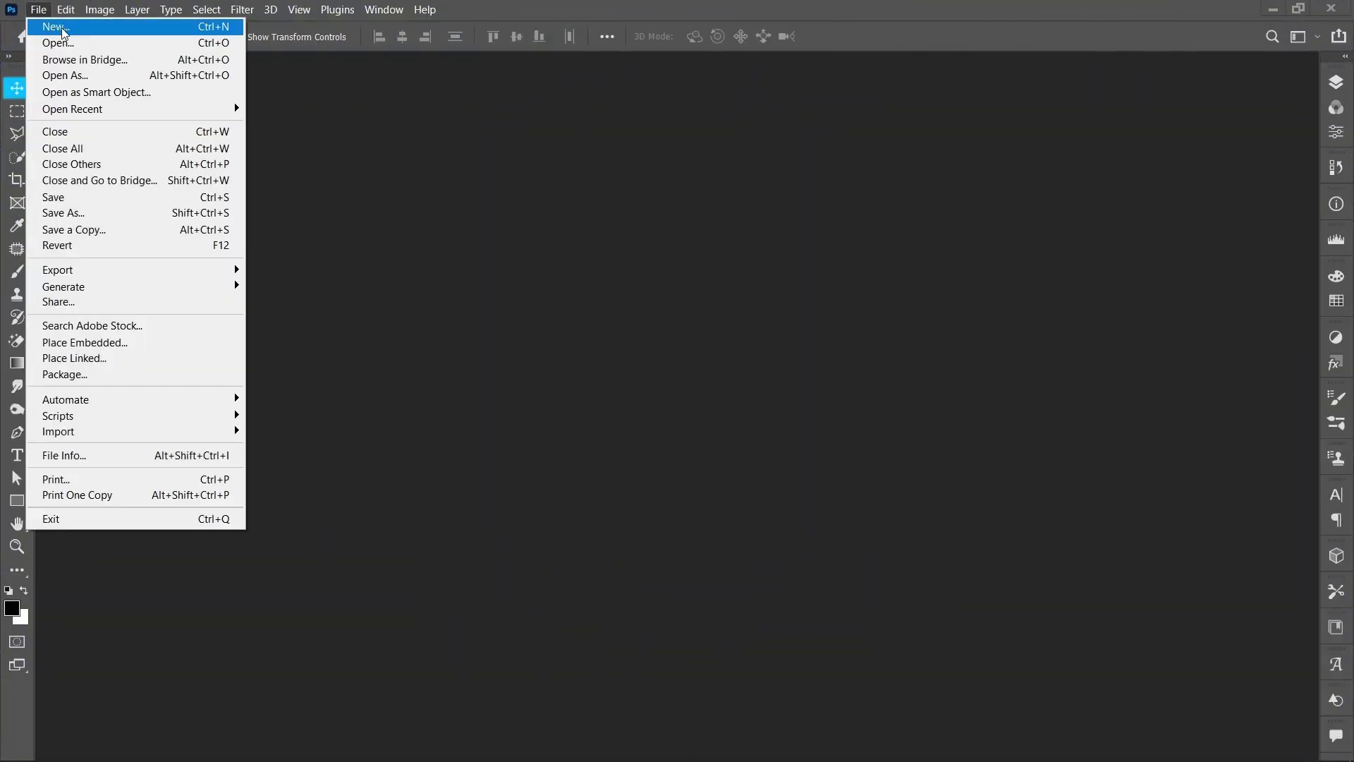
pyautogui.click(128, 38)
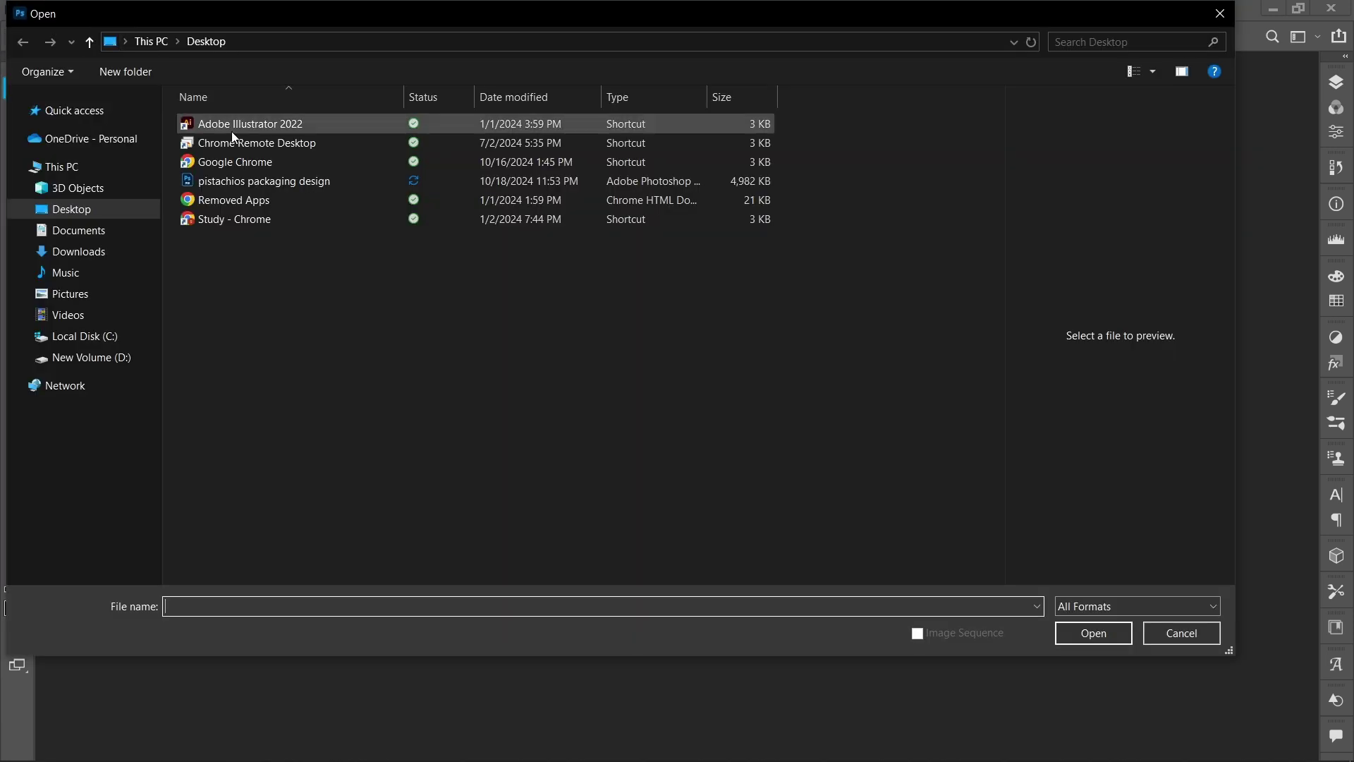
pyautogui.click(365, 183)
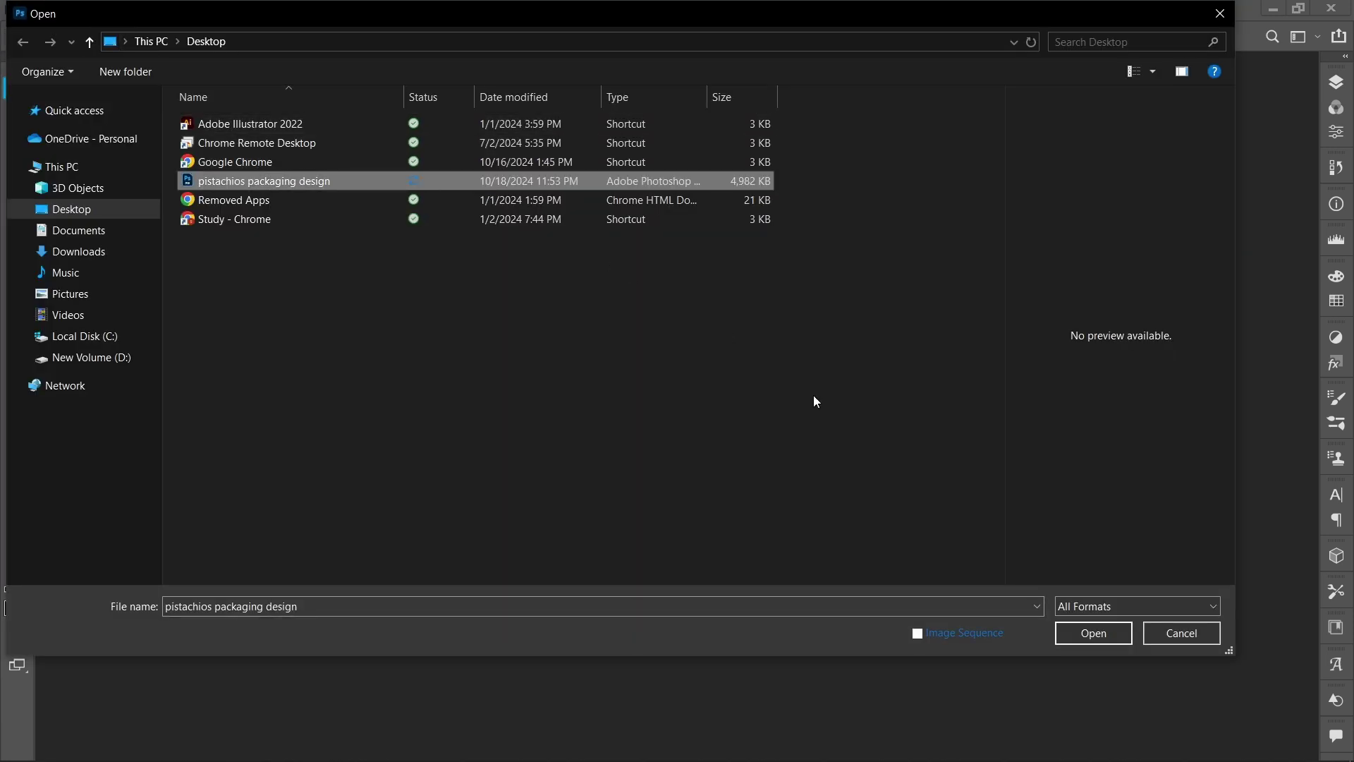
pyautogui.click(1093, 632)
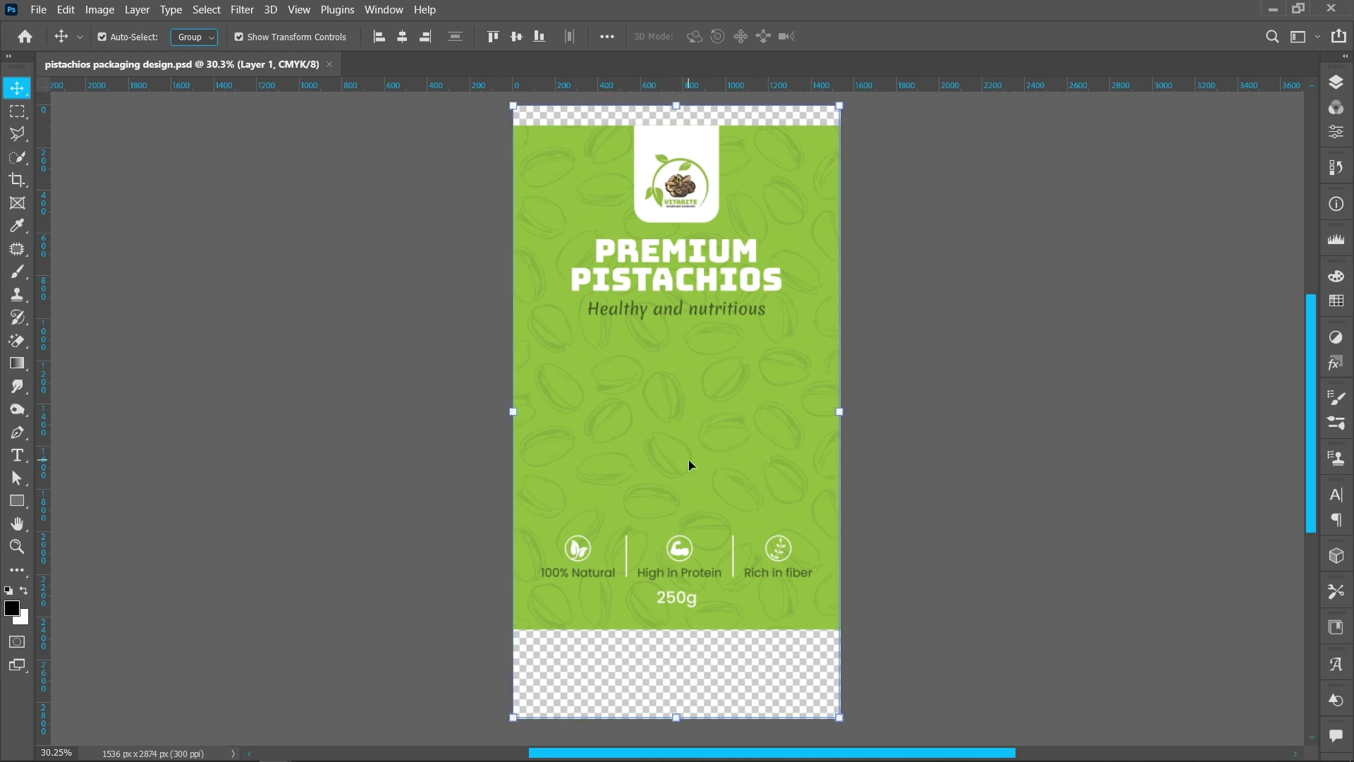
# Step: Crop the canvas to the label's top and bottom guides at 1536 × 2362 px, removing the top guide
pyautogui.moveTo(600, 91); pyautogui.dragTo(698, 629)
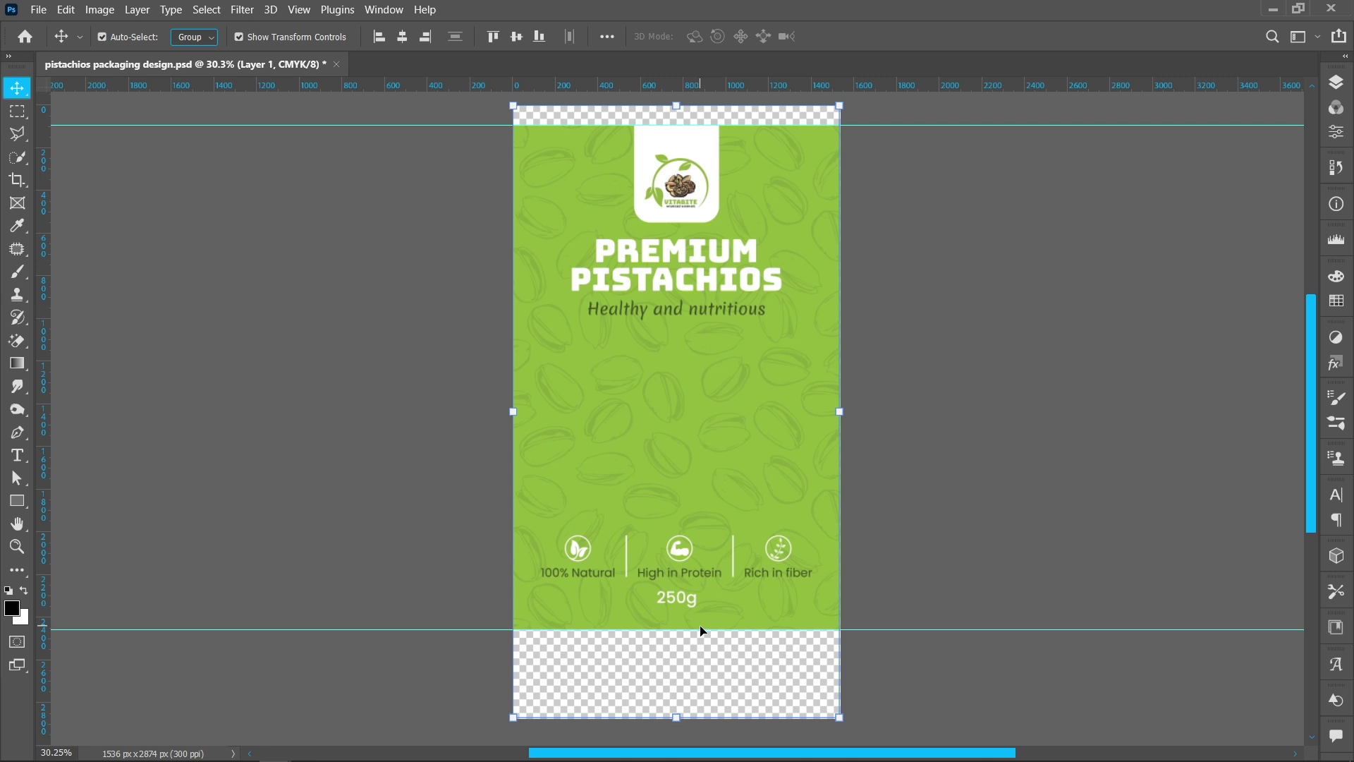
pyautogui.moveTo(12, 179); pyautogui.dragTo(121, 185)
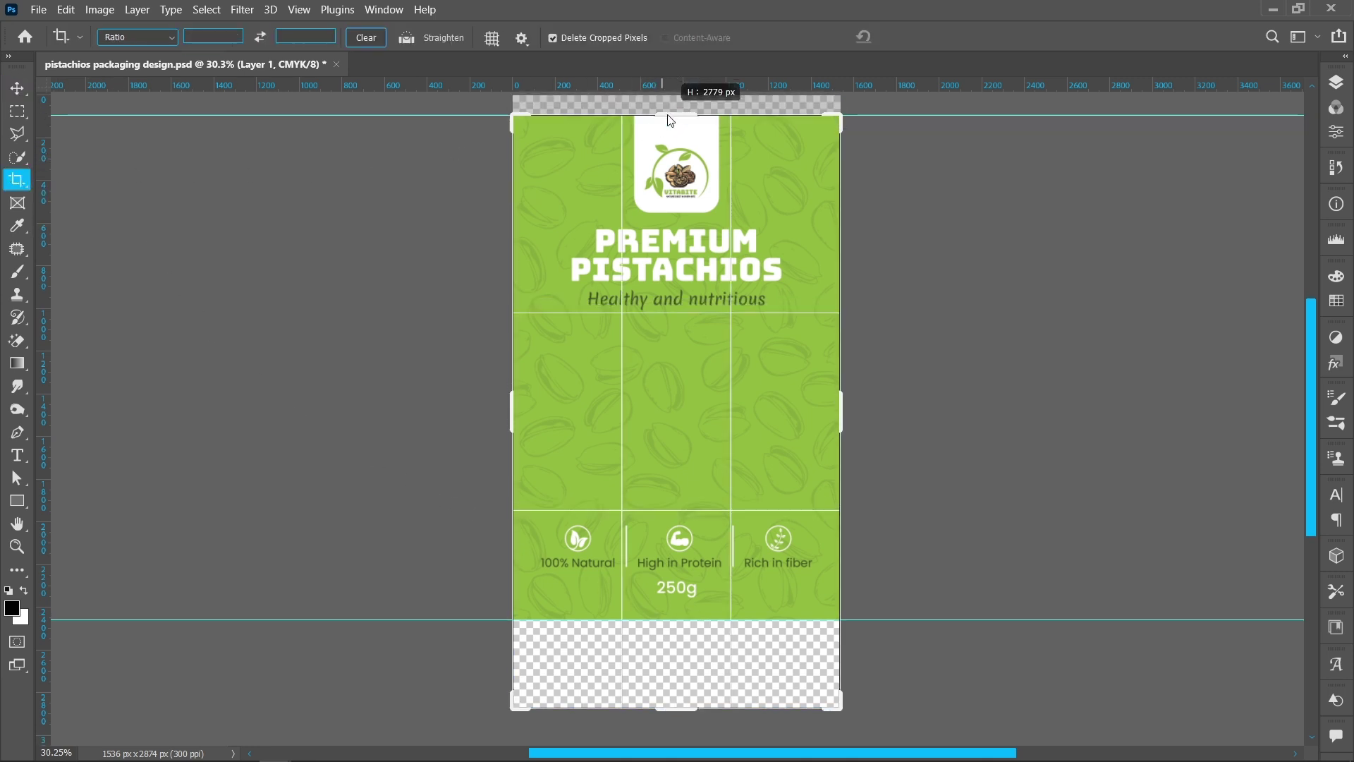
pyautogui.moveTo(670, 121); pyautogui.dragTo(670, 118)
pyautogui.moveTo(677, 707); pyautogui.dragTo(682, 663)
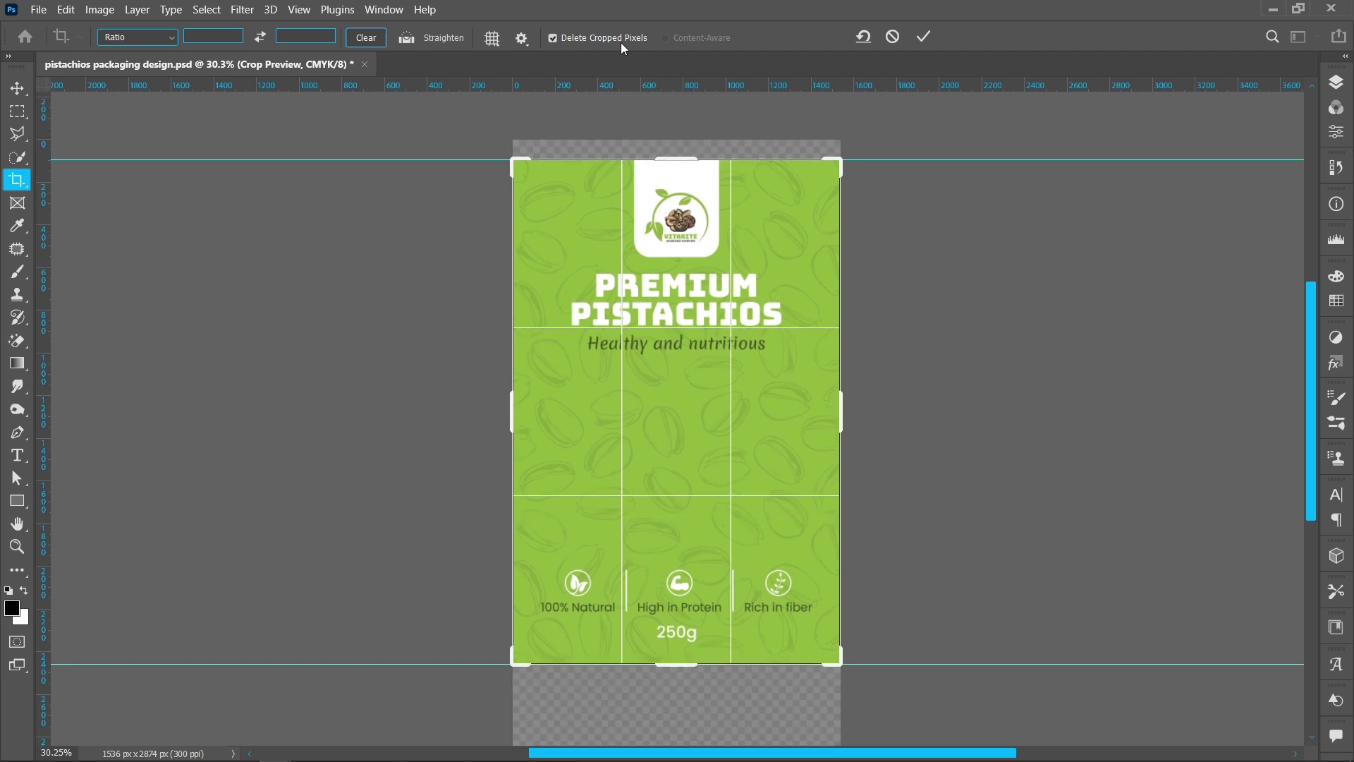
pyautogui.click(924, 36)
pyautogui.click(17, 89)
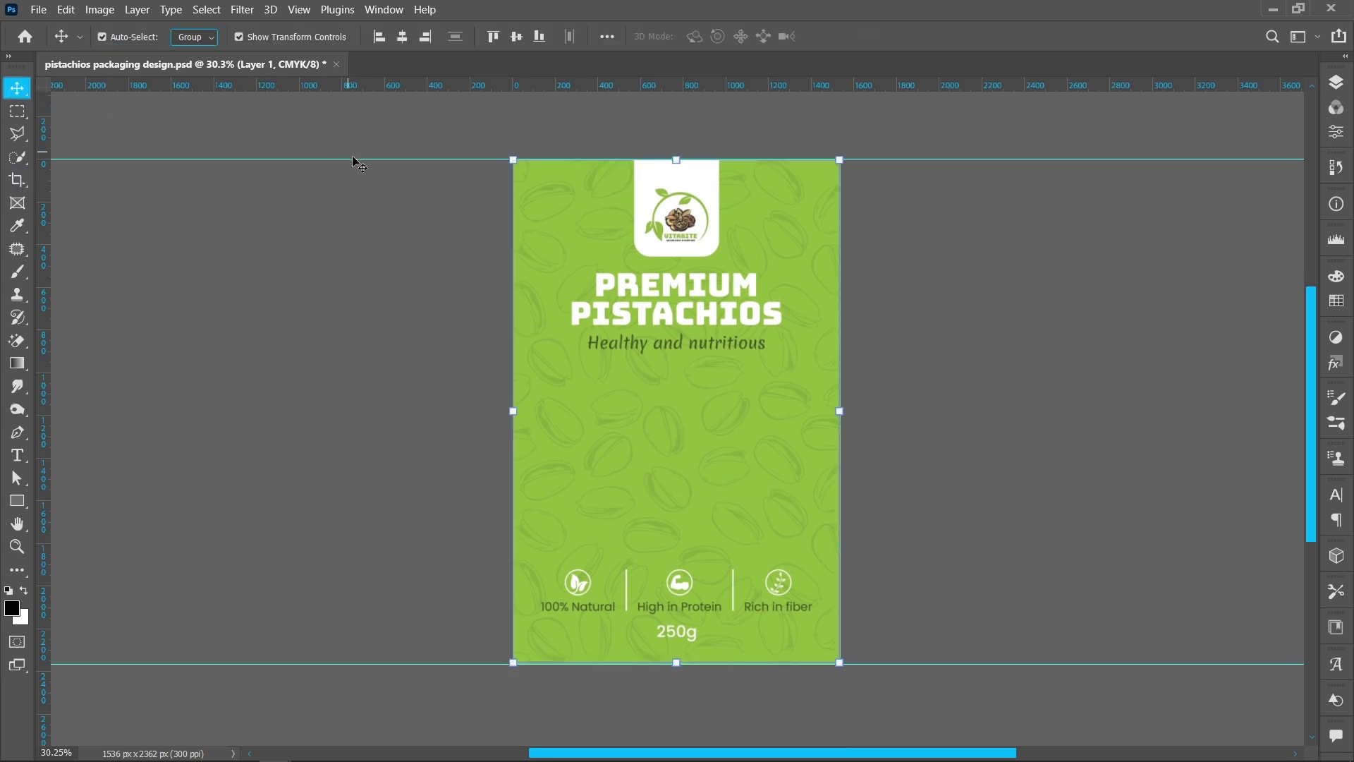
pyautogui.moveTo(352, 160); pyautogui.dragTo(347, 85)
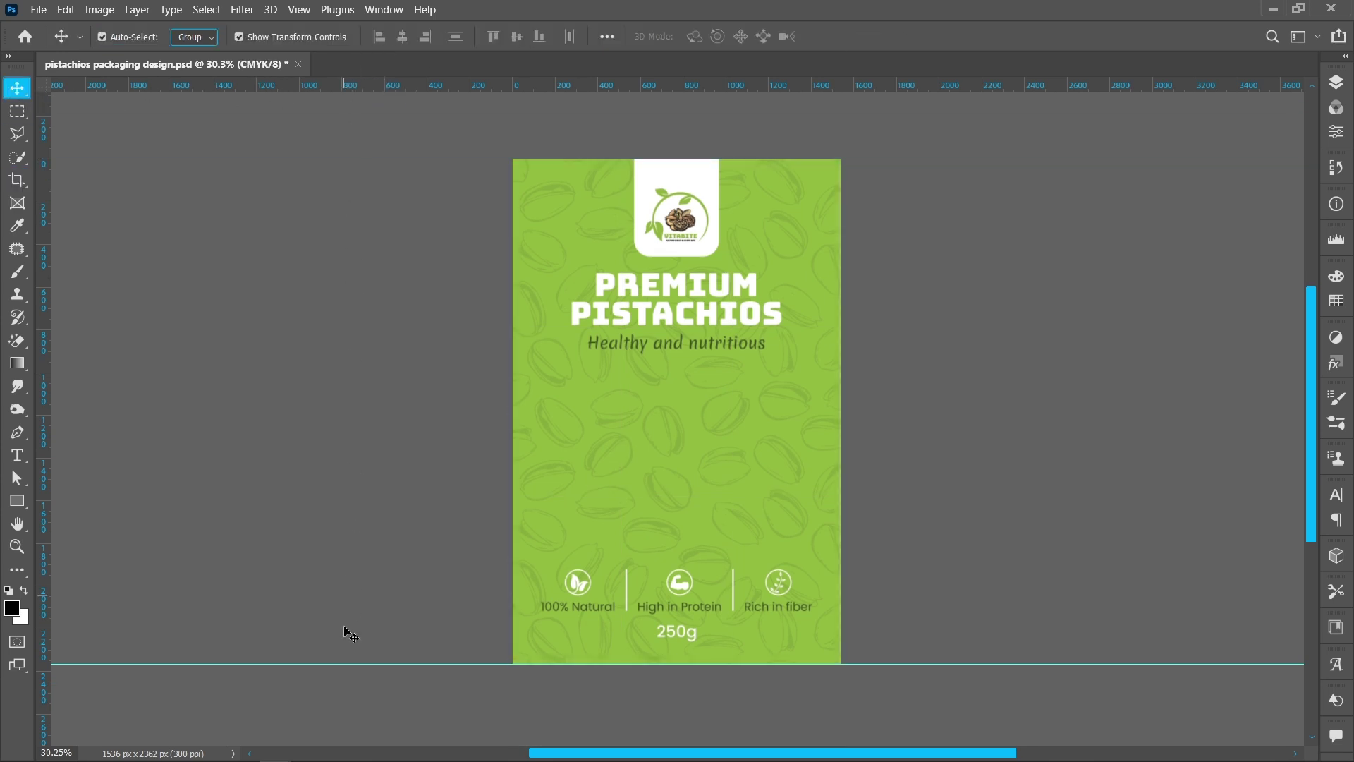
# Step: Remove the bottom guide and ungroup Layer 1 into separate text, group and path layers
pyautogui.moveTo(345, 664); pyautogui.dragTo(356, 83)
pyautogui.scroll(1, 642, 344)
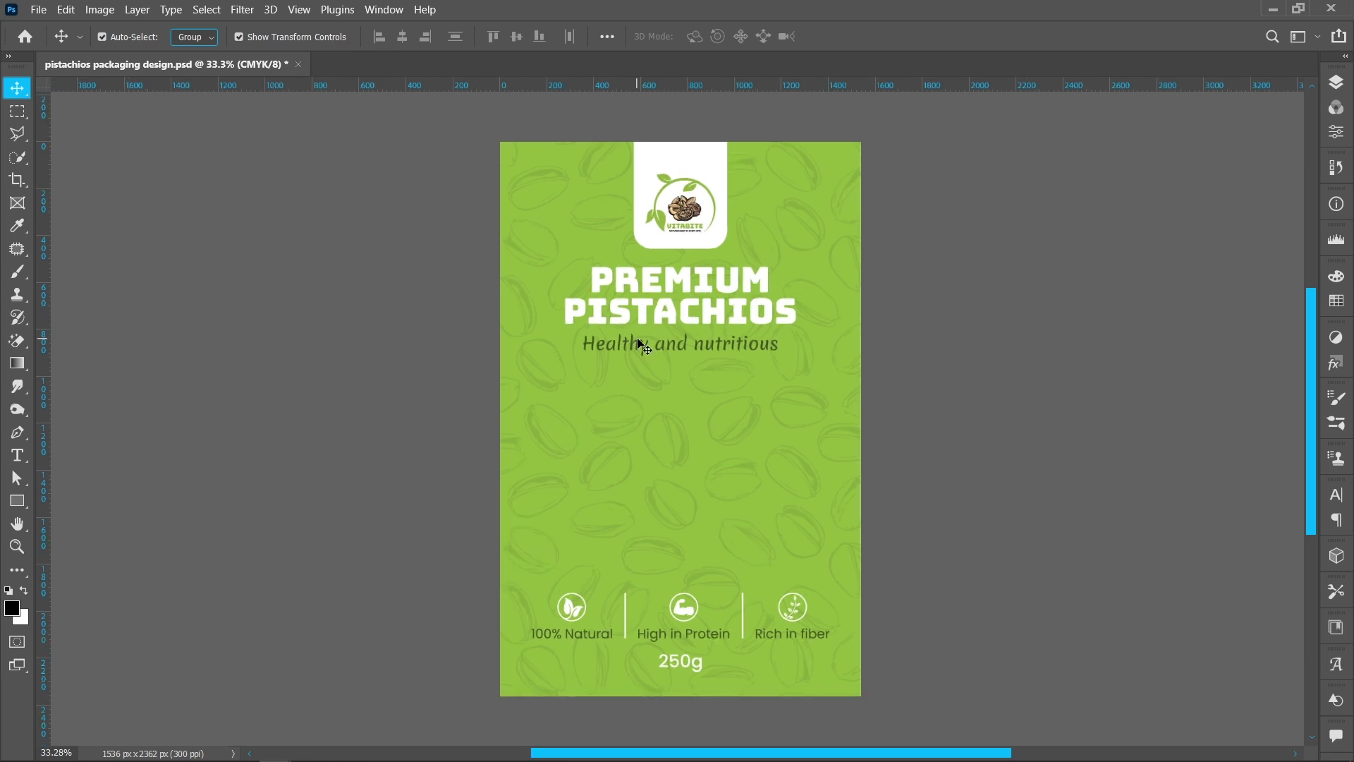
pyautogui.scroll(1, 620, 343)
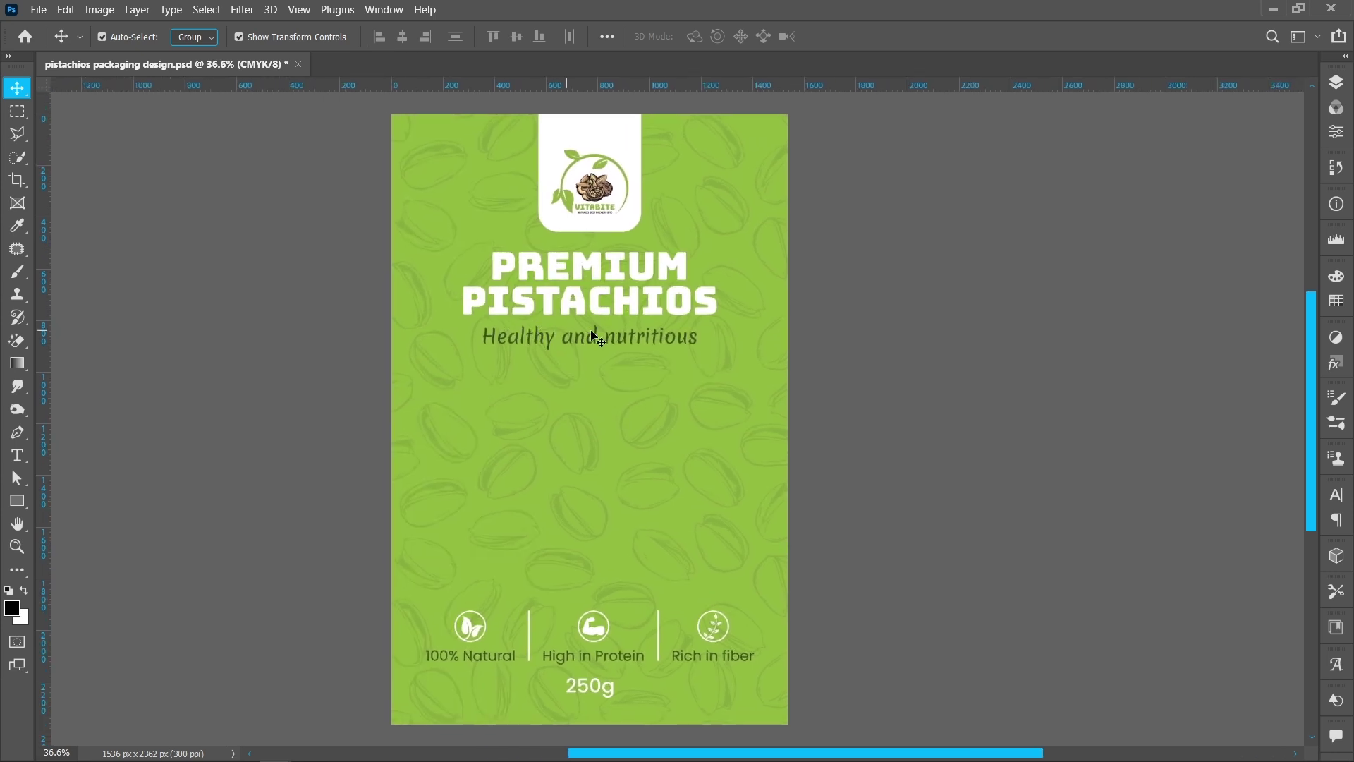
pyautogui.click(1335, 83)
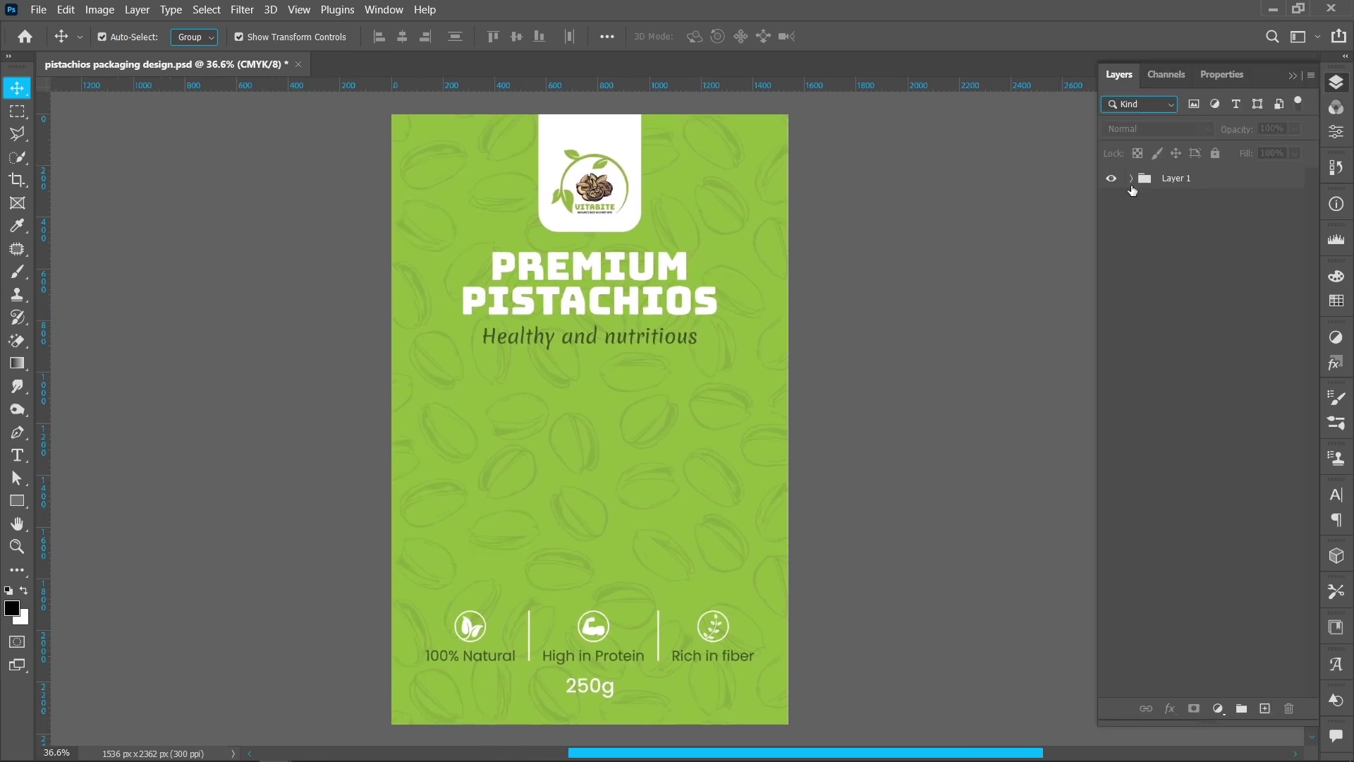
pyautogui.rightClick(1176, 182)
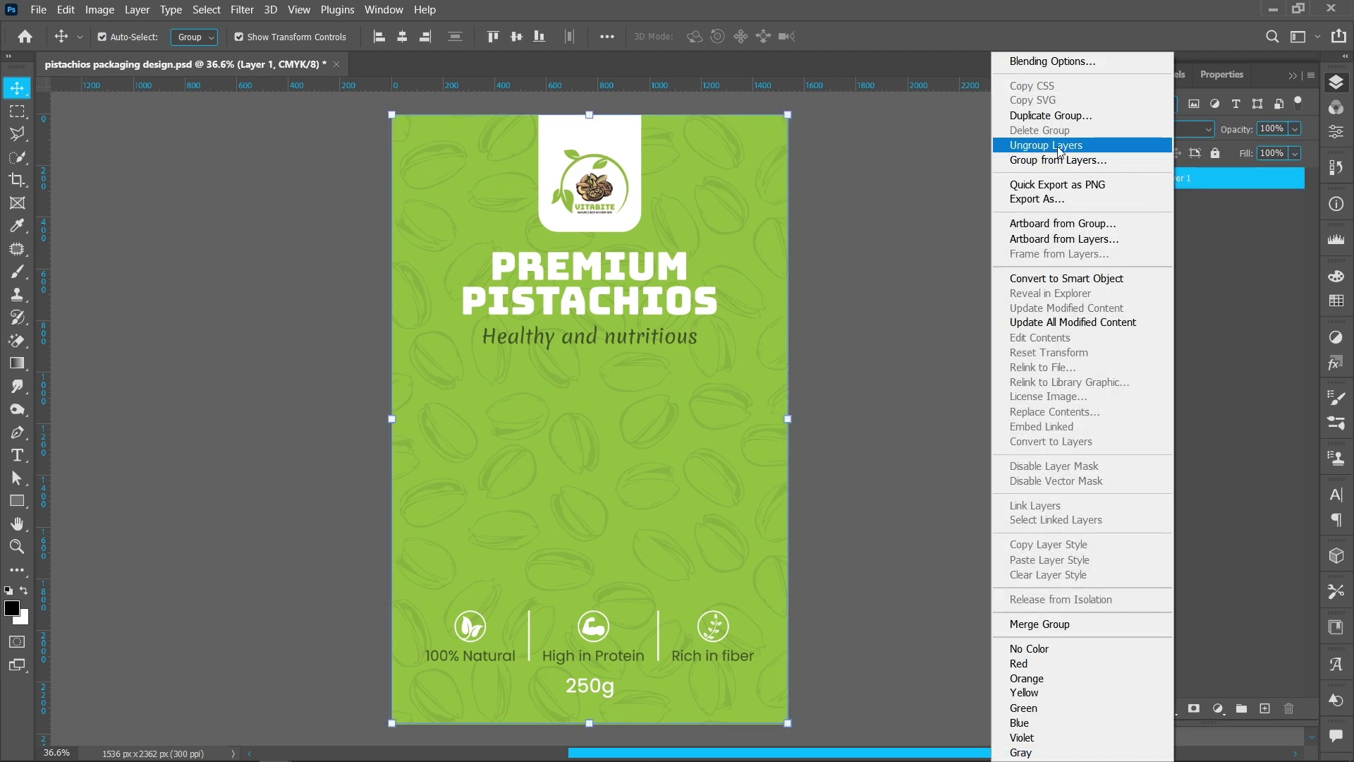
pyautogui.click(1106, 147)
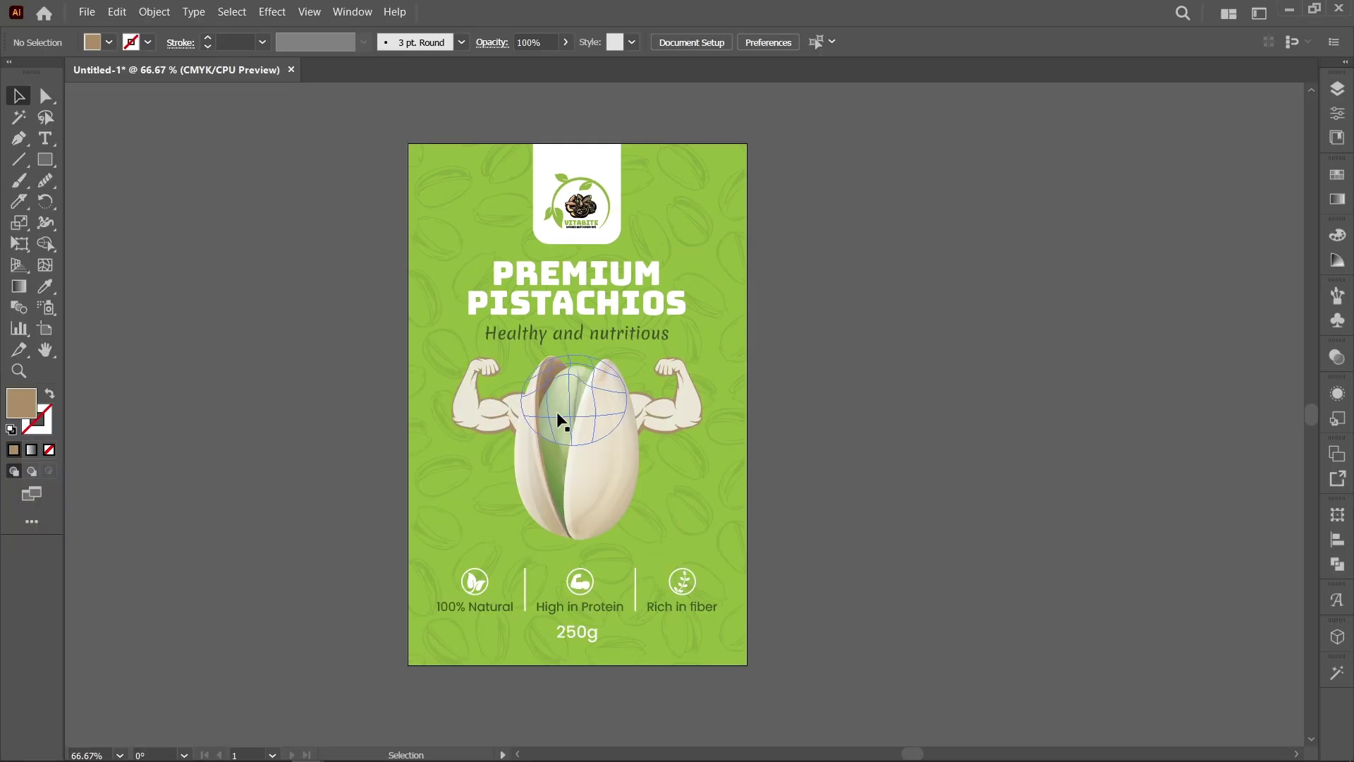
# Step: Ungroup the arms from the pistachio in Illustrator and copy the flexing arms artwork
pyautogui.click(559, 414)
pyautogui.rightClick(559, 415)
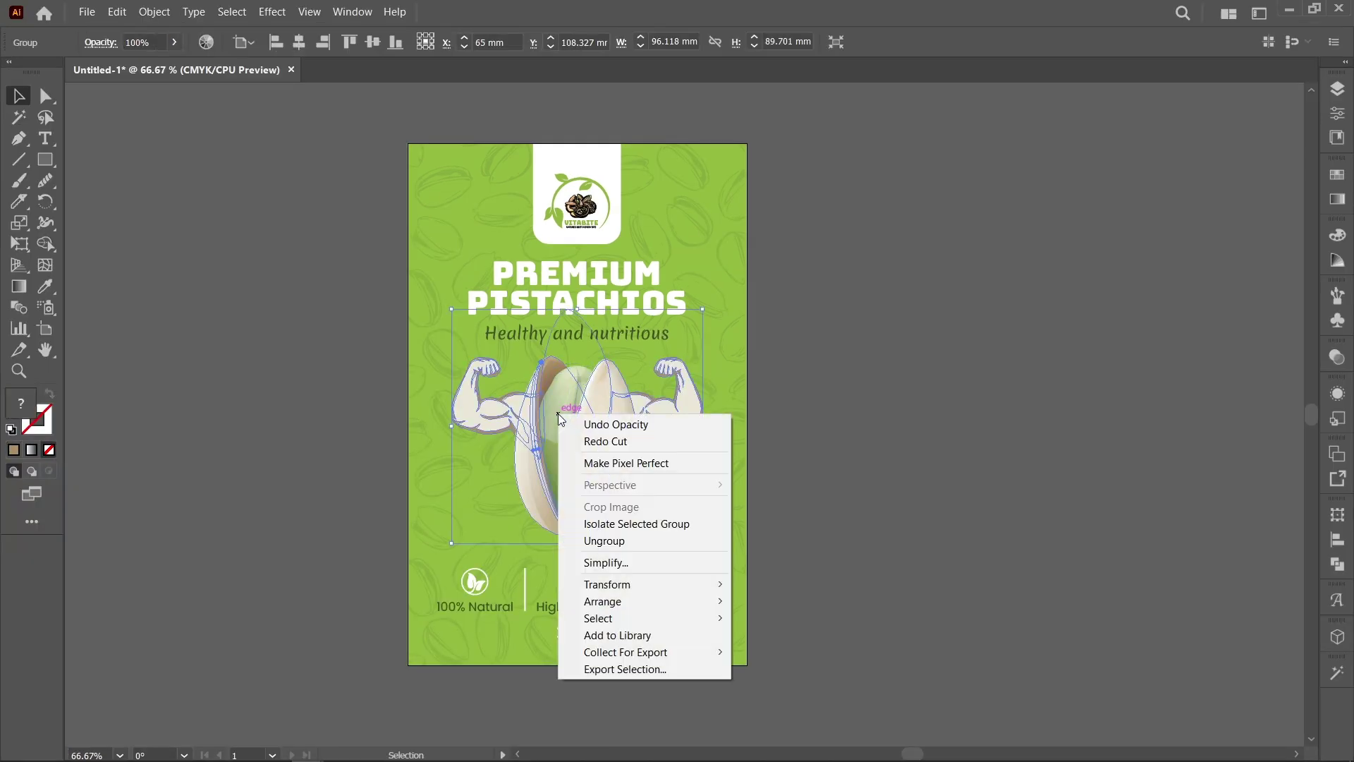
pyautogui.click(620, 540)
pyautogui.click(762, 477)
pyautogui.click(544, 463)
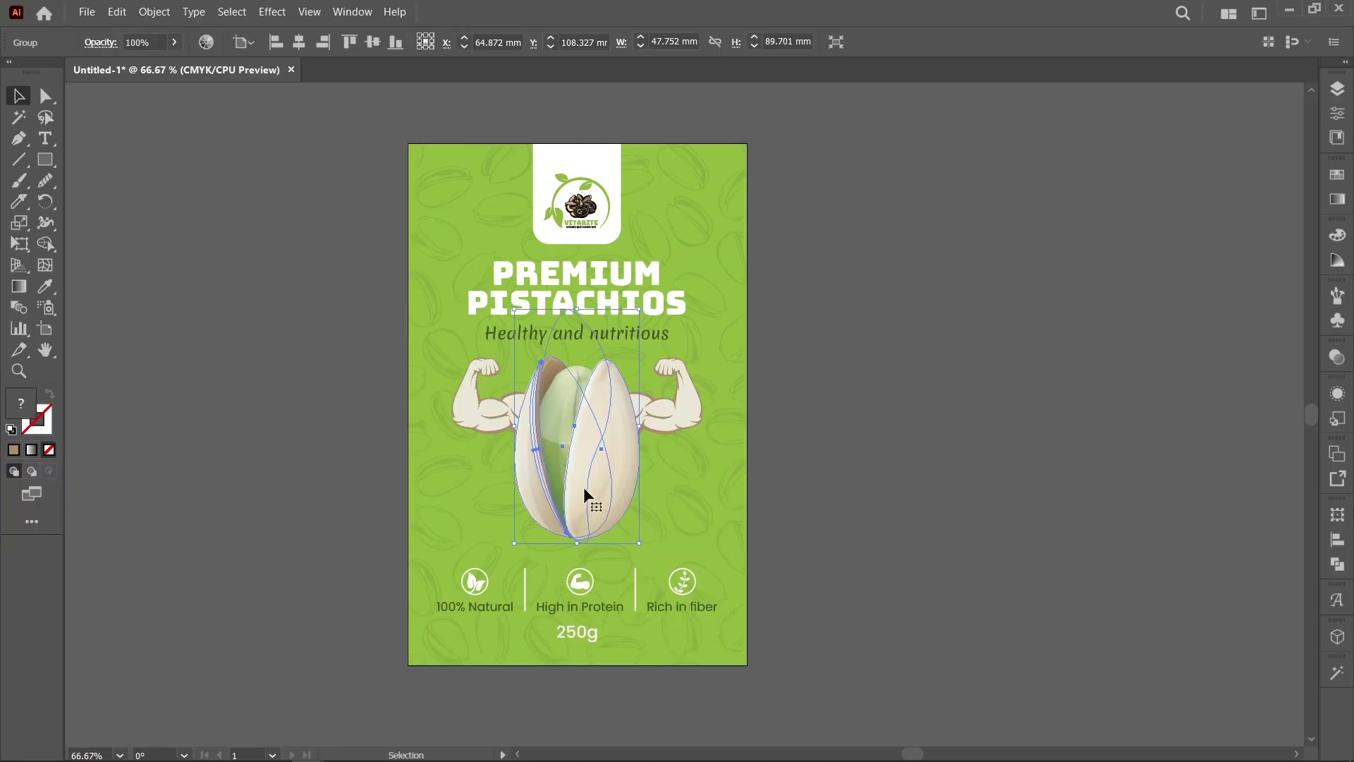
pyautogui.click(683, 428)
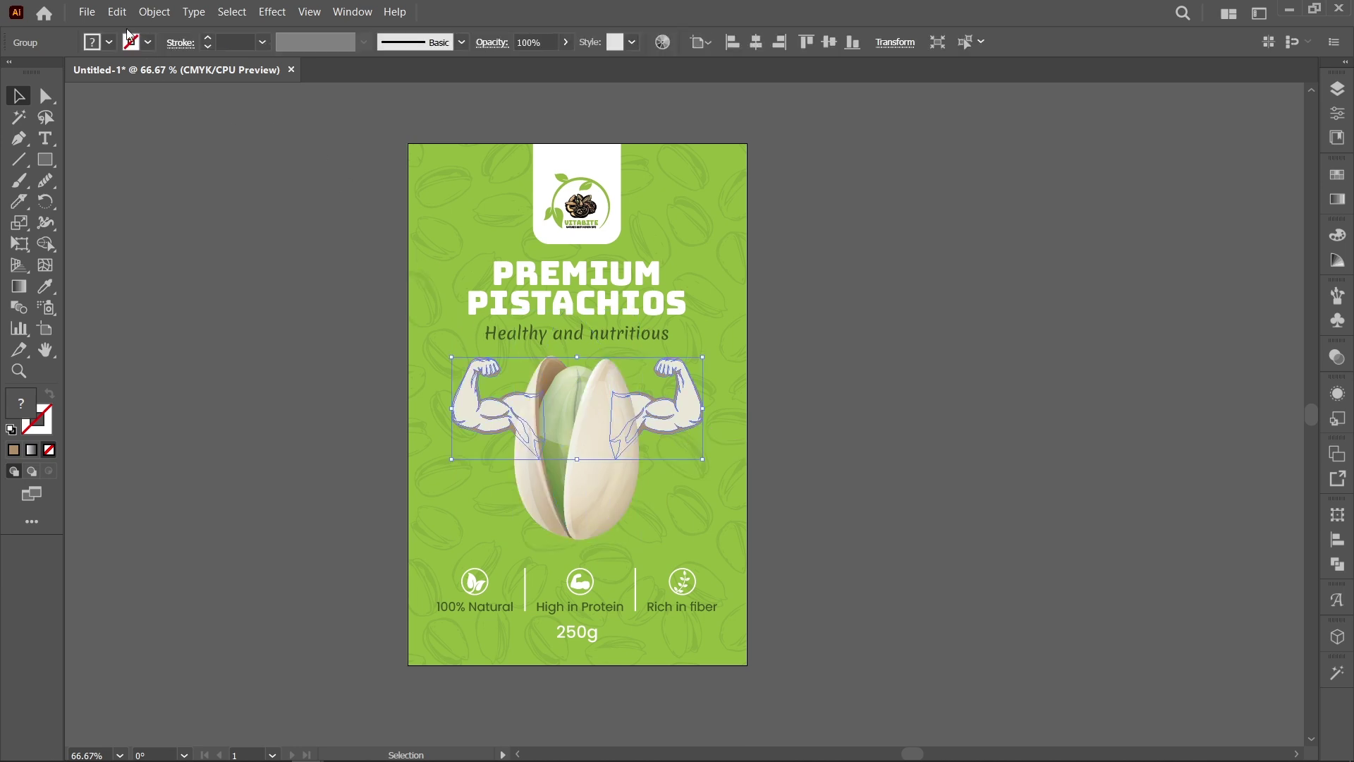
pyautogui.click(117, 12)
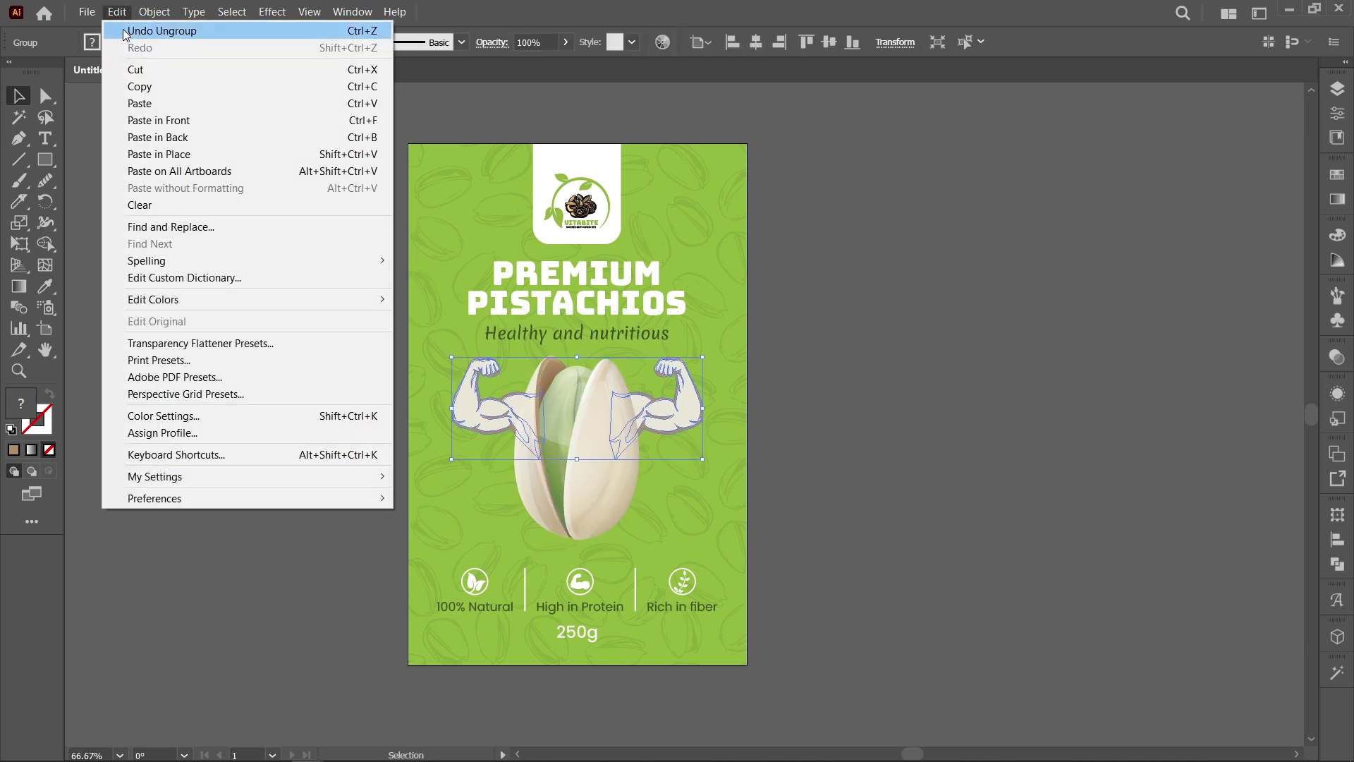
pyautogui.click(229, 86)
pyautogui.hotkey('alt', 'Tab')
# Step: Paste the copied flexing arms into the label as a Smart Object and commit the placement
pyautogui.click(57, 8)
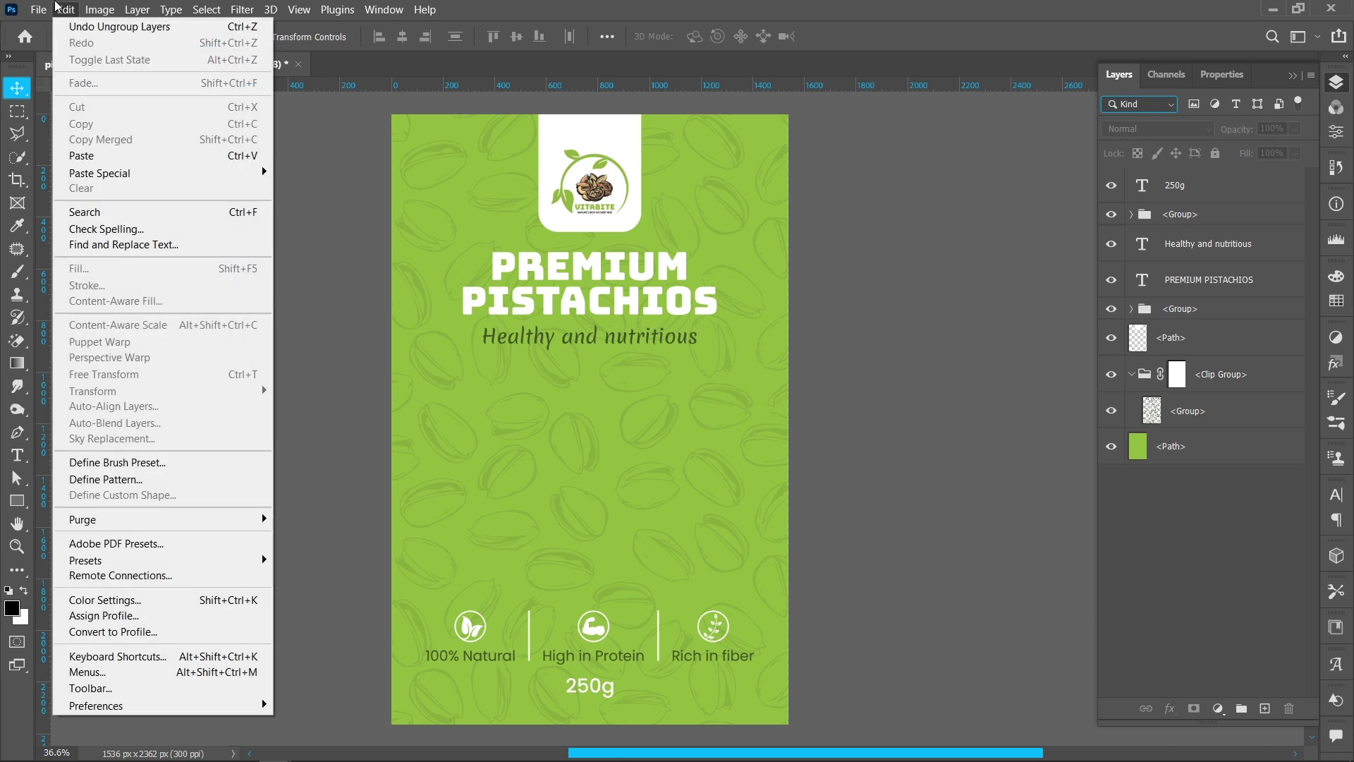
pyautogui.click(192, 155)
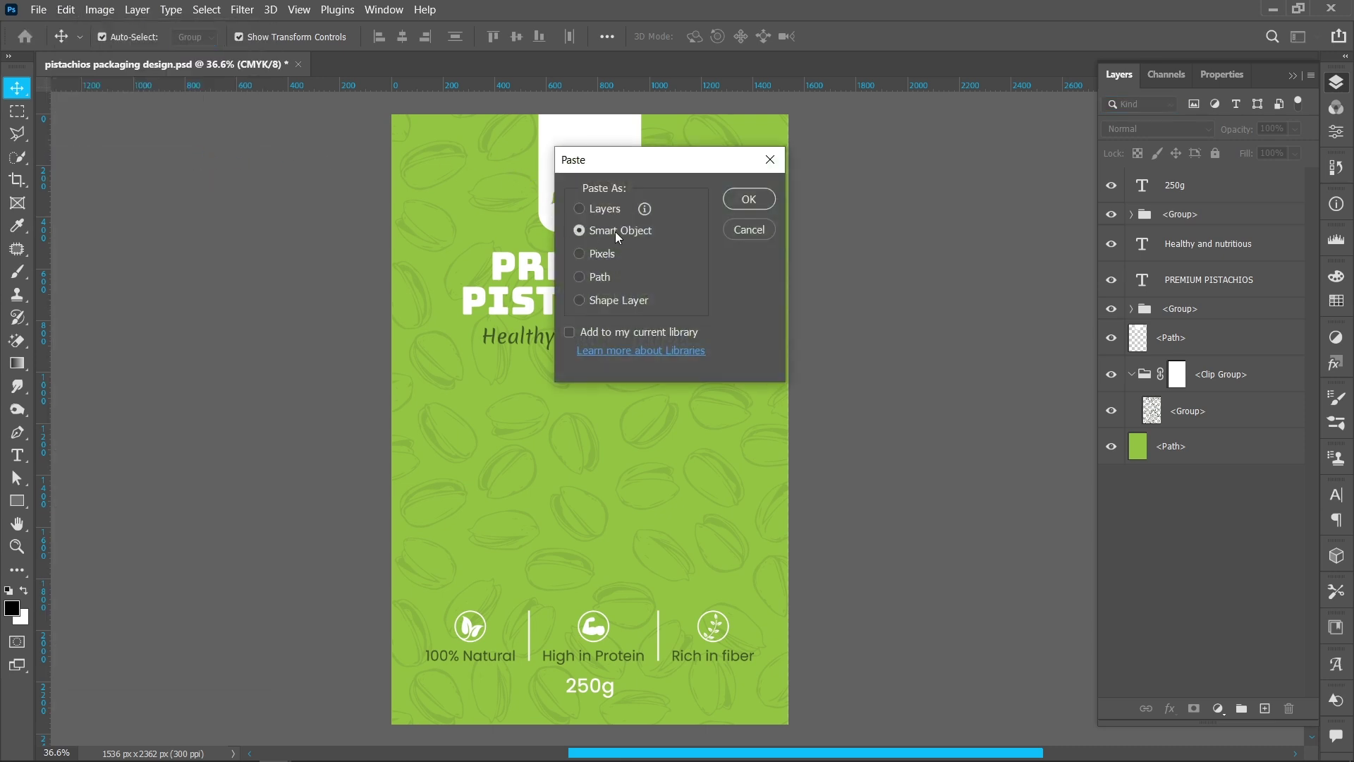
pyautogui.click(749, 199)
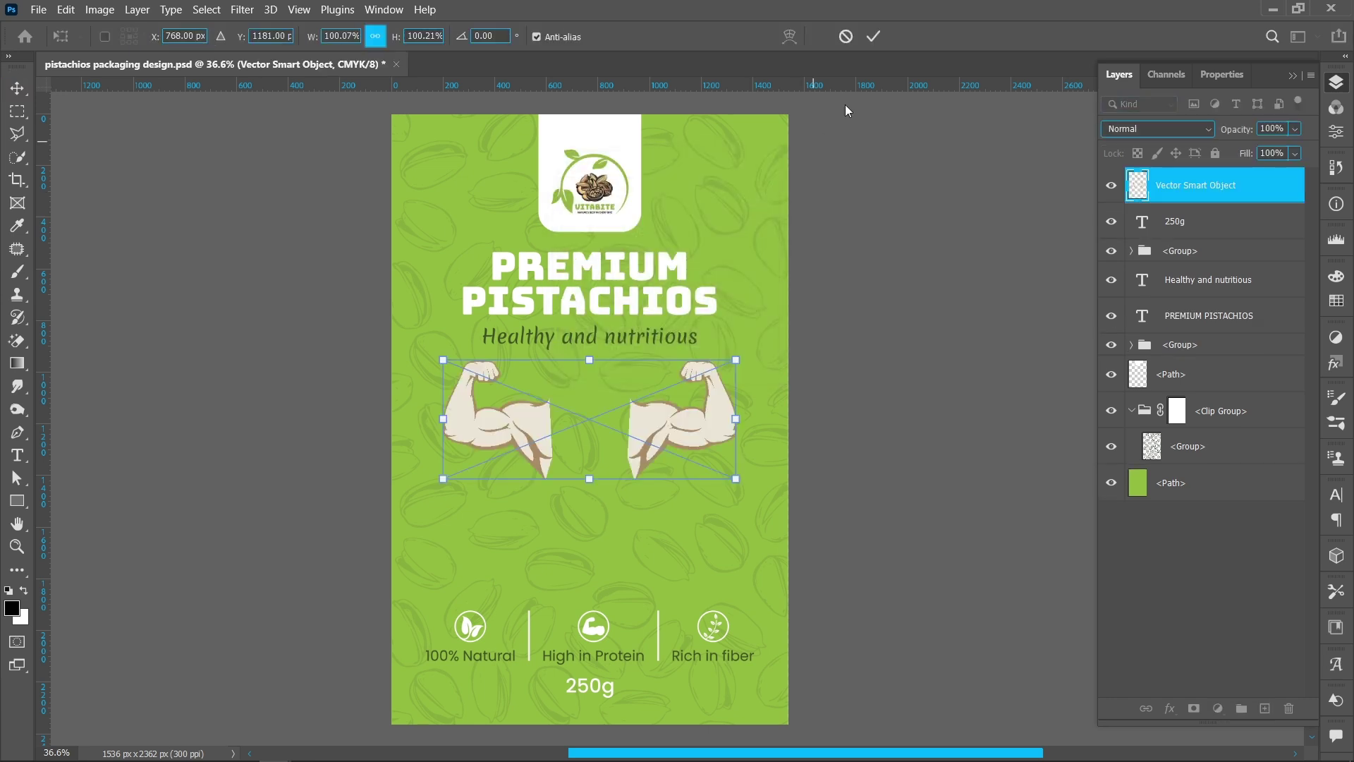
pyautogui.click(873, 38)
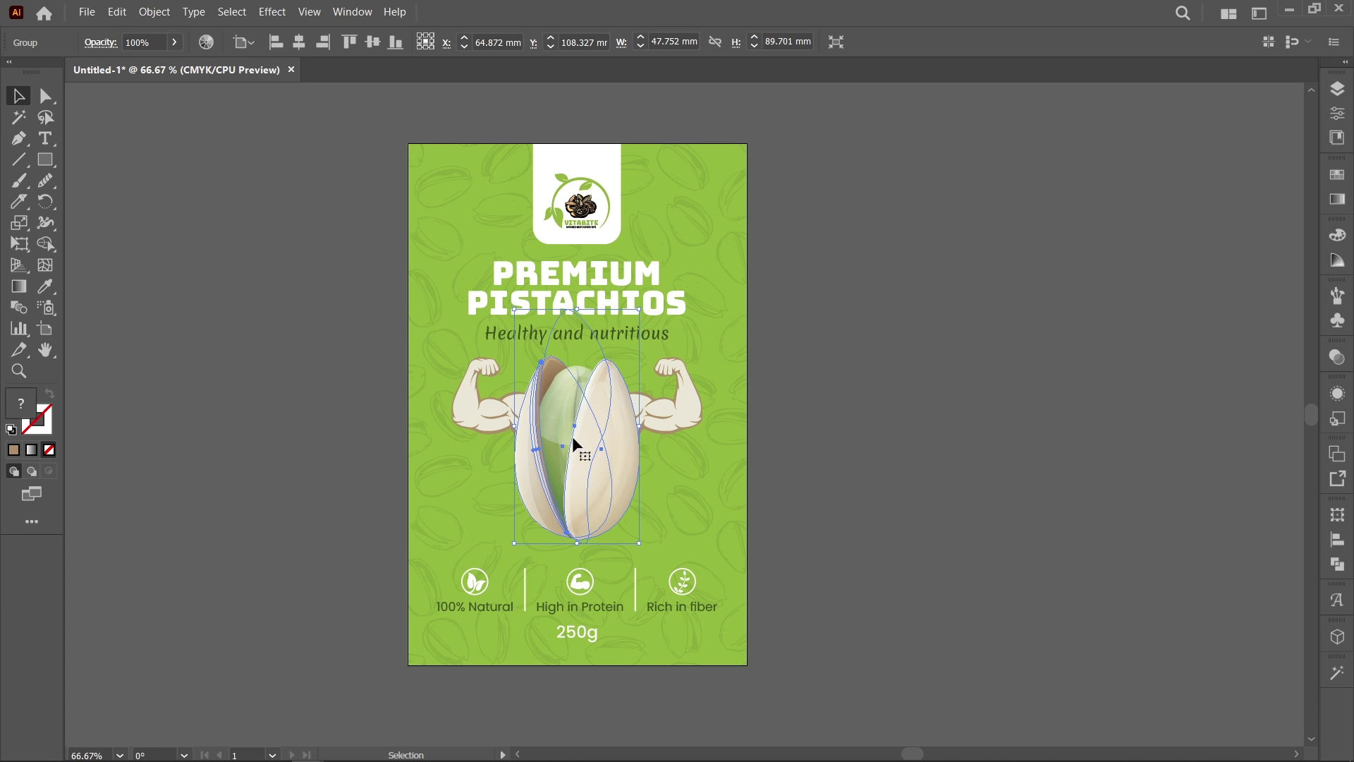
# Step: Copy the pistachio artwork in Illustrator and paste it into the label as a Smart Object
pyautogui.click(117, 12)
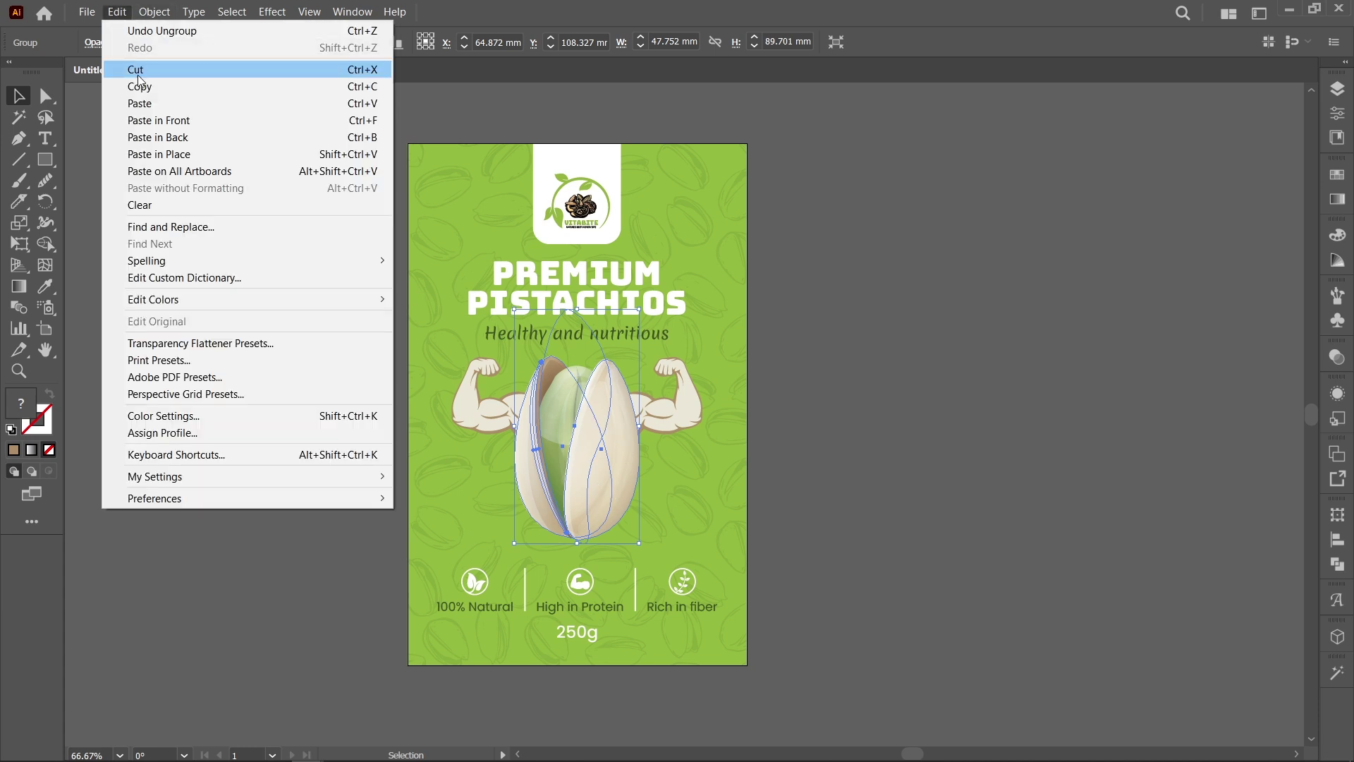
pyautogui.click(226, 88)
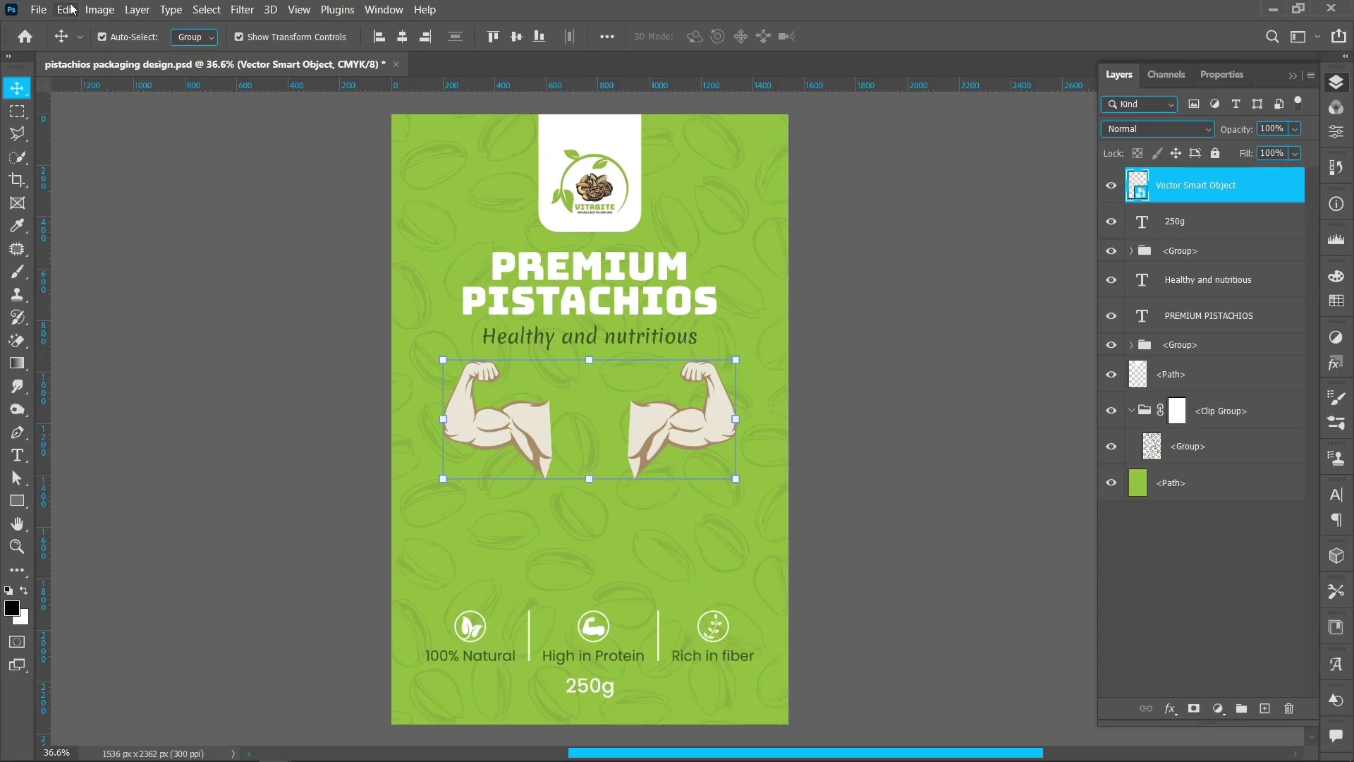
pyautogui.click(65, 9)
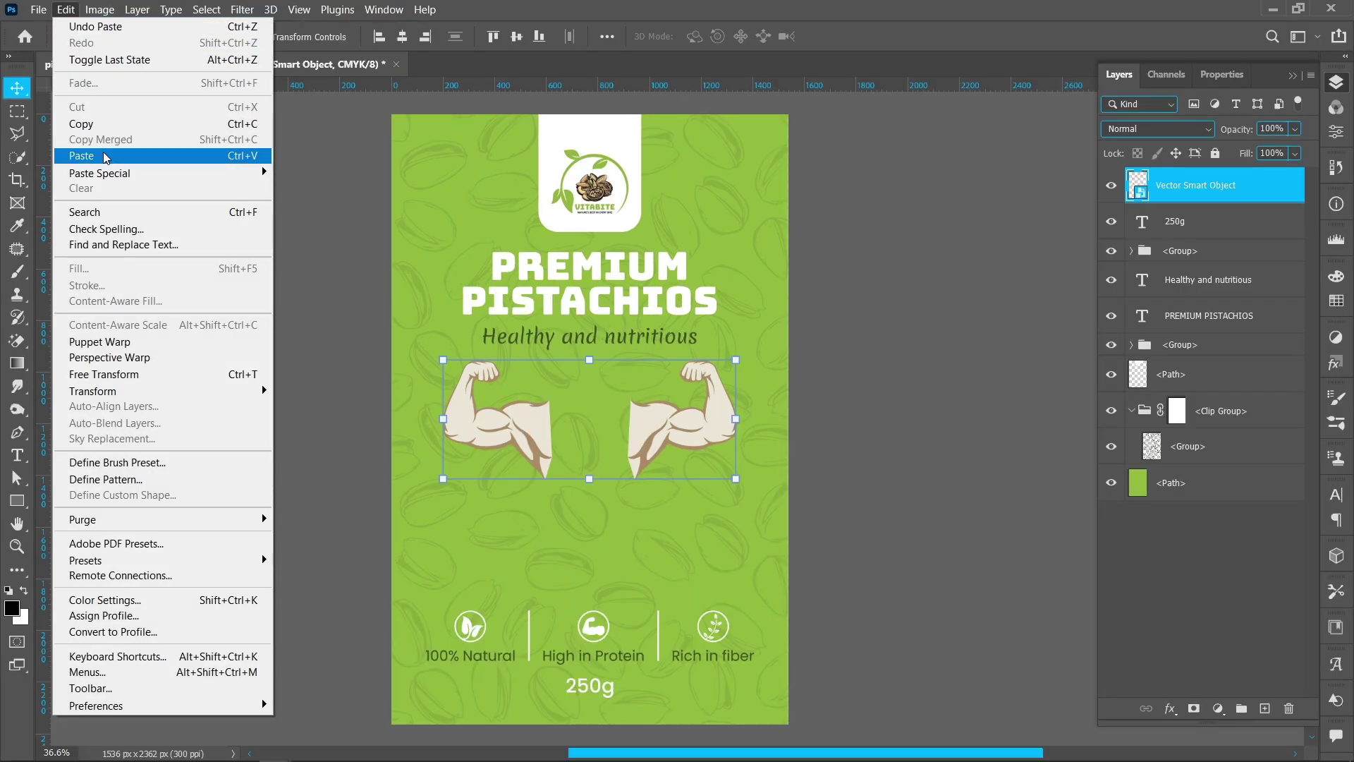
pyautogui.click(175, 155)
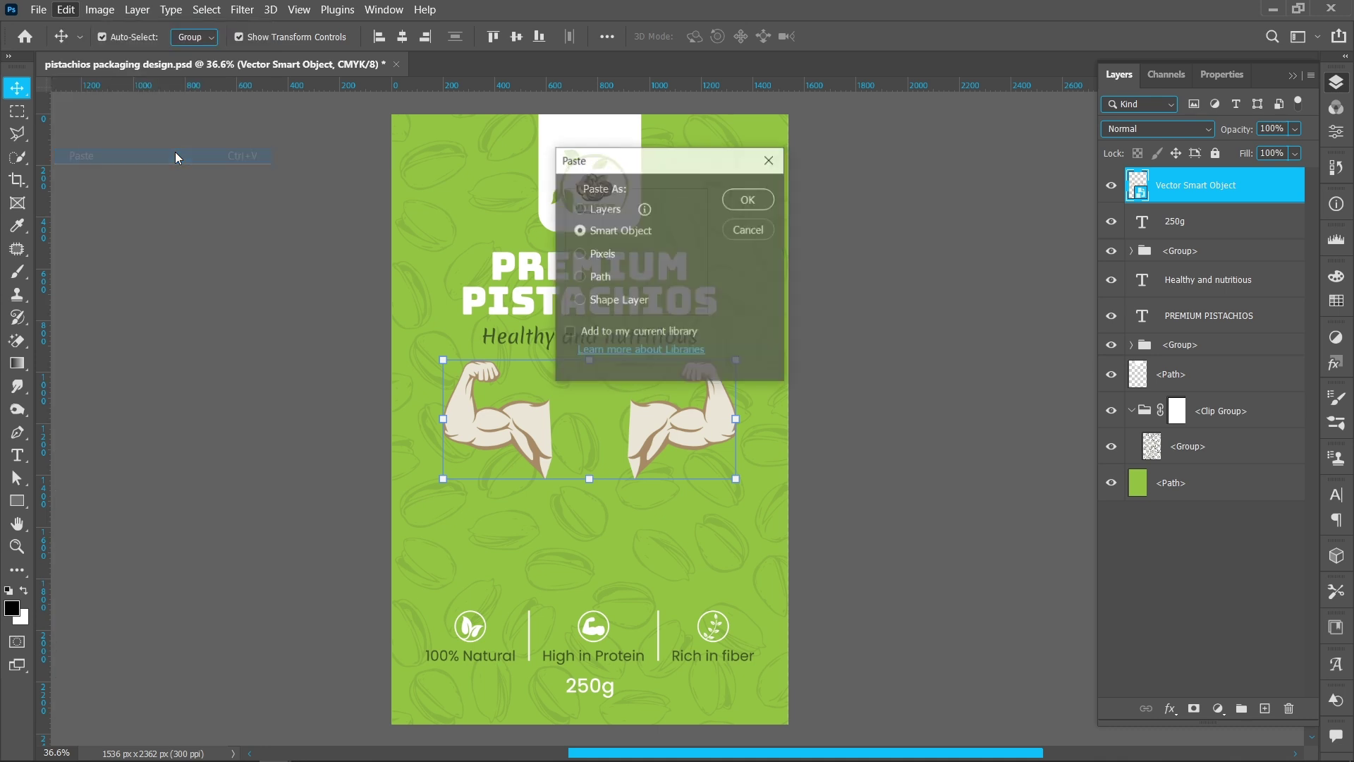
pyautogui.click(756, 202)
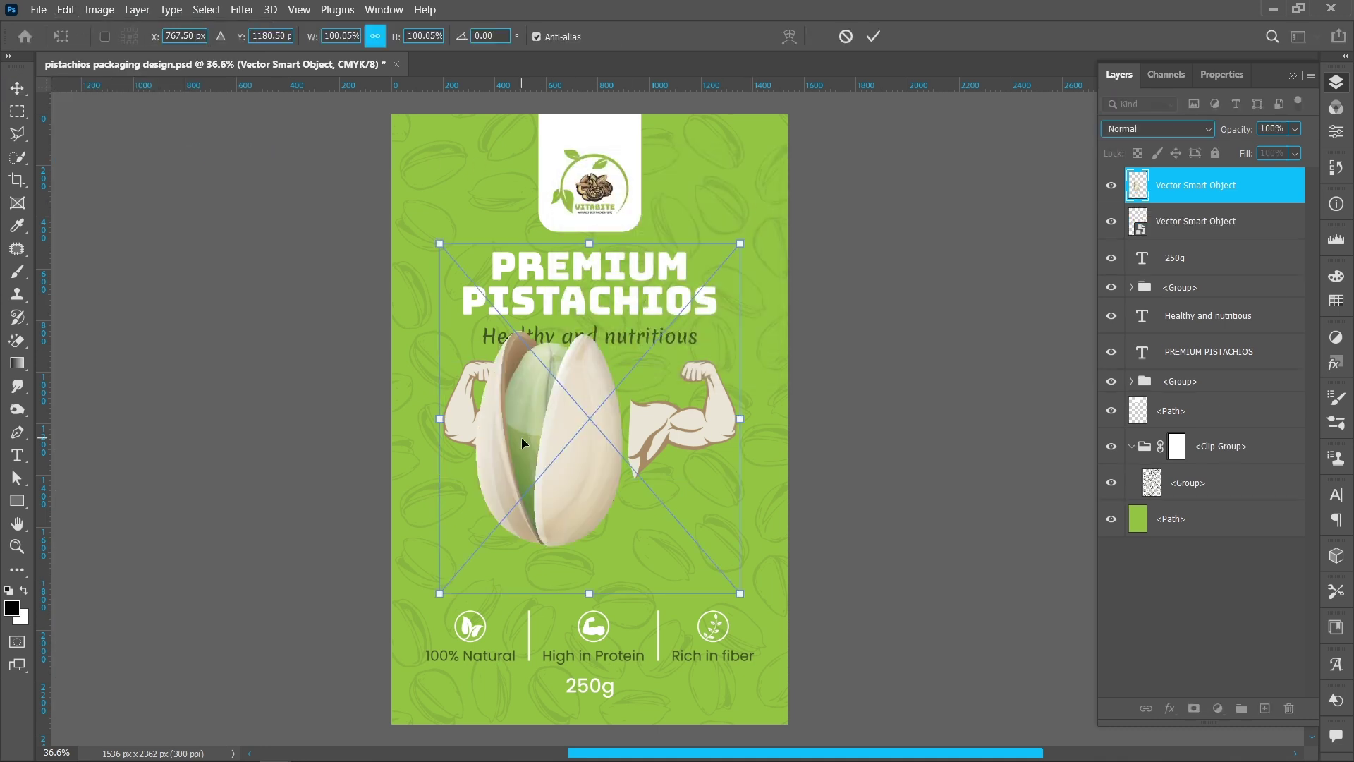
# Step: Move the pistachio onto the arms and centre it horizontally on the canvas
pyautogui.moveTo(522, 443); pyautogui.dragTo(571, 476)
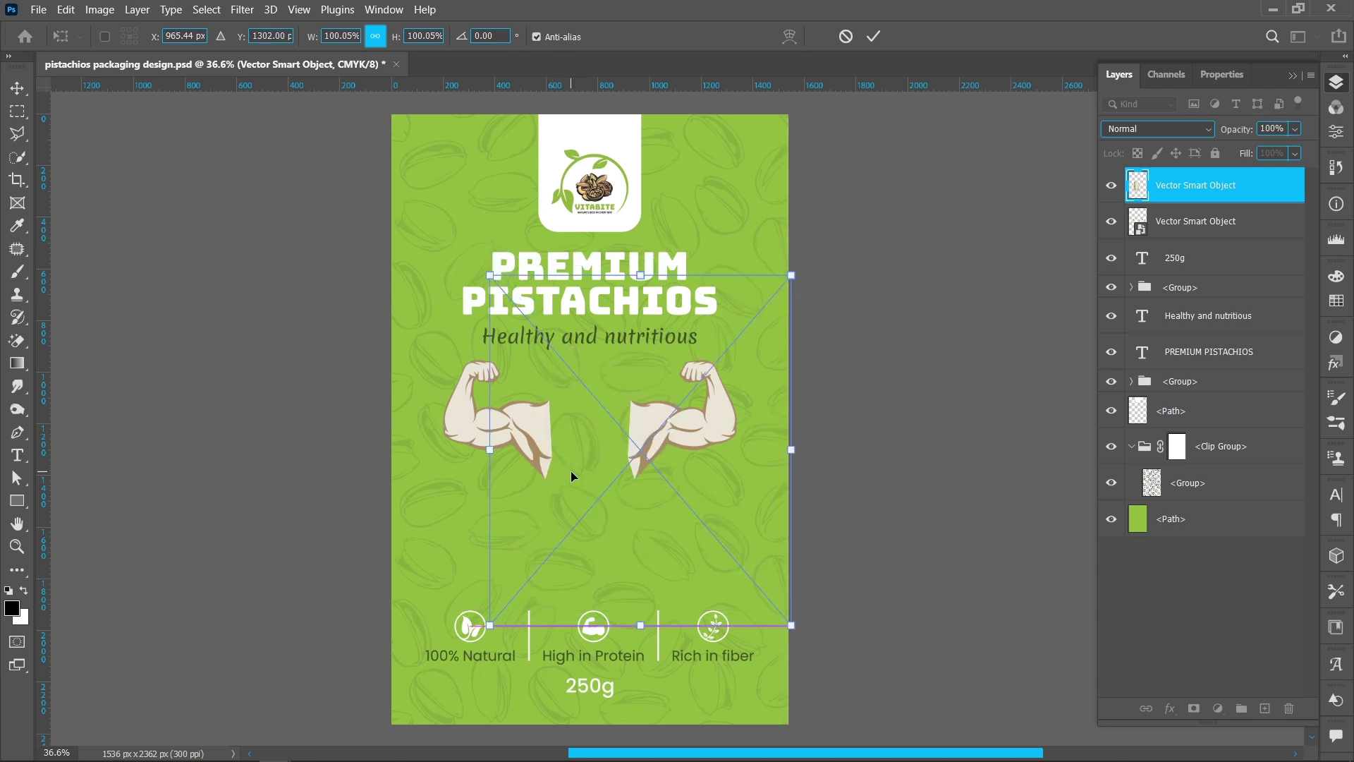
pyautogui.click(873, 36)
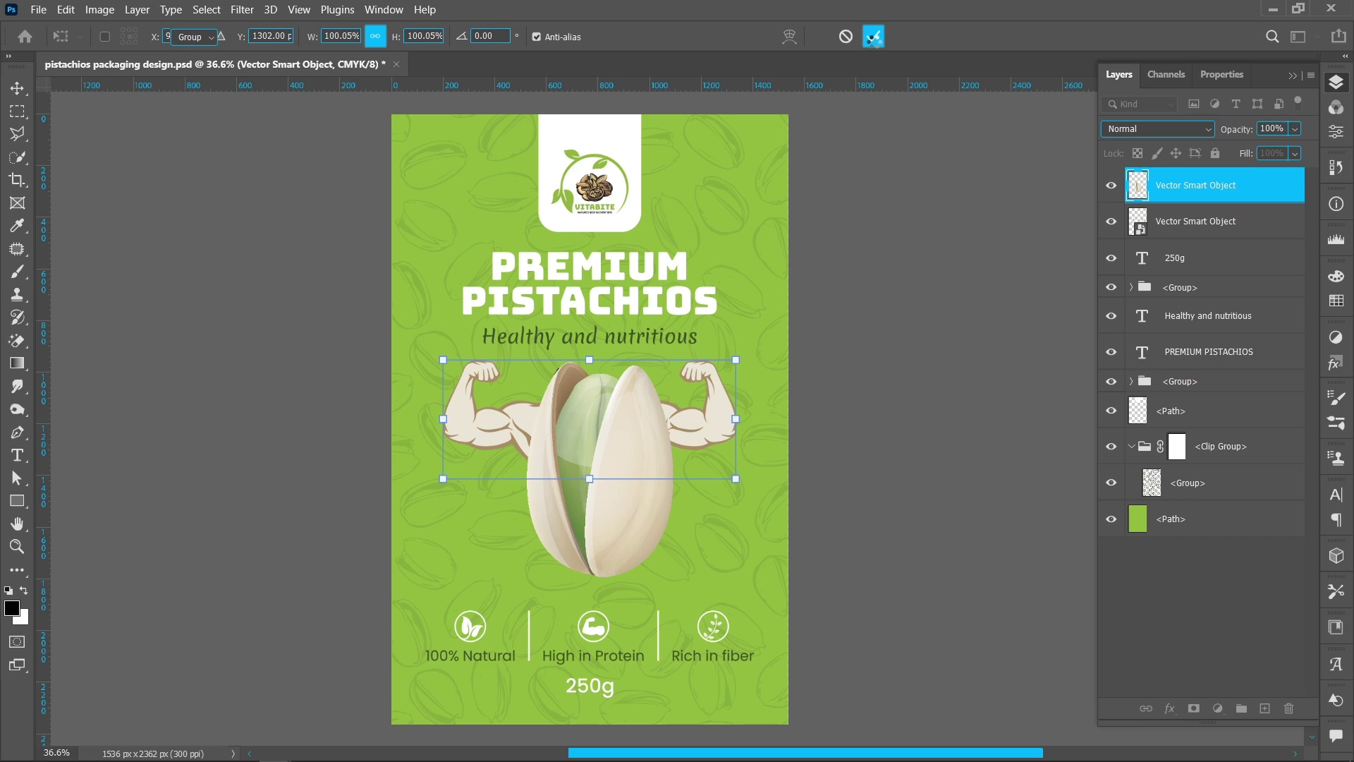
pyautogui.click(403, 38)
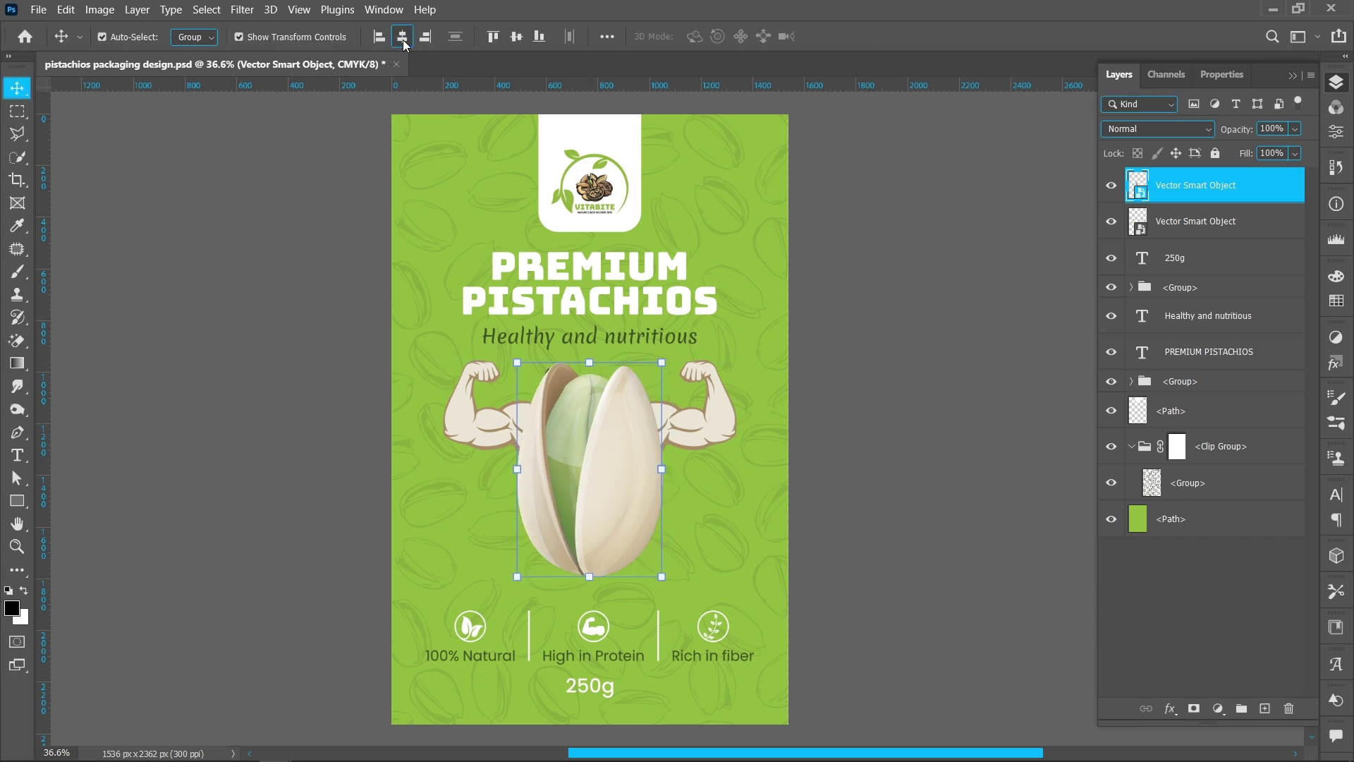
pyautogui.moveTo(571, 427); pyautogui.dragTo(571, 430)
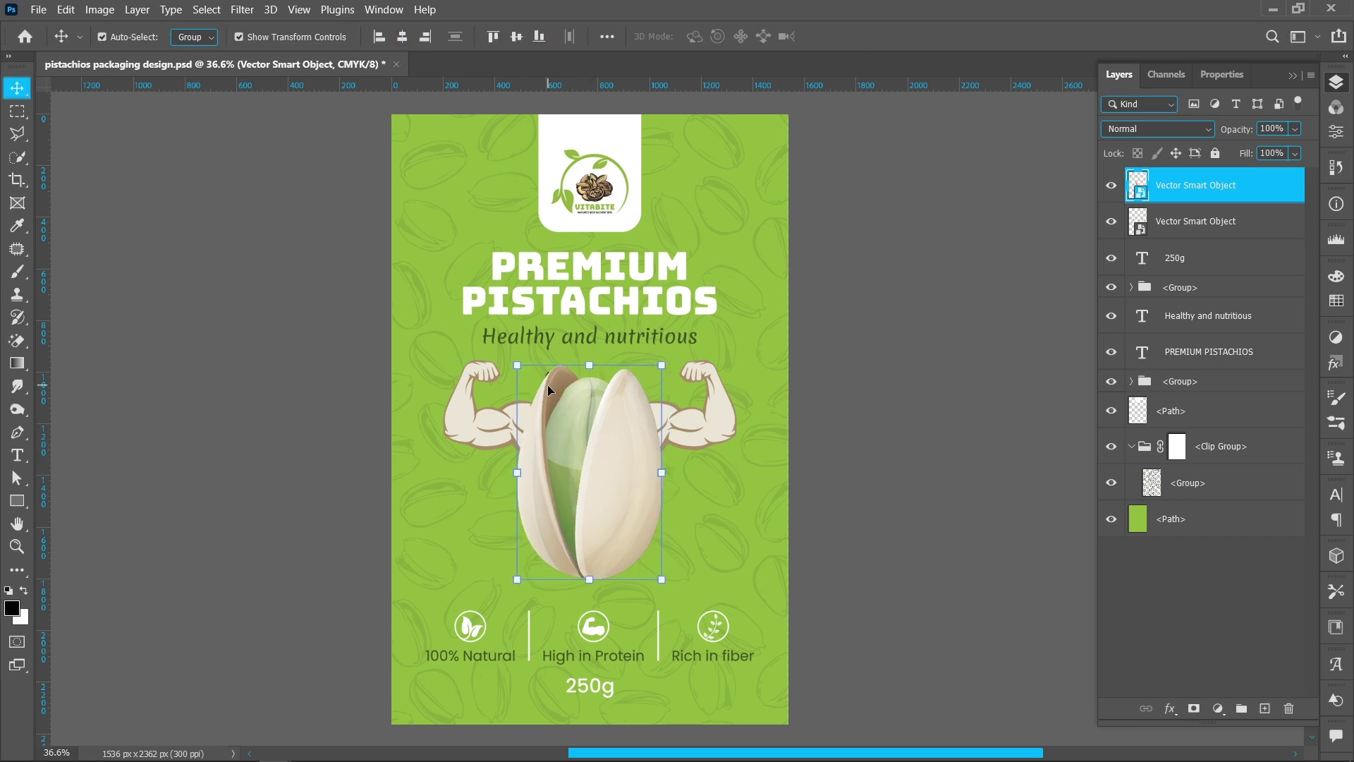
# Step: Add a layer mask to the pistachio and brush out the dark fragment on the upper left shell edge
pyautogui.scroll(10, 547, 384)
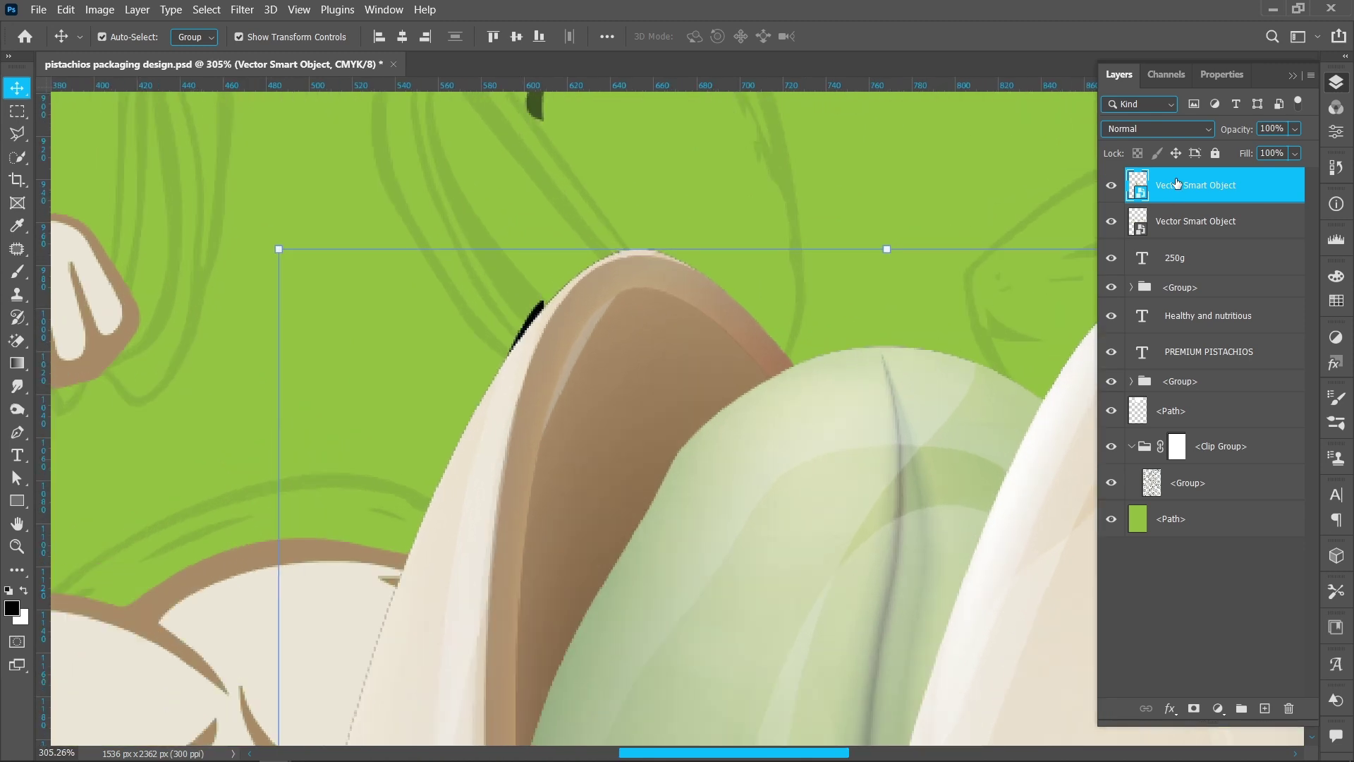
pyautogui.click(1193, 708)
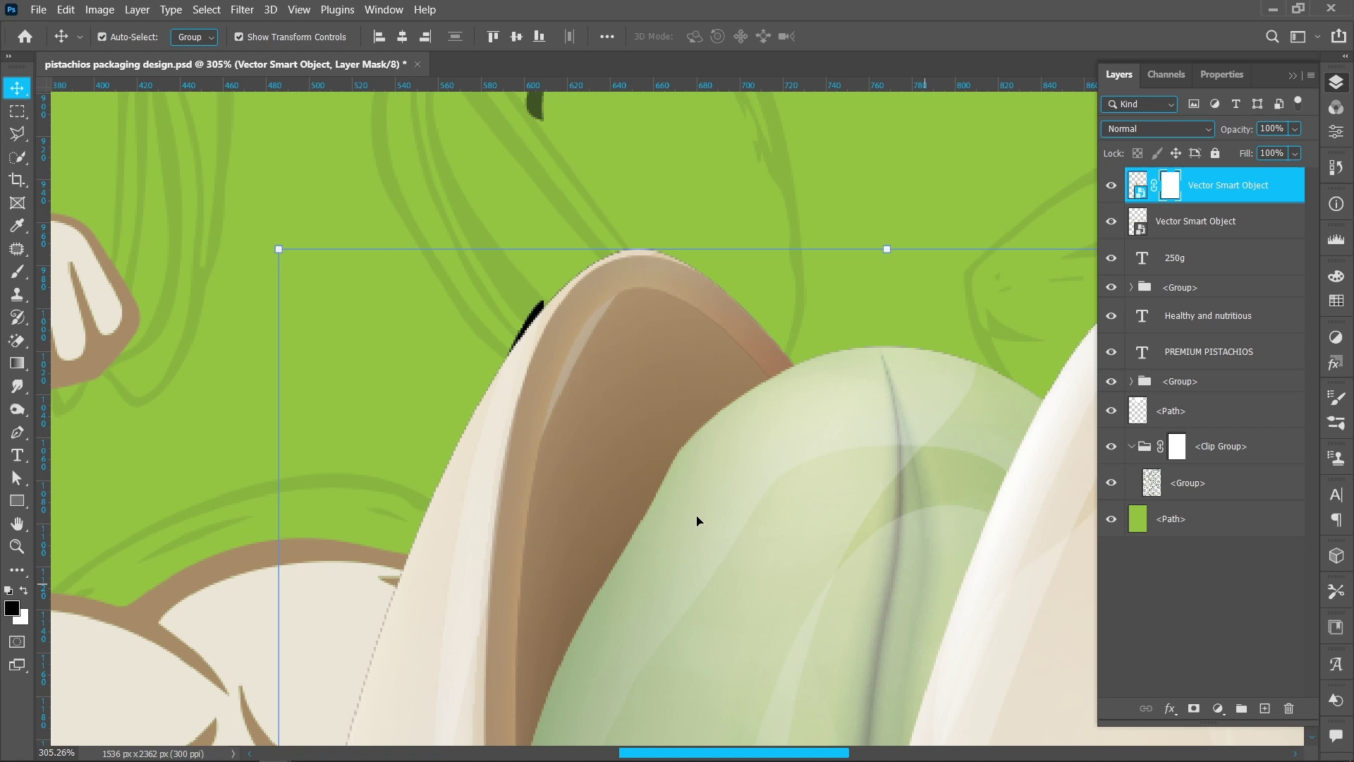
pyautogui.click(18, 271)
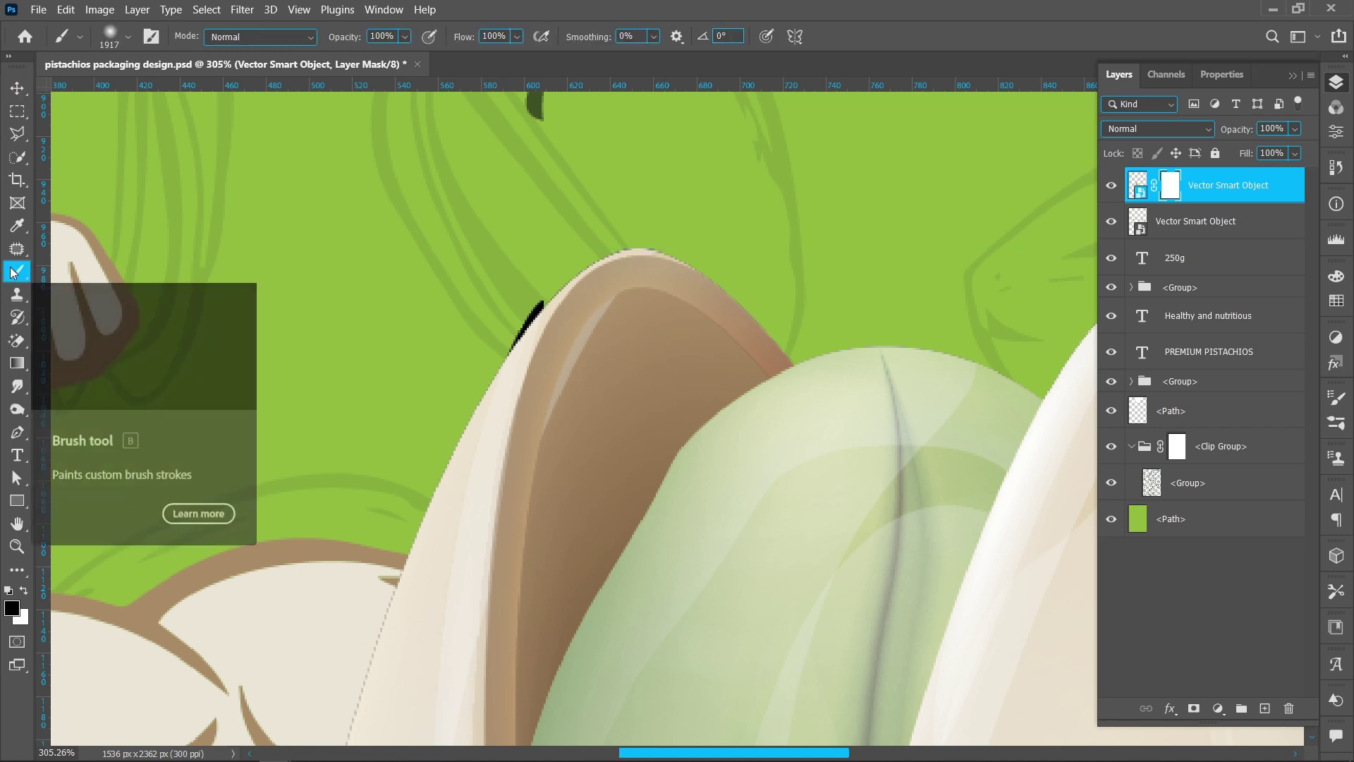
pyautogui.rightClick(369, 290)
pyautogui.press('Return')
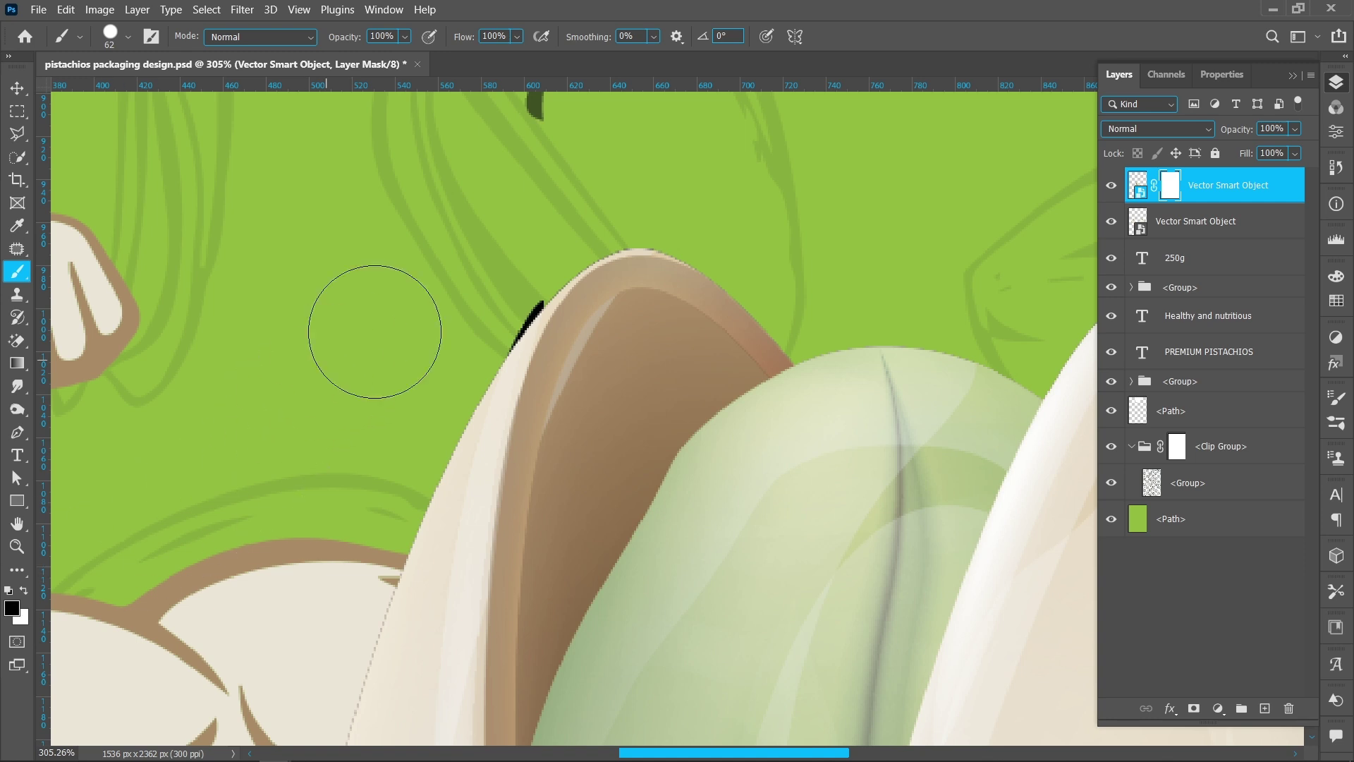
pyautogui.click(487, 269)
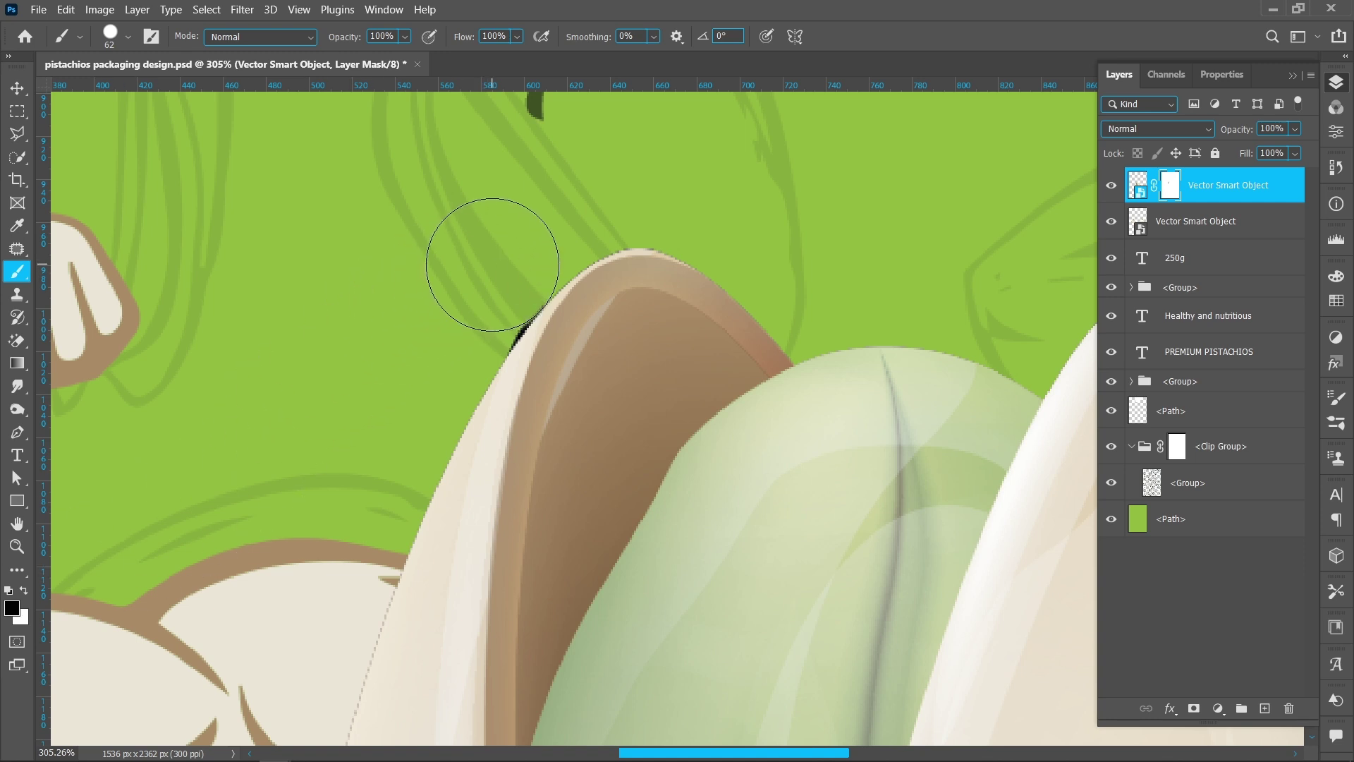
pyautogui.click(478, 279)
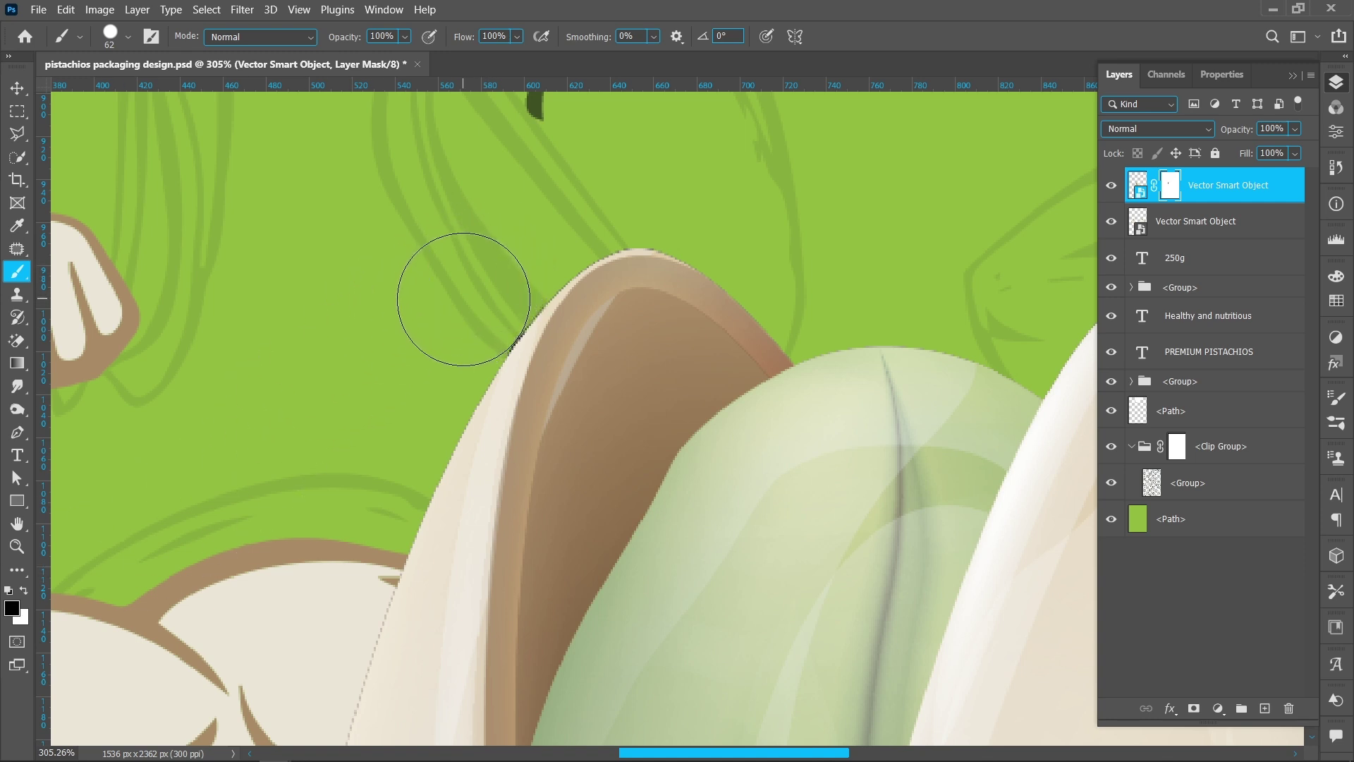
pyautogui.click(463, 306)
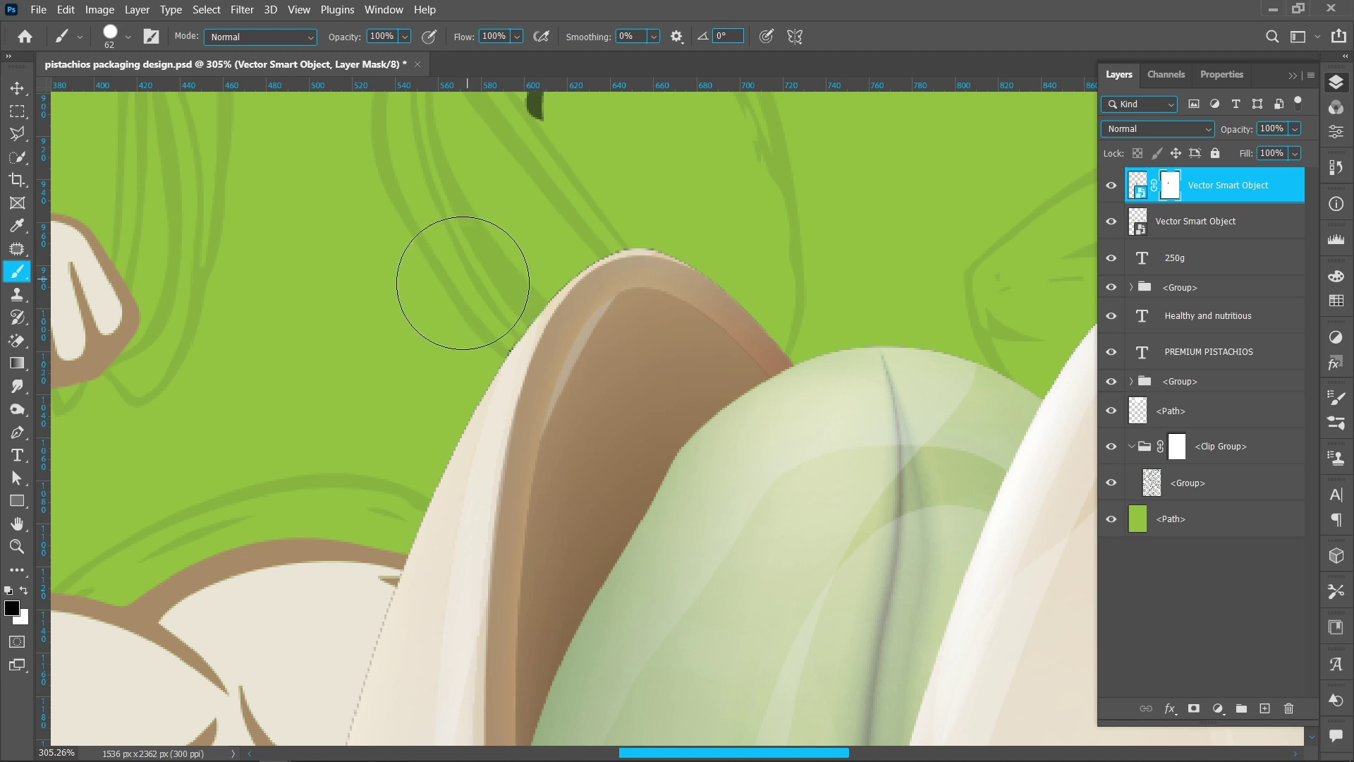
pyautogui.scroll(-10, 455, 312)
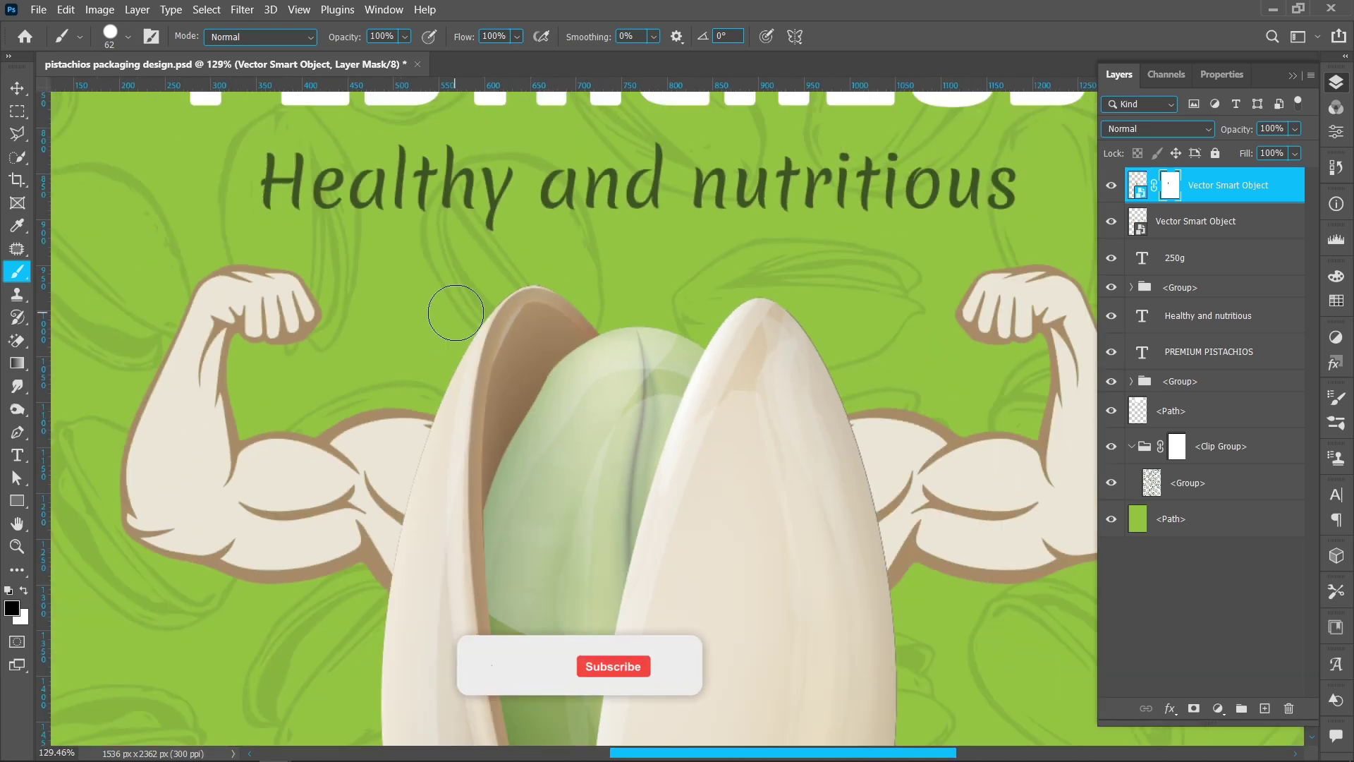
# Step: Add a new empty layer directly above the flexing arms layer
pyautogui.press('v')
pyautogui.scroll(-5, 636, 268)
pyautogui.scroll(-1, 635, 268)
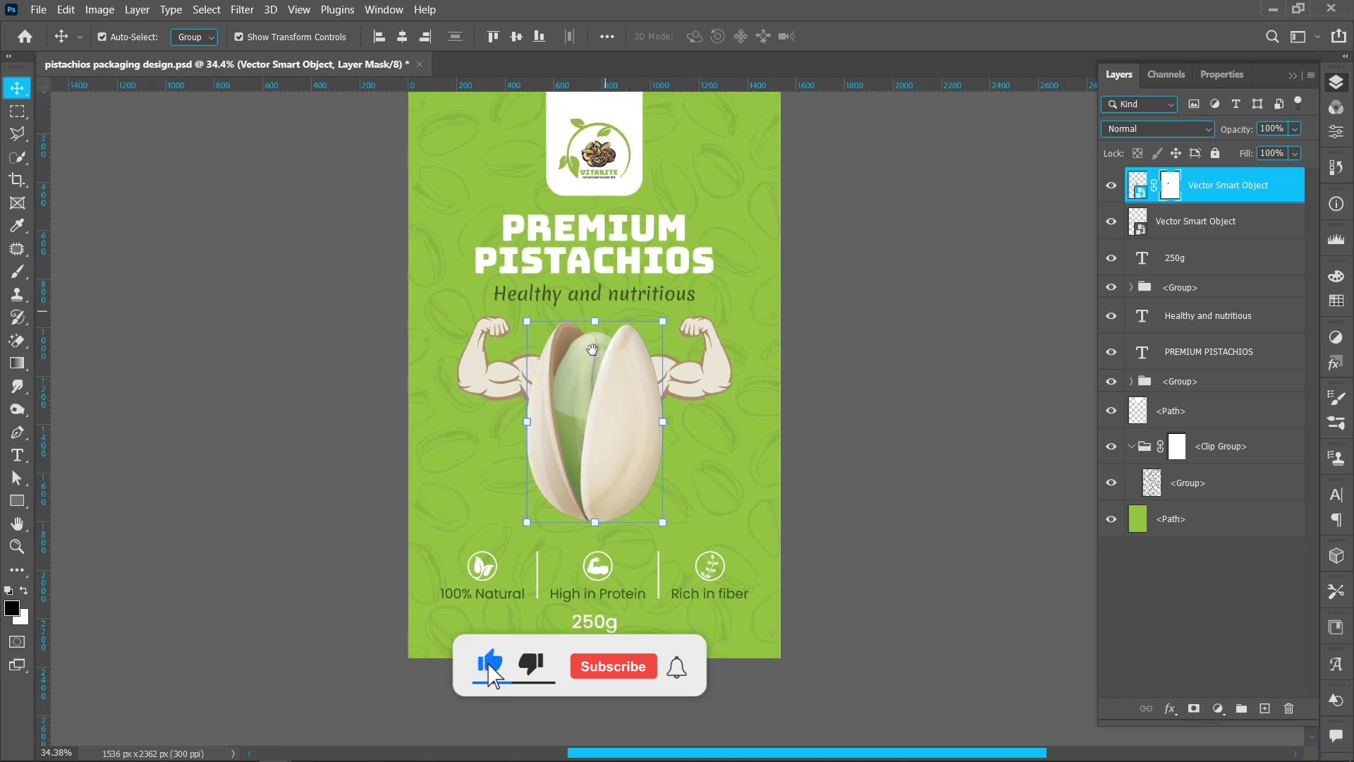
pyautogui.click(861, 357)
pyautogui.scroll(1, 564, 386)
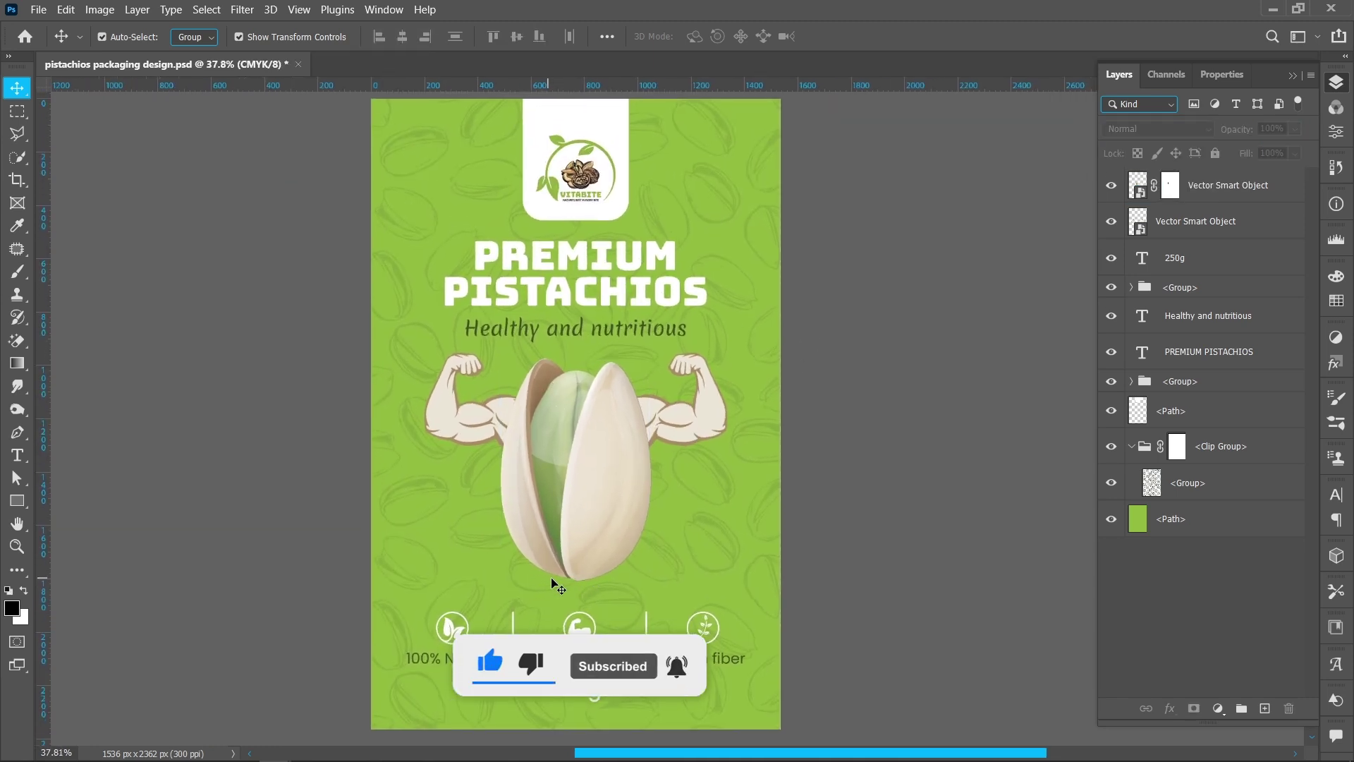
pyautogui.click(1203, 194)
pyautogui.click(1213, 226)
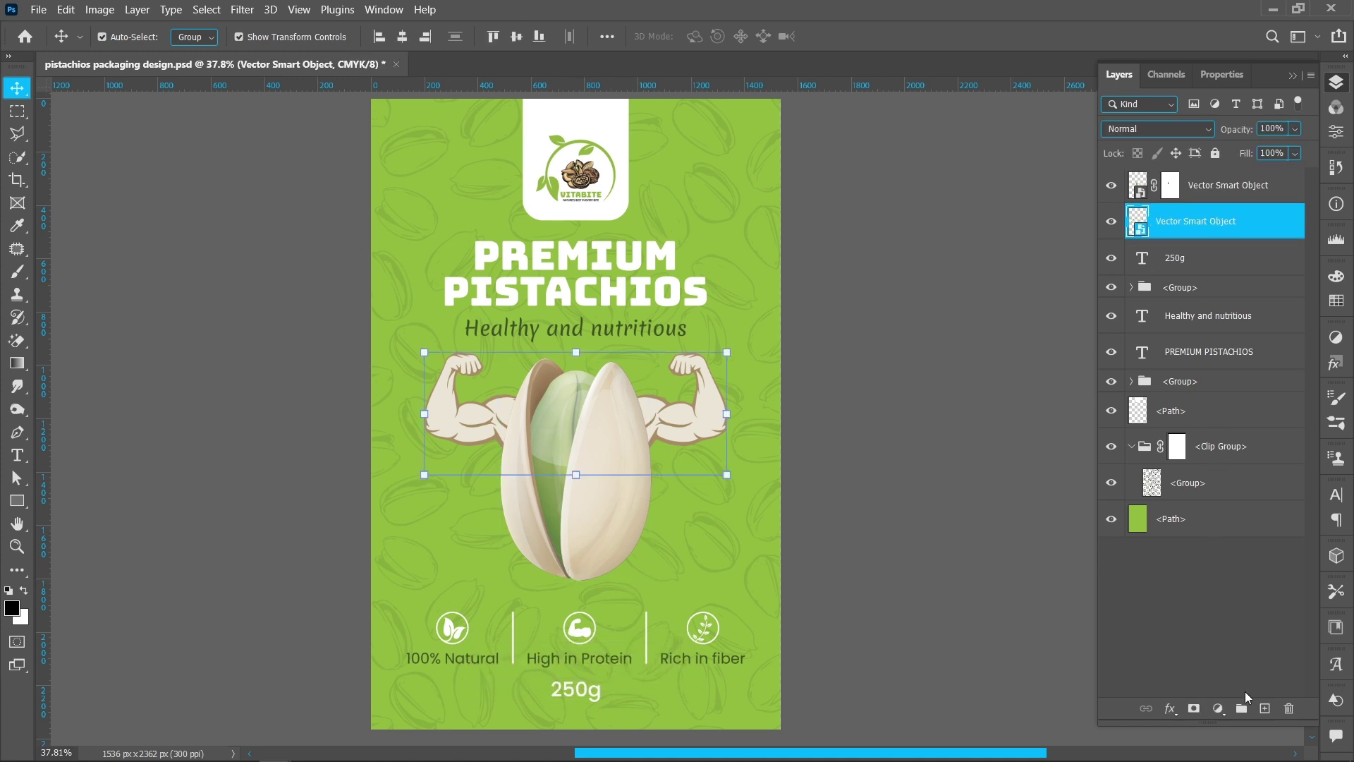
pyautogui.click(1265, 708)
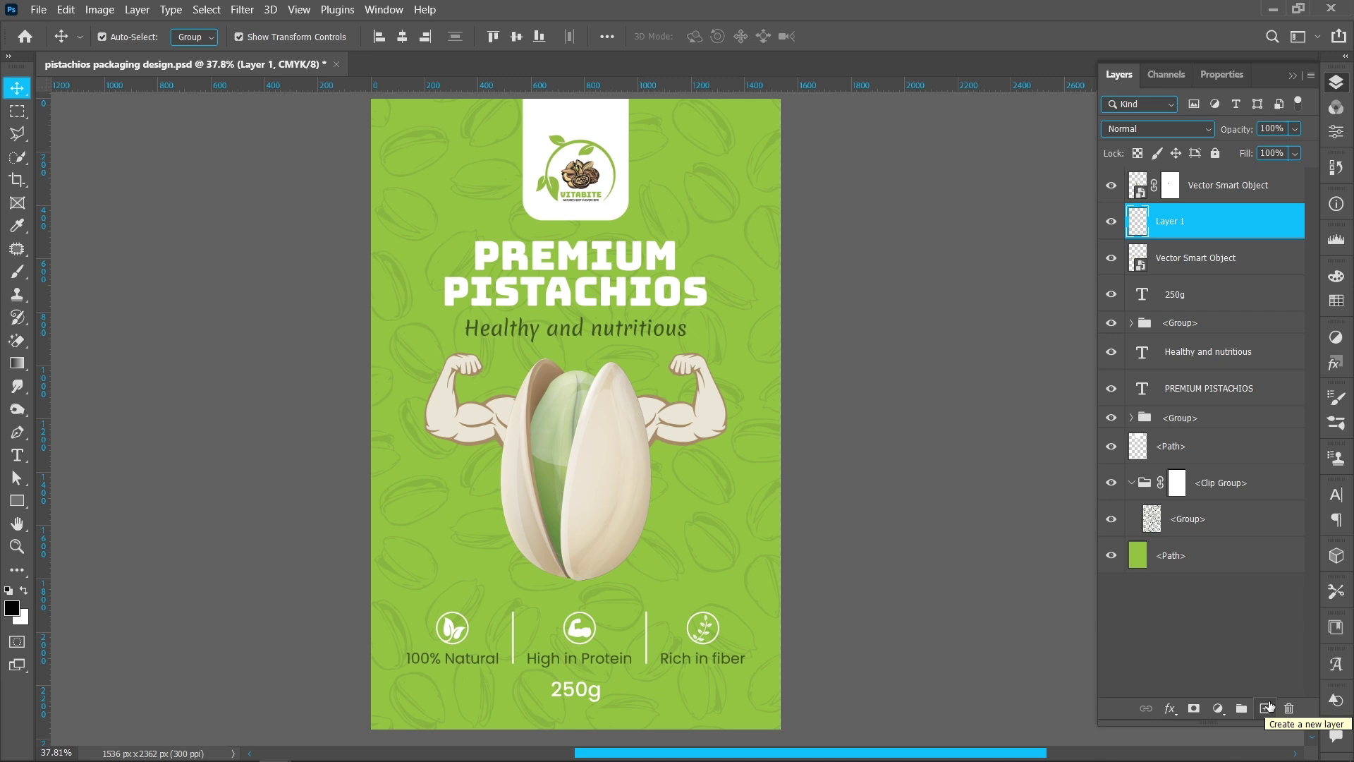
# Step: Set up a soft 369 px brush with a flattened elliptical tip
pyautogui.click(12, 272)
pyautogui.rightClick(530, 508)
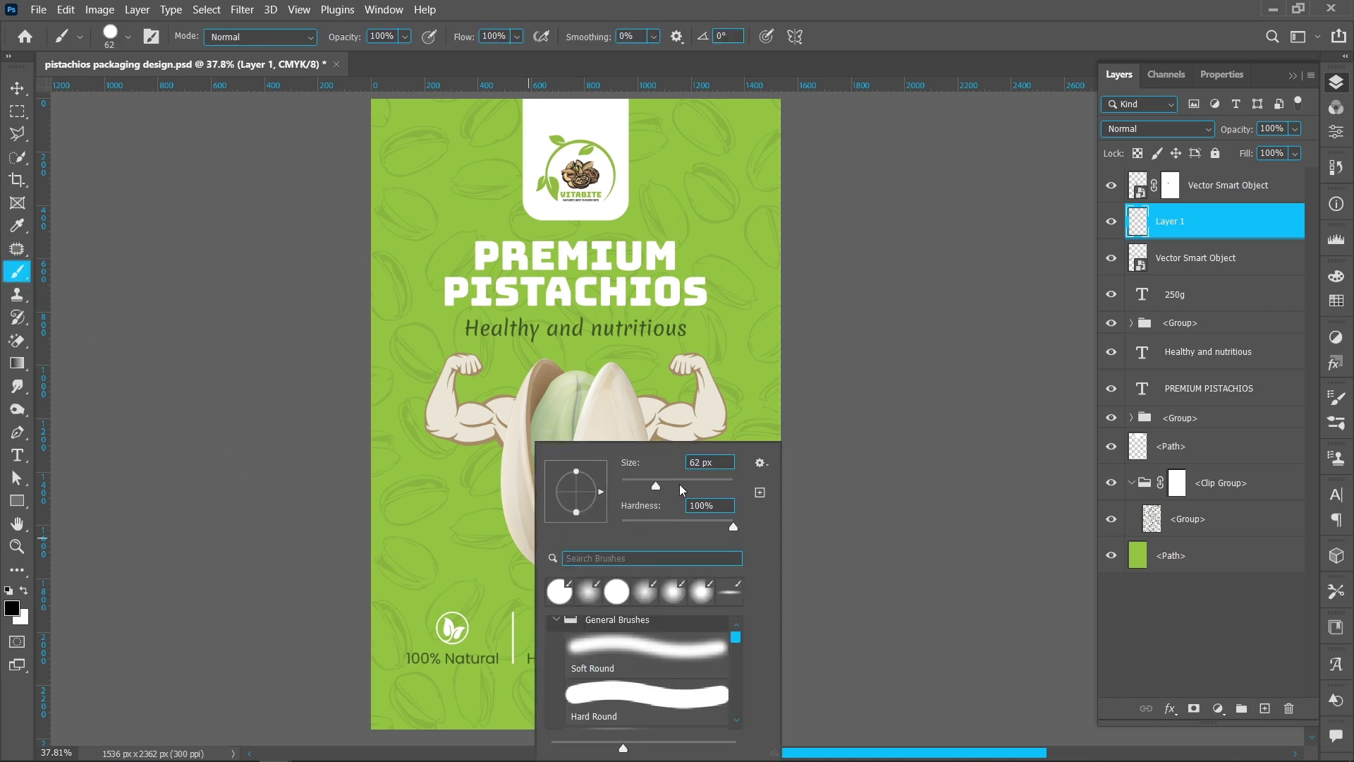
pyautogui.write('259')
pyautogui.press('Return')
pyautogui.moveTo(708, 485); pyautogui.dragTo(715, 483)
pyautogui.moveTo(577, 473); pyautogui.dragTo(582, 495)
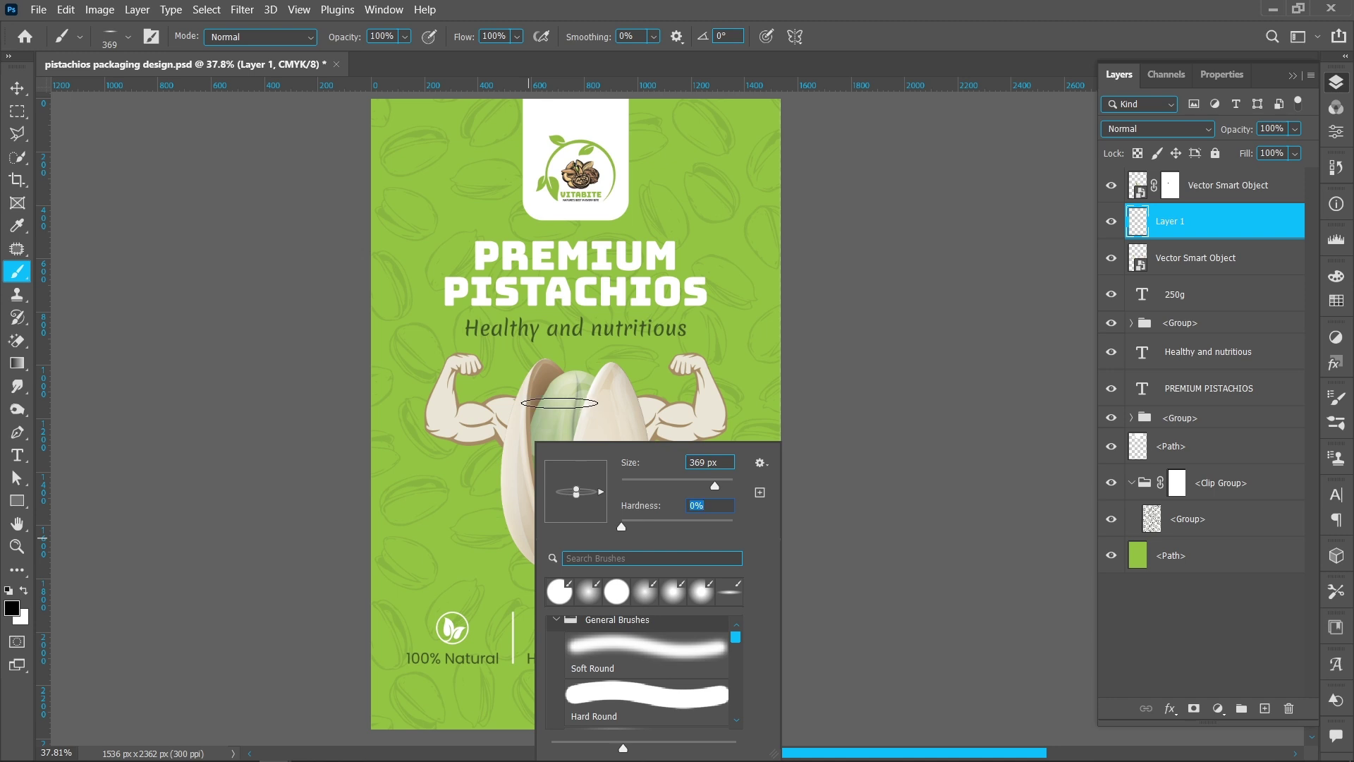
pyautogui.click(561, 406)
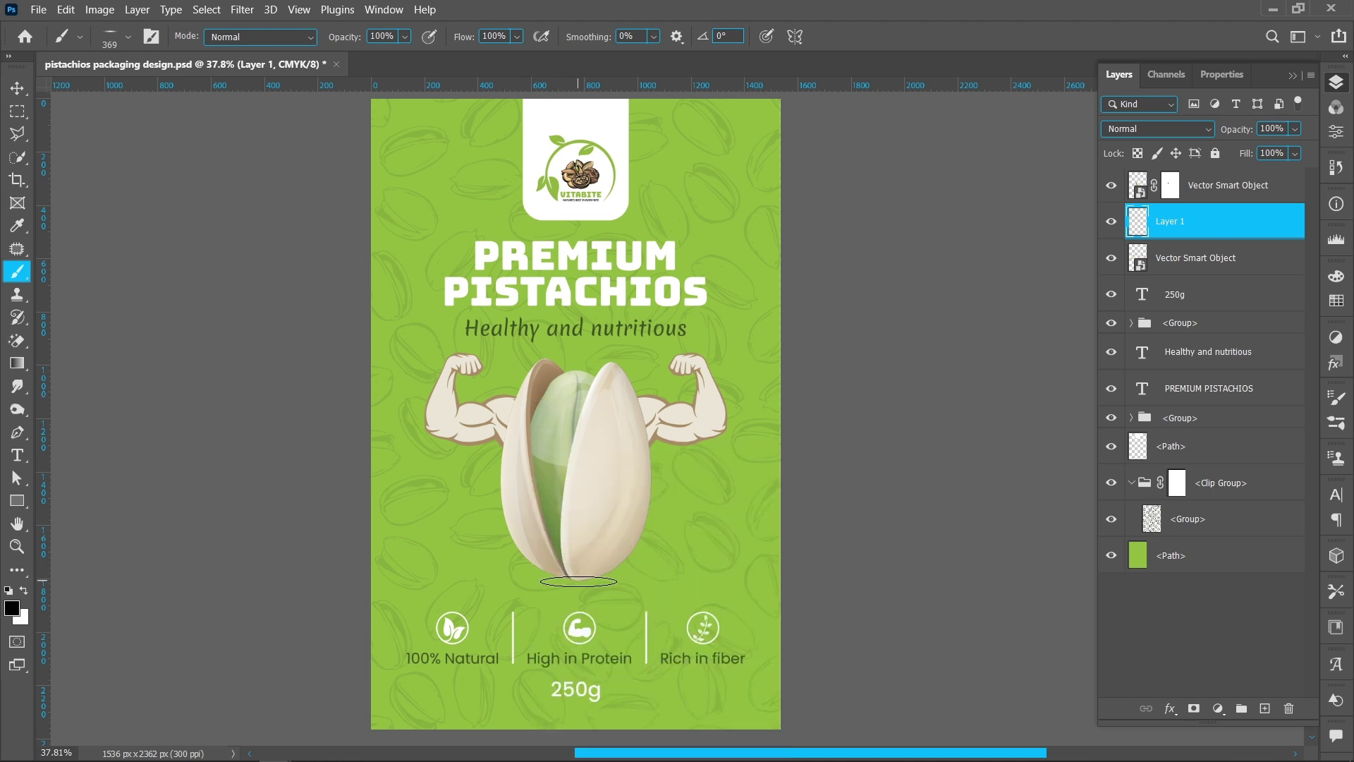
# Step: Paint the dark shadow beneath the pistachio, then change the brush size to 400 px
pyautogui.click(571, 581)
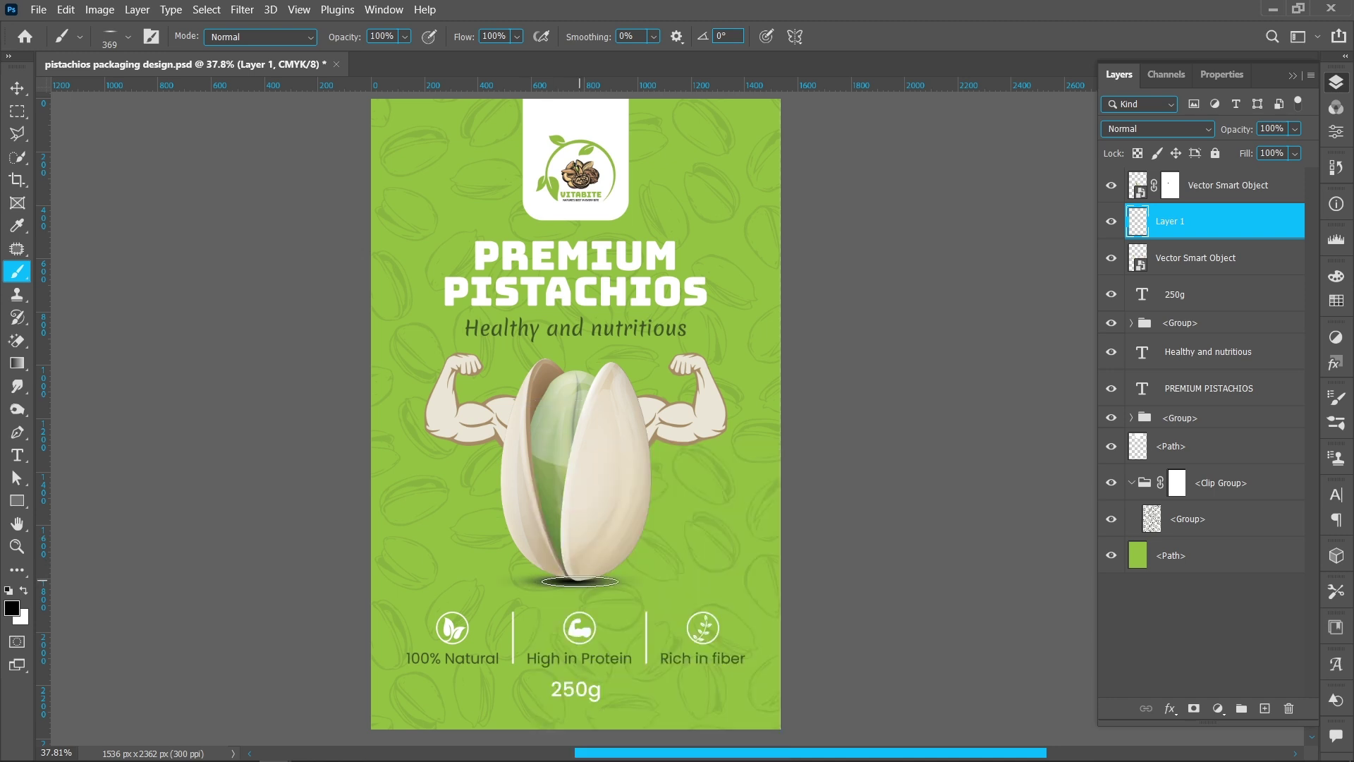
pyautogui.rightClick(579, 582)
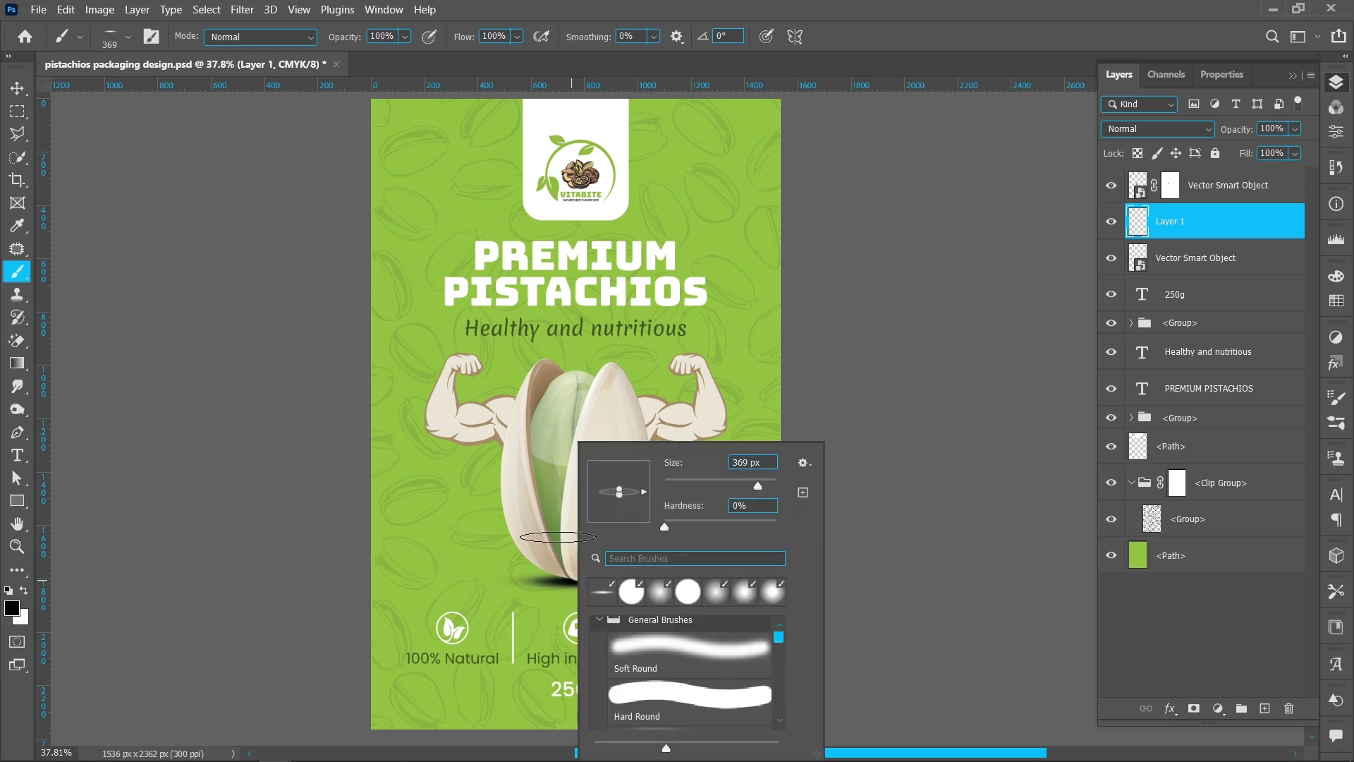
pyautogui.doubleClick(737, 462)
pyautogui.write('400')
pyautogui.press('Return')
# Step: Set the shadow layer's opacity to 80%
pyautogui.press('v')
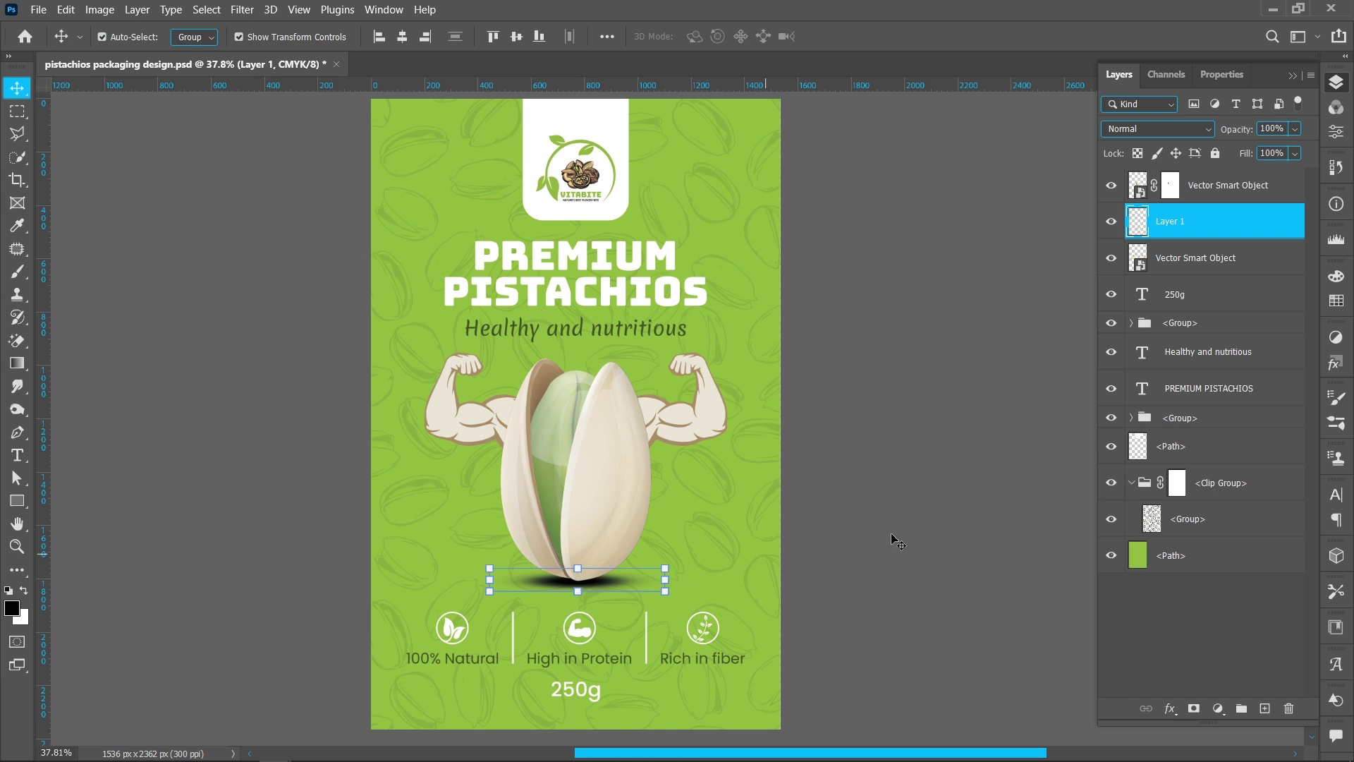
pyautogui.click(1262, 127)
pyautogui.write('80')
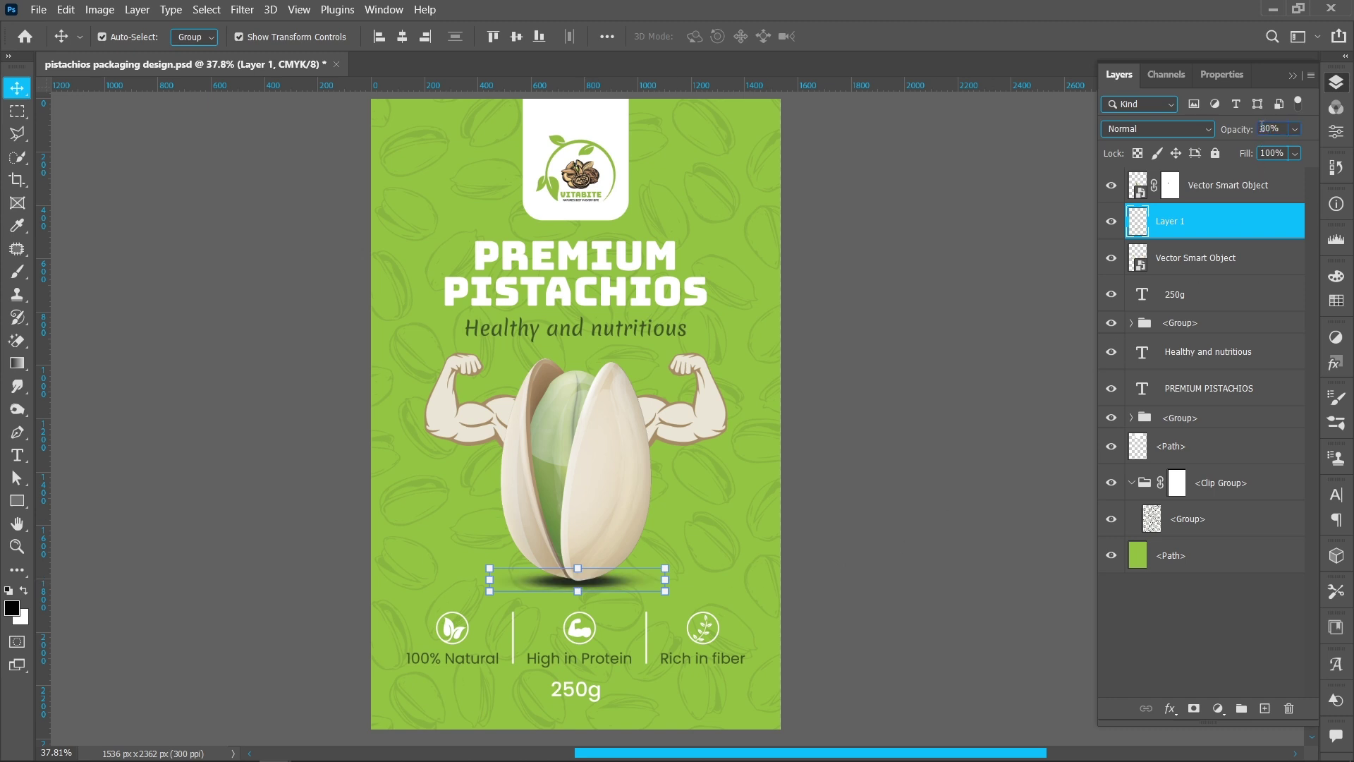
# Step: Add Layer 2 above the pistachio and clip it to the pistachio
pyautogui.click(1243, 185)
pyautogui.click(1266, 709)
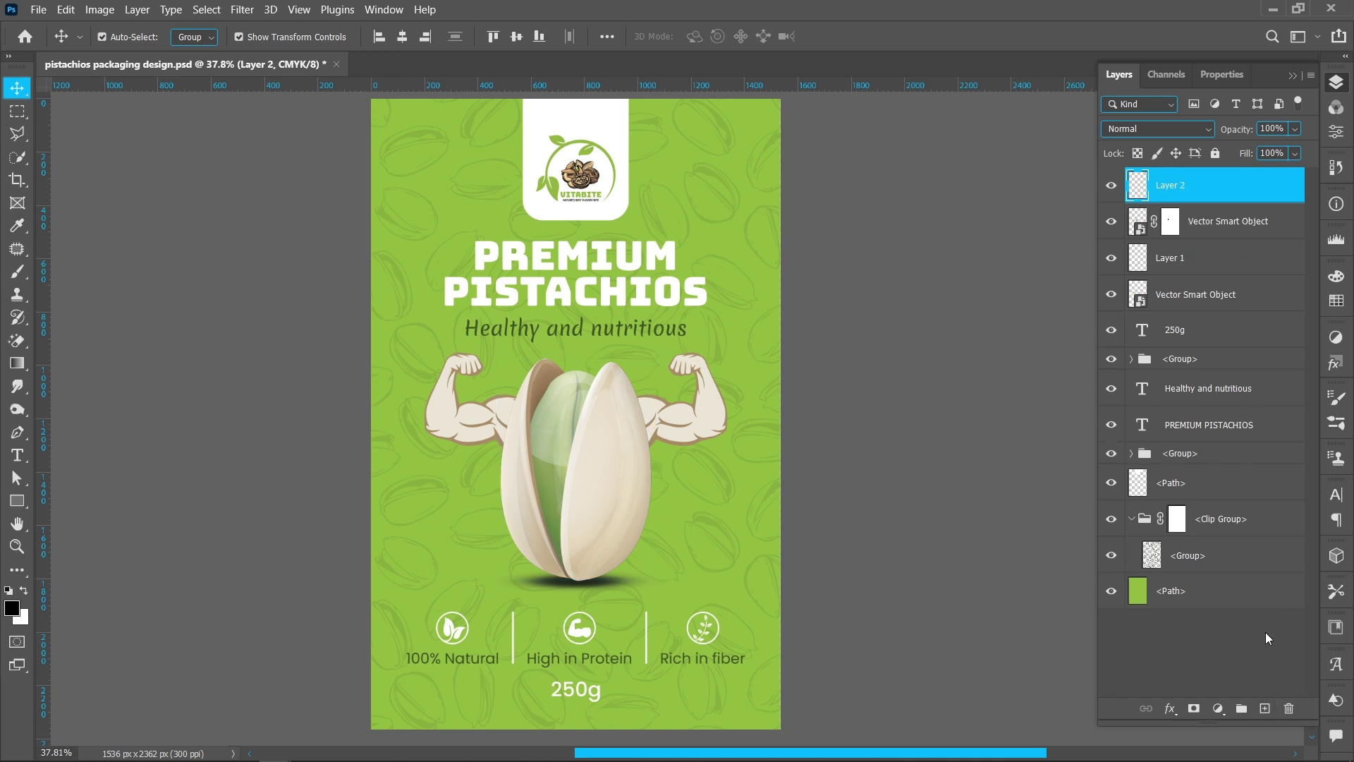
pyautogui.rightClick(1207, 197)
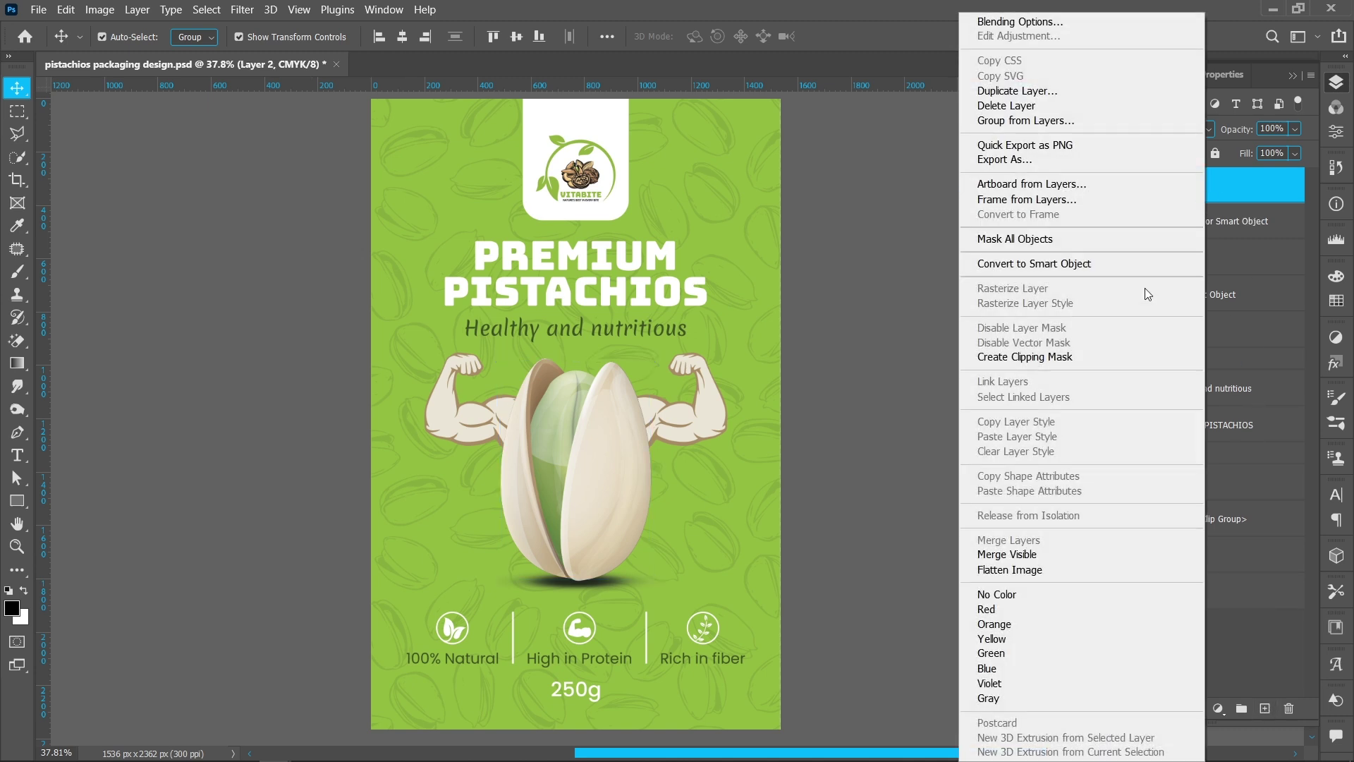
pyautogui.click(1122, 361)
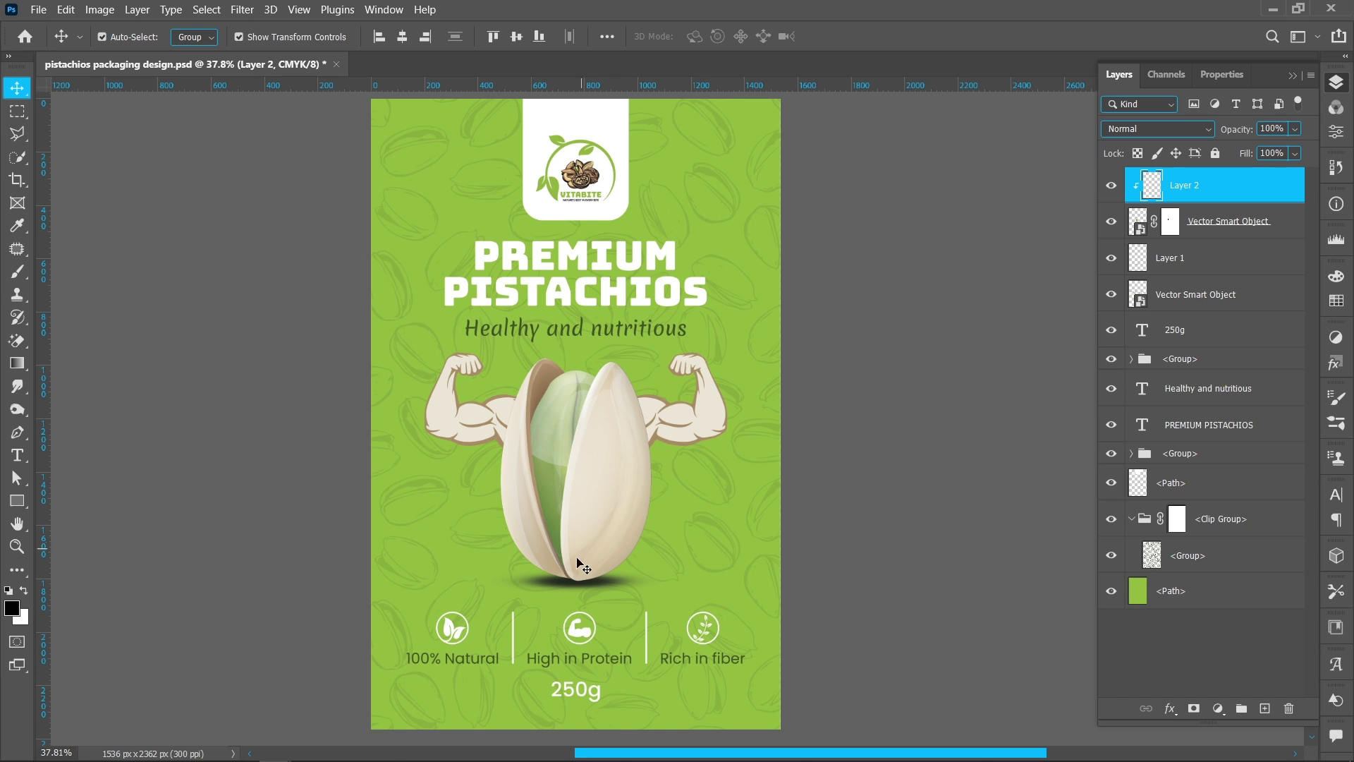
# Step: Set the brush back to a round 800 px tip
pyautogui.click(27, 272)
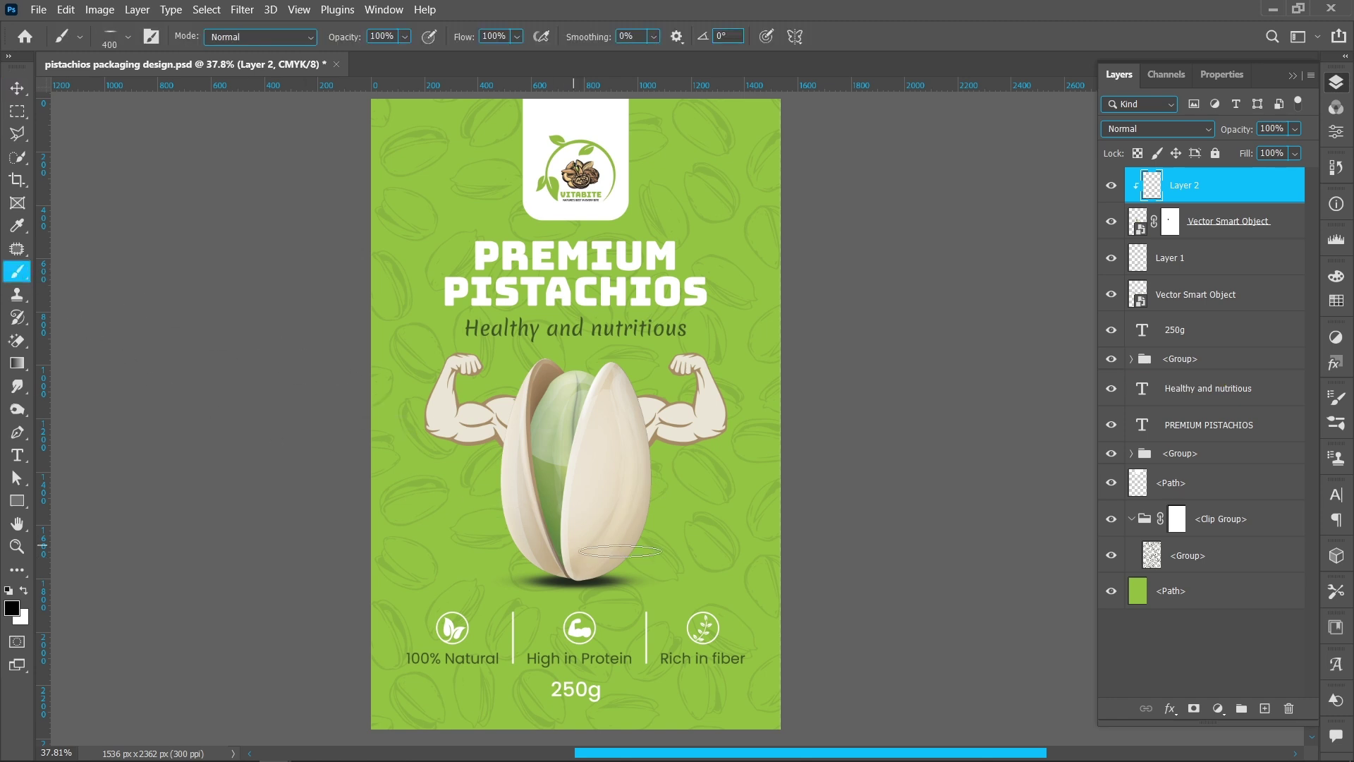
pyautogui.rightClick(590, 536)
pyautogui.moveTo(628, 492); pyautogui.dragTo(633, 457)
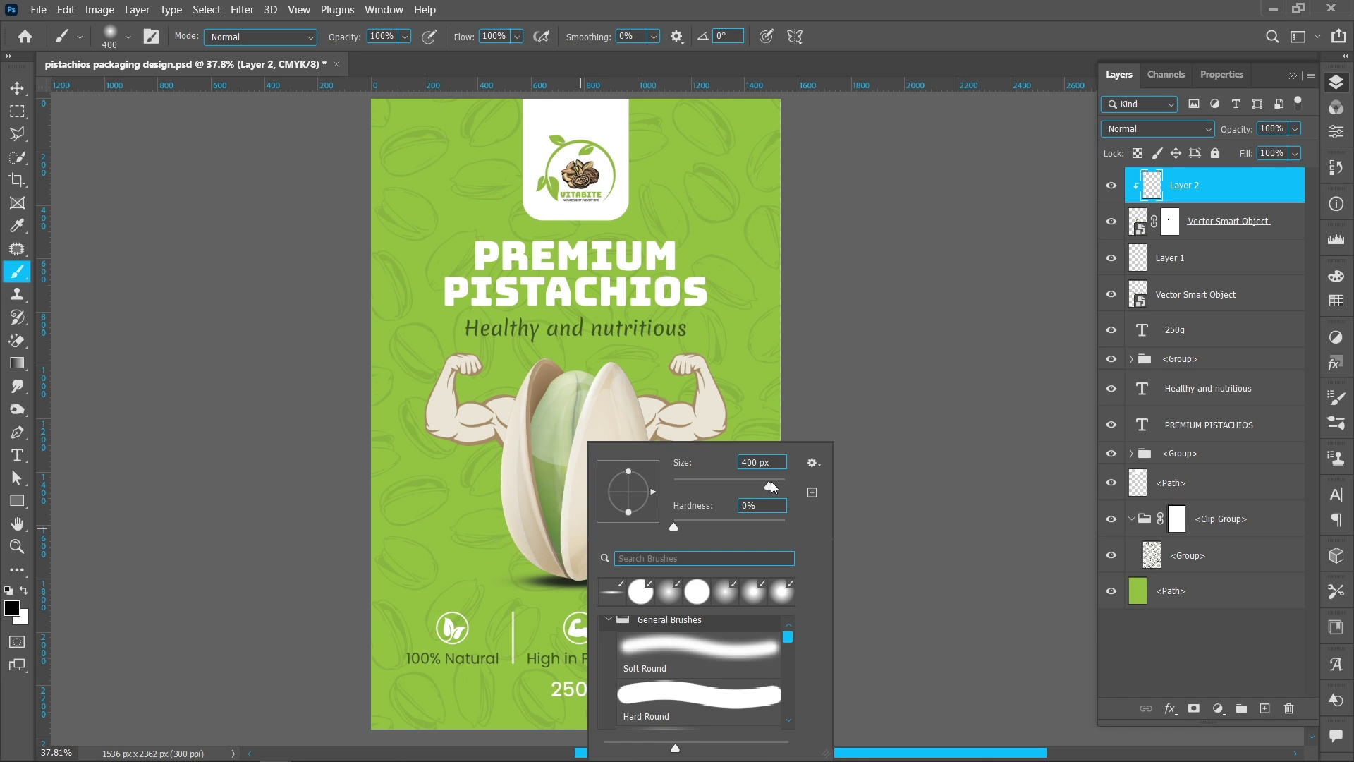
pyautogui.click(757, 462)
pyautogui.write('800')
pyautogui.press('Return')
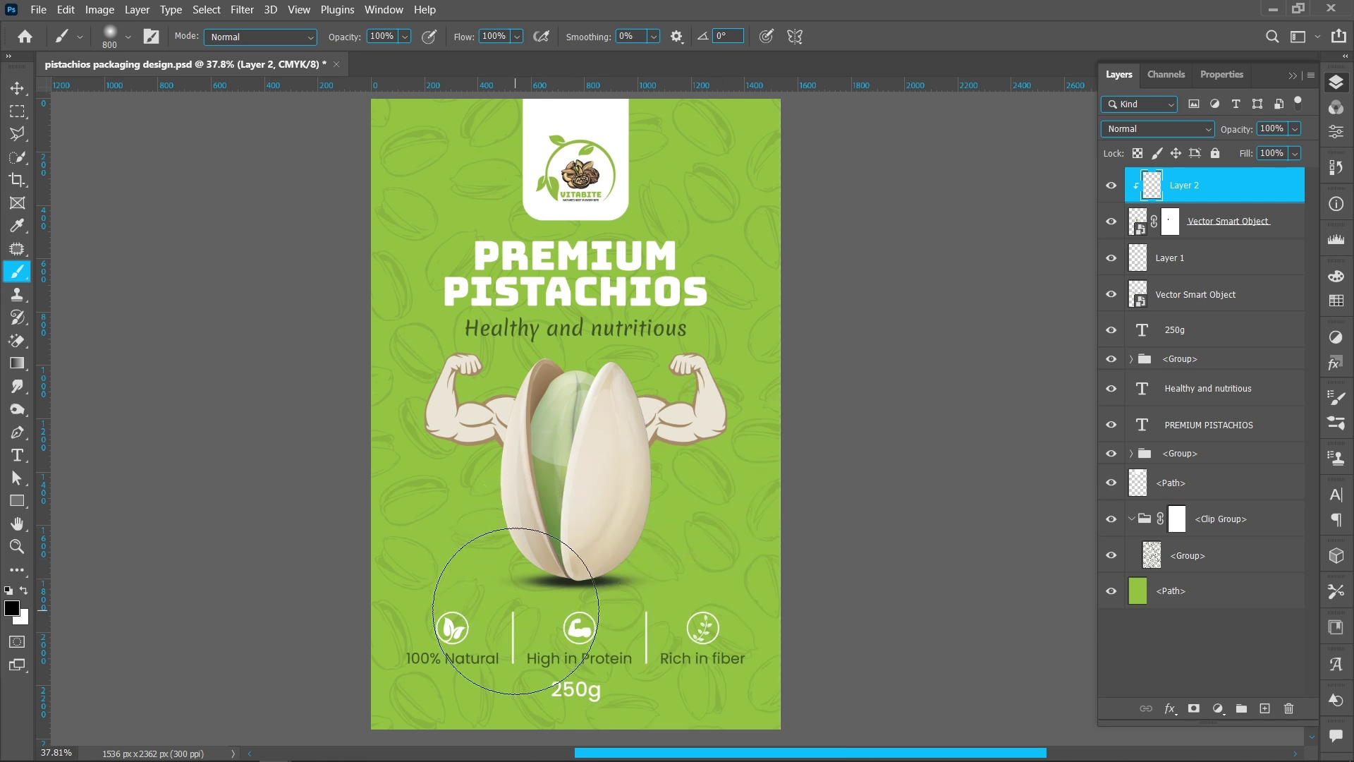
# Step: Shade the pistachio's bottom, lower left and lower right, then add soft shading at 35% brush opacity
pyautogui.click(536, 574)
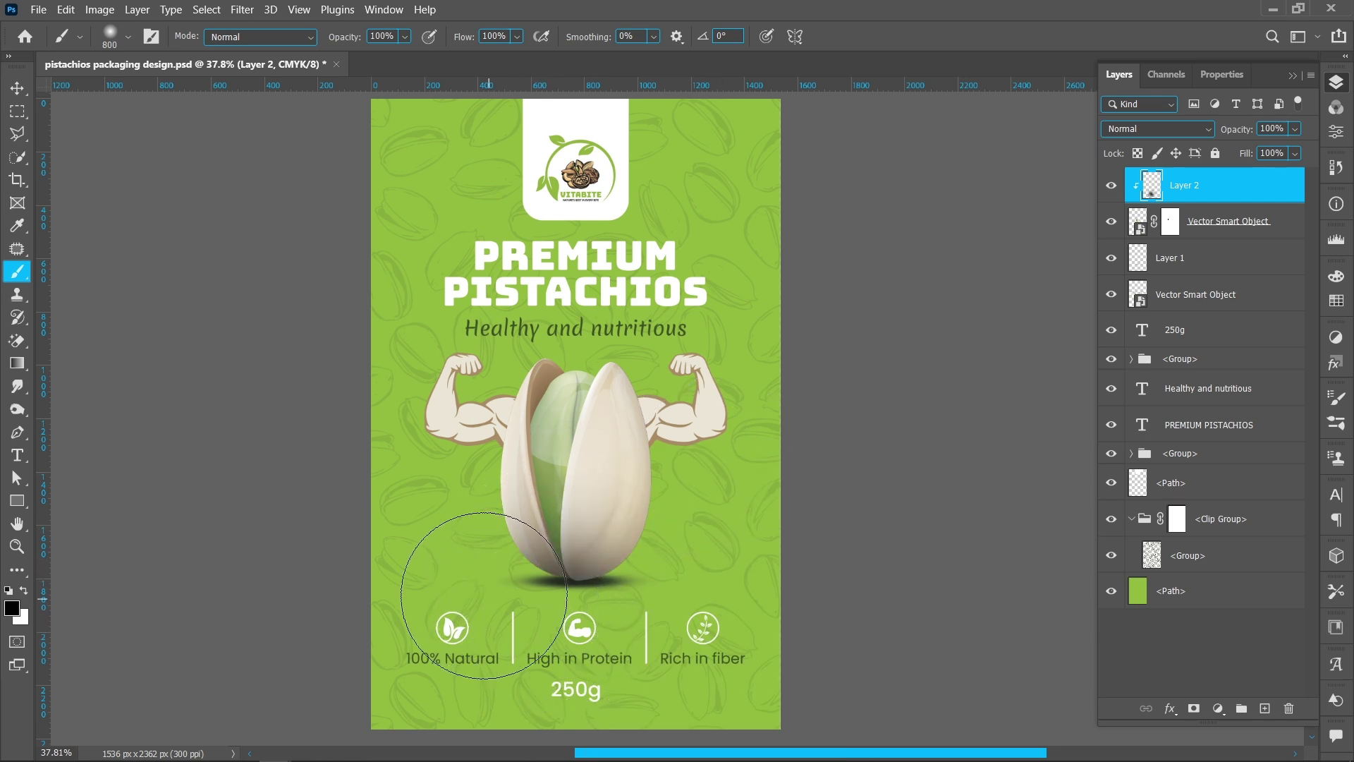
pyautogui.click(467, 625)
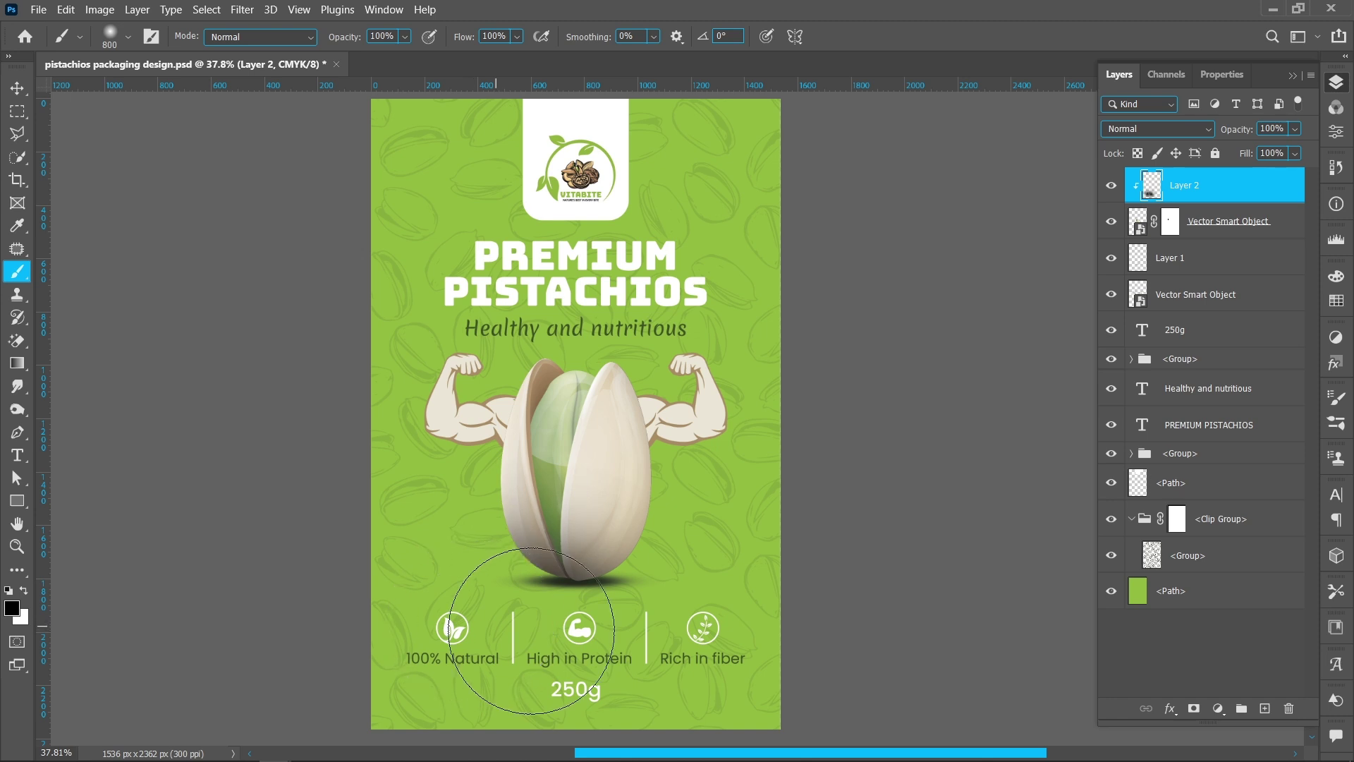
pyautogui.click(659, 641)
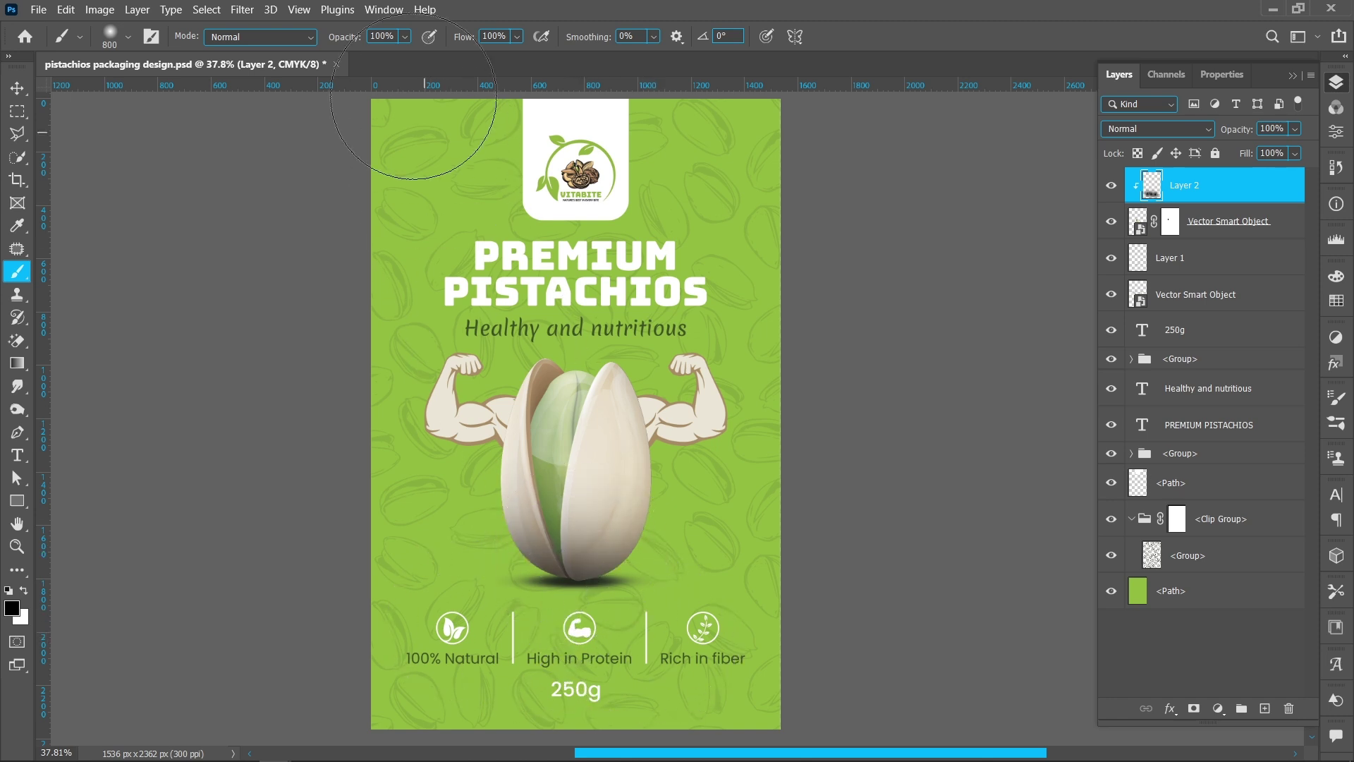
pyautogui.click(405, 38)
pyautogui.click(370, 55)
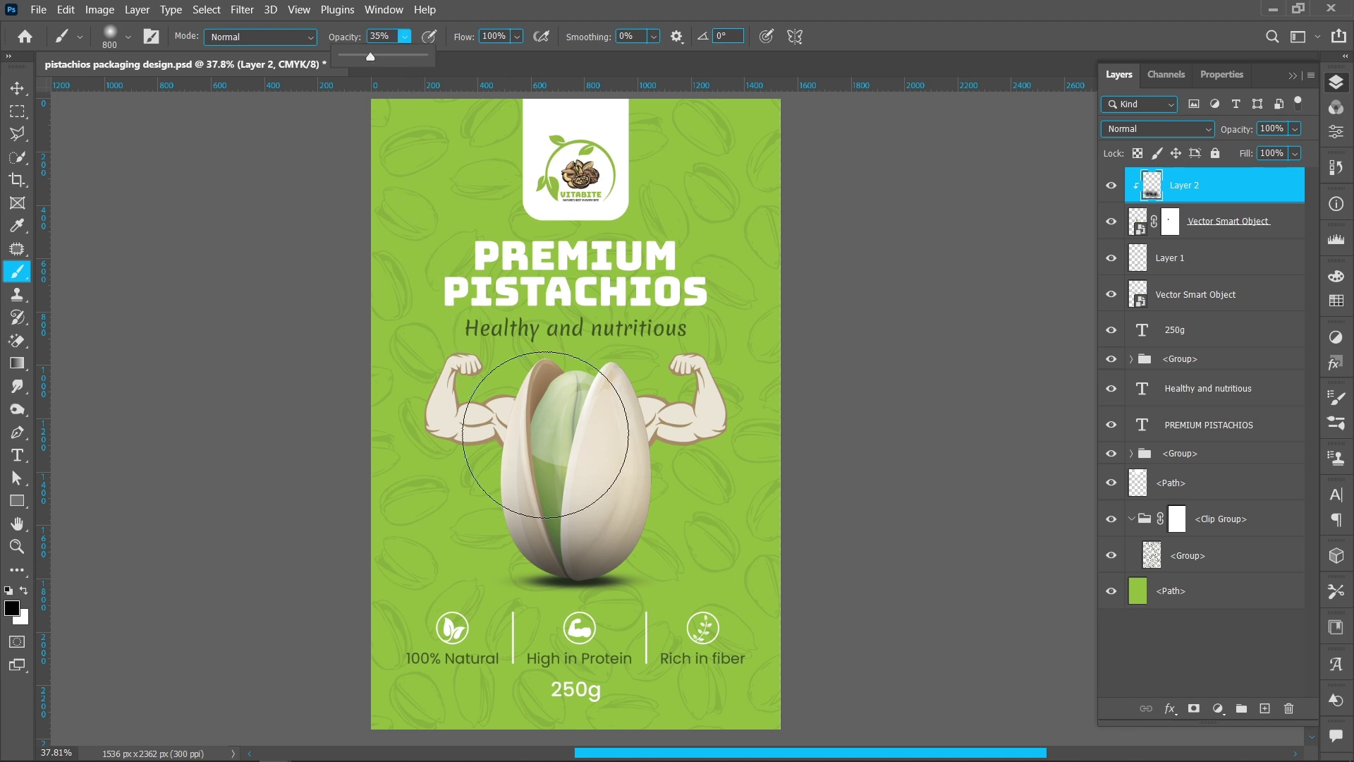
pyautogui.moveTo(573, 514); pyautogui.dragTo(573, 487)
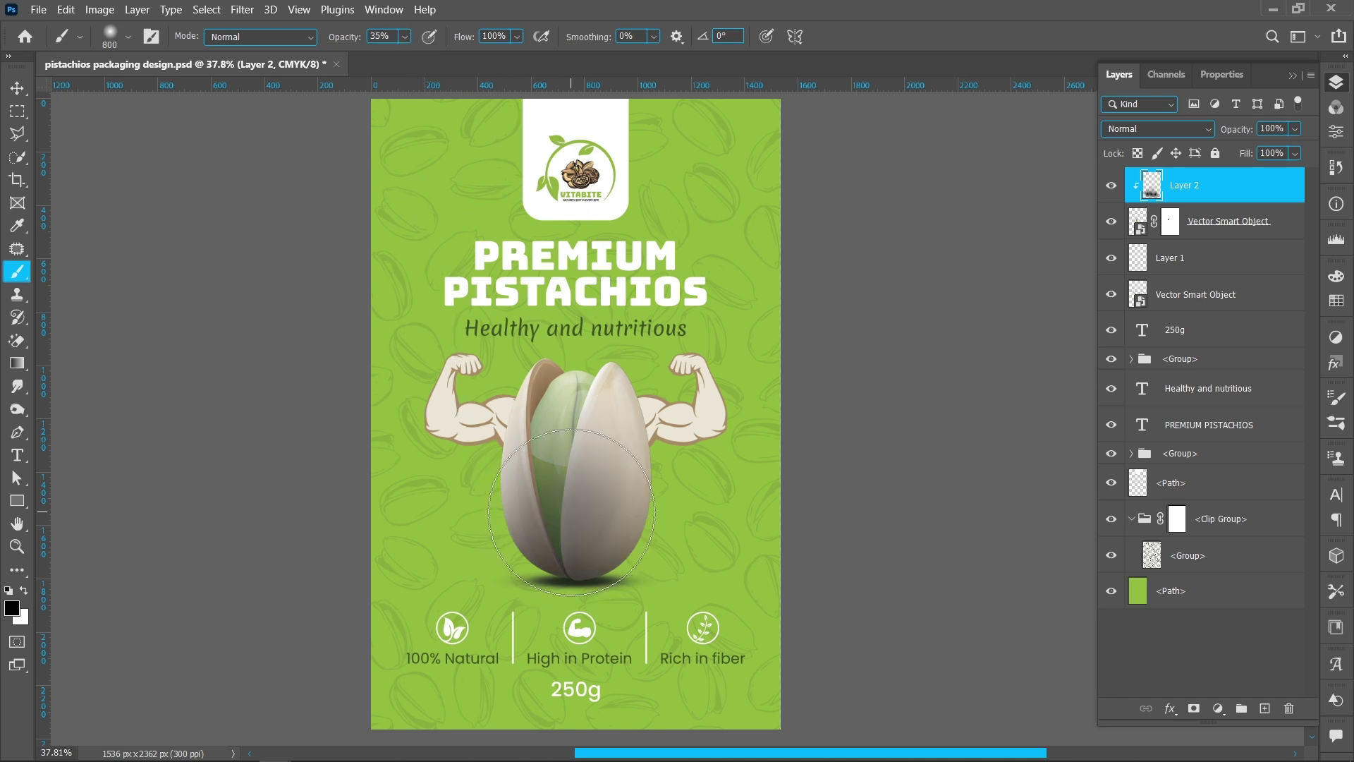
# Step: Set the shading layer to 30% opacity with Multiply blend mode
pyautogui.click(17, 88)
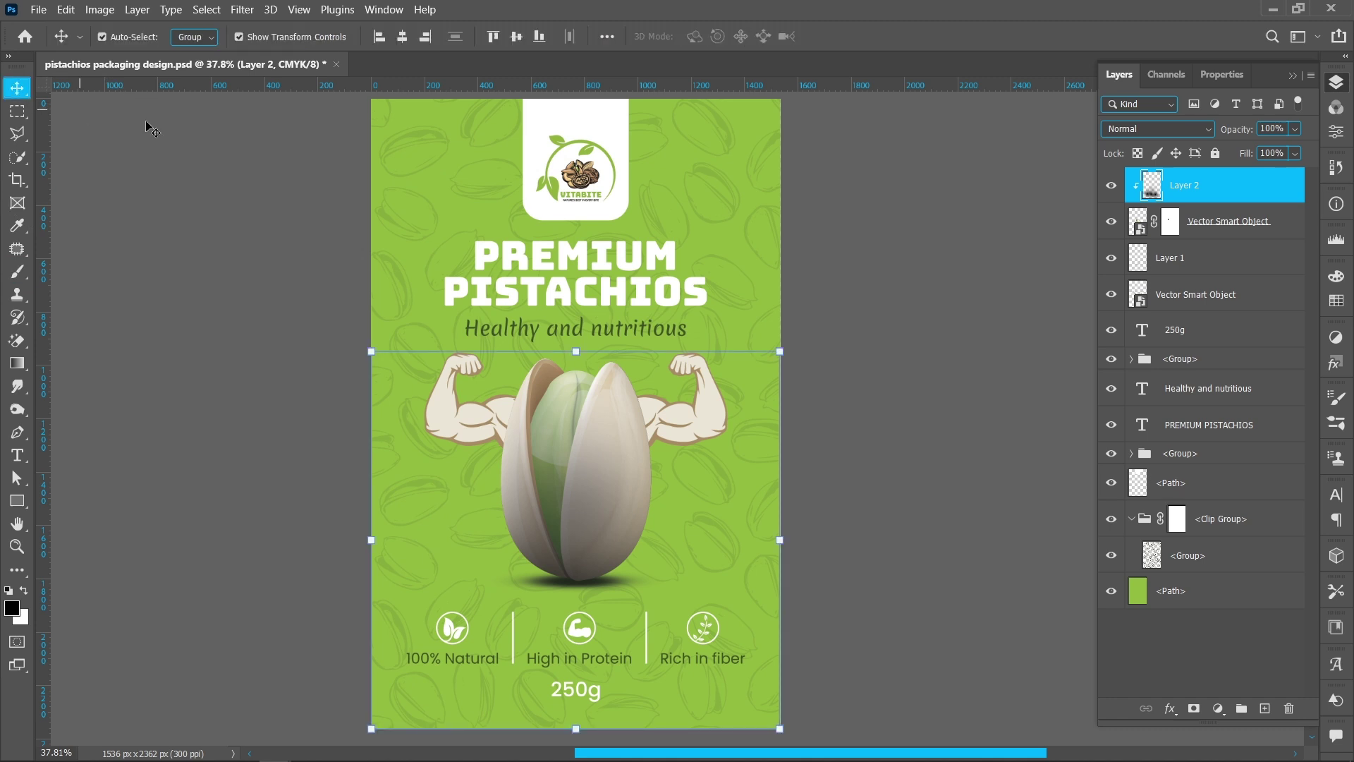
pyautogui.click(1261, 128)
pyautogui.write('30')
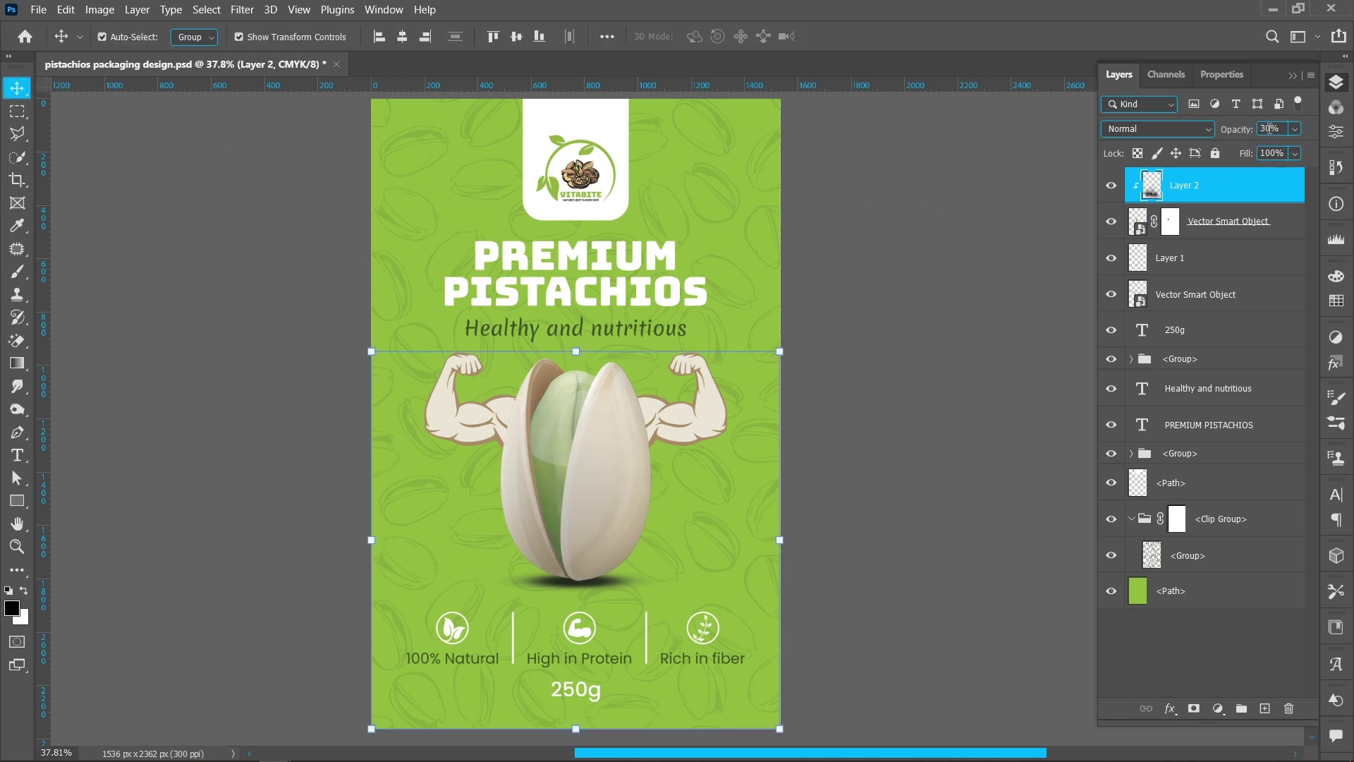
pyautogui.click(1172, 130)
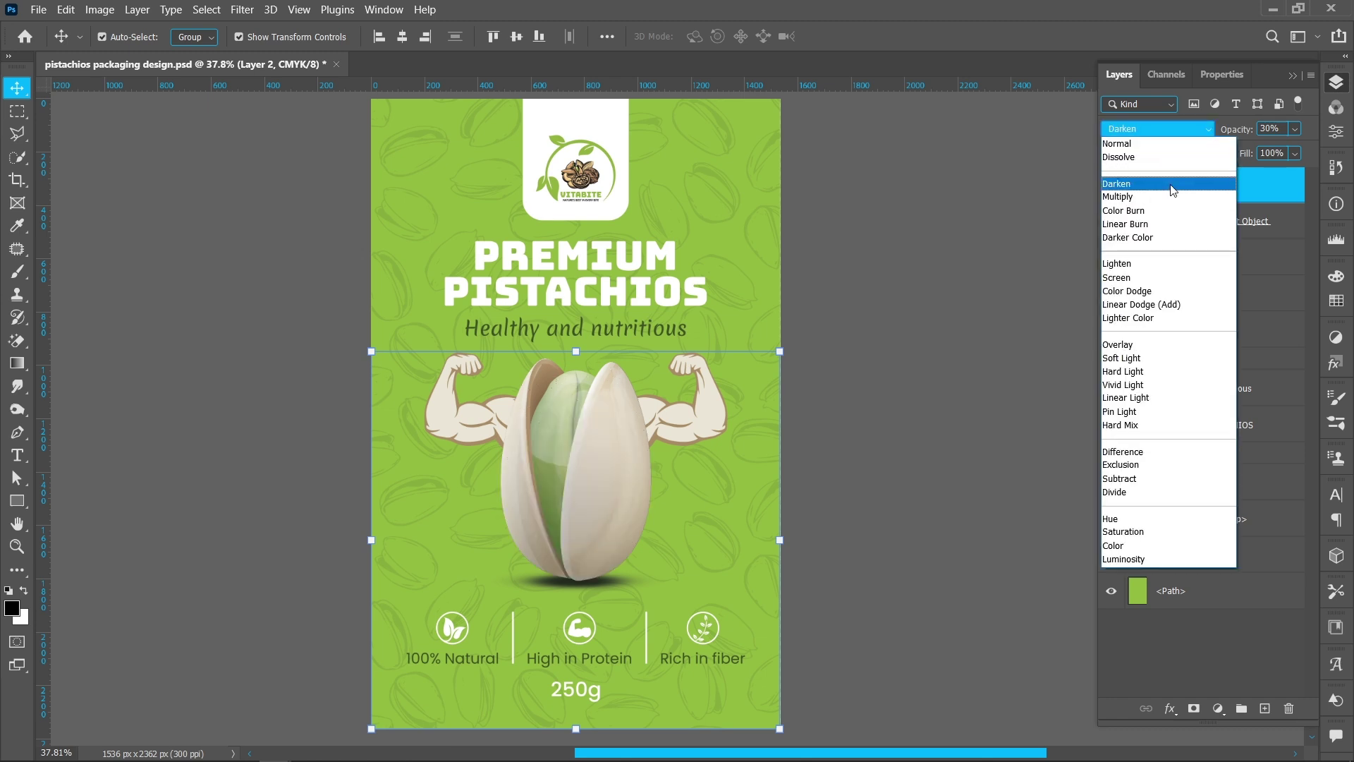
pyautogui.click(1172, 196)
pyautogui.click(1241, 226)
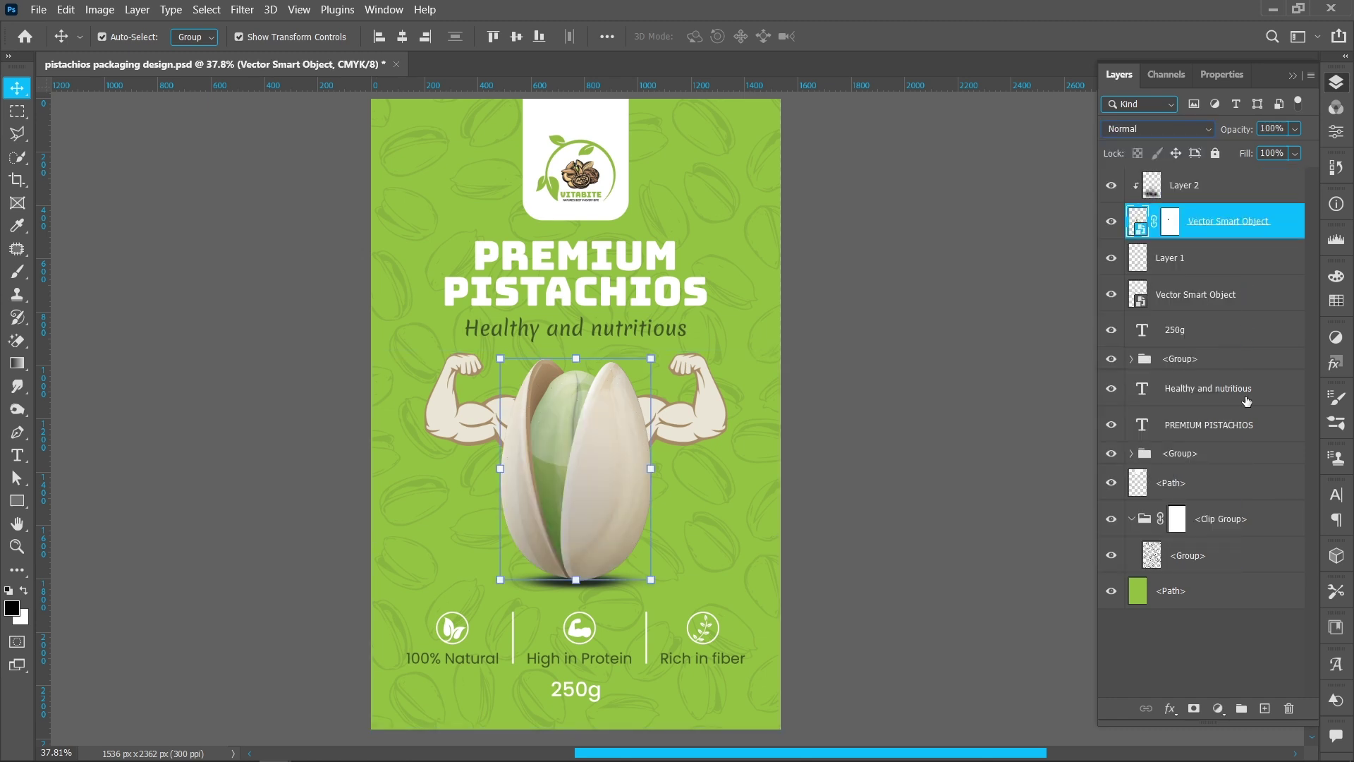
# Step: Add Layer 3 above the pistachio and set a 300 px brush
pyautogui.click(1264, 708)
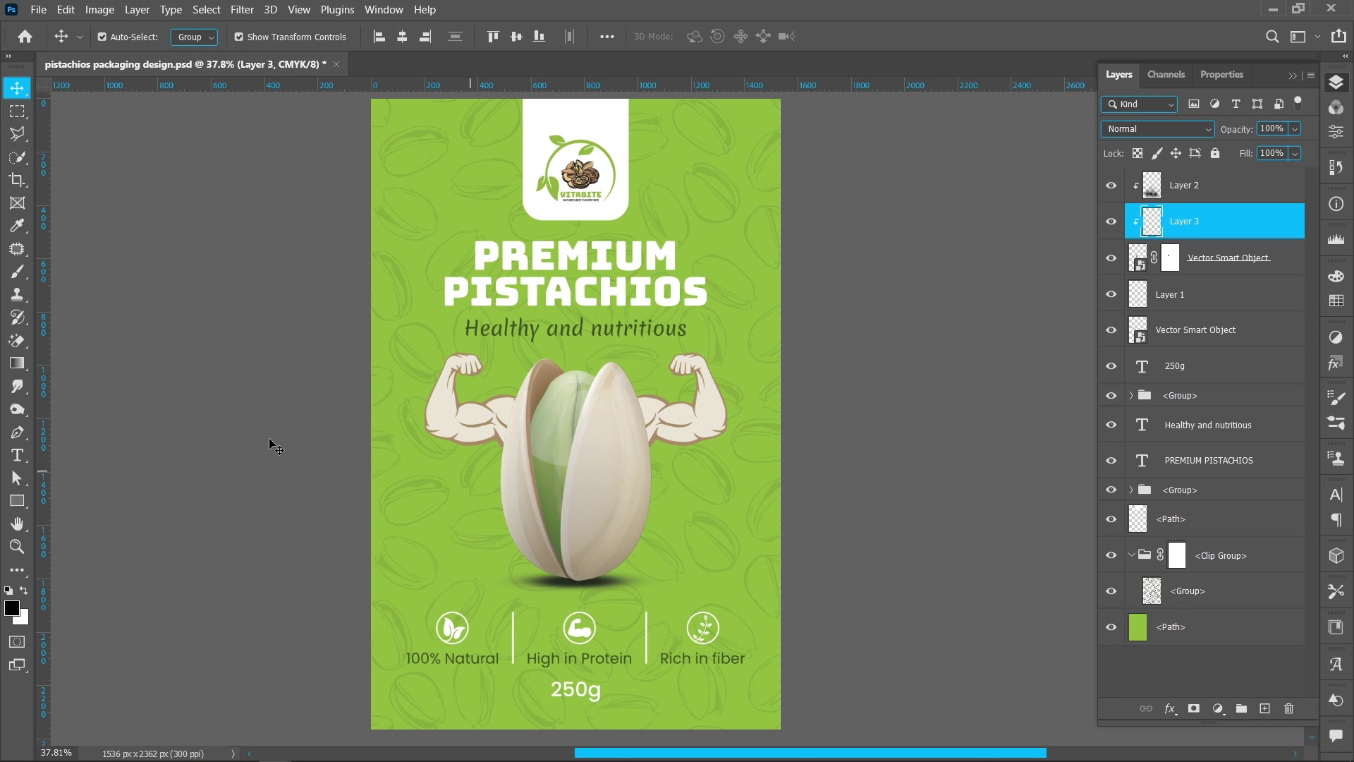
pyautogui.click(17, 272)
pyautogui.rightClick(637, 482)
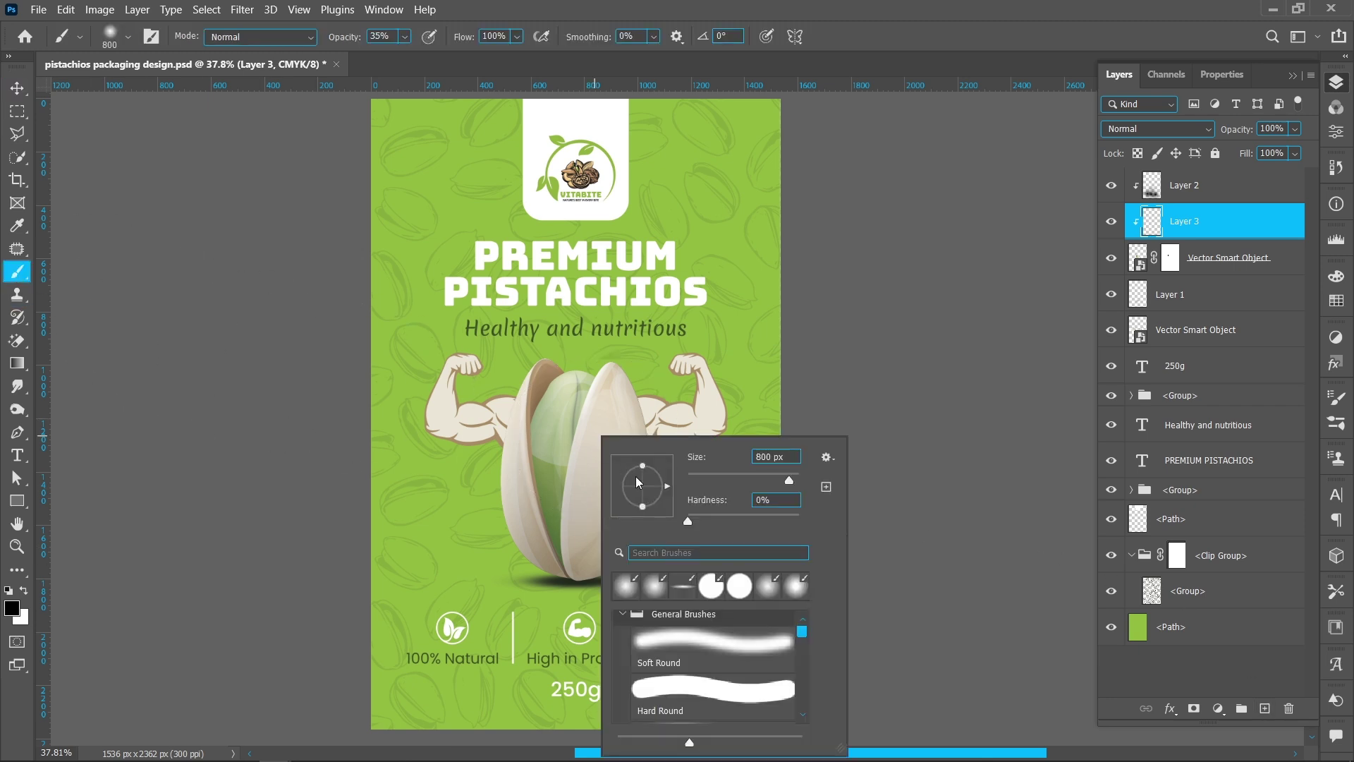
pyautogui.click(777, 456)
pyautogui.write('300')
pyautogui.press('Return')
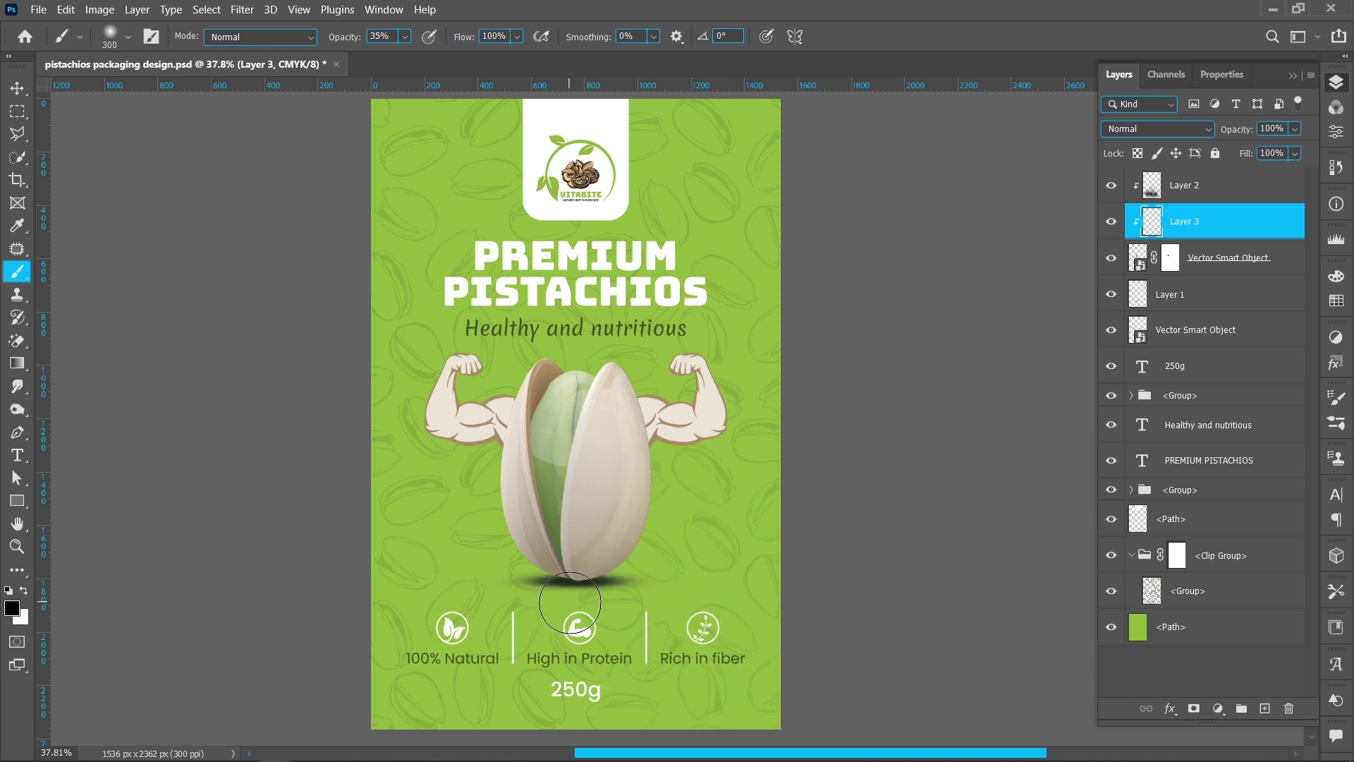
# Step: Step the brush size down to 200 px and then 100 px for shading on Layer 3
pyautogui.rightClick(563, 550)
pyautogui.write('200')
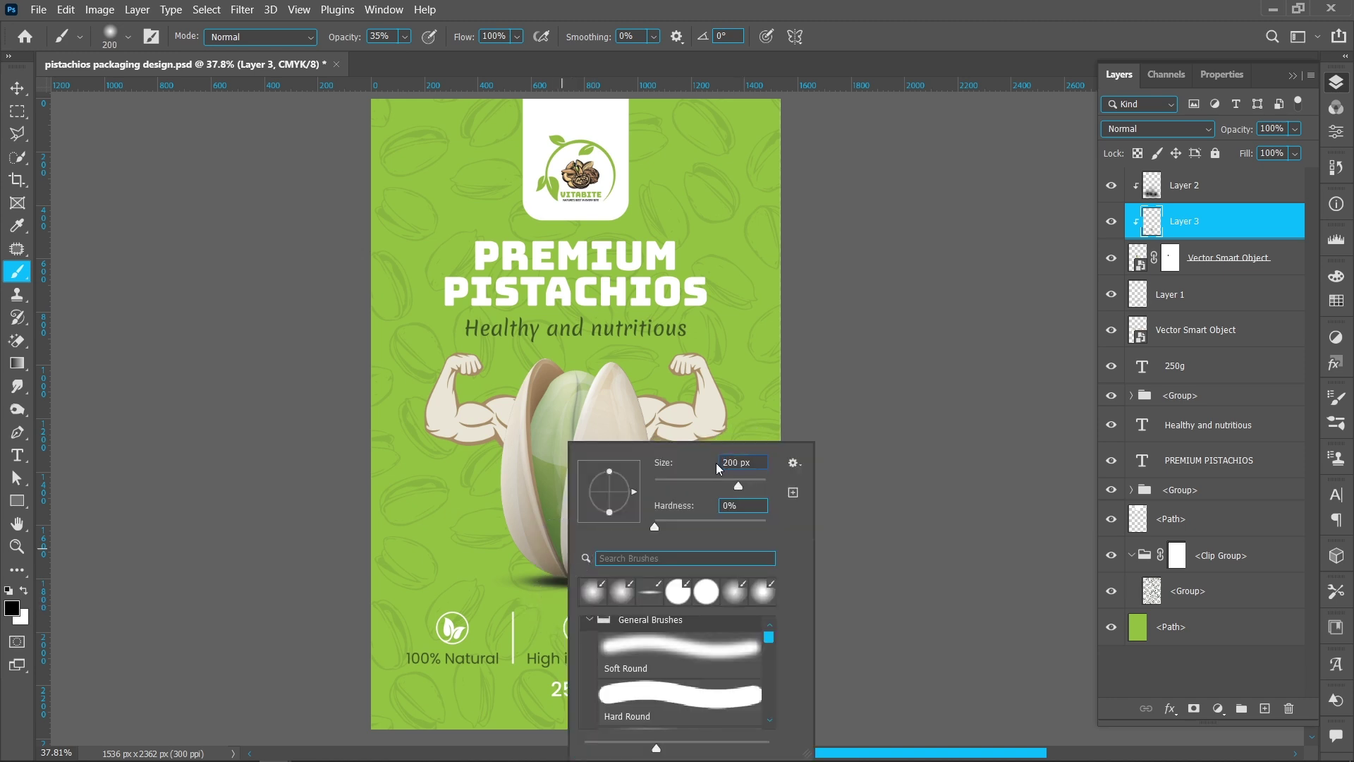
pyautogui.press('Return')
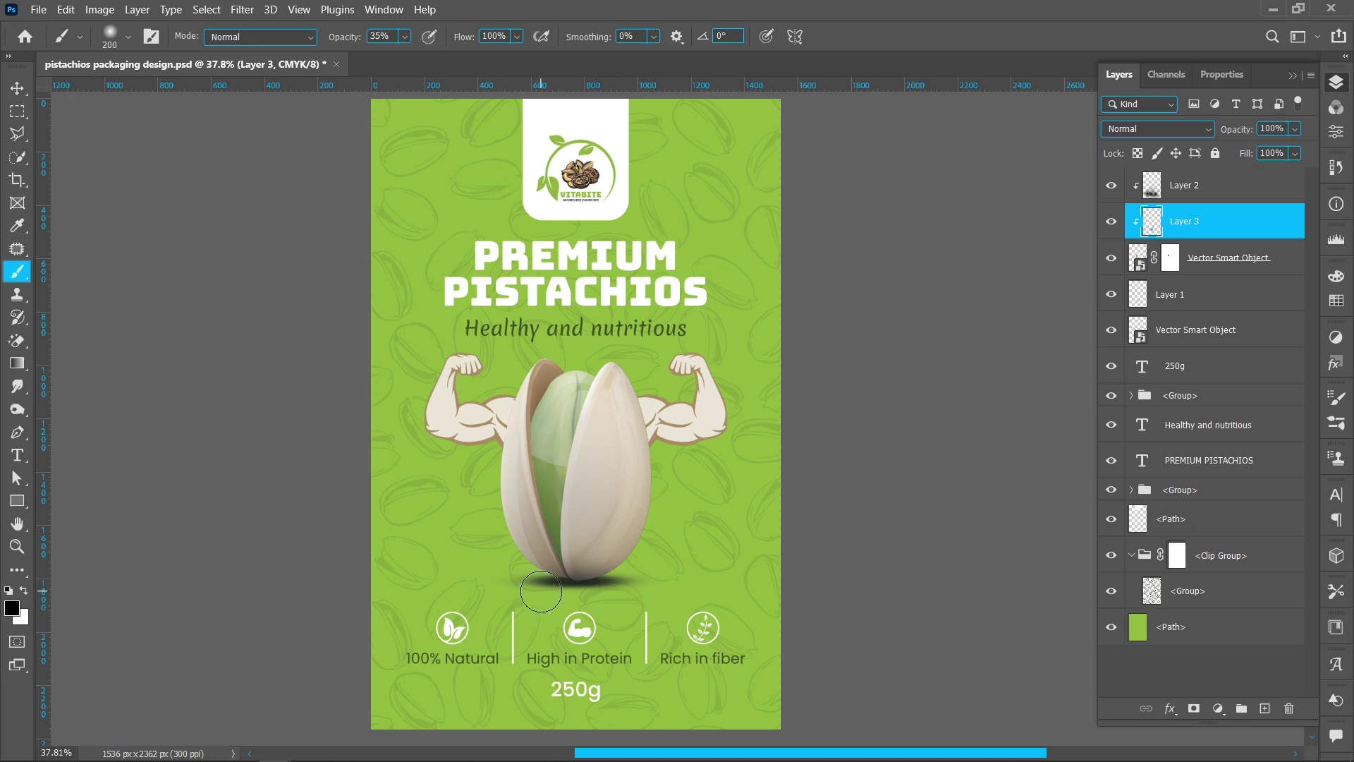
pyautogui.rightClick(573, 593)
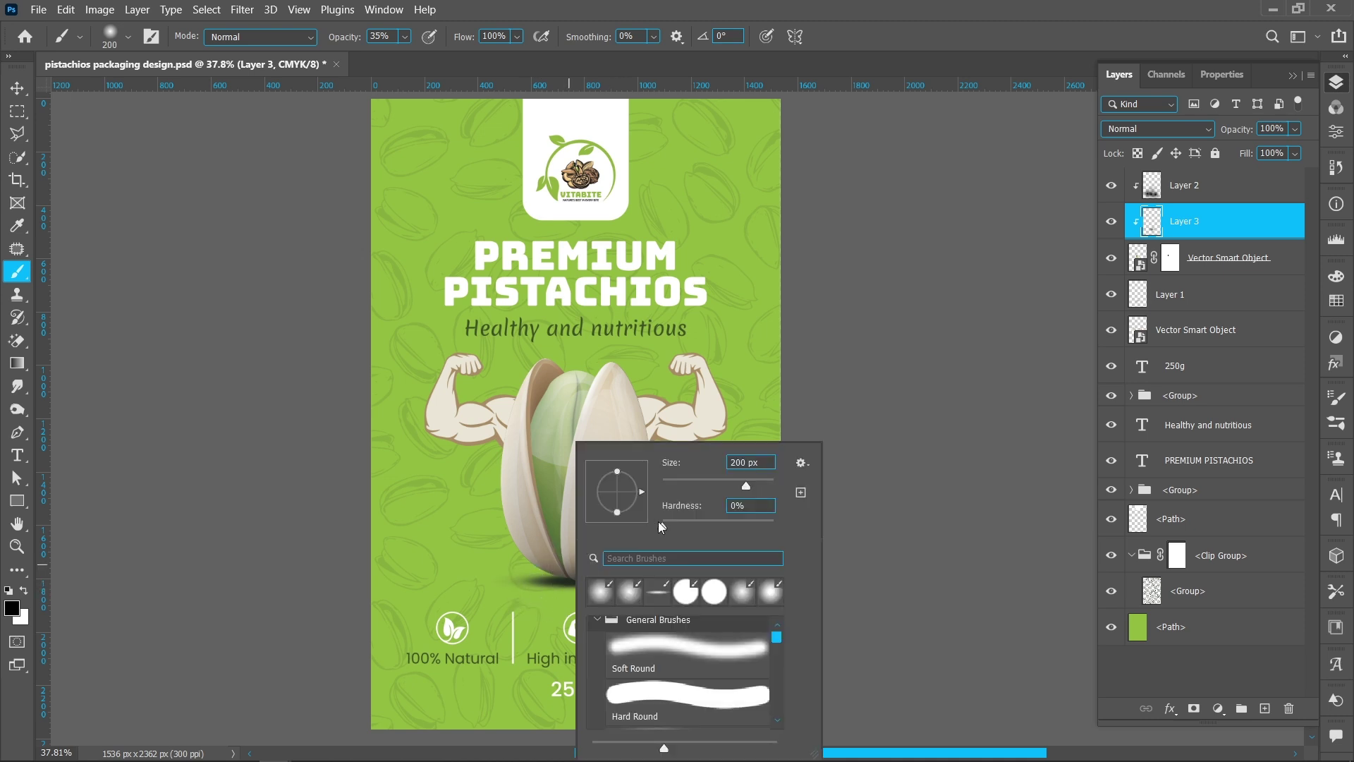
pyautogui.moveTo(736, 462); pyautogui.dragTo(728, 464)
pyautogui.write('10')
pyautogui.press('Return')
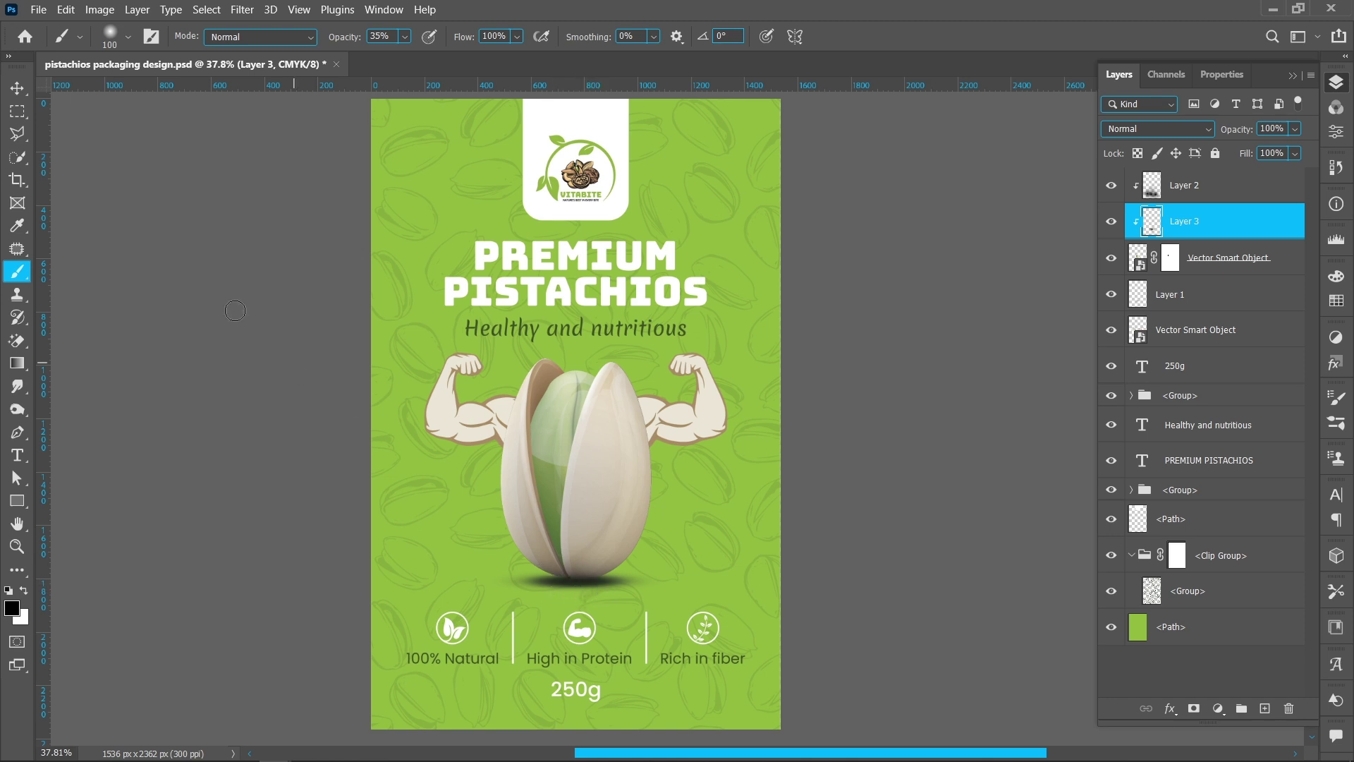
# Step: Stretch the shadow under the pistachio to 125.34% width and 85.87% height
pyautogui.click(14, 91)
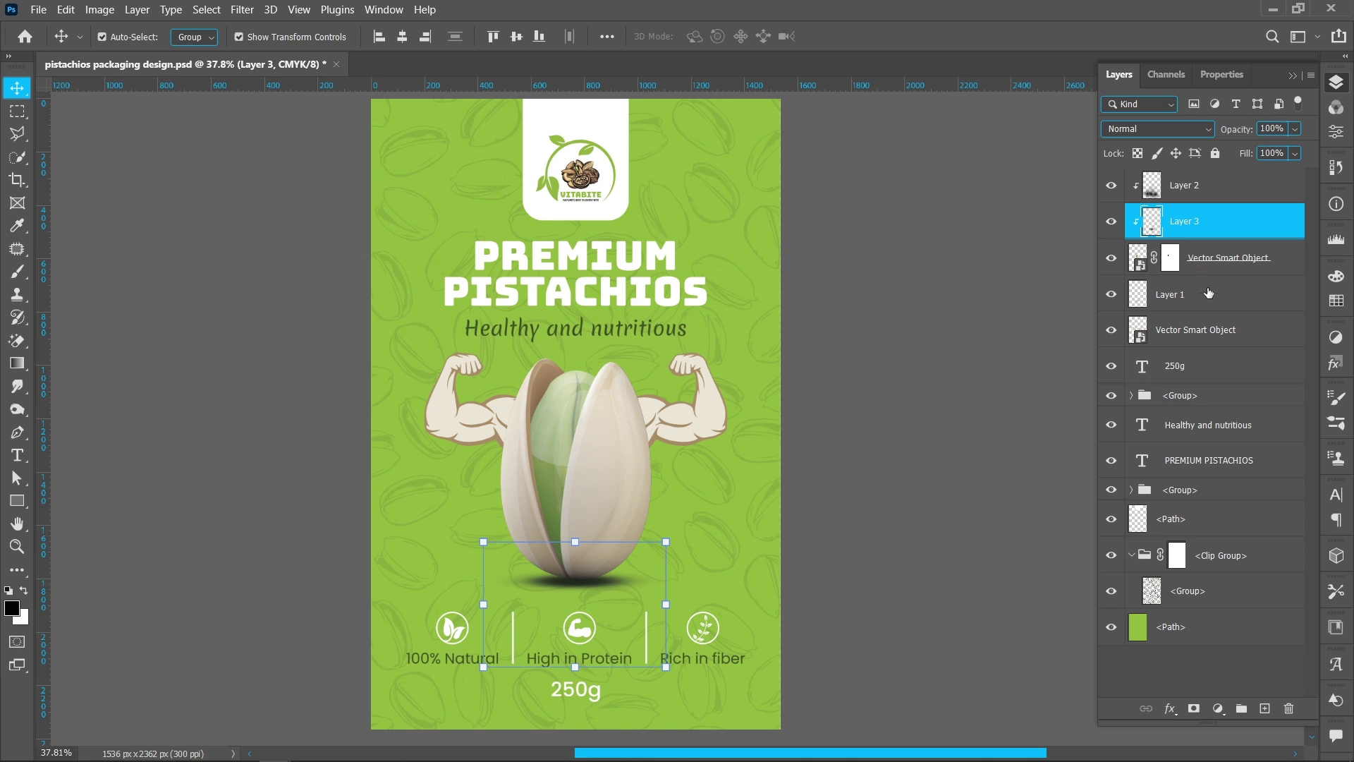
pyautogui.click(1178, 303)
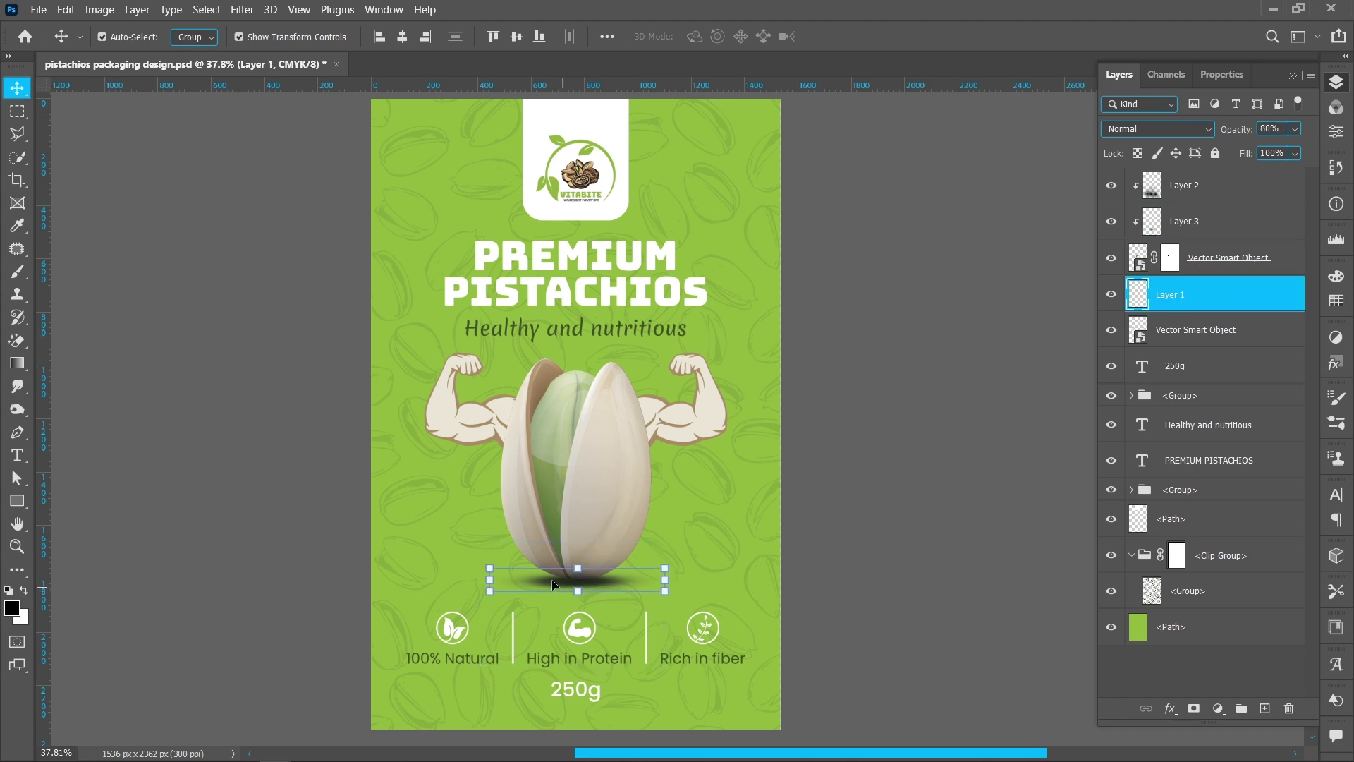
pyautogui.moveTo(490, 580); pyautogui.dragTo(445, 579)
pyautogui.moveTo(557, 586); pyautogui.dragTo(558, 582)
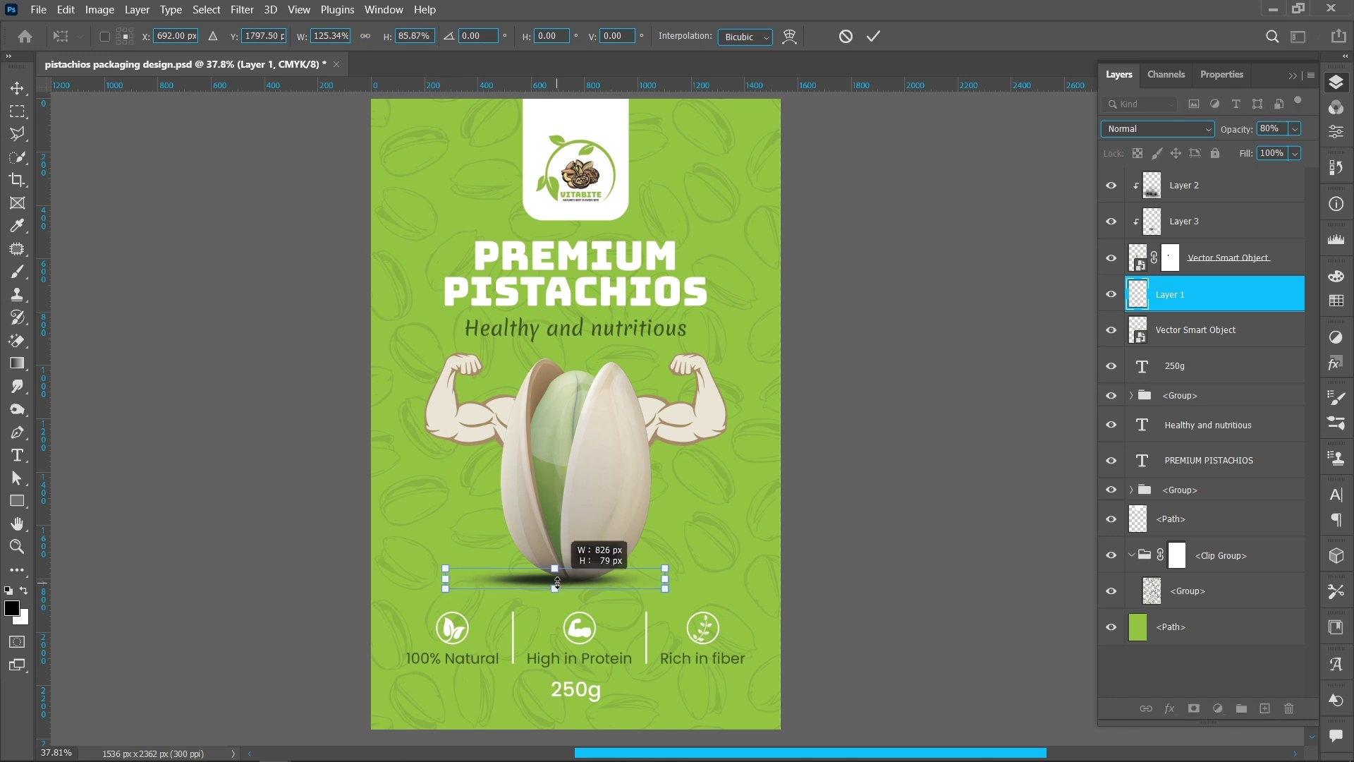
# Step: Apply the shadow resize and centre the shadow horizontally on the page
pyautogui.press('shift')
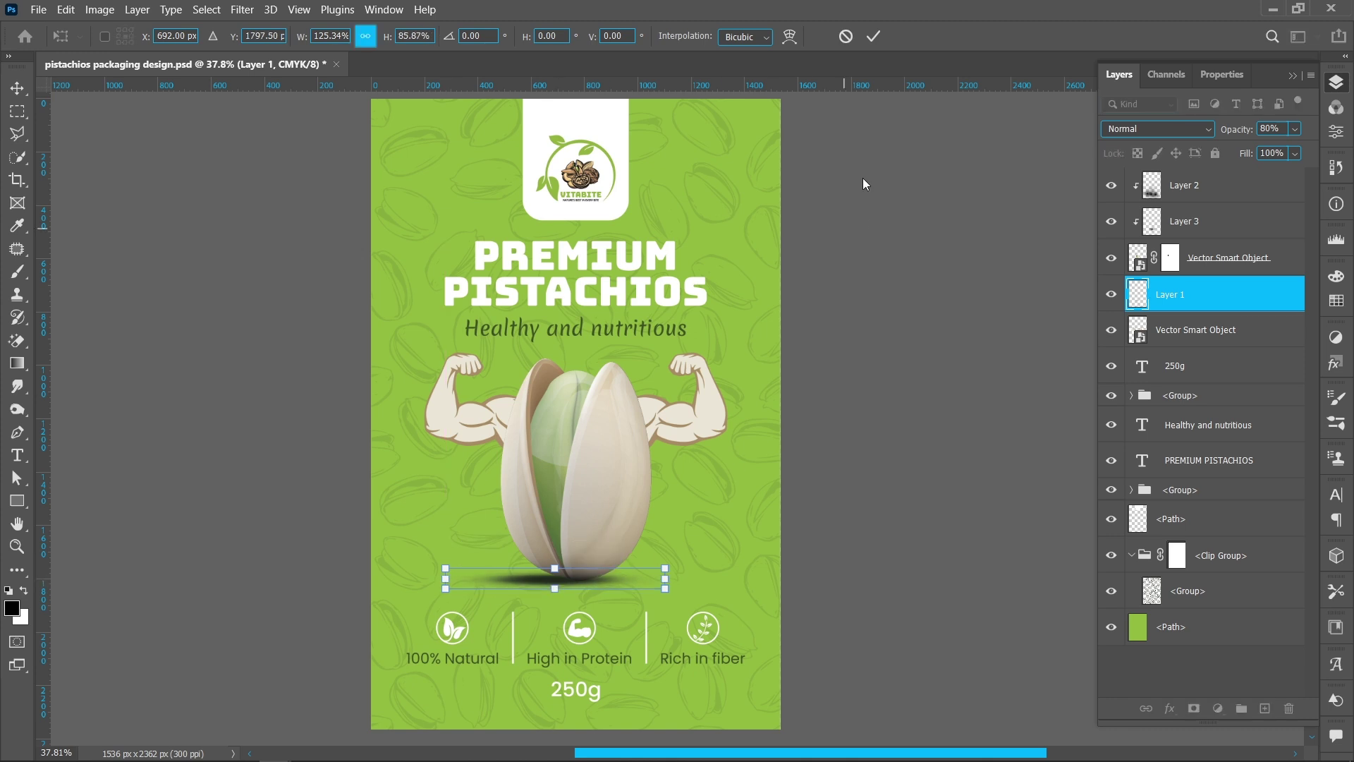
pyautogui.click(873, 36)
pyautogui.click(399, 37)
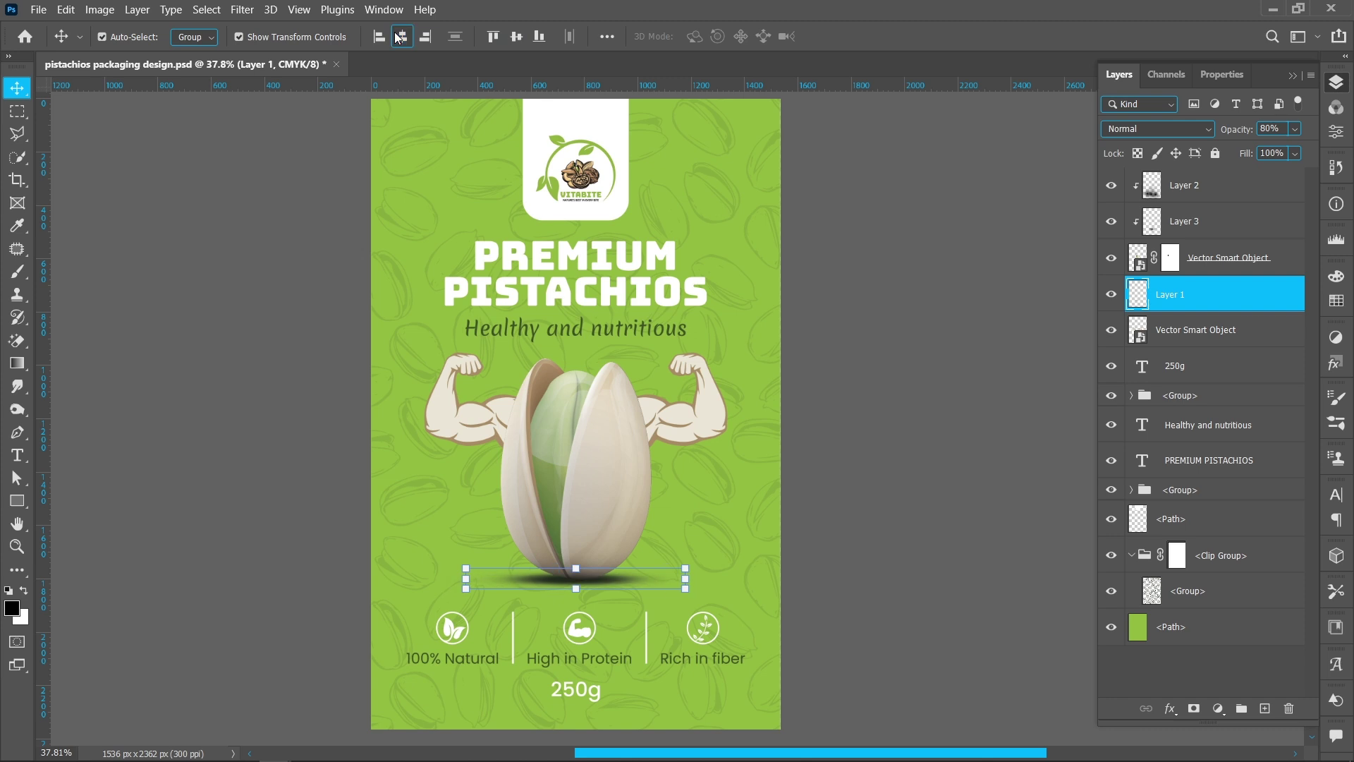
# Step: Soften the shadow with a 7 px Gaussian Blur and set its layer to Multiply
pyautogui.click(241, 9)
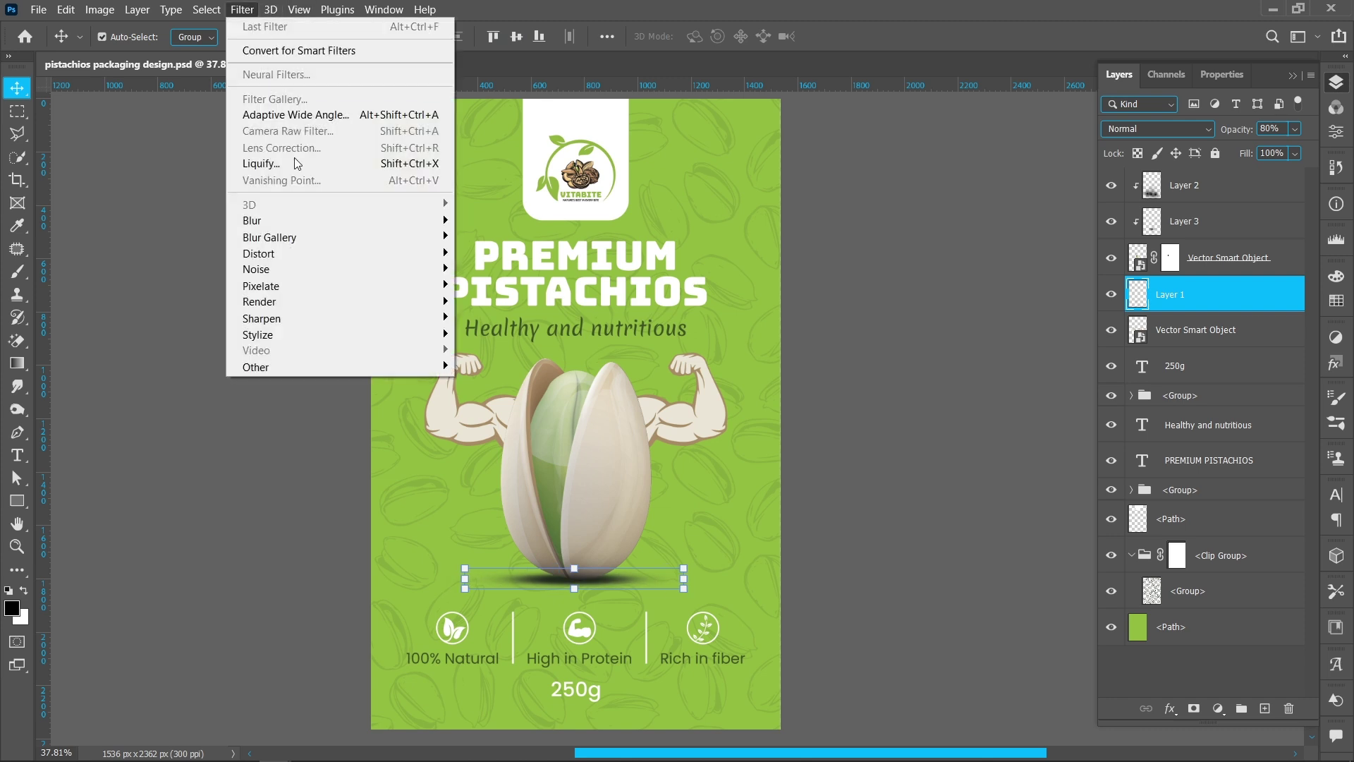
pyautogui.moveTo(302, 222)
pyautogui.click(501, 285)
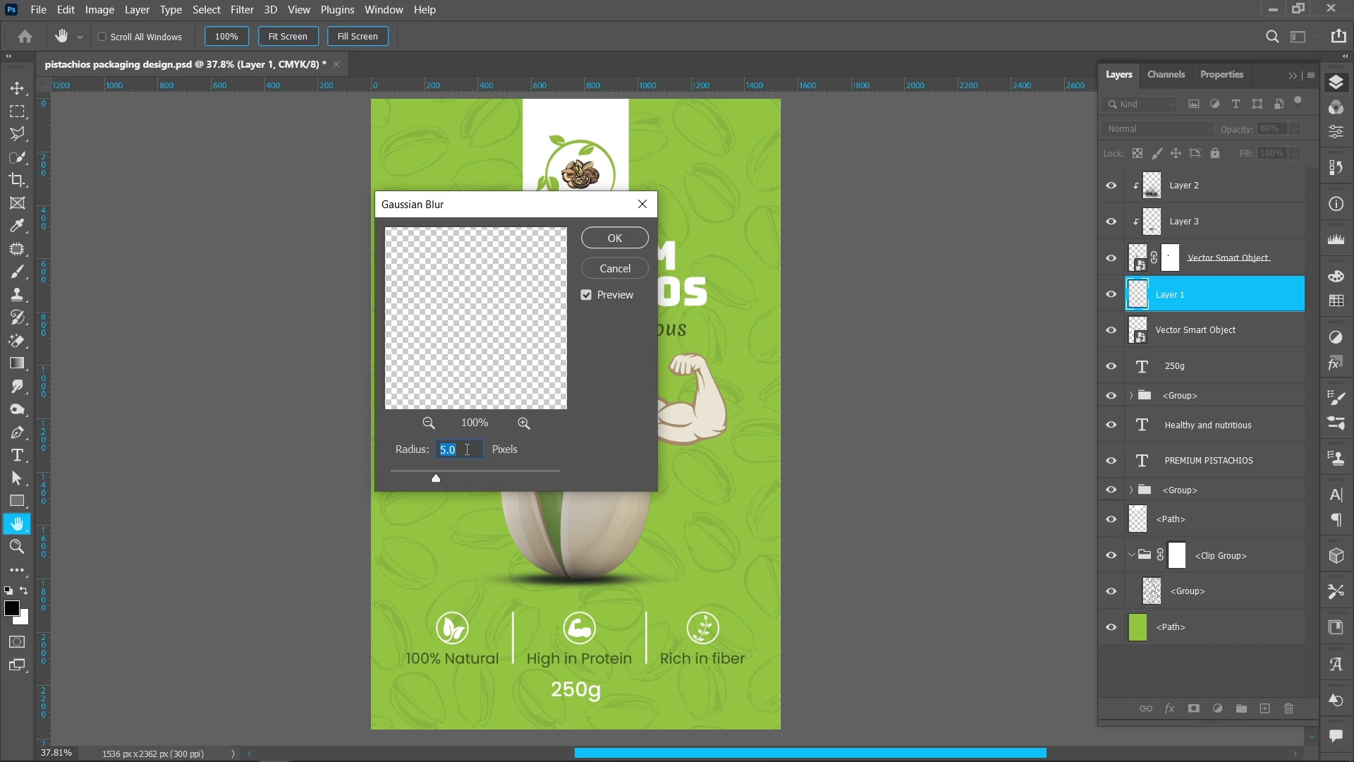
pyautogui.write('7')
pyautogui.click(614, 238)
pyautogui.press('v')
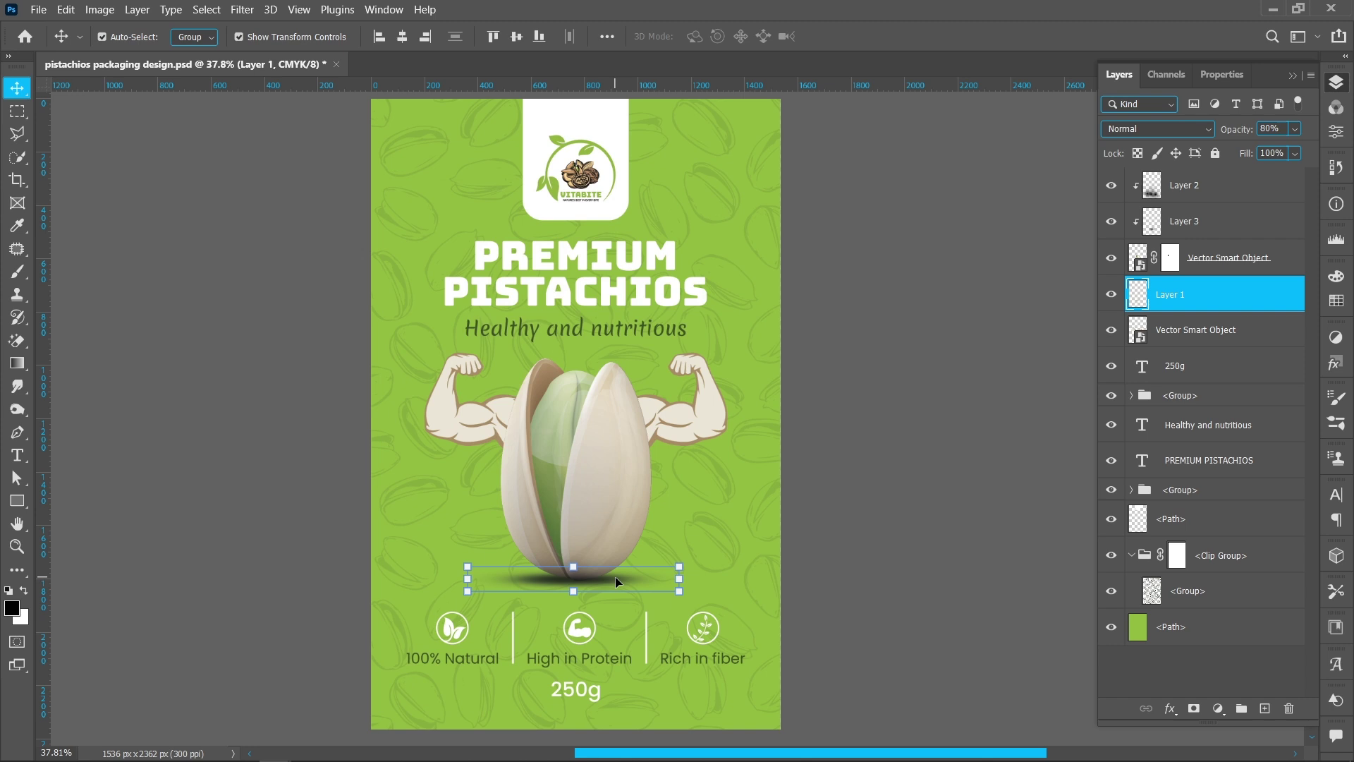
pyautogui.click(1205, 134)
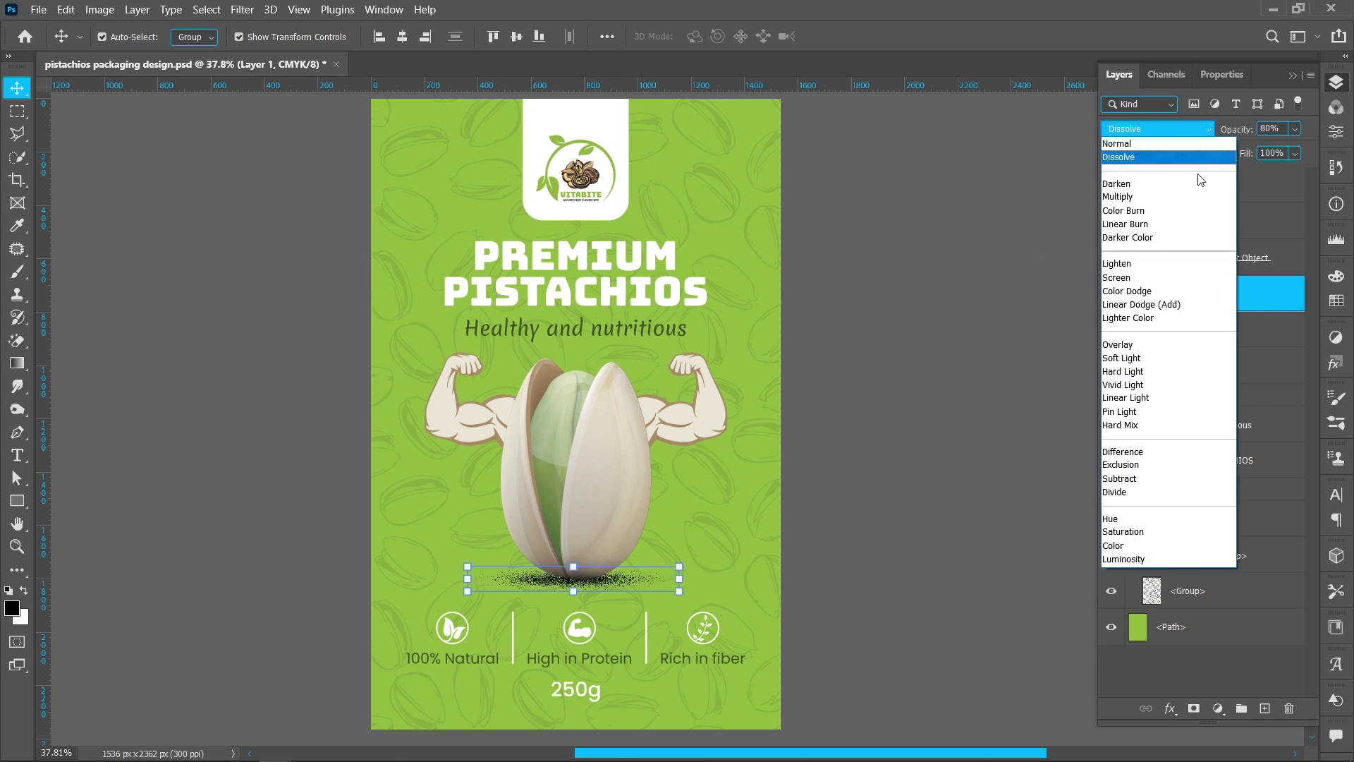
pyautogui.click(1196, 193)
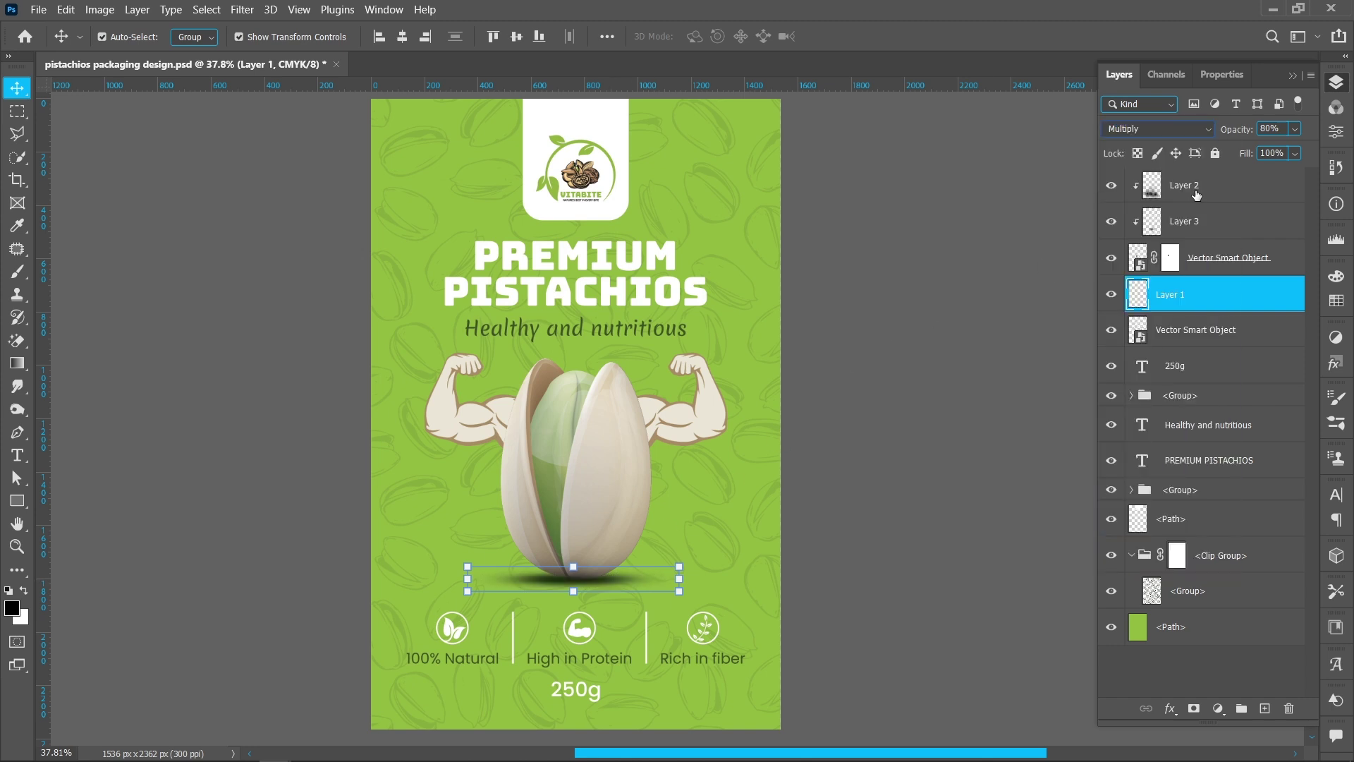
# Step: Narrow the shadow from its right side and apply the new size
pyautogui.click(913, 504)
pyautogui.click(632, 583)
pyautogui.moveTo(678, 578); pyautogui.dragTo(650, 577)
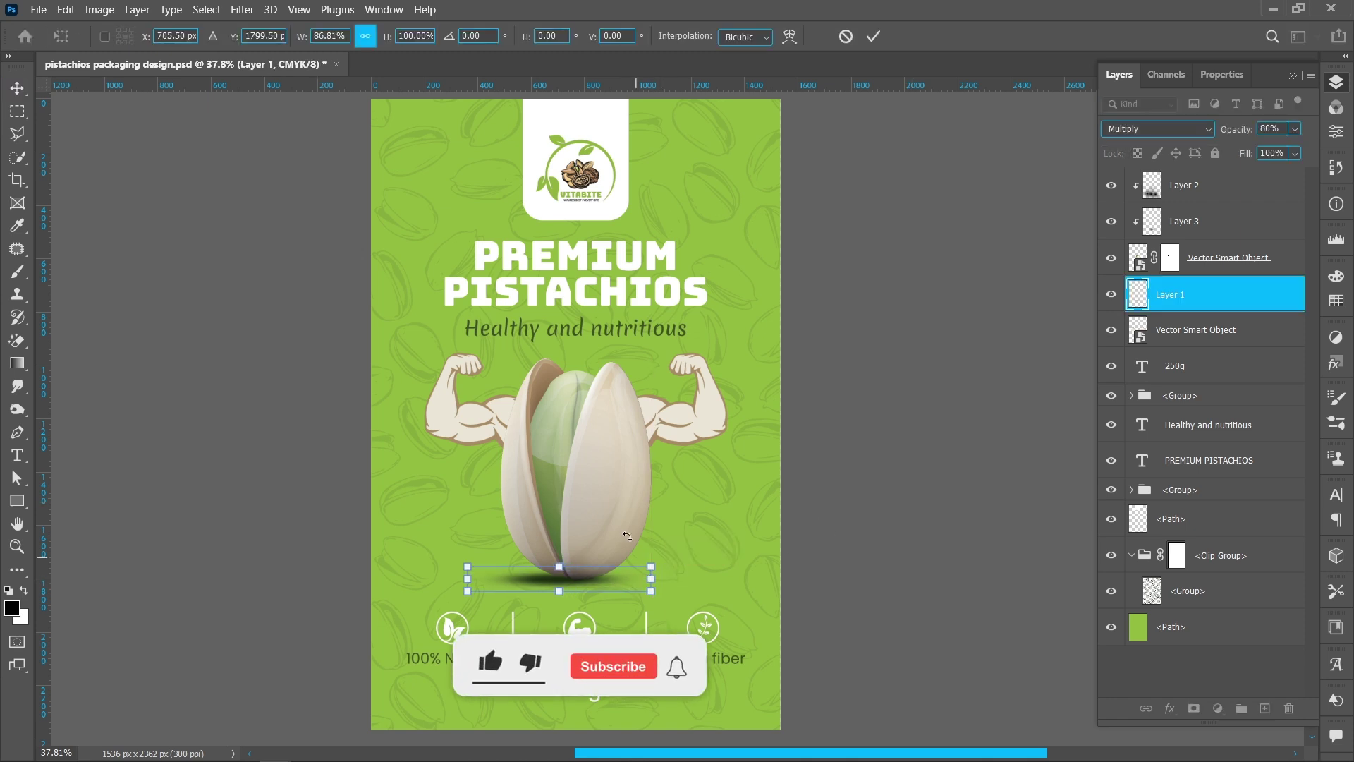
pyautogui.click(875, 33)
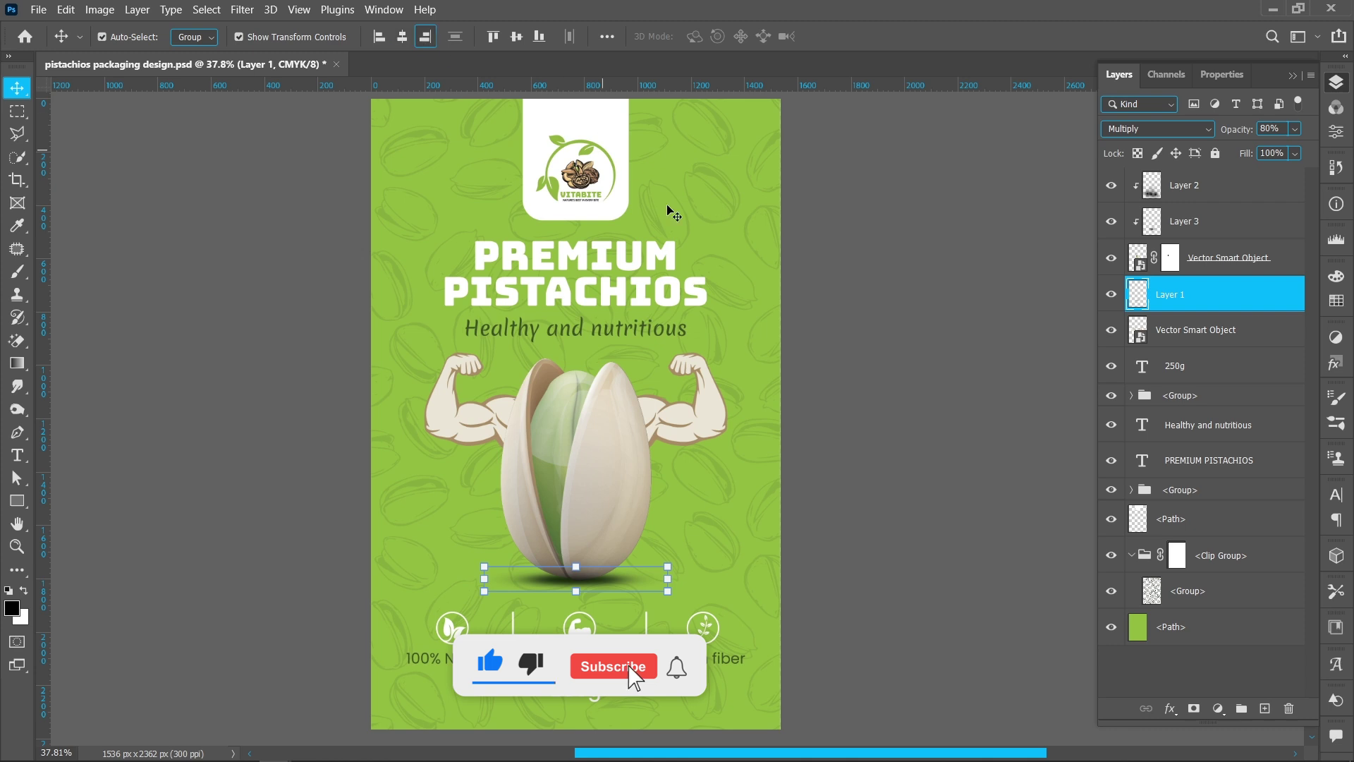
pyautogui.click(841, 449)
pyautogui.click(1225, 329)
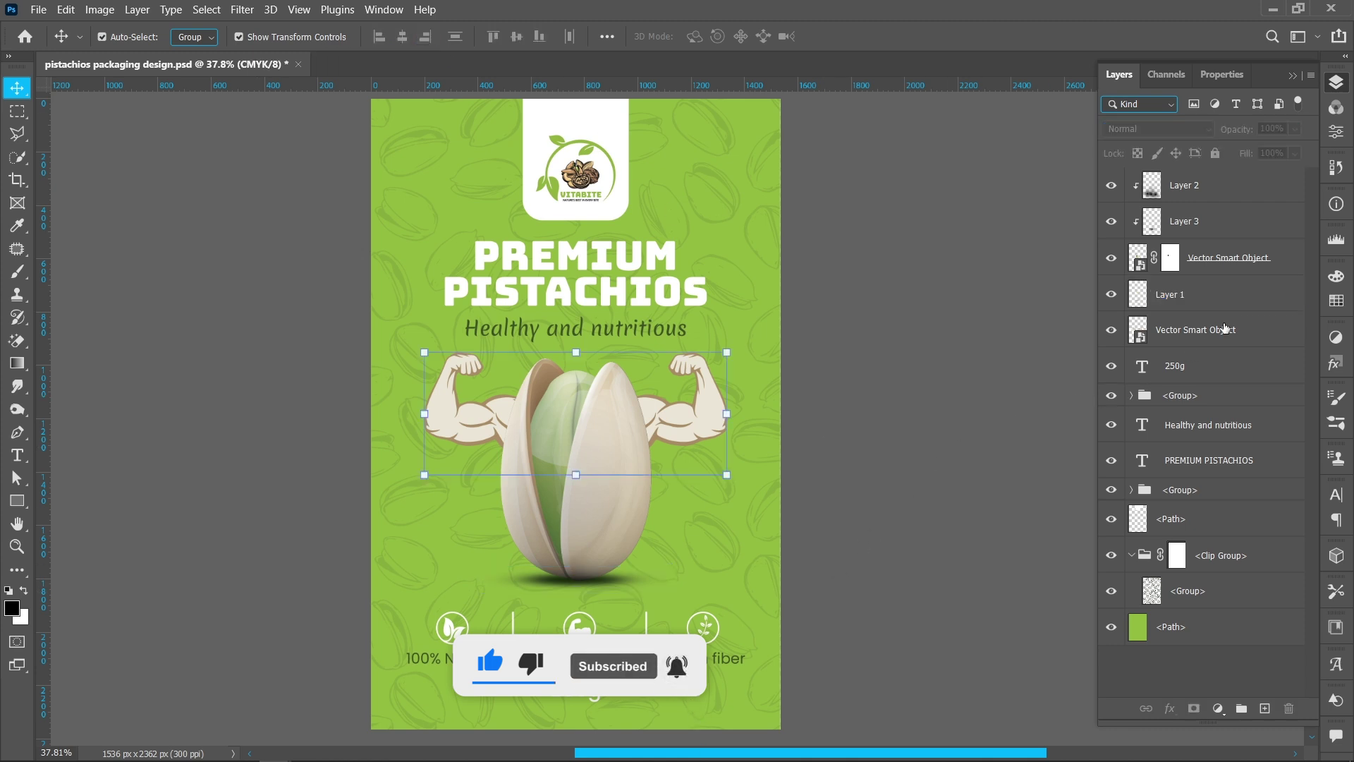
# Step: Add a new layer above the arms and clip it to the arms layer
pyautogui.click(1264, 707)
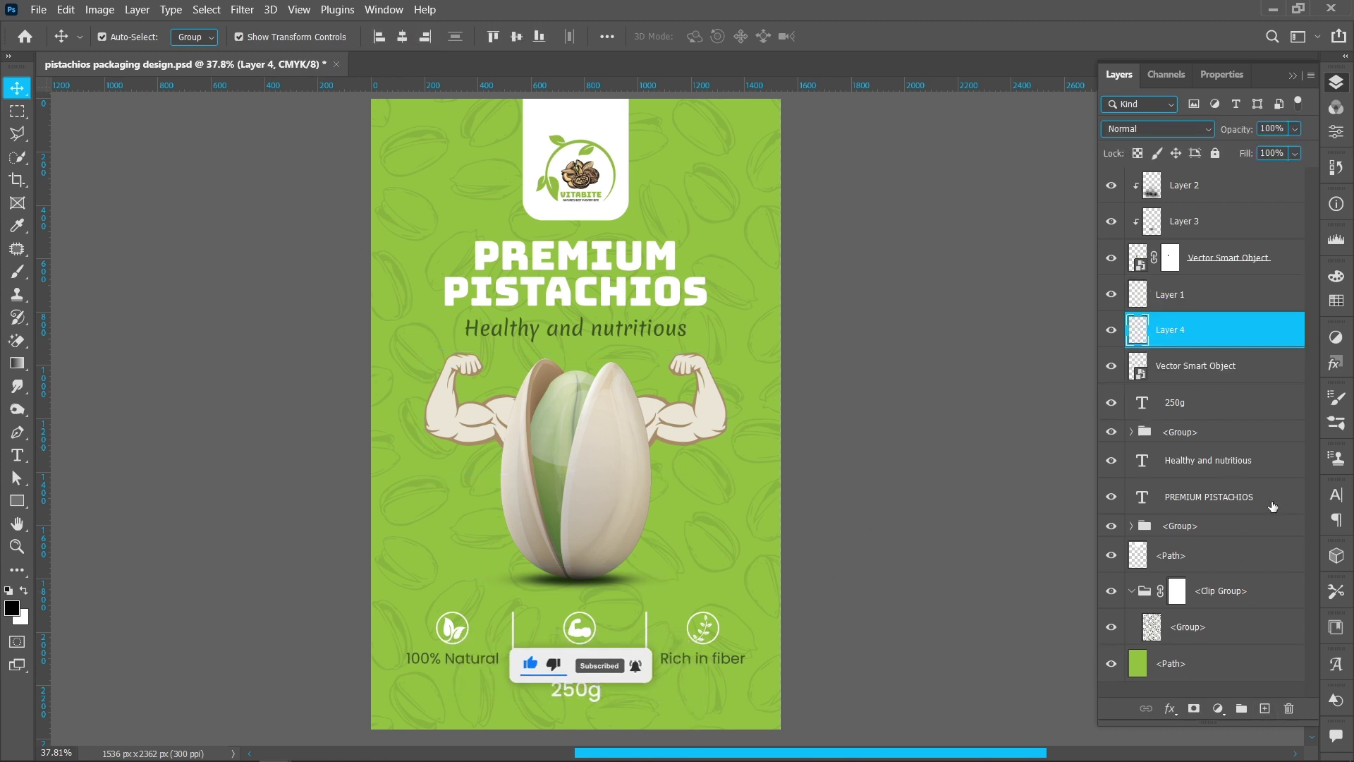
pyautogui.rightClick(1237, 333)
pyautogui.click(1089, 357)
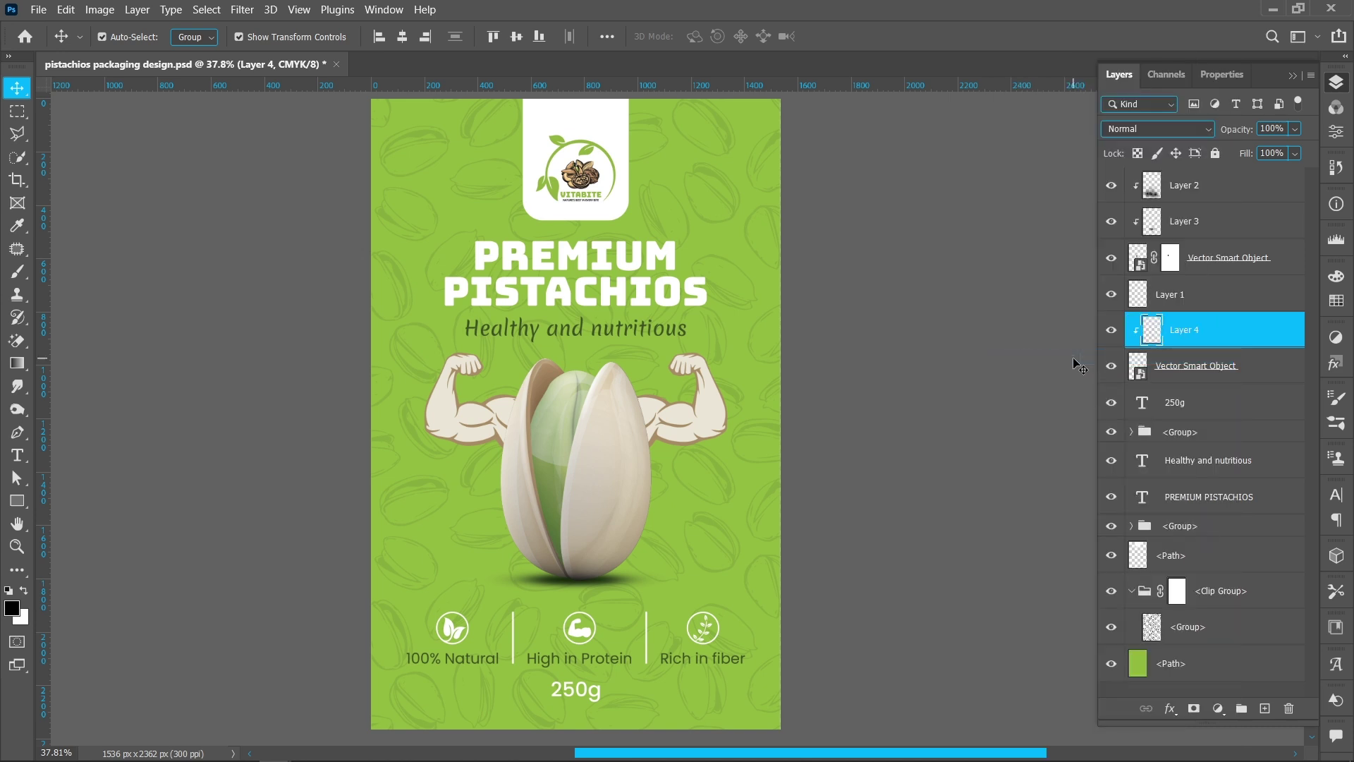
# Step: Paint soft shading over the nut and inner shell edge with a 400 px brush
pyautogui.press('b')
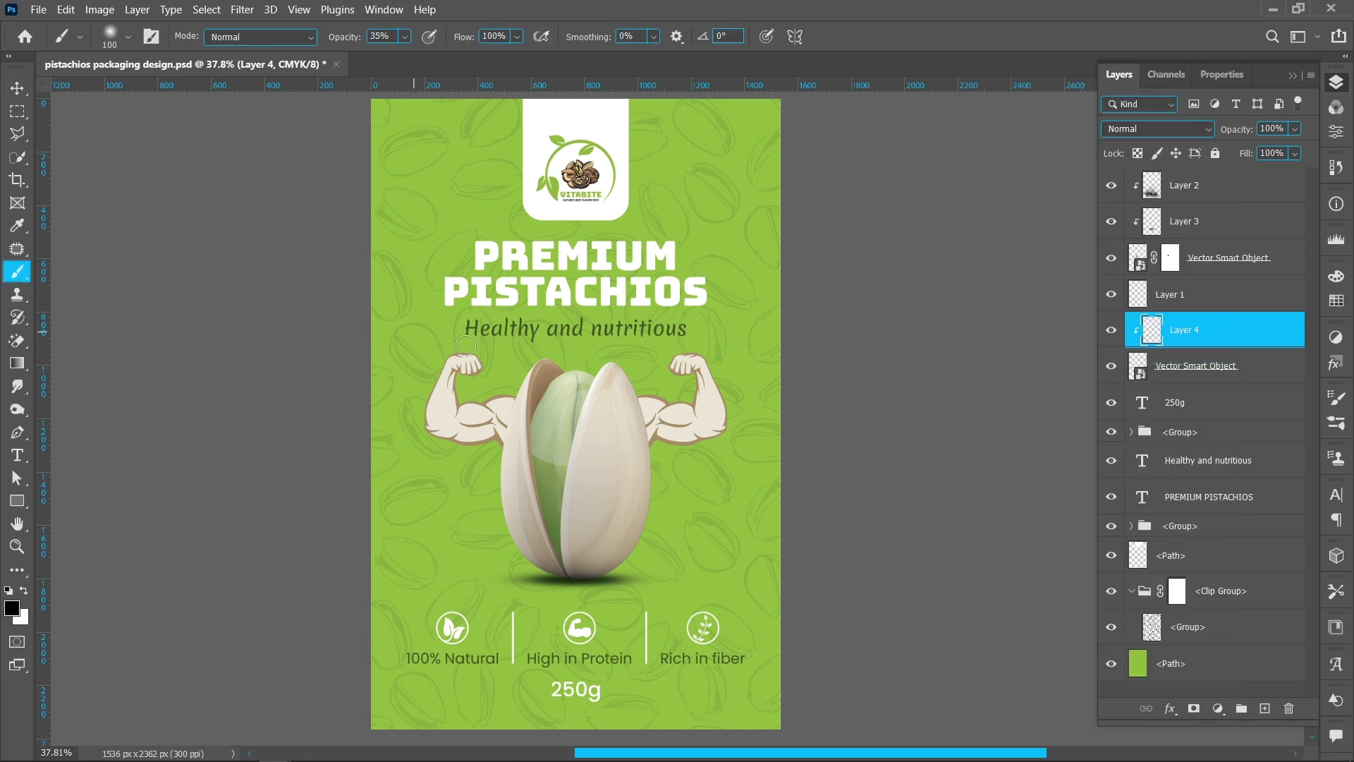
pyautogui.rightClick(632, 435)
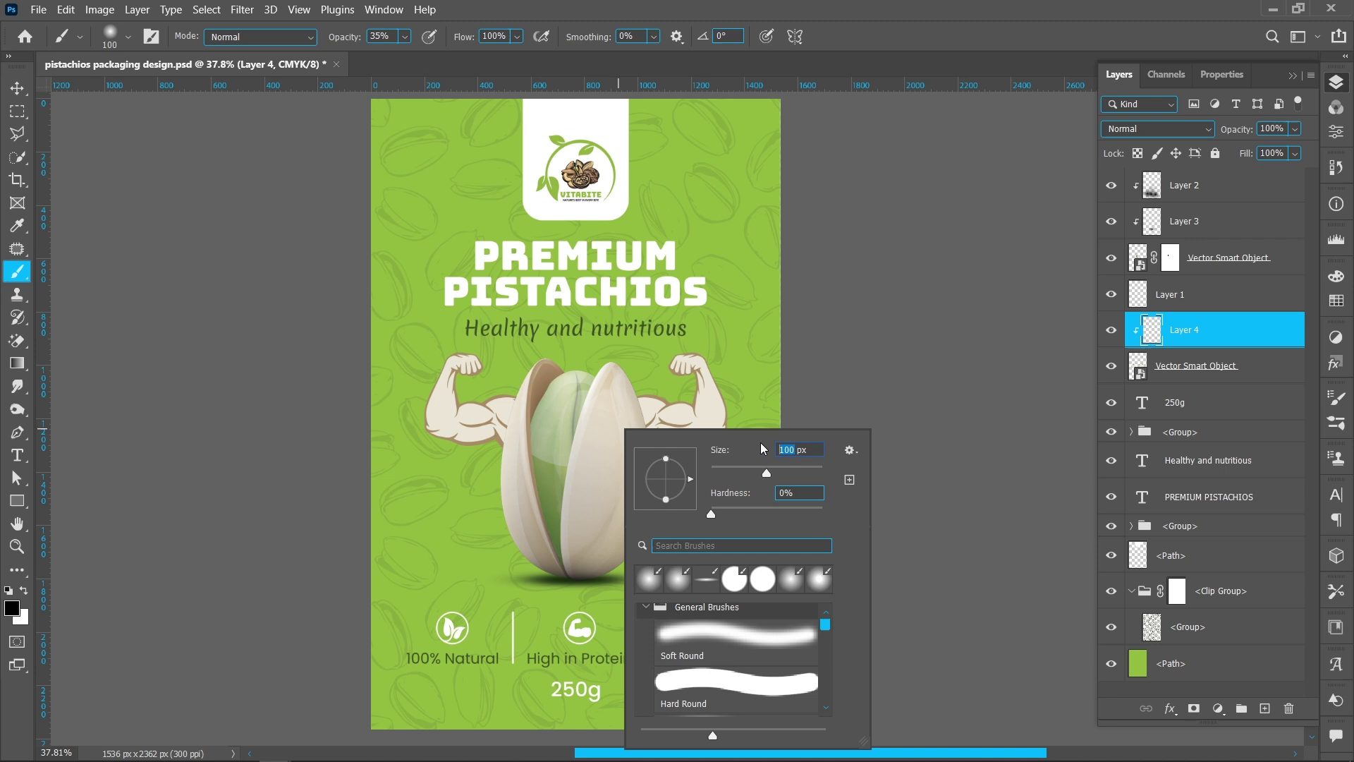
pyautogui.write('200')
pyautogui.press('Return')
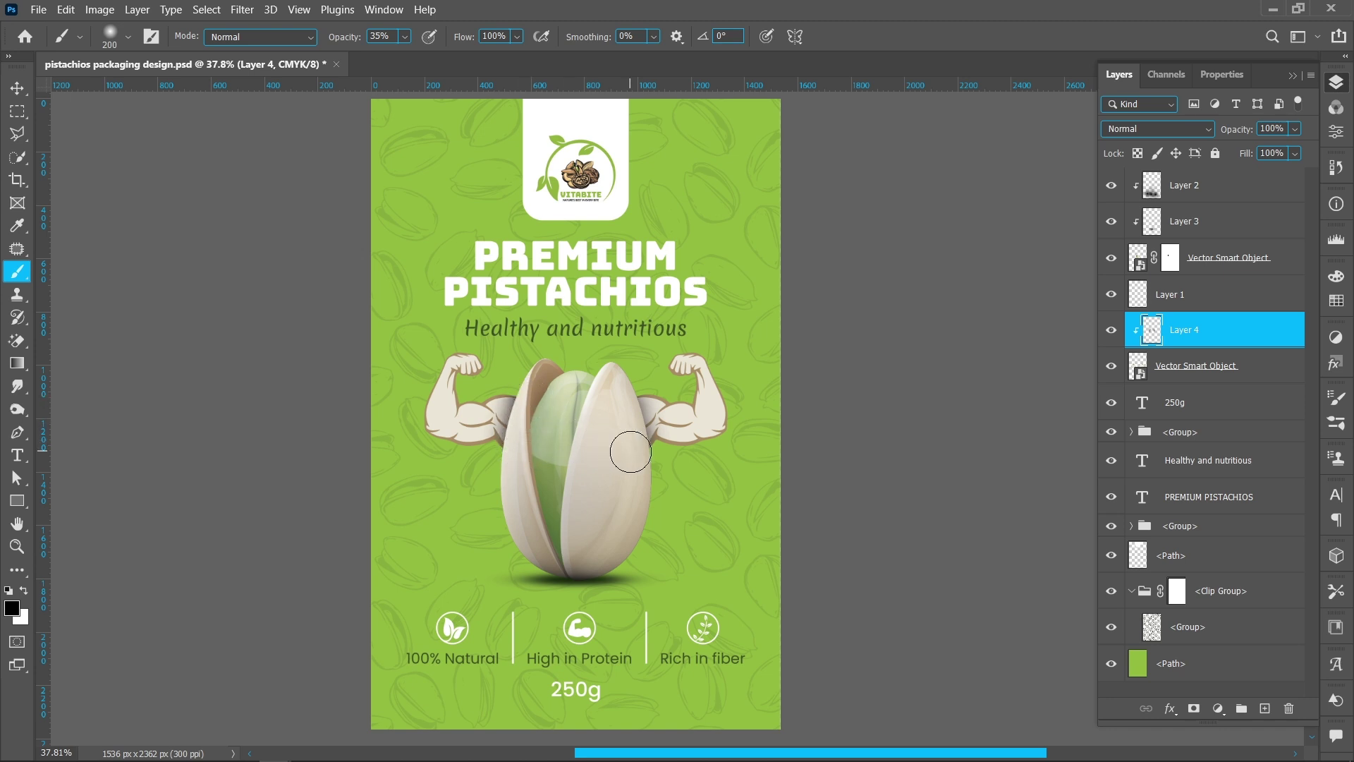
pyautogui.rightClick(605, 423)
pyautogui.write('400')
pyautogui.press('Return')
pyautogui.moveTo(514, 427); pyautogui.dragTo(598, 424)
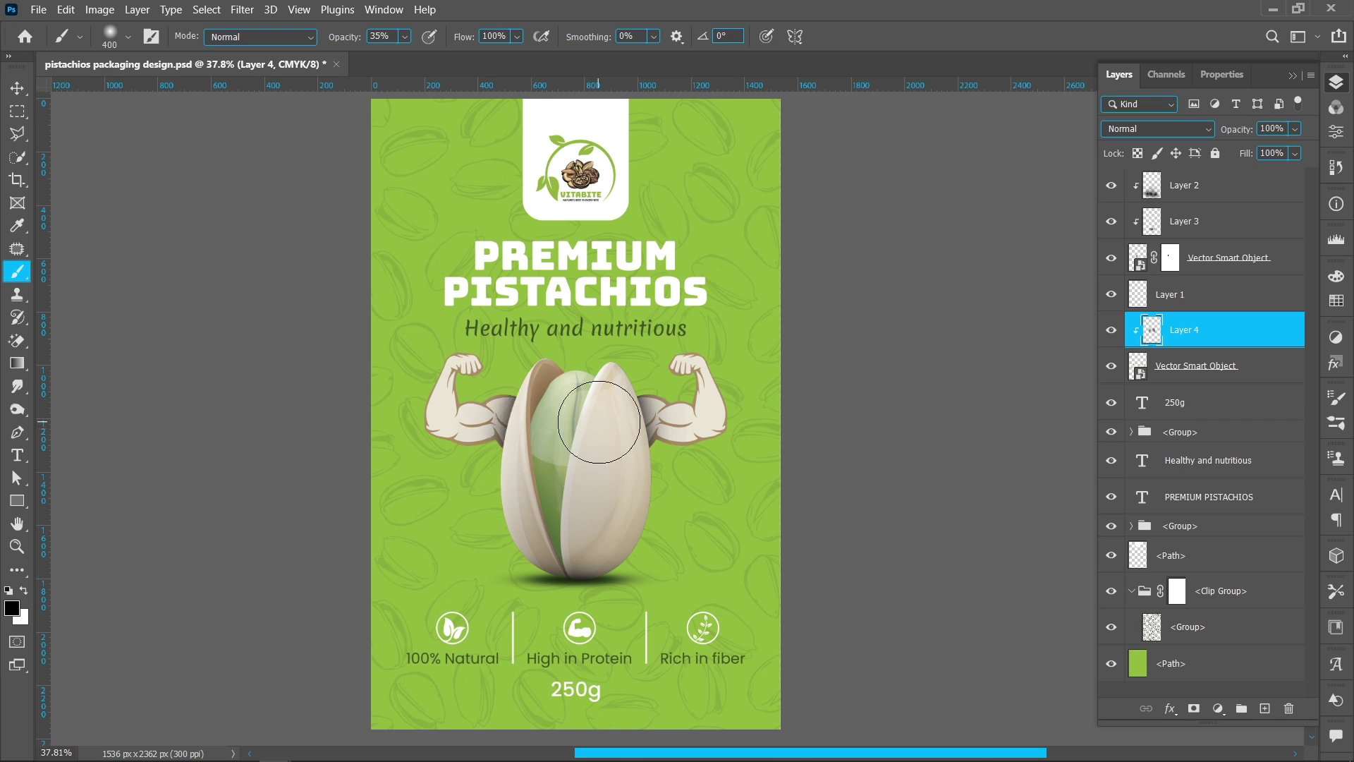
# Step: Lower the shading layer's opacity to 38%
pyautogui.press('v')
pyautogui.click(1273, 129)
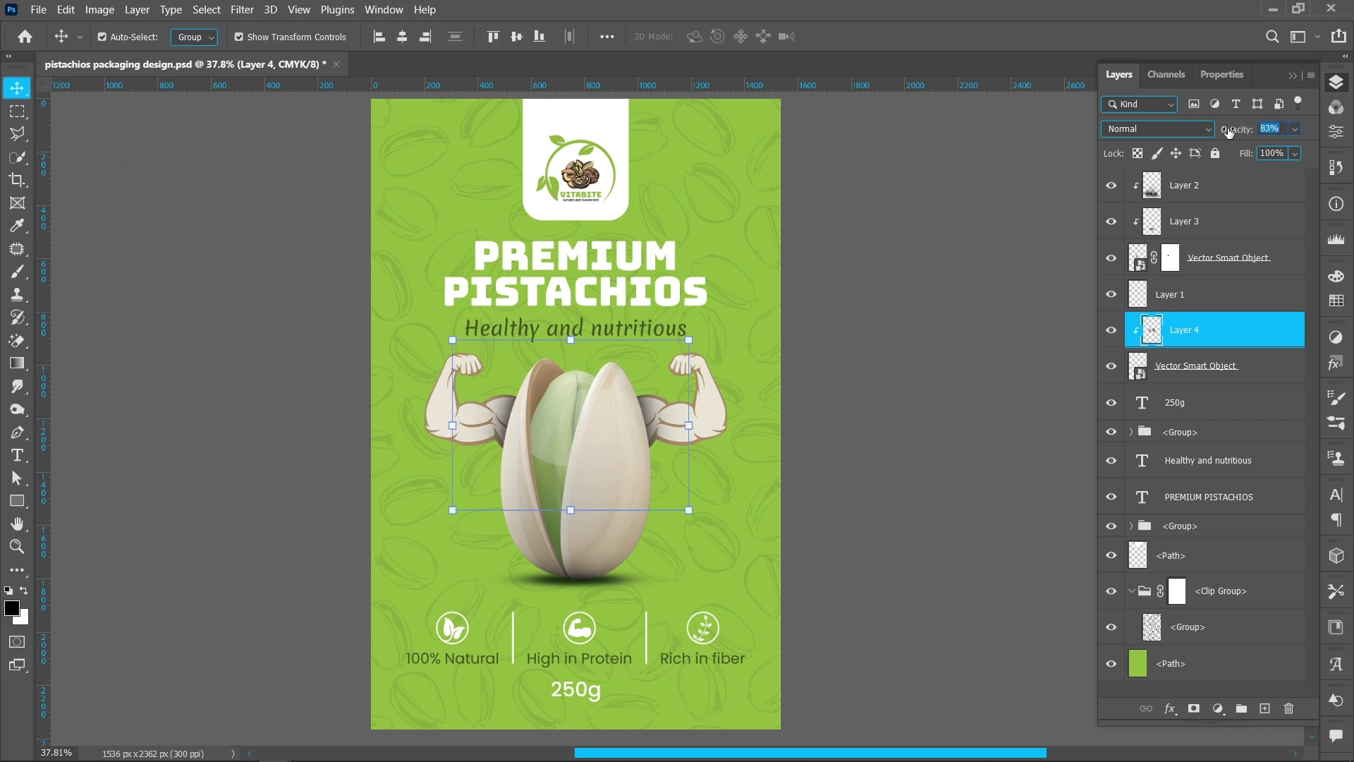
pyautogui.write('38')
pyautogui.scroll(-4, 1282, 129)
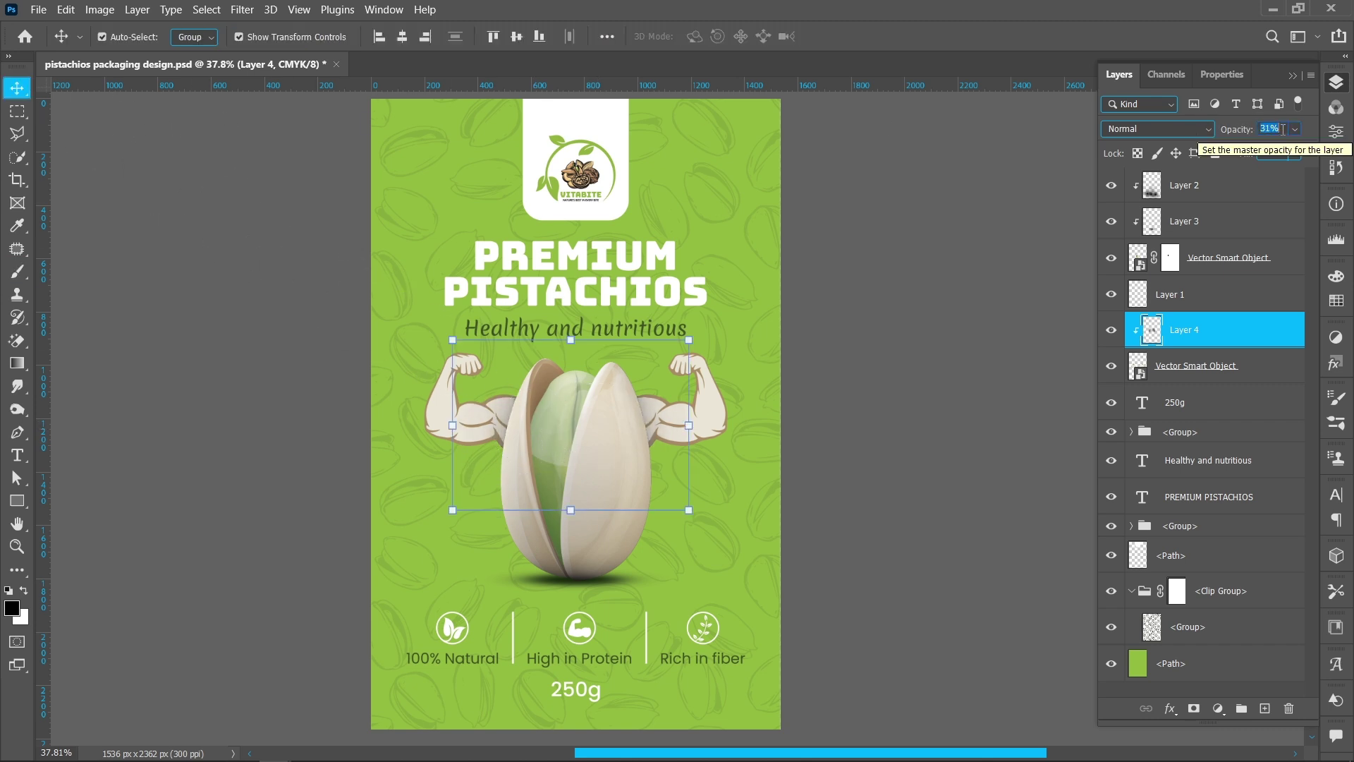
pyautogui.click(579, 638)
# Step: Group the pistachio mascot and its shading layers into Group 1
pyautogui.click(579, 638)
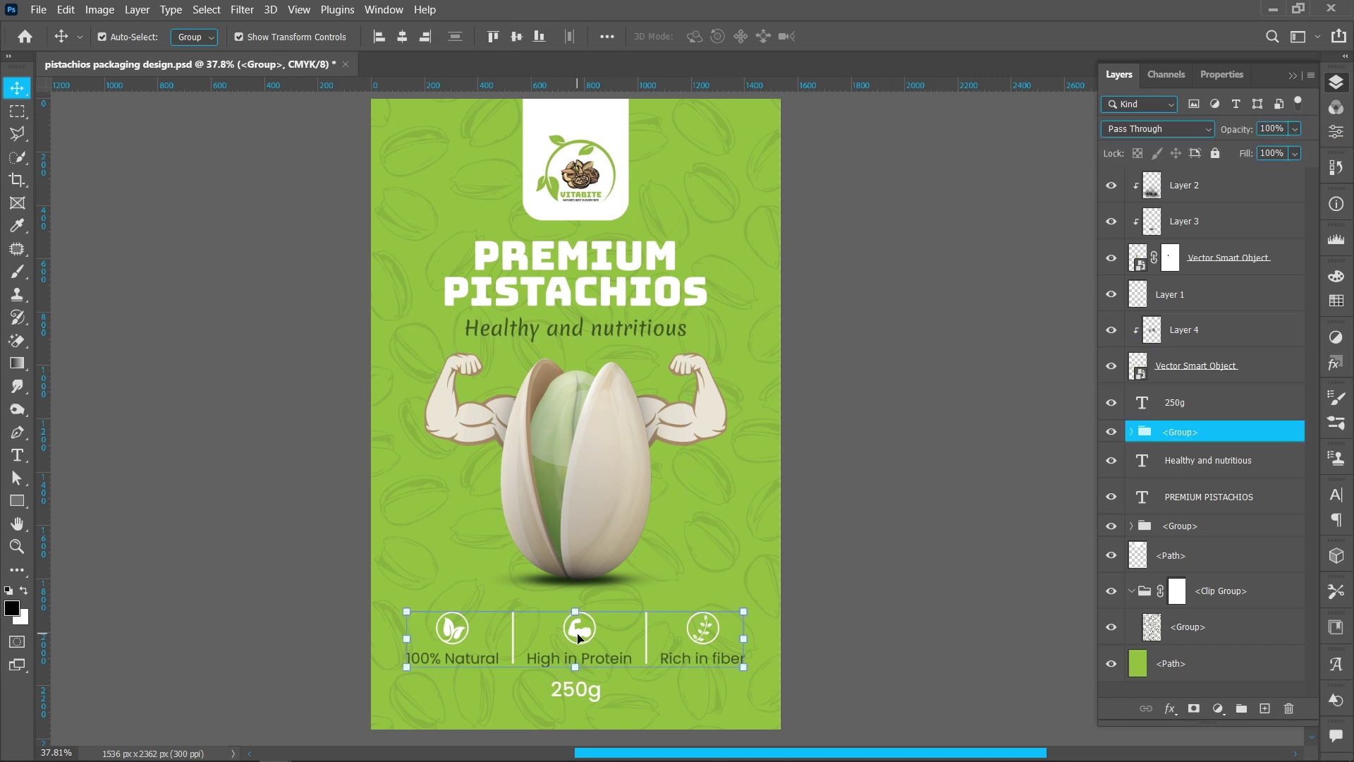
pyautogui.click(583, 697)
pyautogui.click(582, 641)
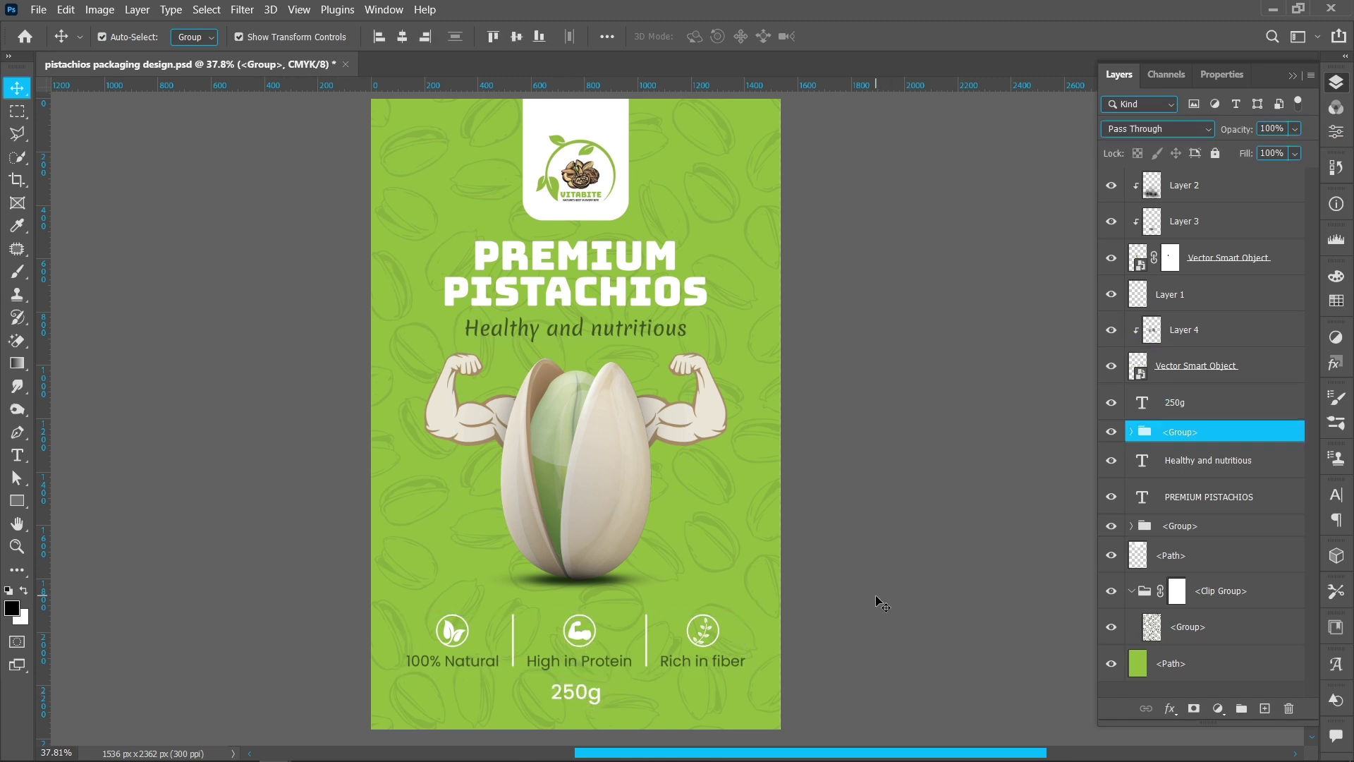
pyautogui.click(575, 466)
pyautogui.keyDown('shift'); pyautogui.click(1229, 191); pyautogui.keyUp('shift')
pyautogui.hotkey('ctrl', 'g')
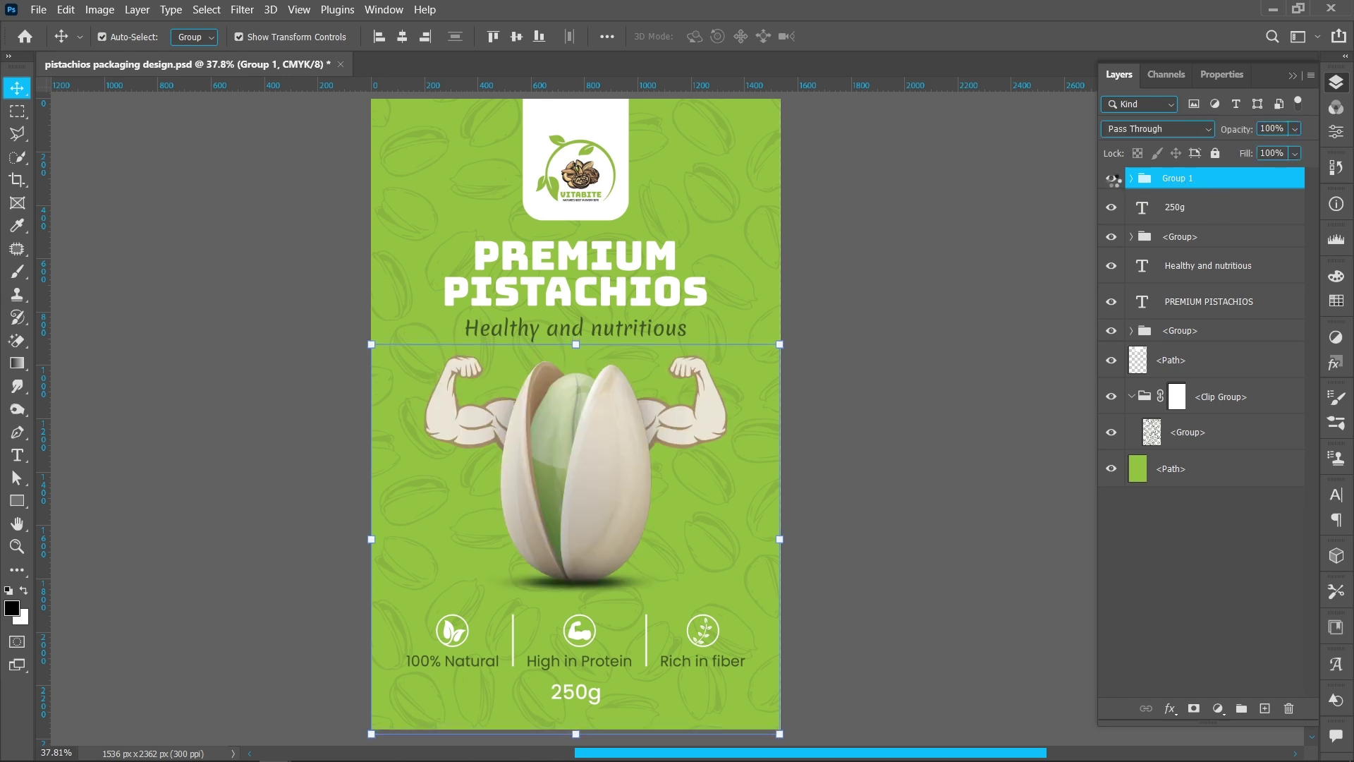
# Step: Nudge the PREMIUM PISTACHIOS headline and Healthy and nutritious tagline slightly down
pyautogui.click(839, 279)
pyautogui.moveTo(575, 291); pyautogui.dragTo(575, 330)
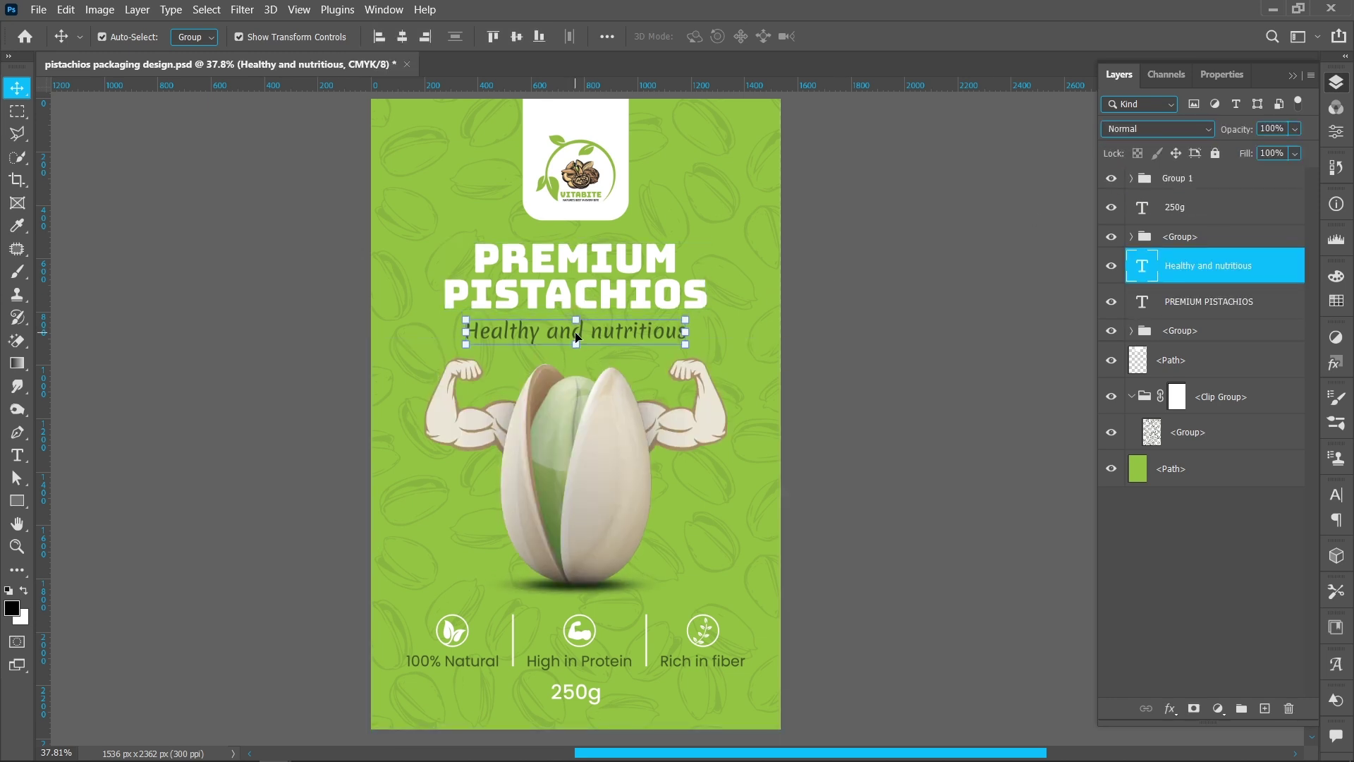
pyautogui.click(810, 340)
# Step: Group all the label's layers into a folder named 'frunt'
pyautogui.click(1224, 478)
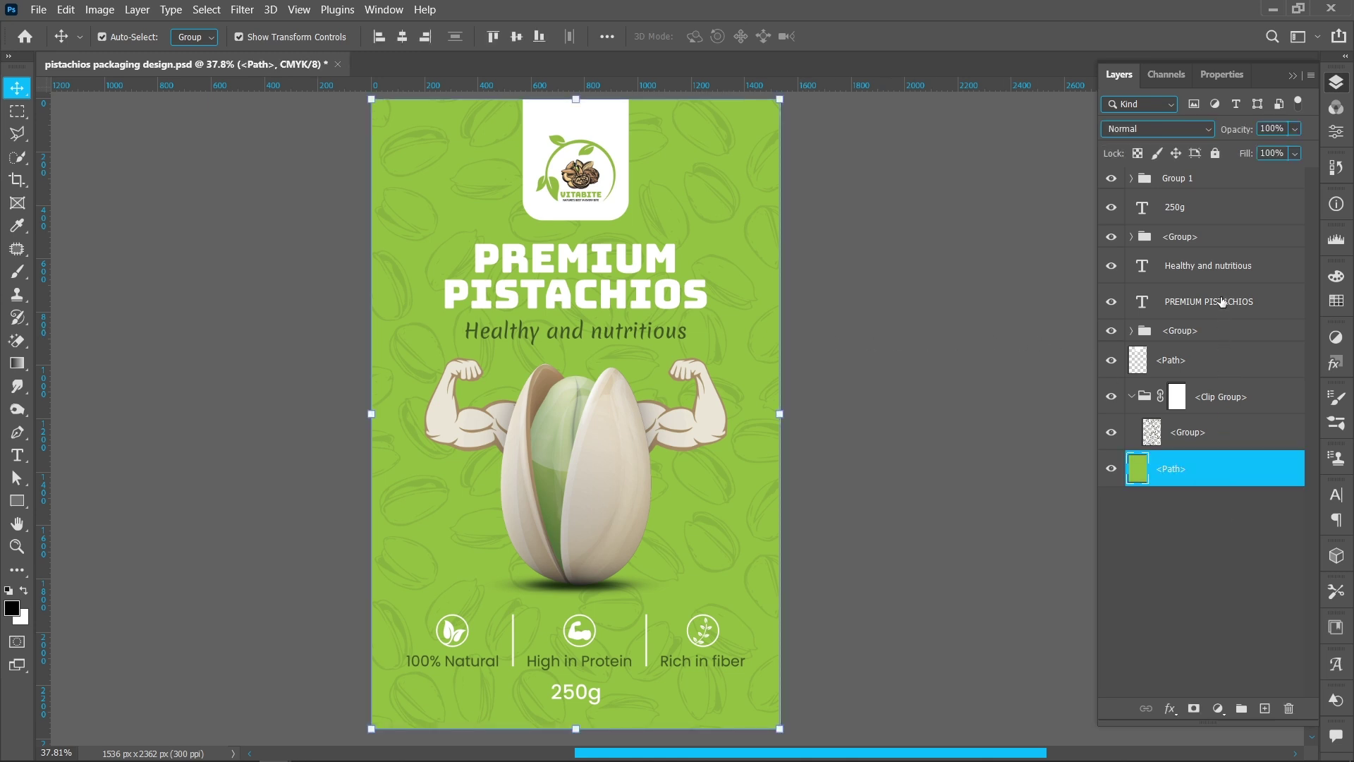
pyautogui.keyDown('shift'); pyautogui.click(1220, 178); pyautogui.keyUp('shift')
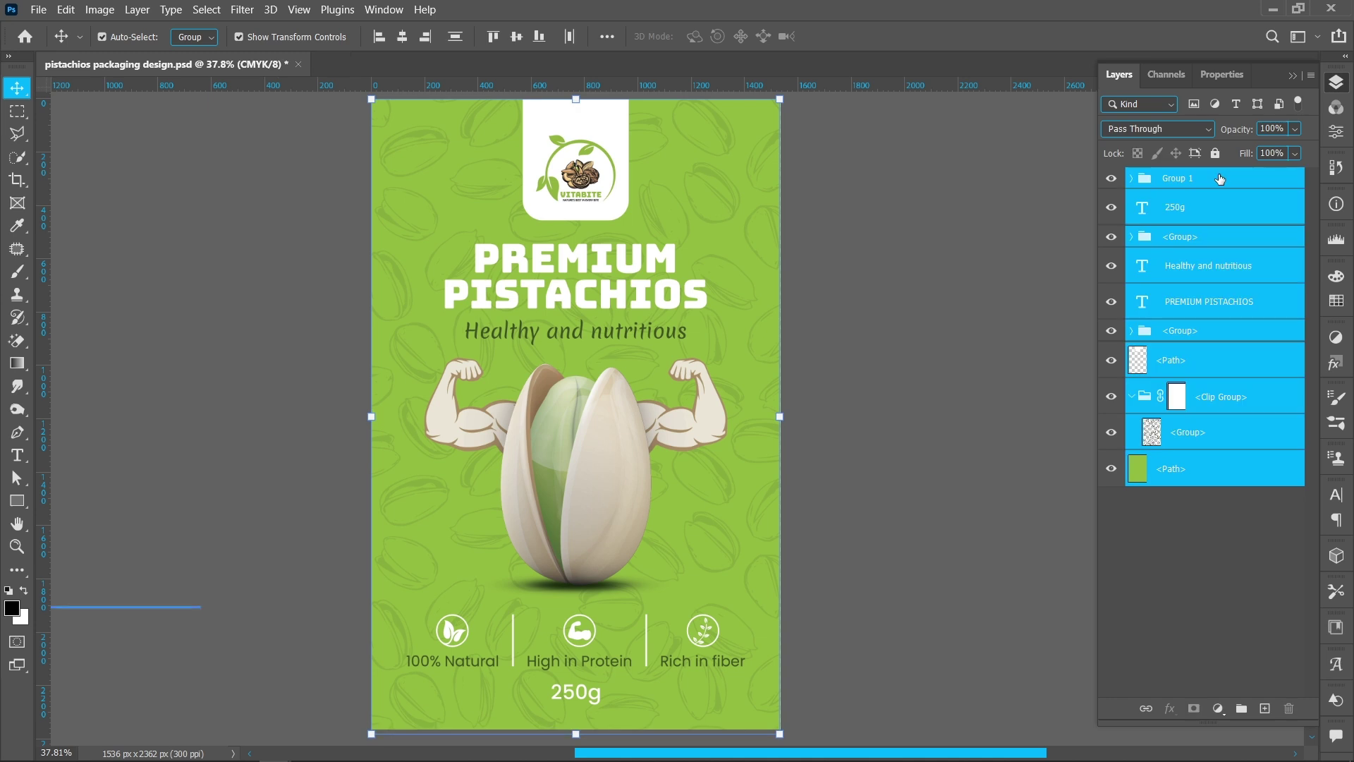
pyautogui.hotkey('ctrl', 'g')
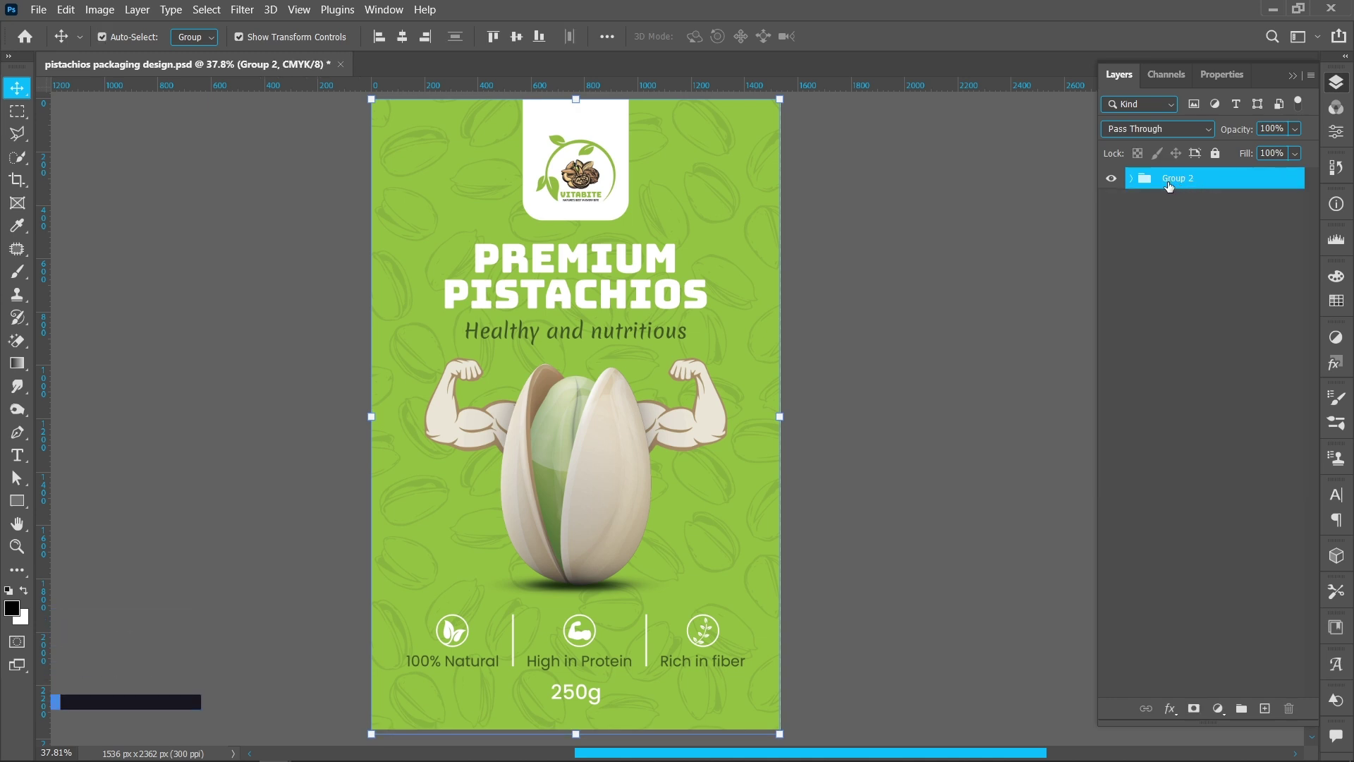
pyautogui.doubleClick(1174, 178)
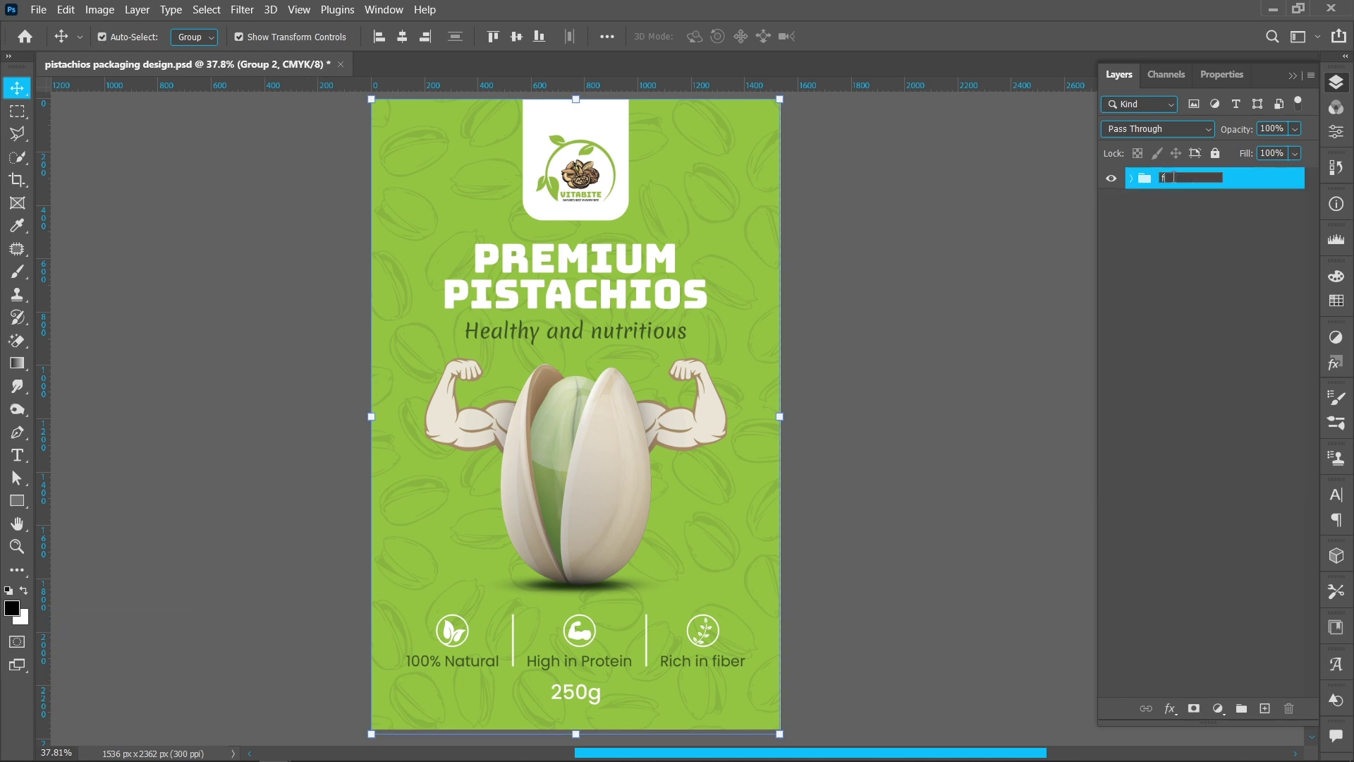
pyautogui.write('frunt')
pyautogui.press('Return')
# Step: Duplicate the 'frunt' folder and rename the copy 'back'
pyautogui.hotkey('ctrl', 'j')
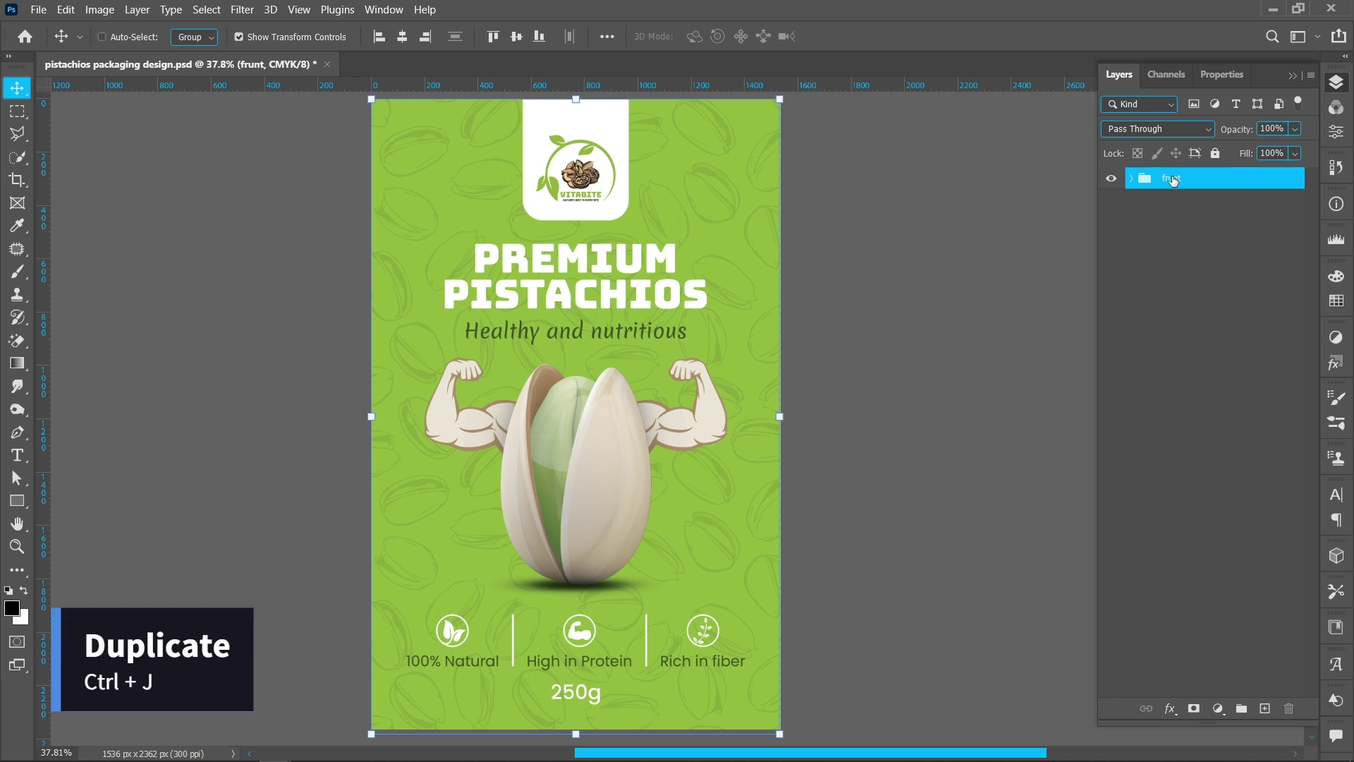
pyautogui.doubleClick(1174, 179)
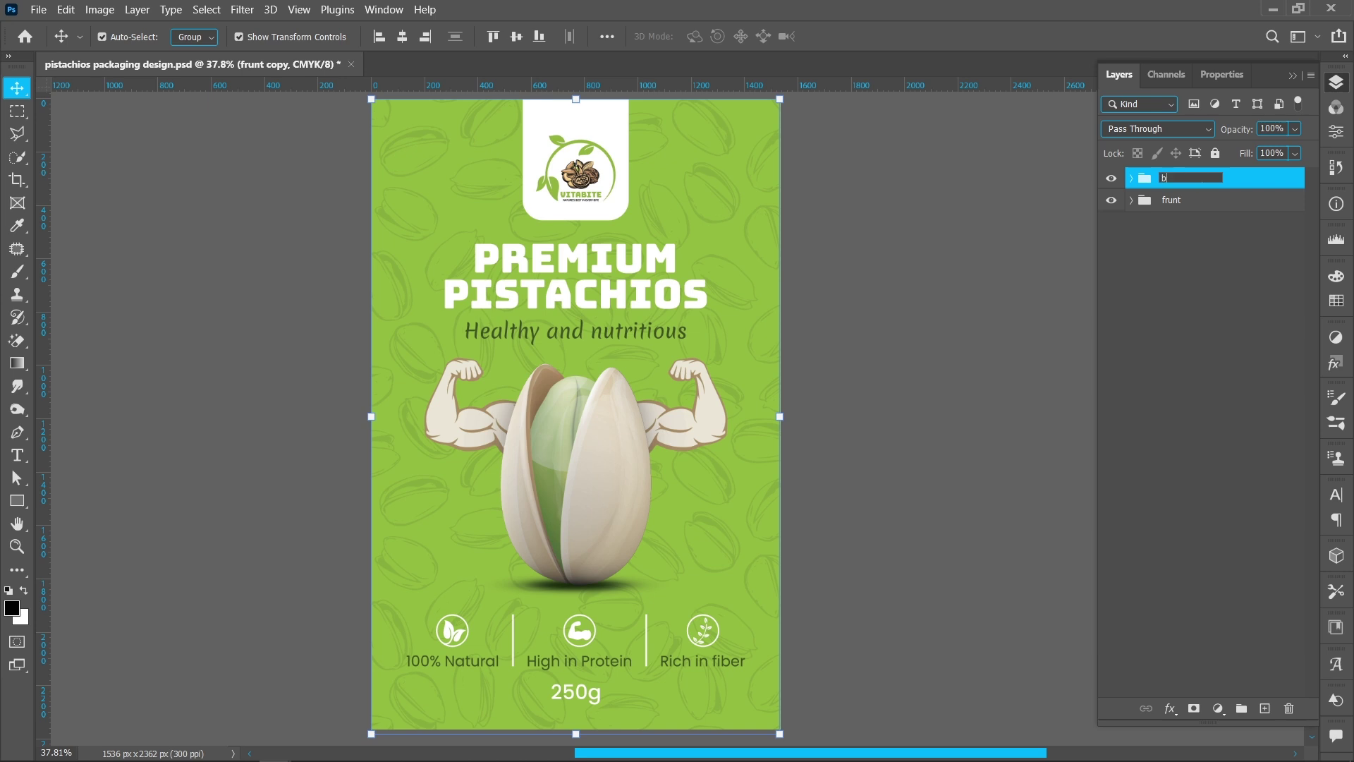
pyautogui.write('back')
pyautogui.press('Return')
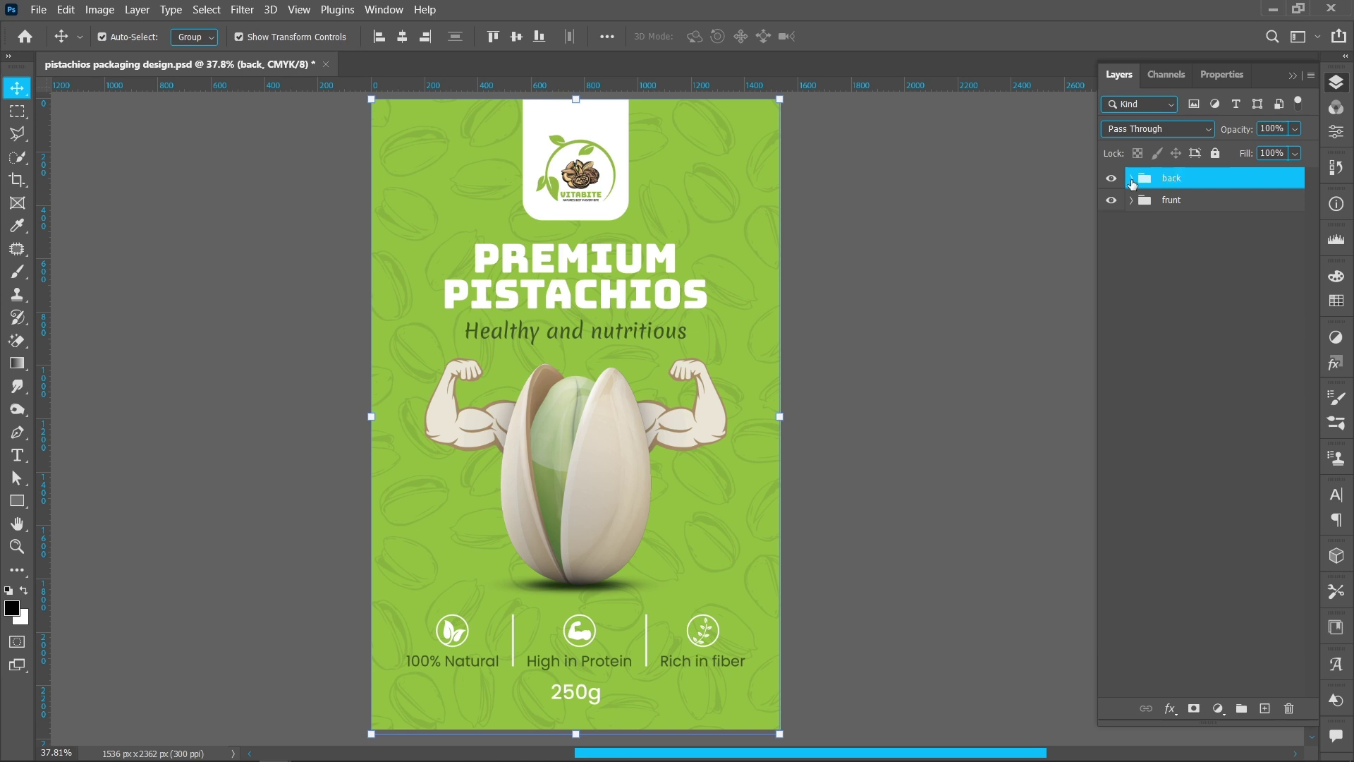
# Step: Remove the mascot Group 1 and the 250g text from the back folder
pyautogui.click(1131, 178)
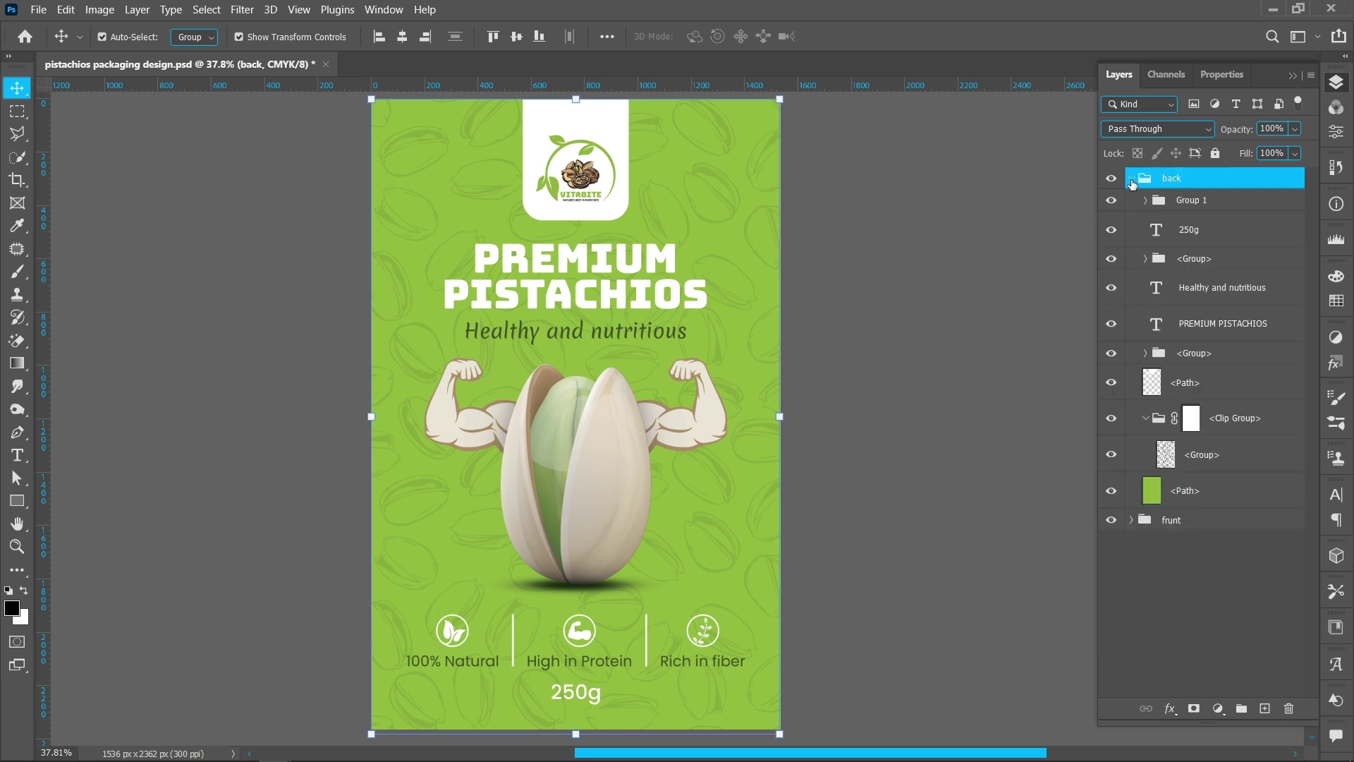
pyautogui.click(1191, 204)
pyautogui.press('Delete')
pyautogui.press('Delete')
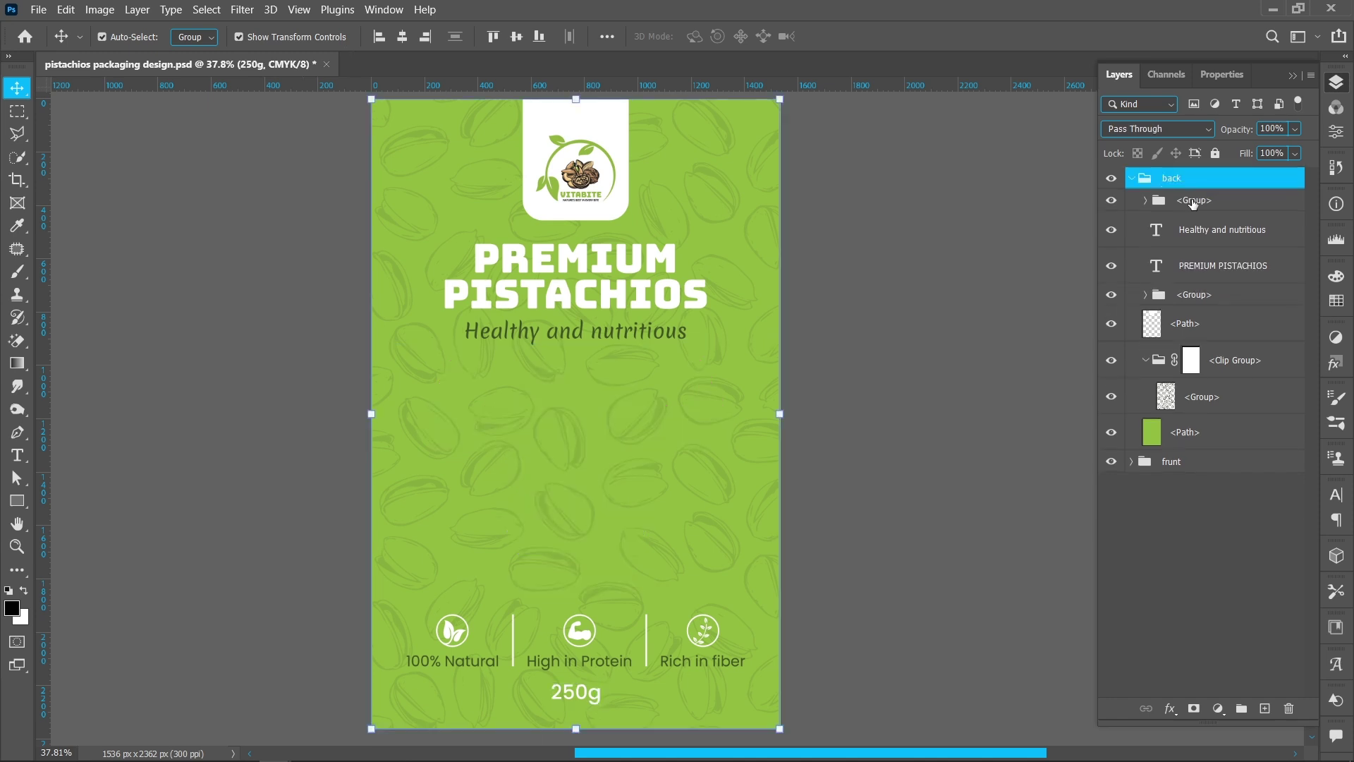
pyautogui.press('Delete')
pyautogui.press('Delete')
pyautogui.press('Delete')
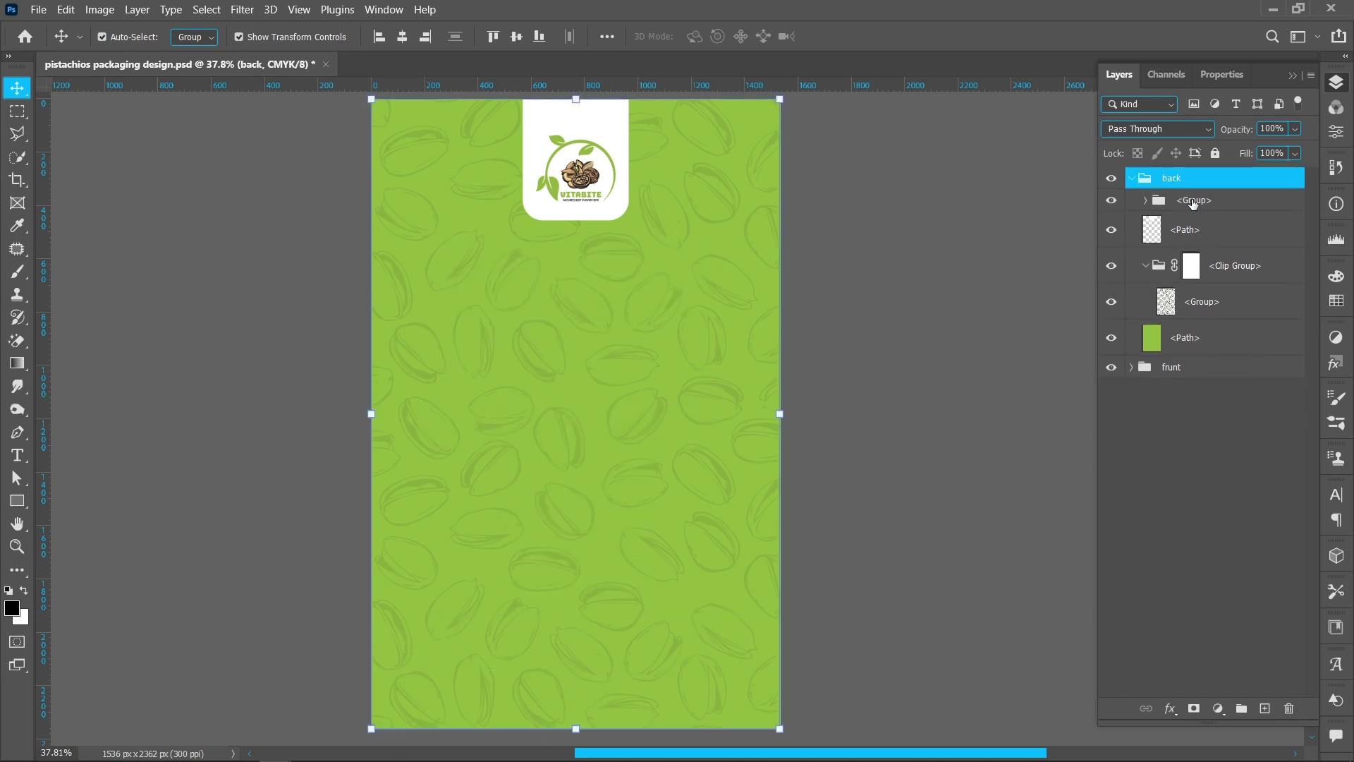
# Step: Paste the nutritional information panel, centre it horizontally, and move it into the back folder below frunt
pyautogui.hotkey('ctrl', 'v')
pyautogui.moveTo(778, 427); pyautogui.dragTo(414, 424)
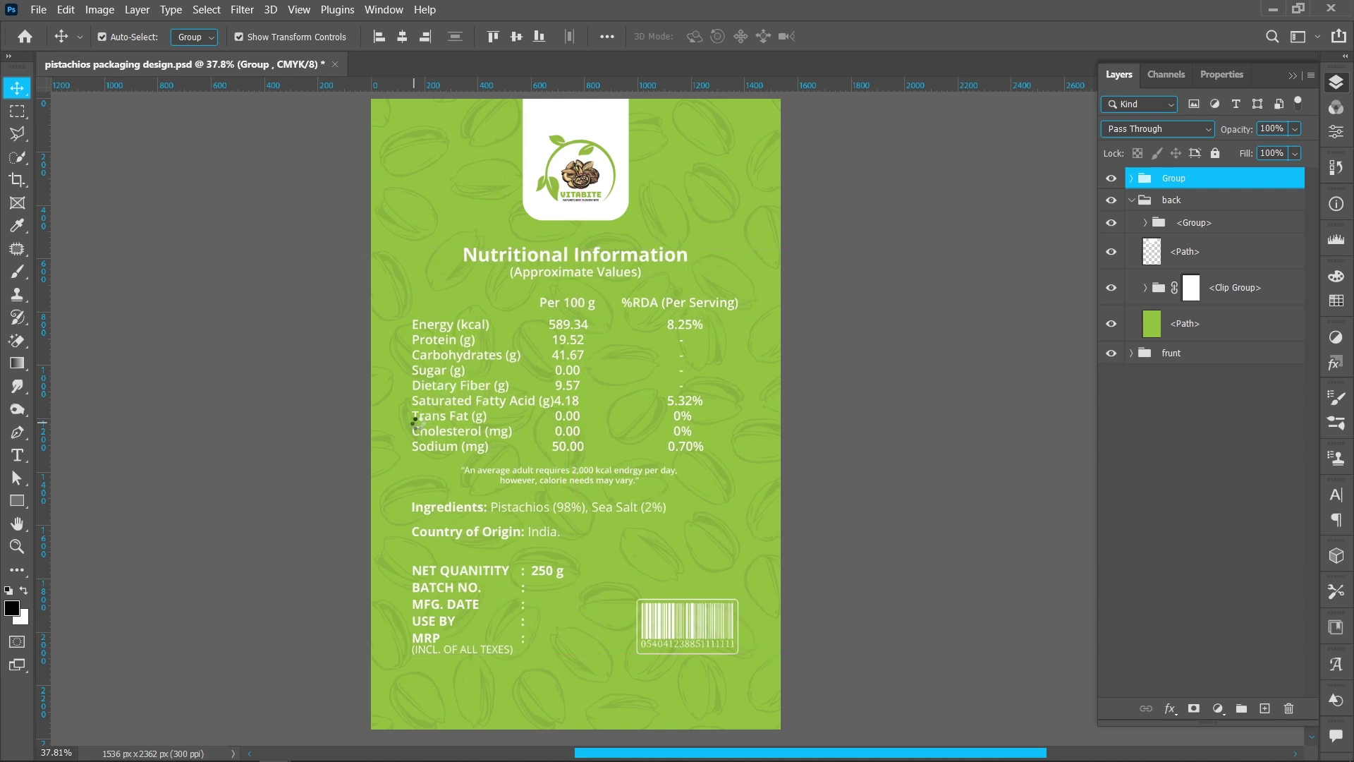
pyautogui.click(411, 40)
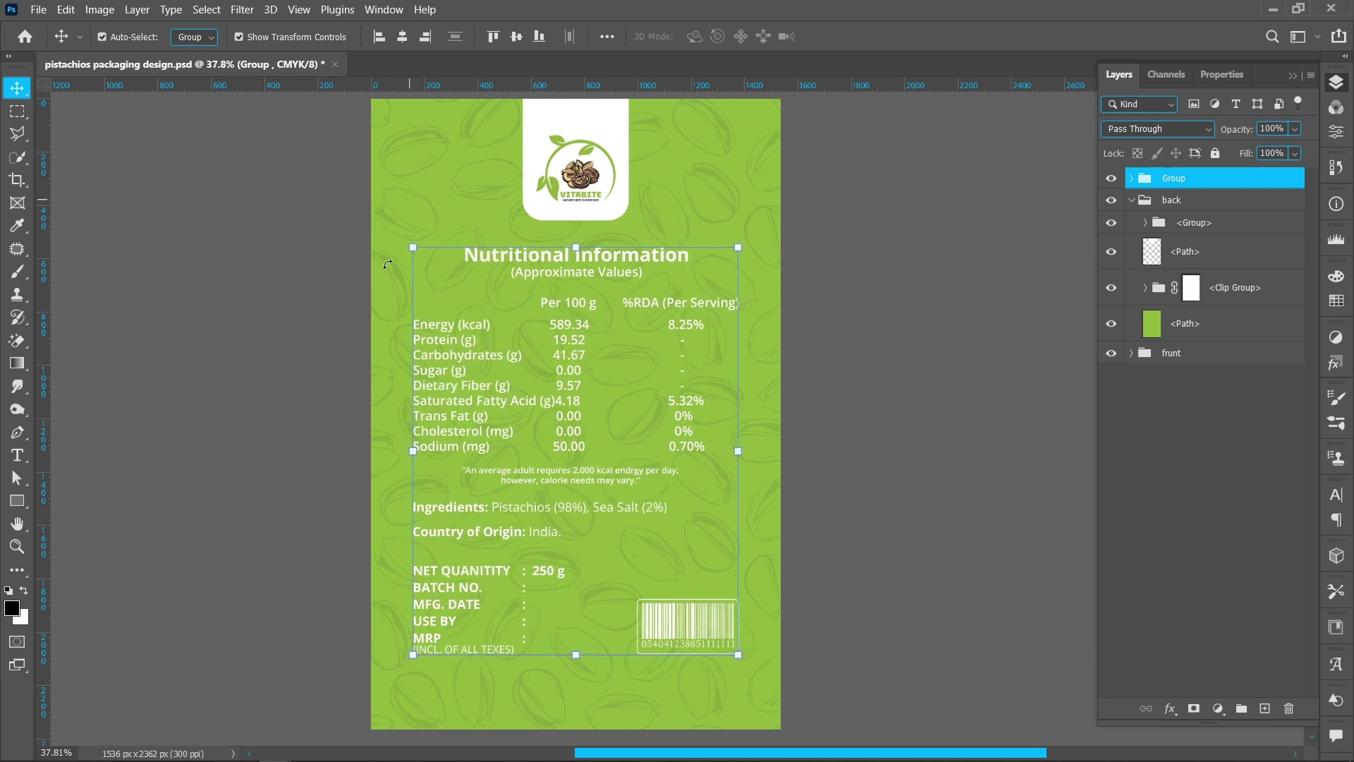
pyautogui.click(319, 396)
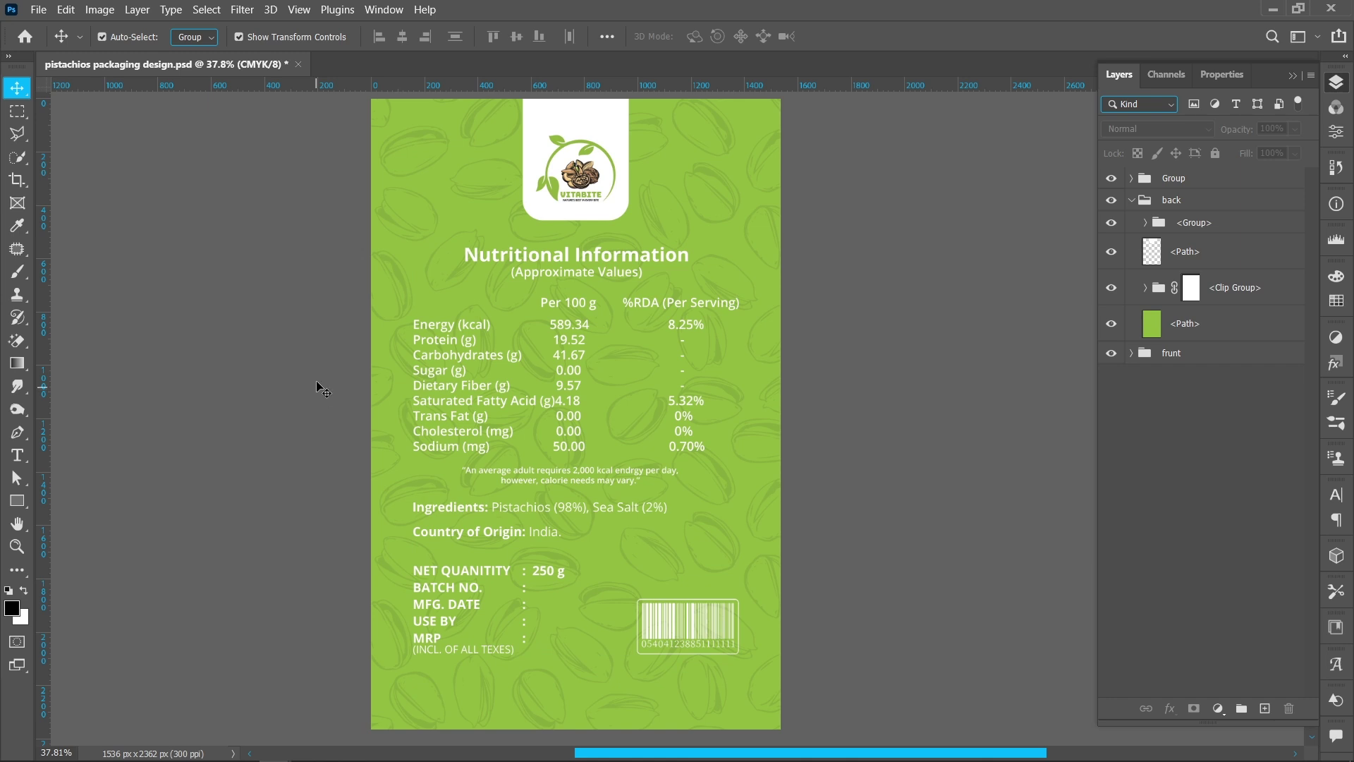
pyautogui.moveTo(1198, 182); pyautogui.dragTo(1199, 306)
pyautogui.click(1131, 178)
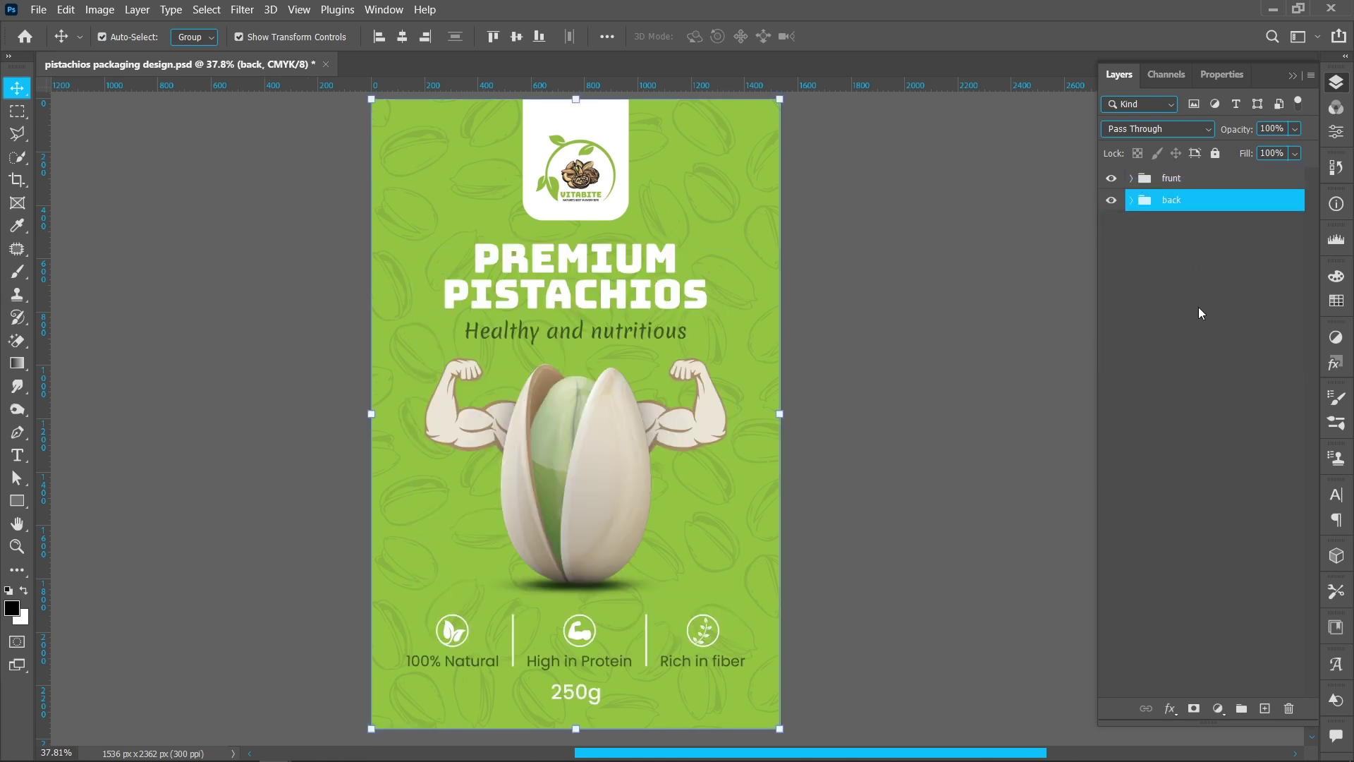
# Step: Compare the panels by toggling frunt's visibility, then save pistachios packaging design.psd
pyautogui.click(1198, 307)
pyautogui.click(1112, 180)
pyautogui.click(1112, 180)
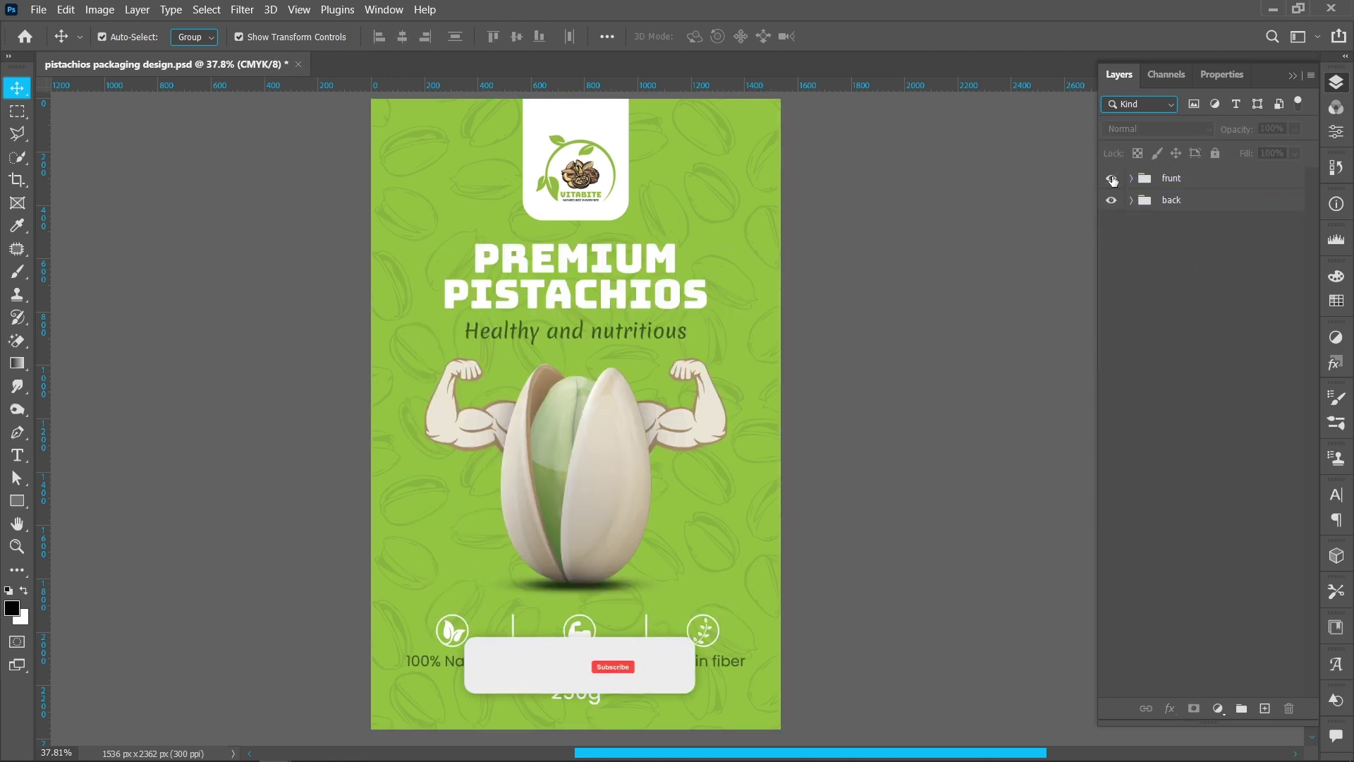
pyautogui.click(1111, 180)
pyautogui.click(1111, 179)
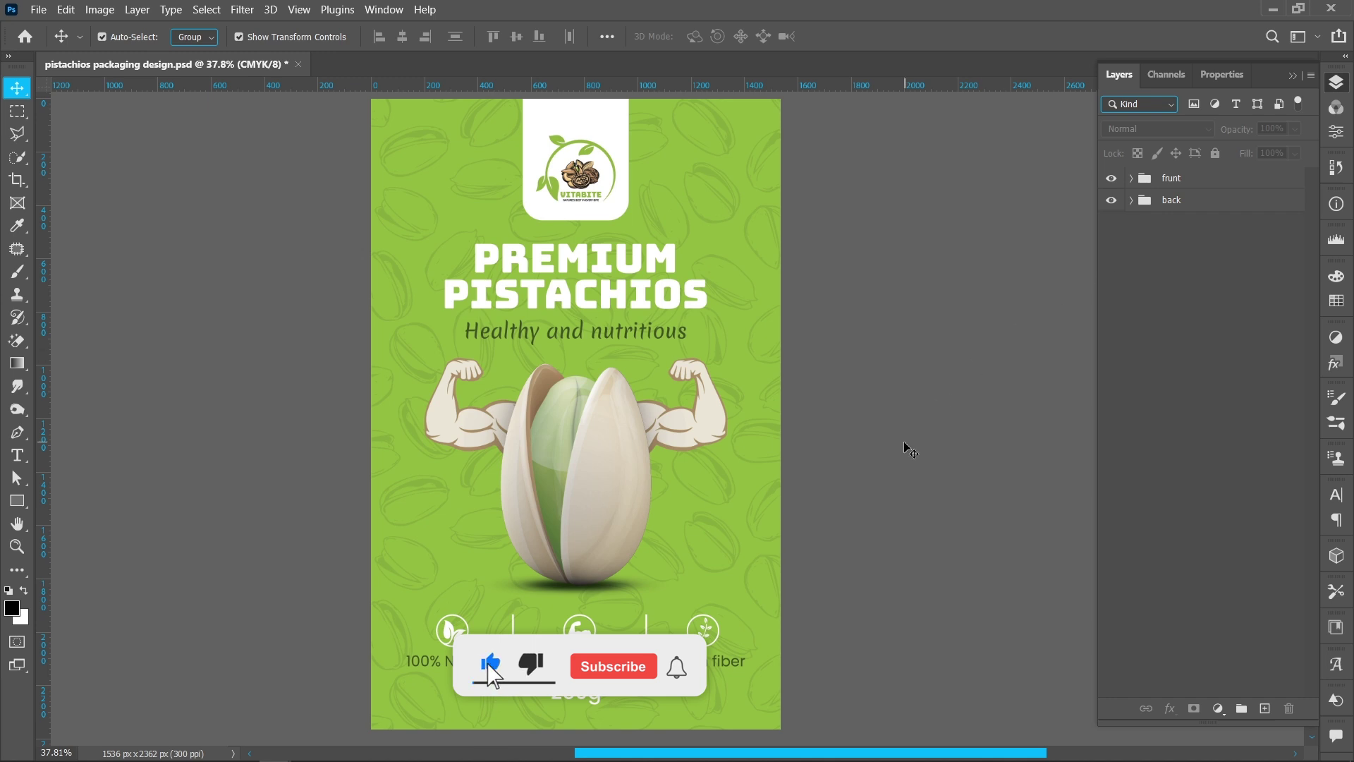
pyautogui.click(38, 9)
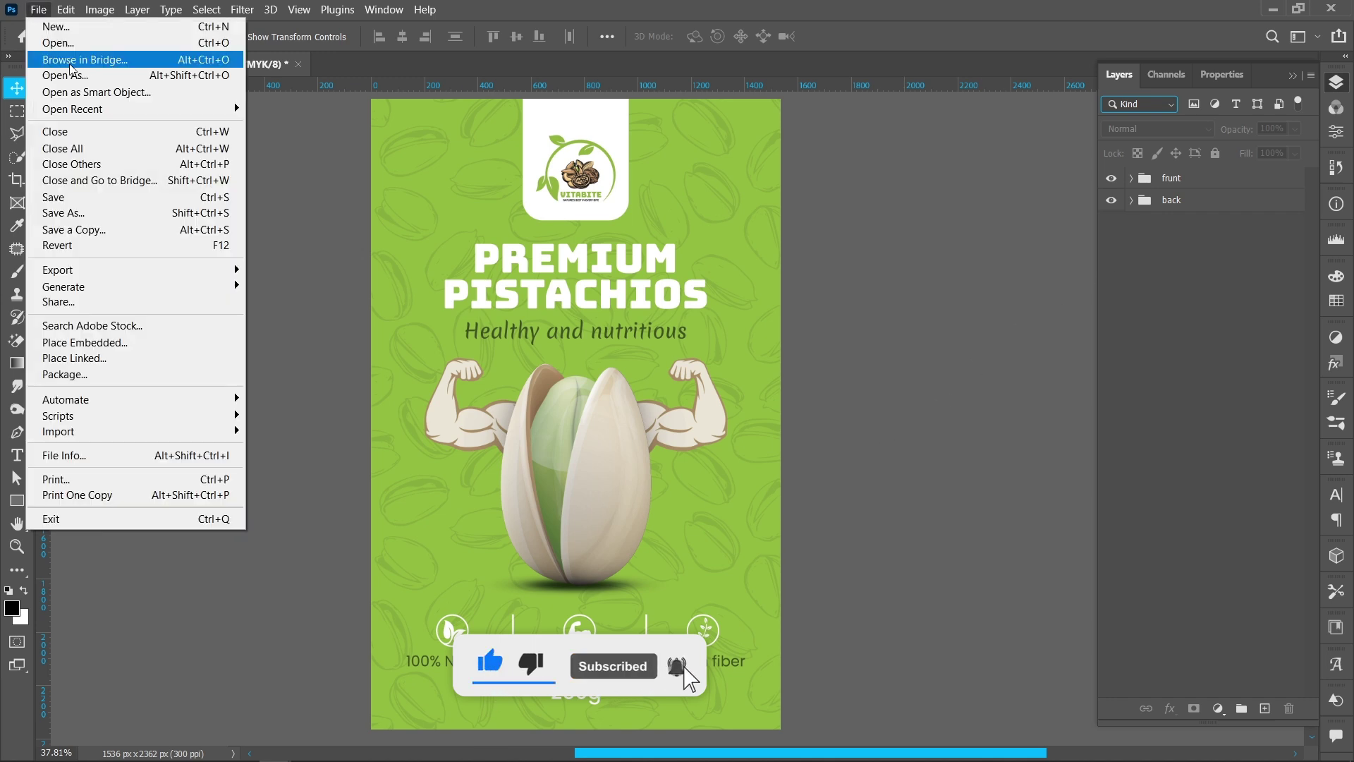
pyautogui.click(56, 195)
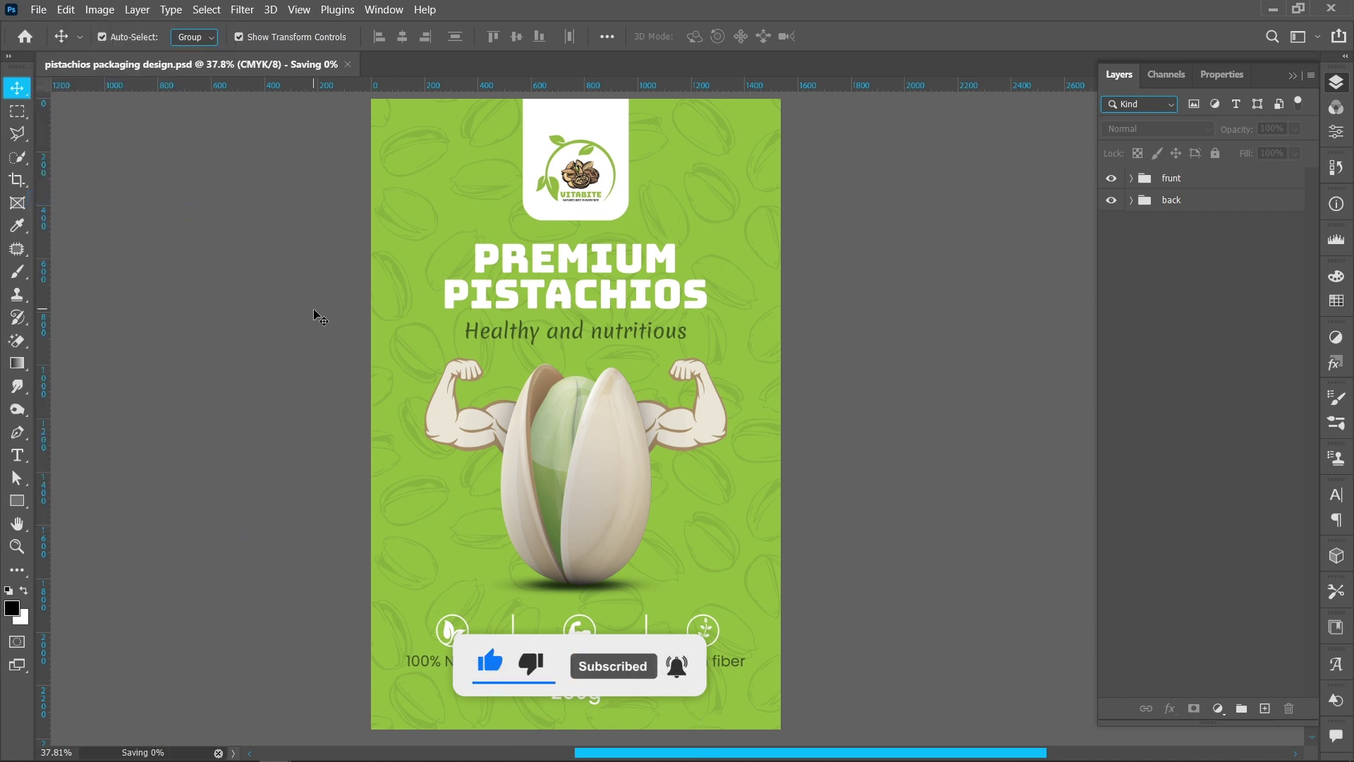